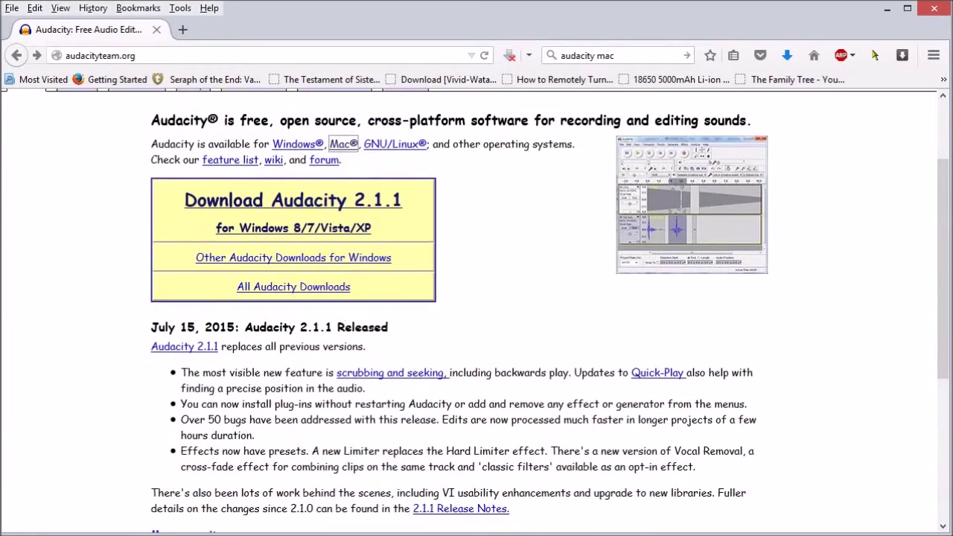
Follow the Mac OS X download page's LAME MP3 encoder instructions and get Lame_Library_v3.98.2_for_Audacity_on_OSX.dmg
click(343, 144)
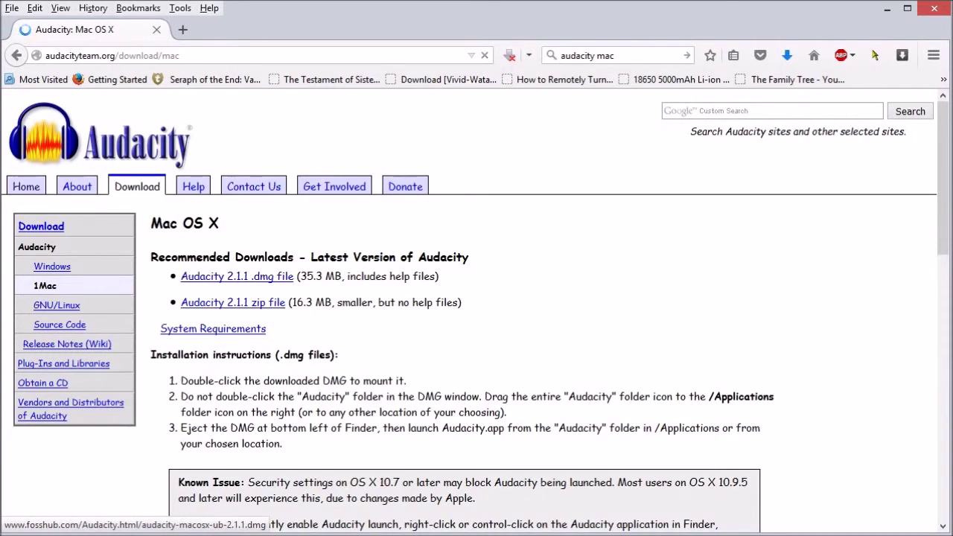
scroll(477, 310, down, 5)
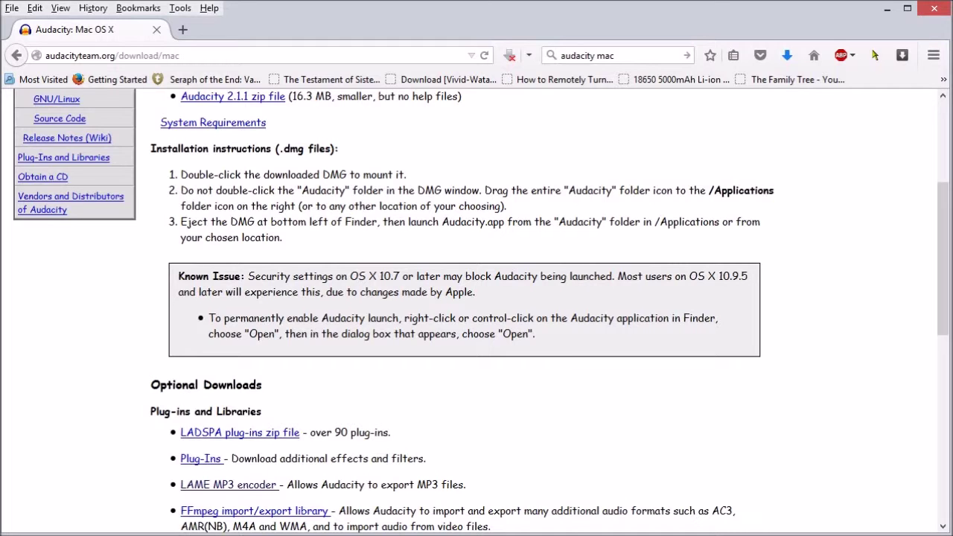
scroll(477, 313, down, 3)
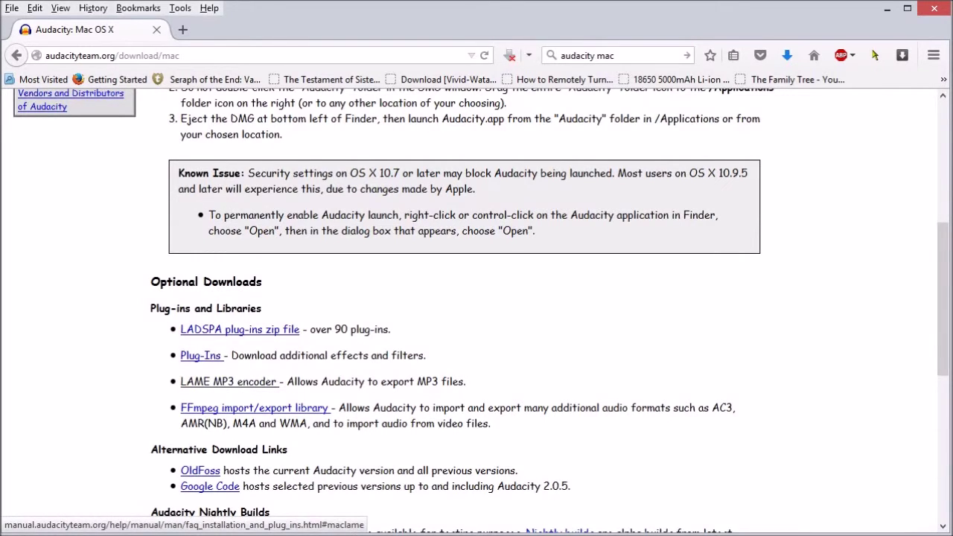
click(228, 382)
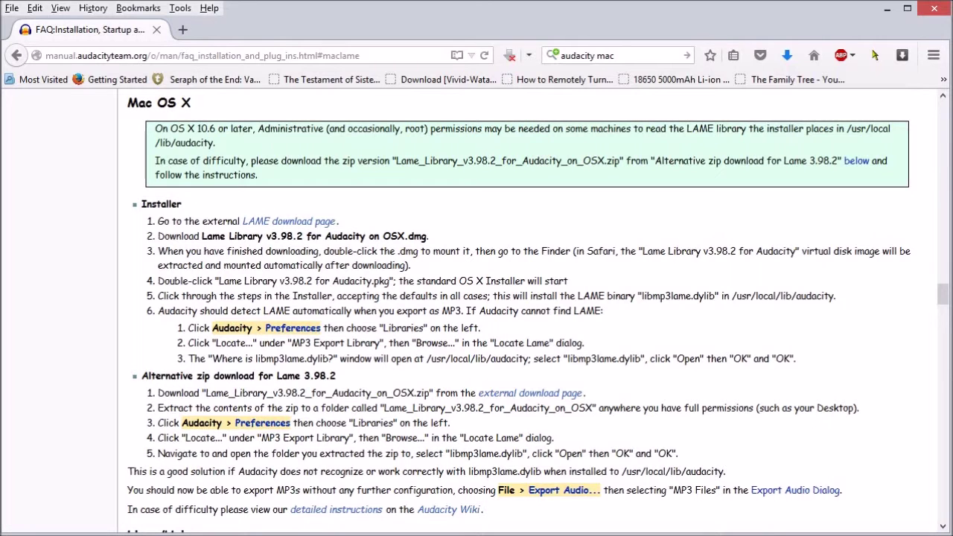
click(289, 221)
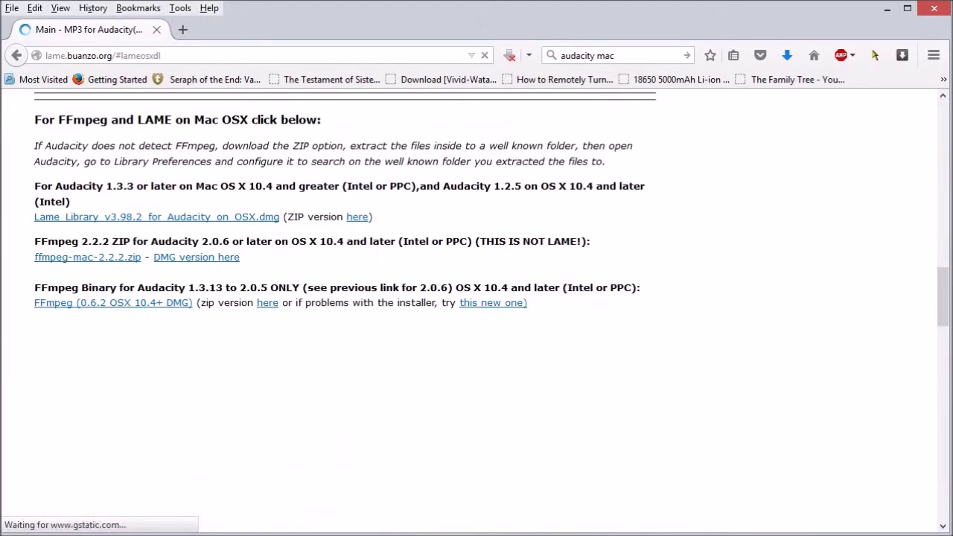
click(157, 217)
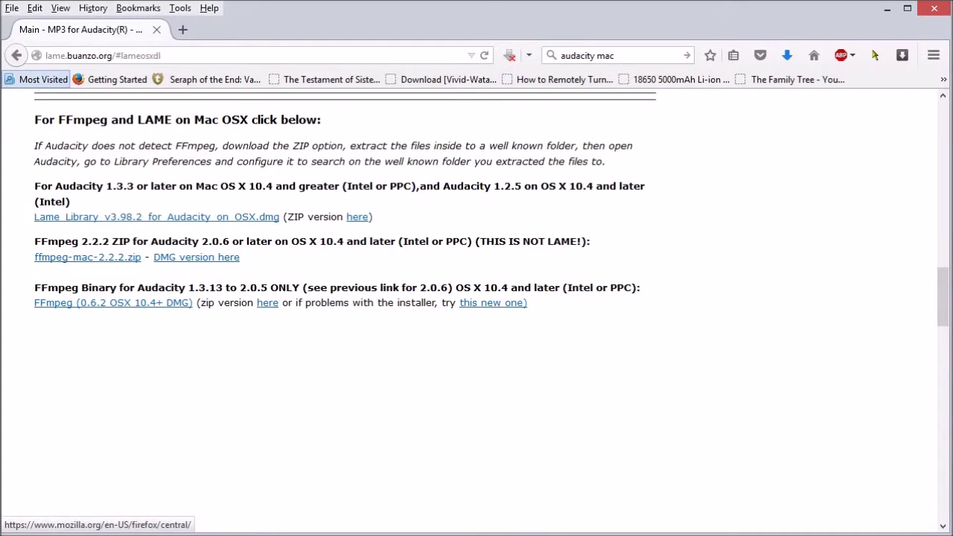
Return to the LAME instructions and get Lame_v3.99.3_for_Windows.exe from the Windows LAME download page
key(alt+Left)
scroll(520, 307, up, 10)
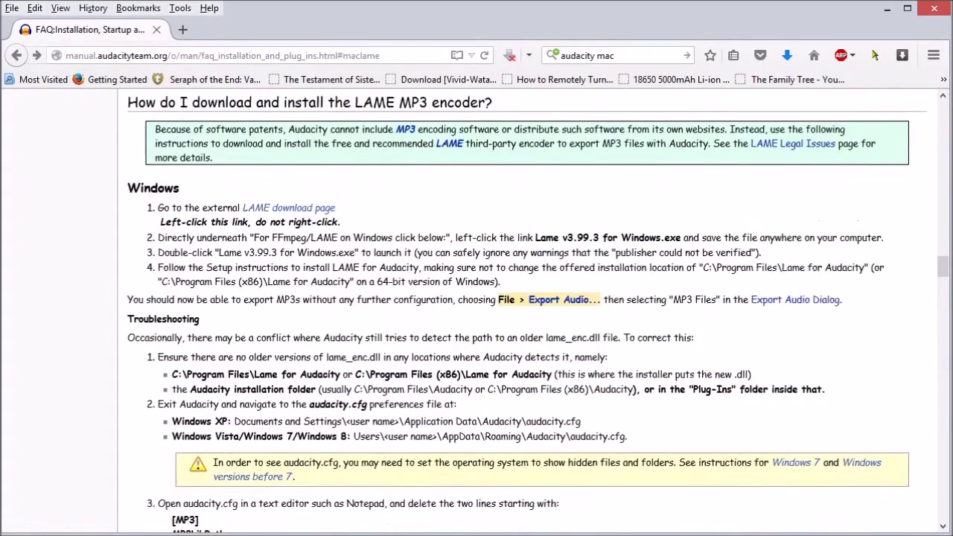
scroll(289, 414, up, 5)
click(289, 414)
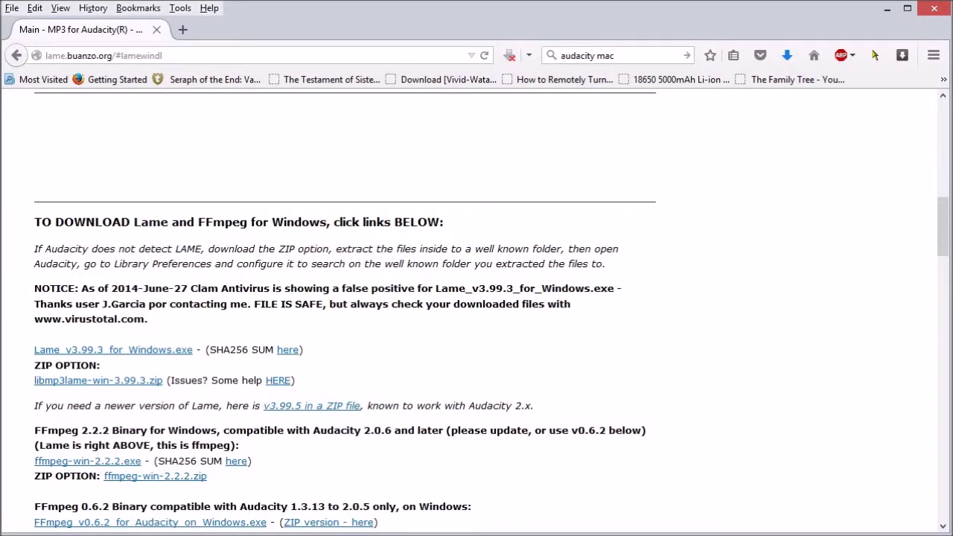
click(113, 350)
Switch to Audacity and, in the Libraries preferences, locate the MP3 library, accepting the lame_enc.dll path in the Lame For Audacity folder
click(887, 9)
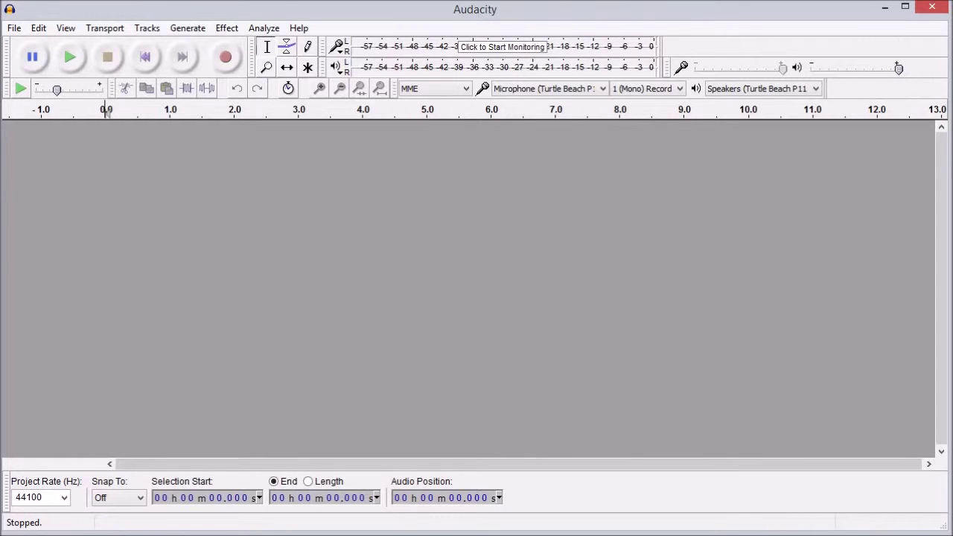
click(38, 29)
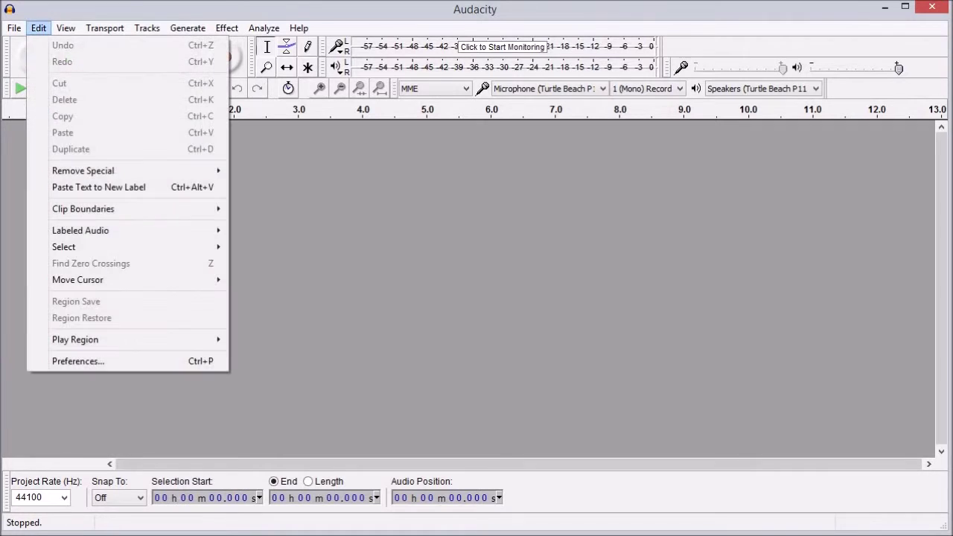
click(78, 361)
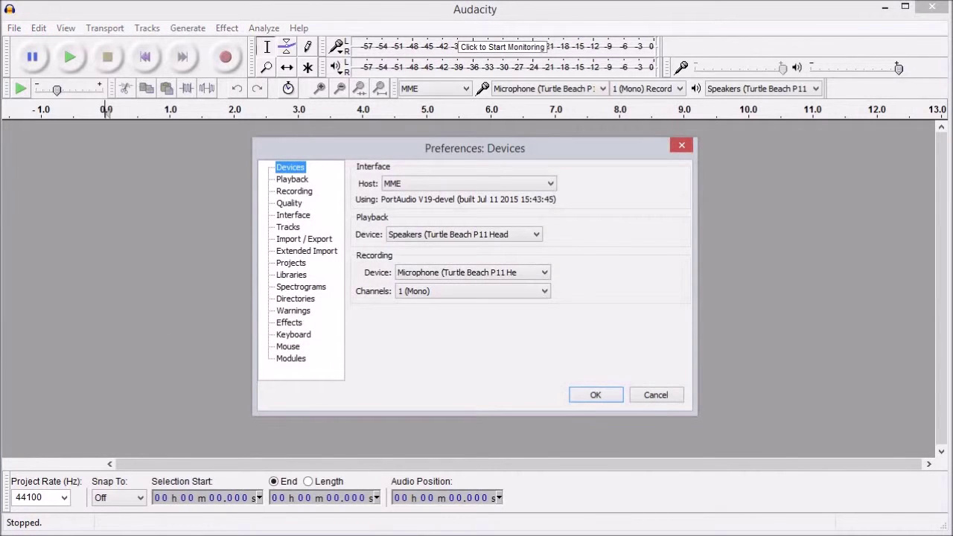
click(291, 275)
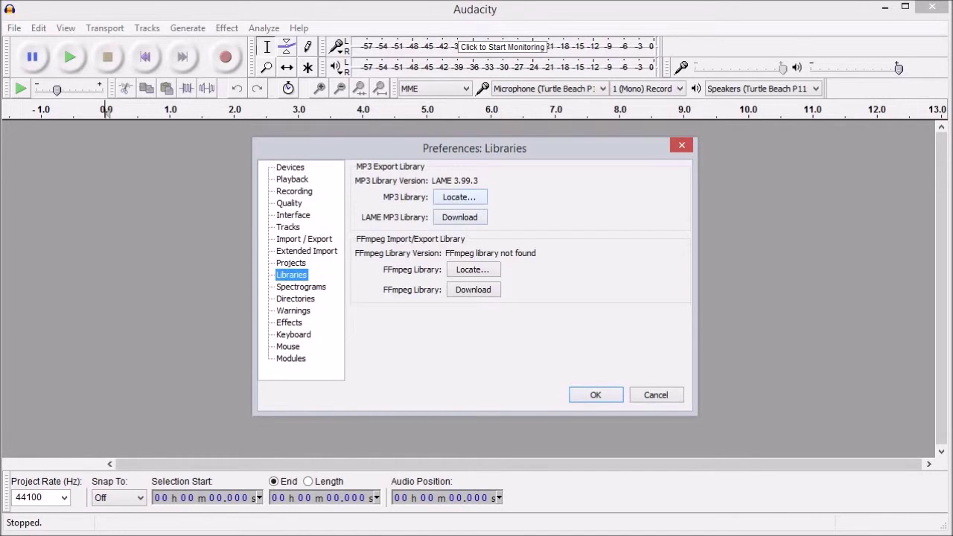
key(Tab)
key(space)
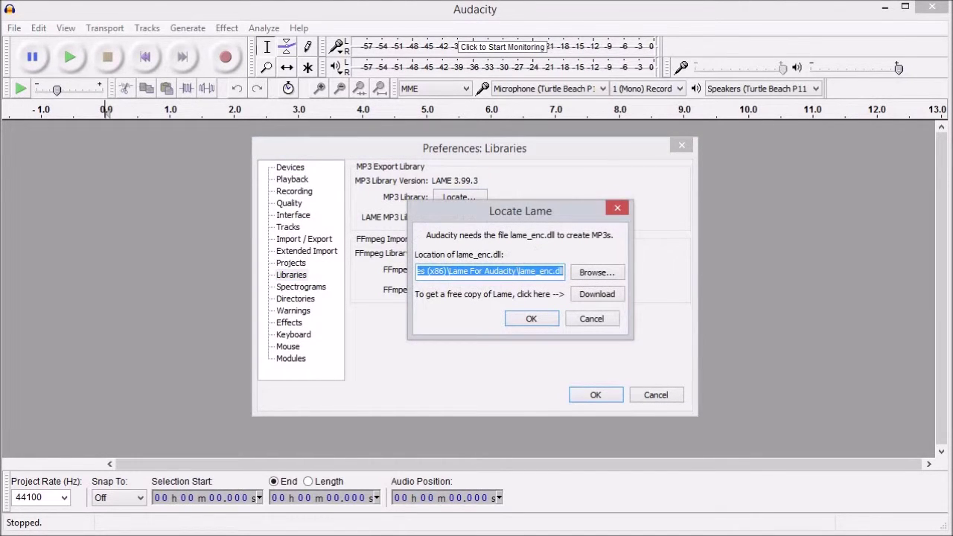
key(Return)
click(596, 395)
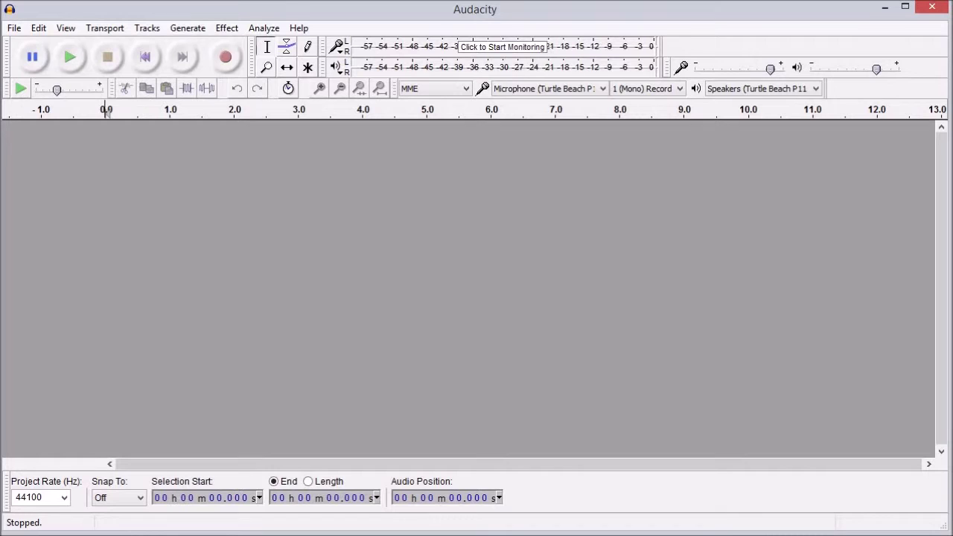
key(alt+f)
key(Down)
key(Down)
key(Down)
key(Down)
key(Down)
key(Down)
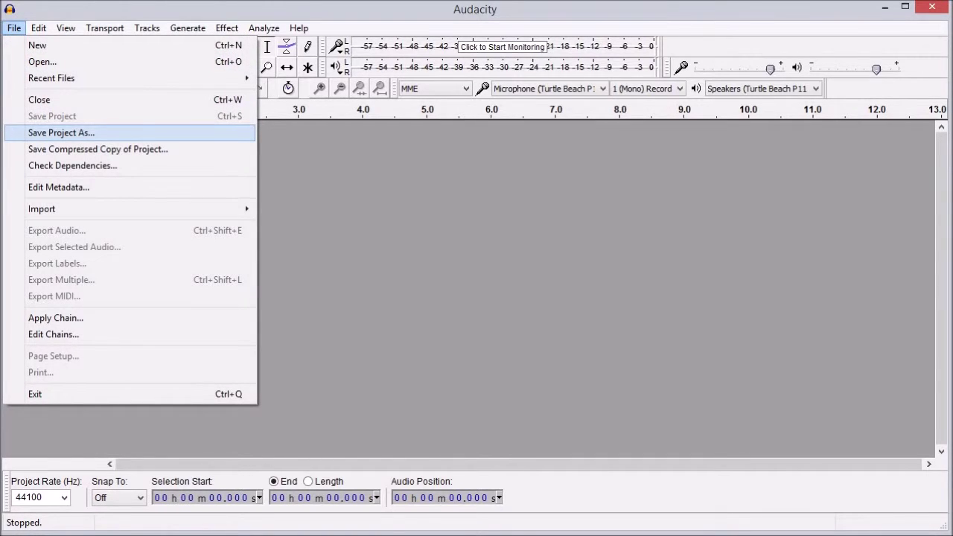
key(Down)
key(Up)
key(Down)
key(Down)
key(Down)
key(Down)
key(Down)
key(Down)
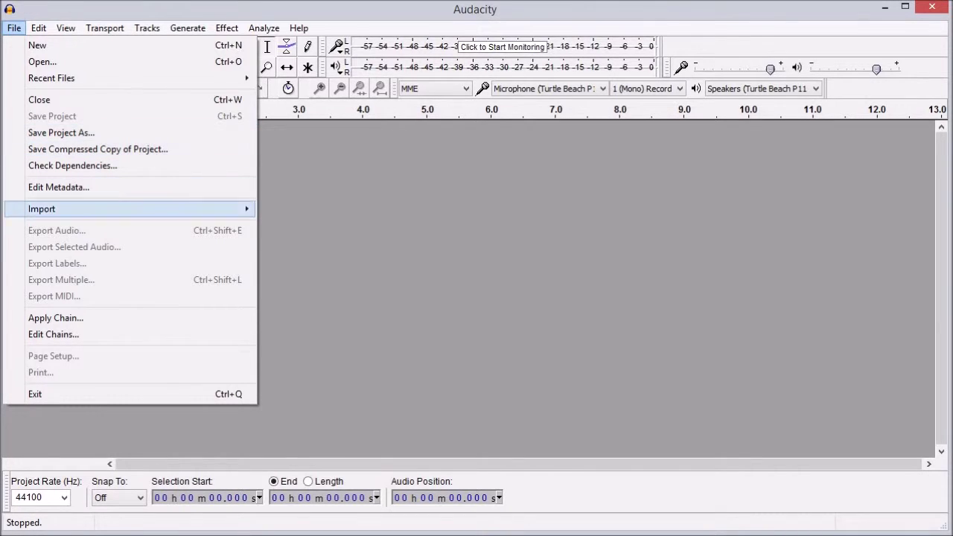
key(Up)
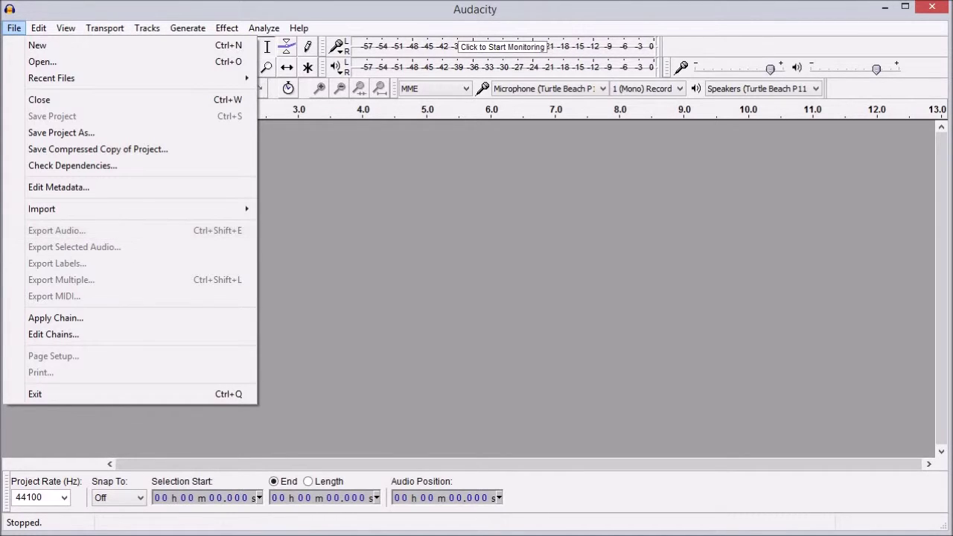
key(Escape)
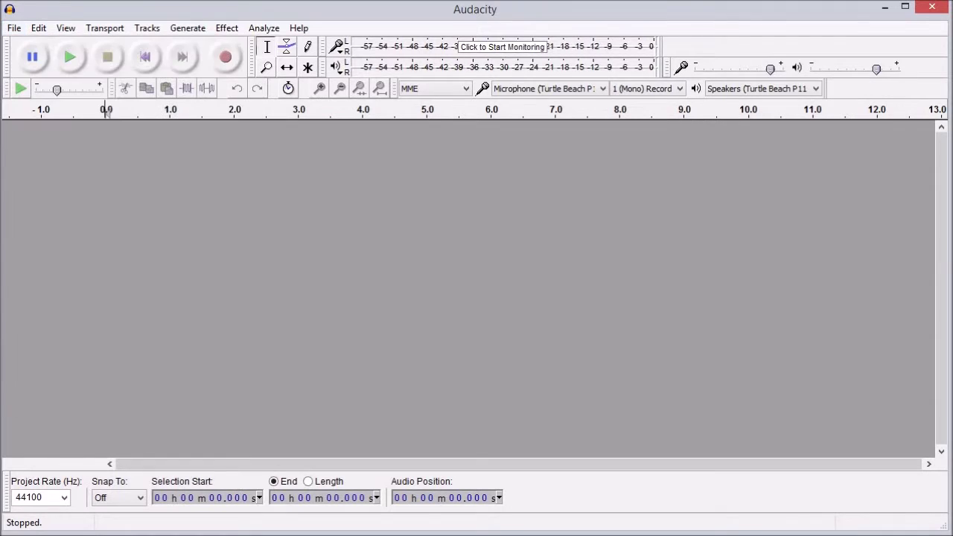
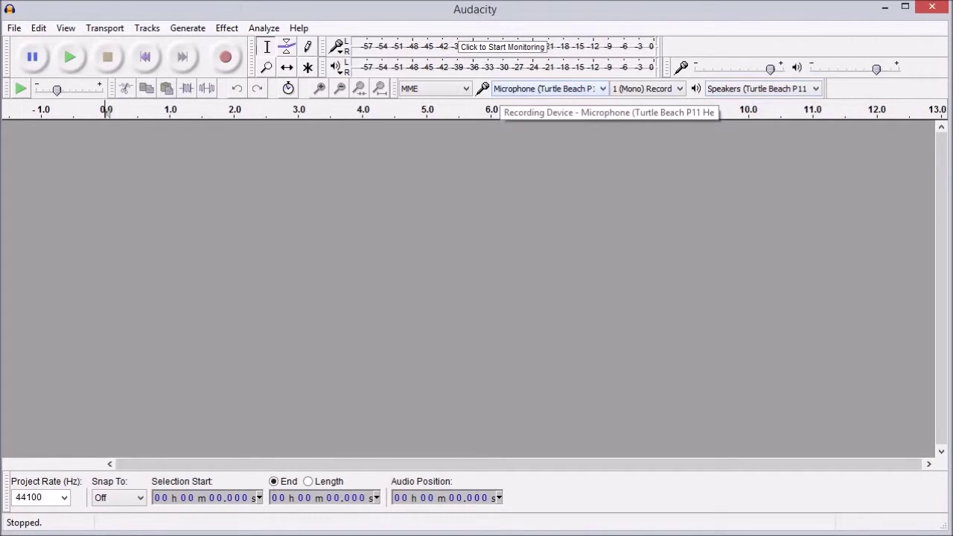
Choose the Turtle Beach P11 microphone as the recording device and set the recording volume to 1.00
click(550, 89)
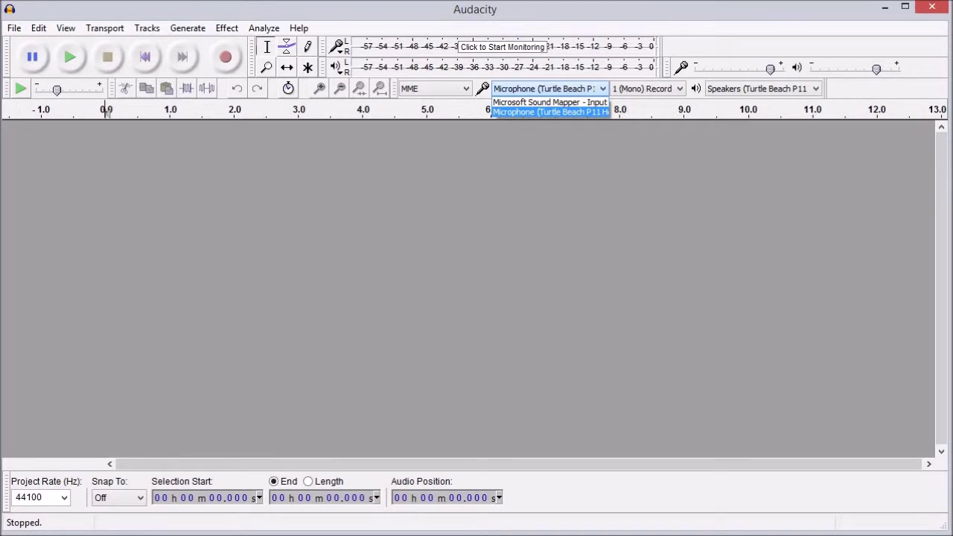
click(550, 112)
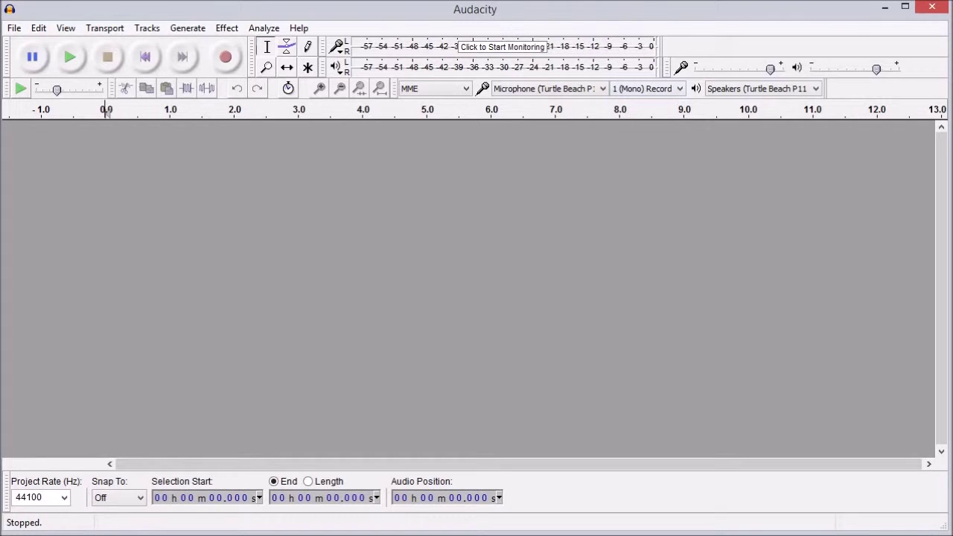
mouse_move(755, 69)
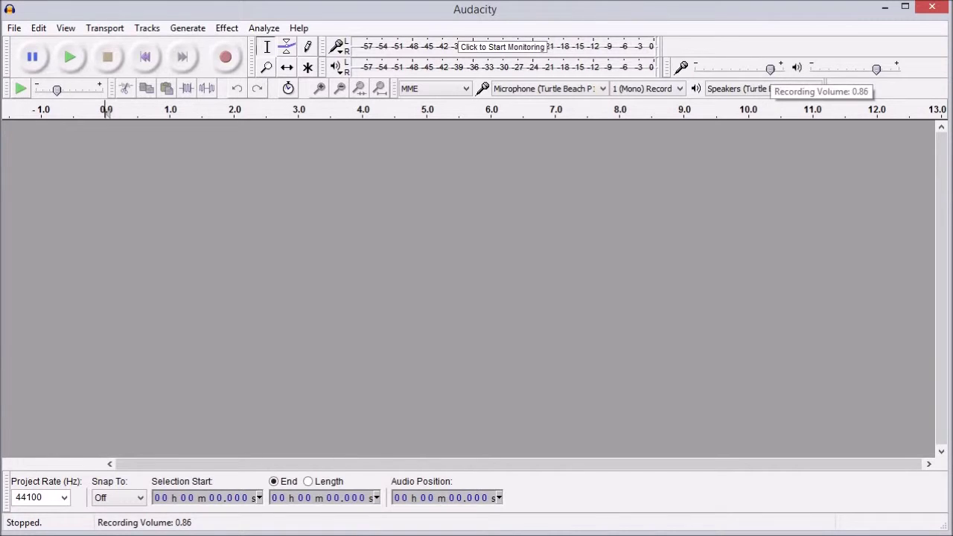
drag(770, 69, 784, 69)
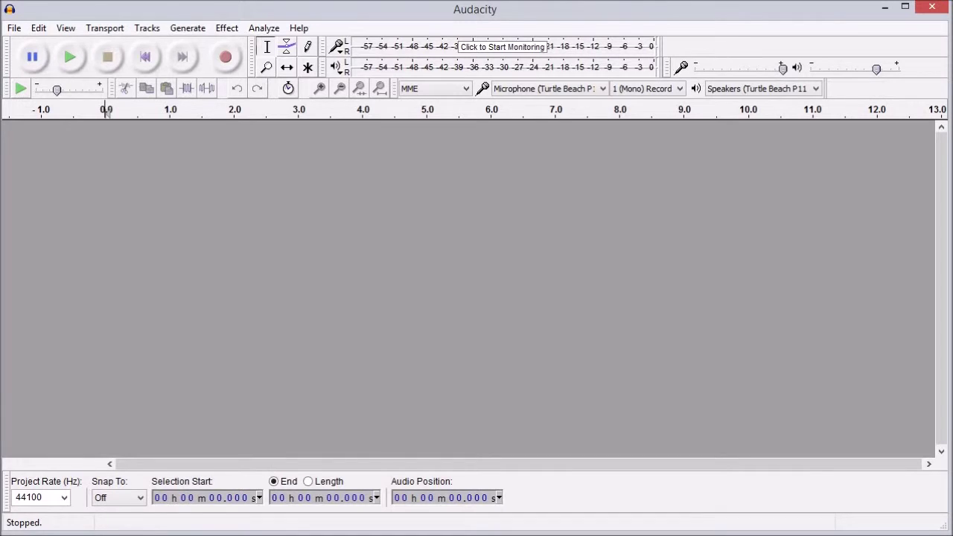
Record a voice test of about 3 seconds, play it back and remove its track
click(226, 58)
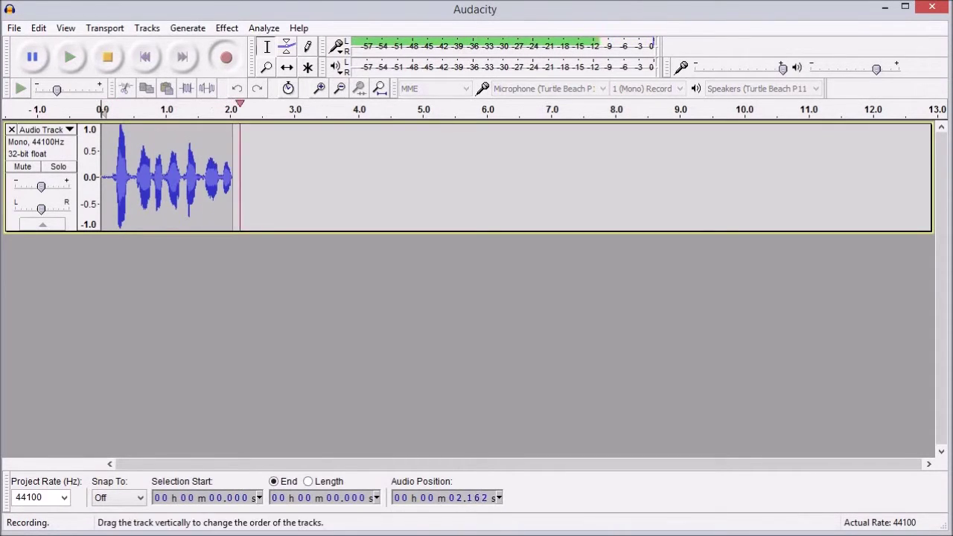
click(107, 58)
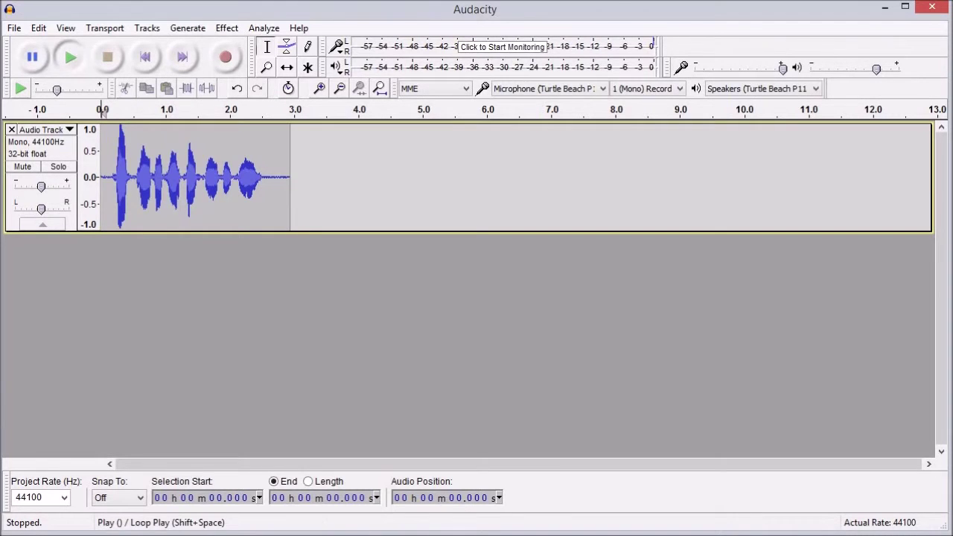
click(70, 57)
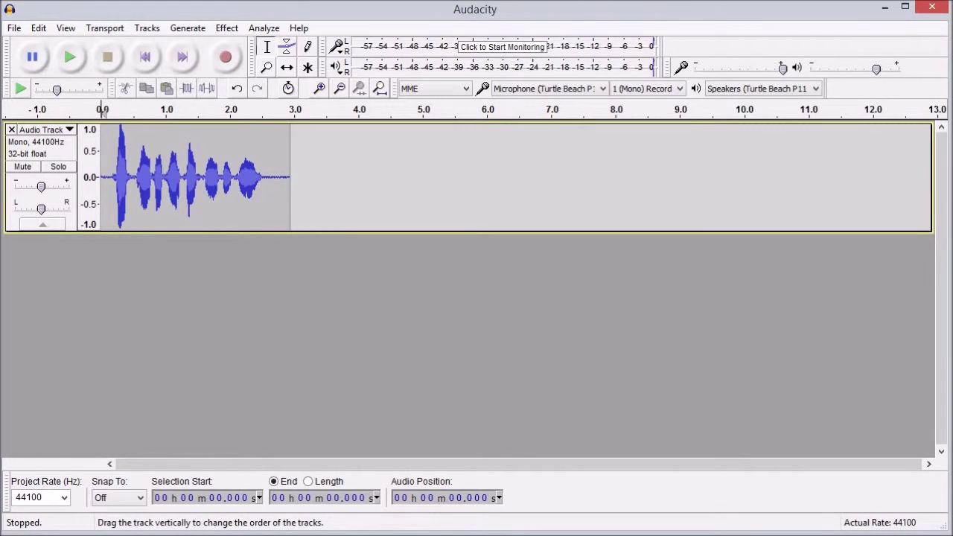
click(11, 130)
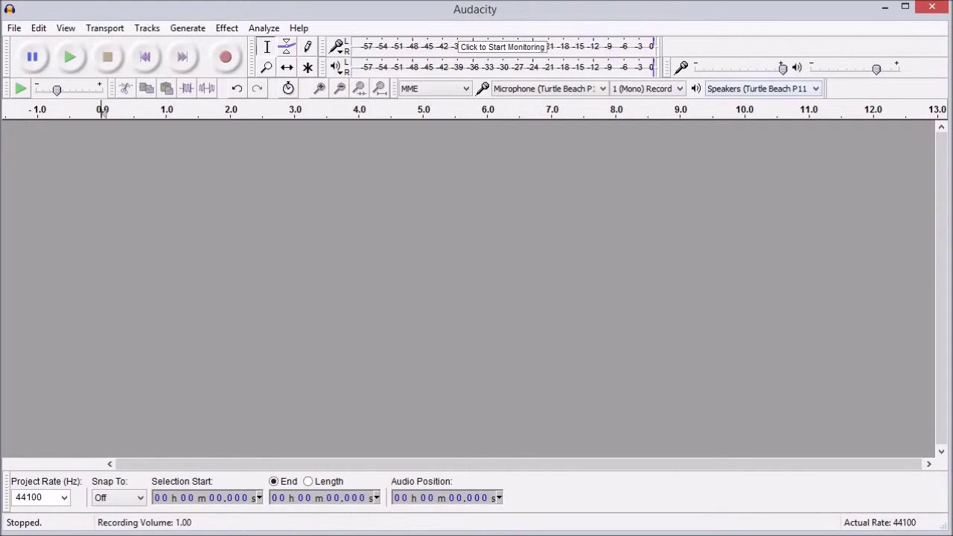
At a reduced recording volume, record a voice test of about 3.7 seconds, play it back and remove its track
drag(783, 69, 769, 69)
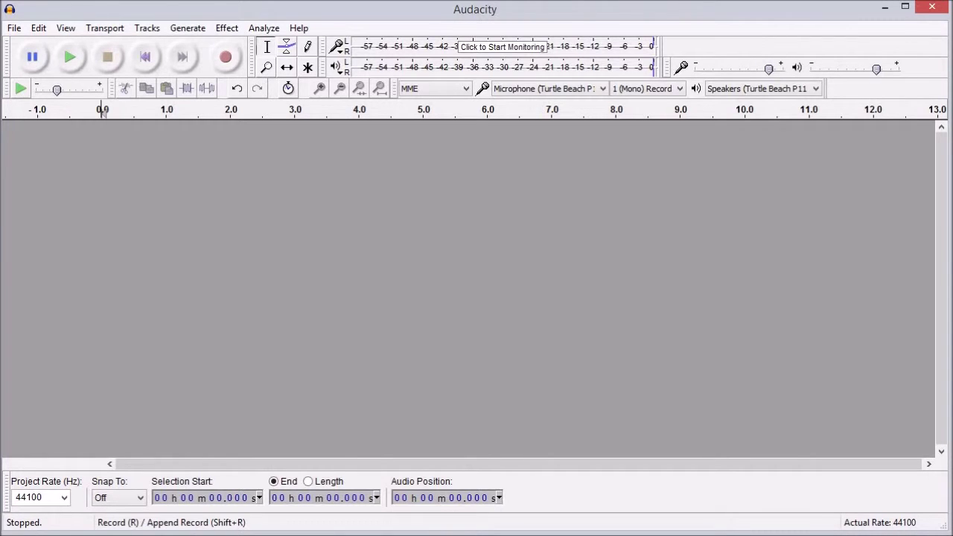
click(225, 57)
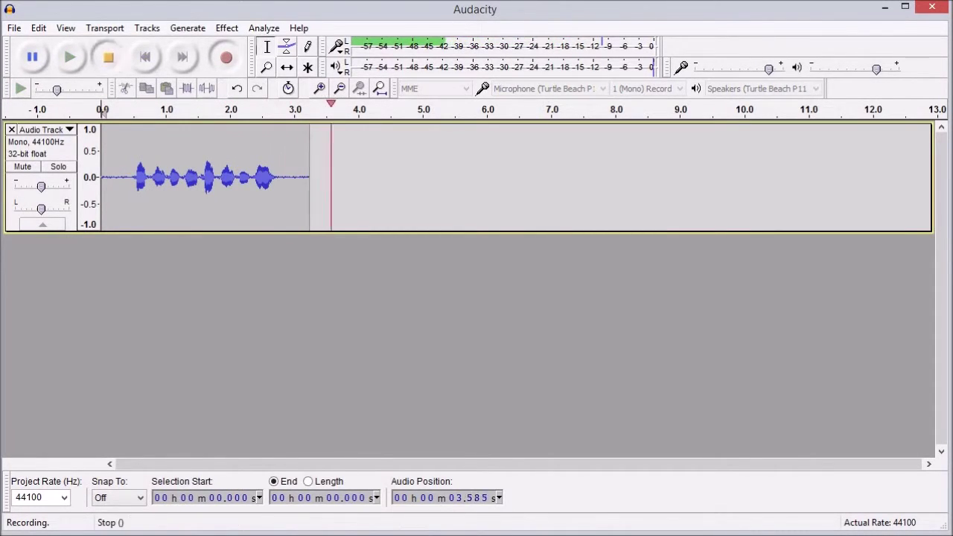
click(107, 57)
click(70, 58)
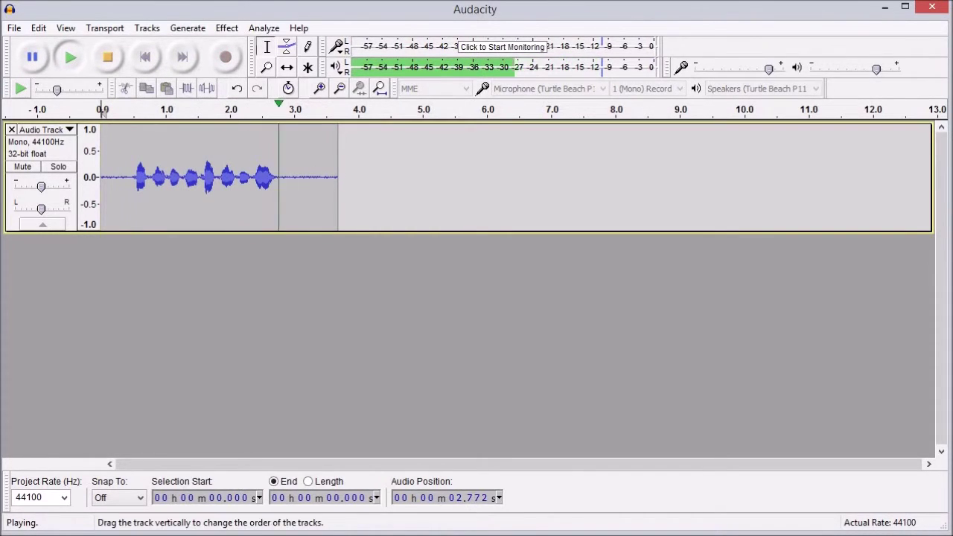
click(11, 130)
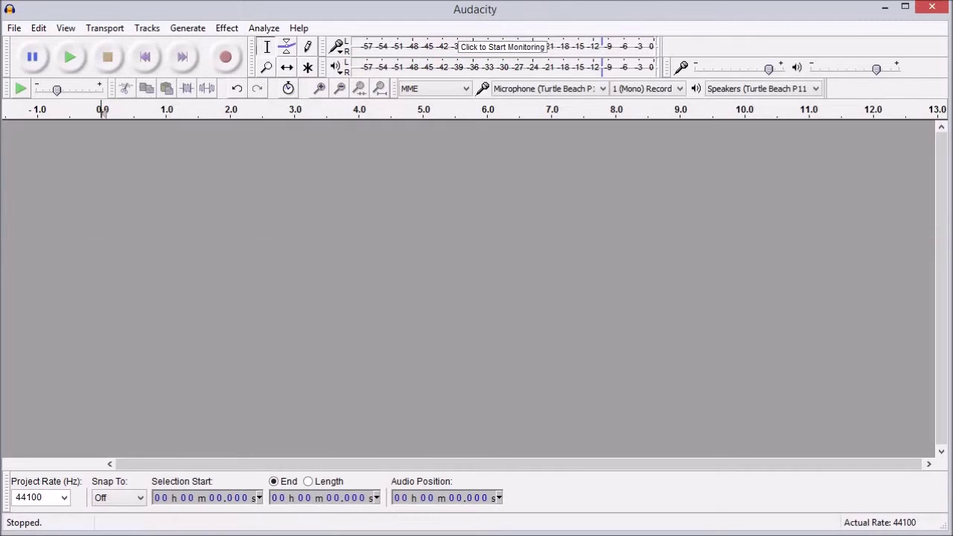
Raise the recording volume slightly, record a voice track of about 11.5 seconds and play it back
drag(768, 68, 771, 69)
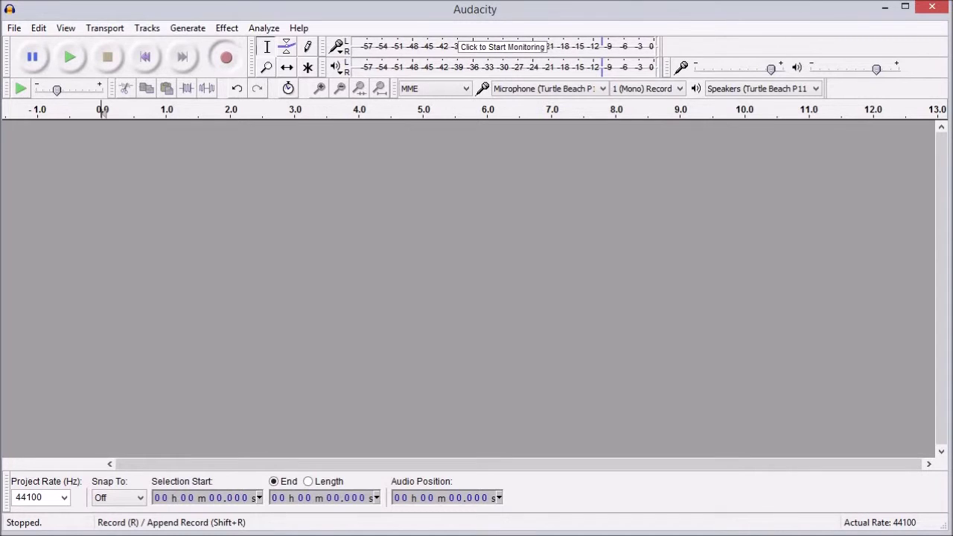
click(225, 58)
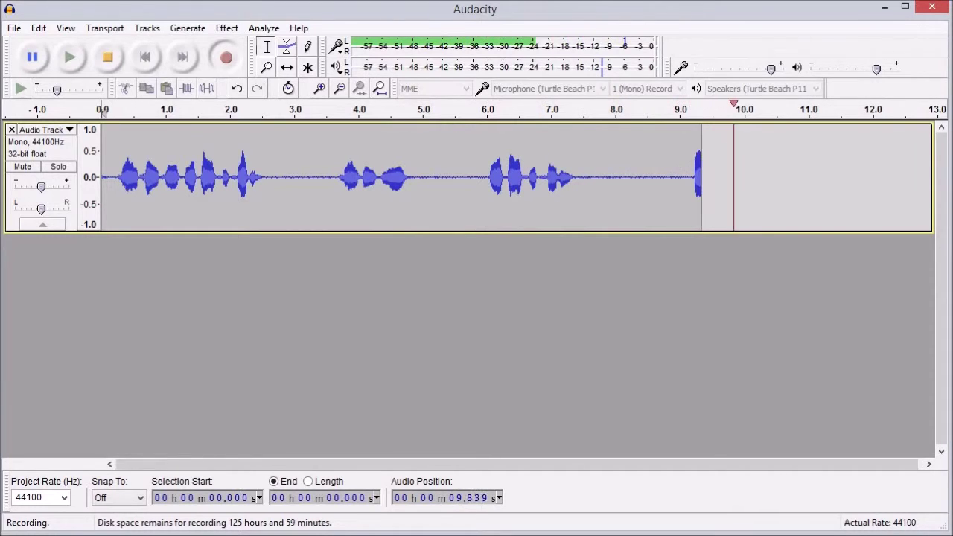
click(108, 57)
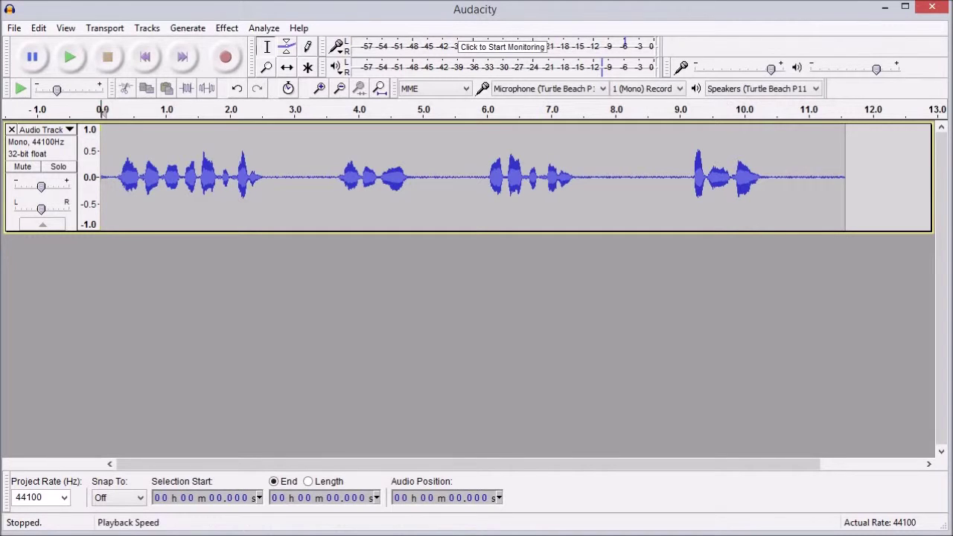
click(70, 56)
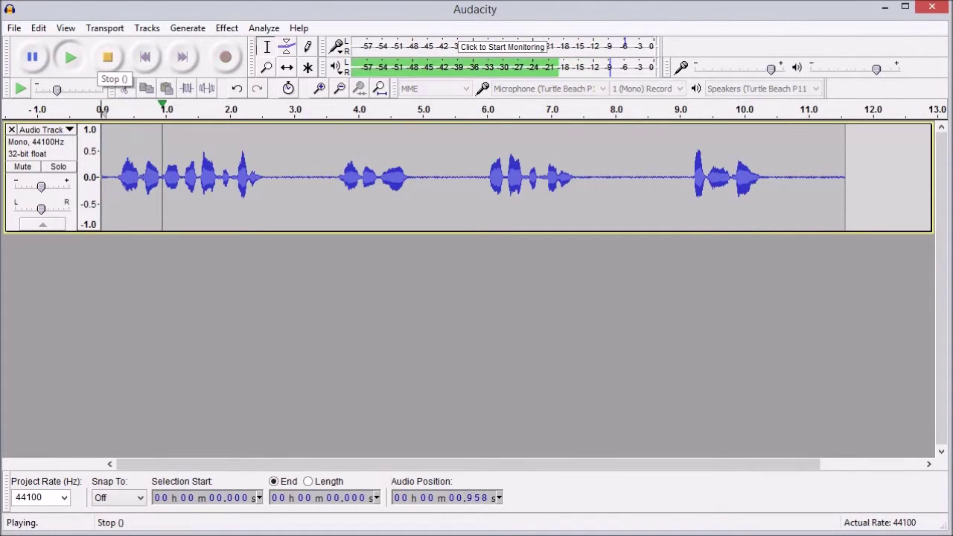
Stop the current playback and play the third phrase of the voice track from about 5.7 s
click(108, 56)
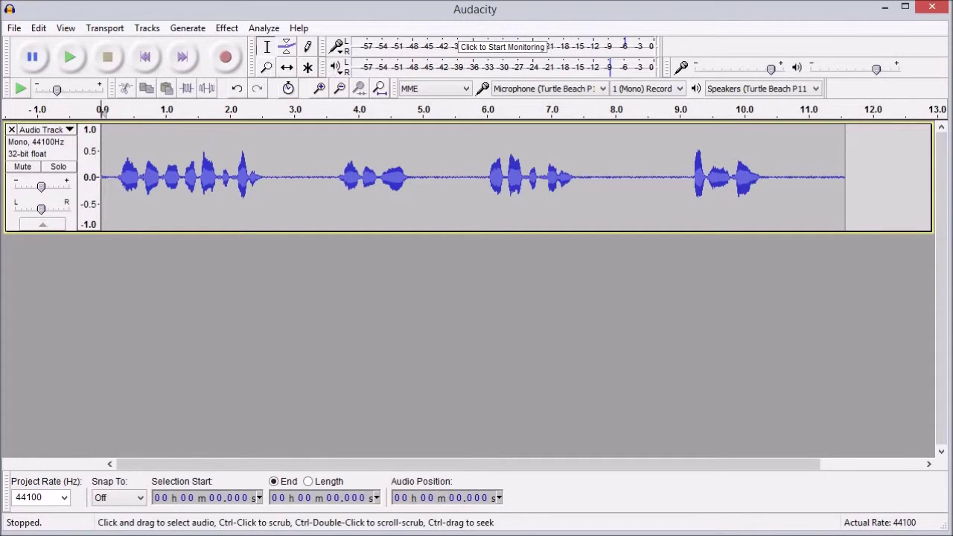
drag(815, 179, 500, 179)
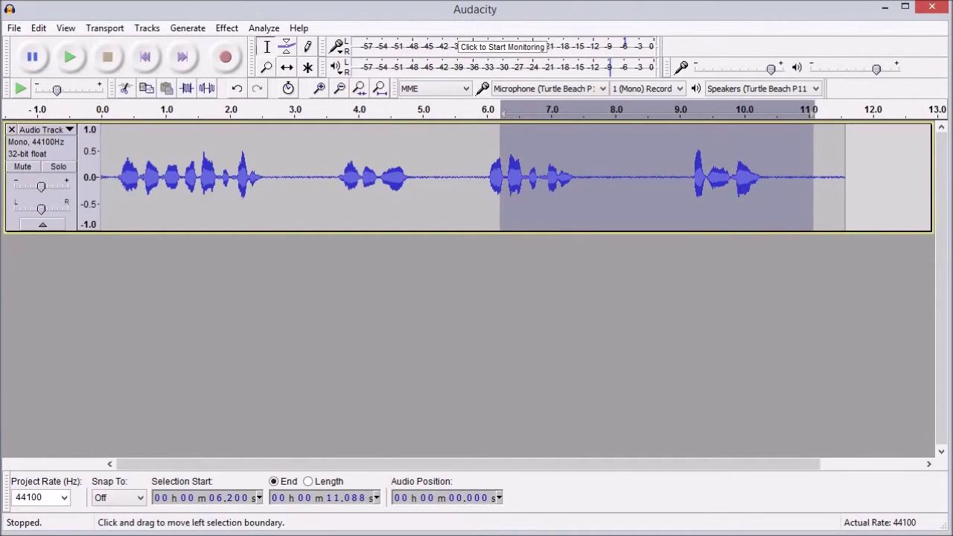
click(433, 178)
click(469, 178)
key(space)
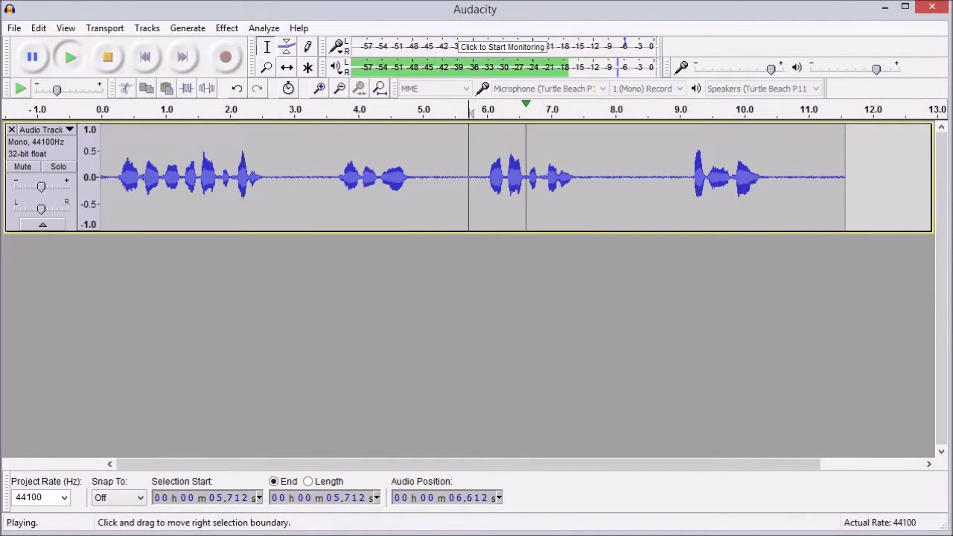
key(space)
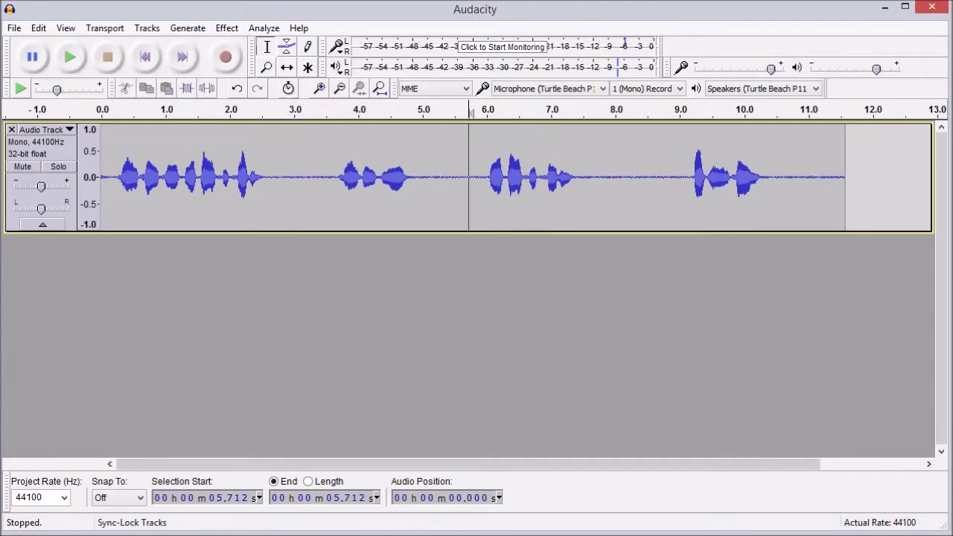
Select the third phrase from about 5.8 to 7.8 s, and after clearing that selection, select the whole track
drag(472, 178, 600, 179)
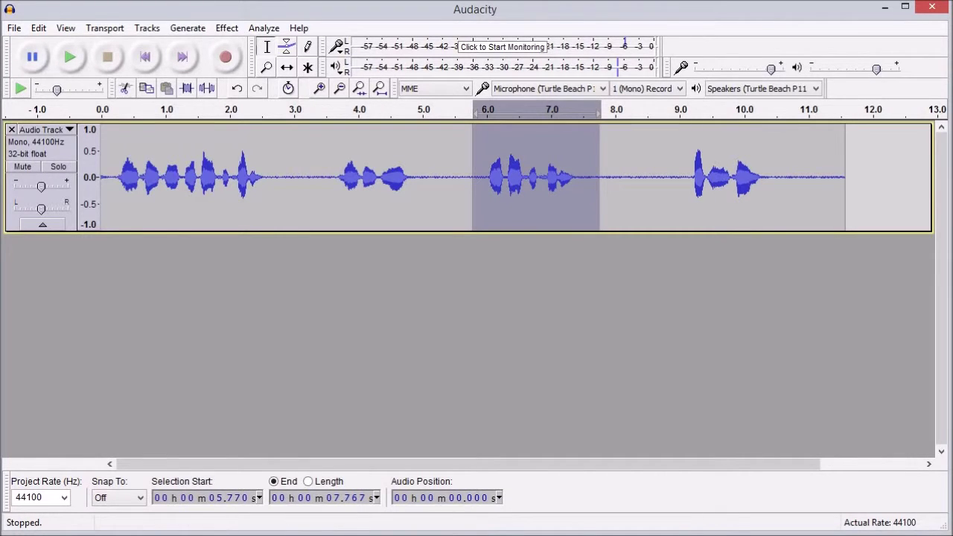
click(227, 27)
click(536, 298)
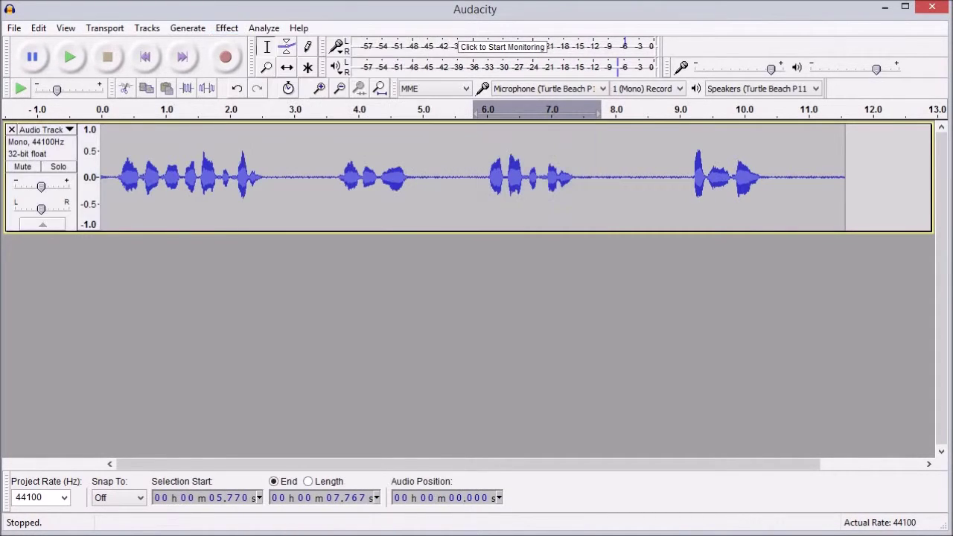
click(493, 179)
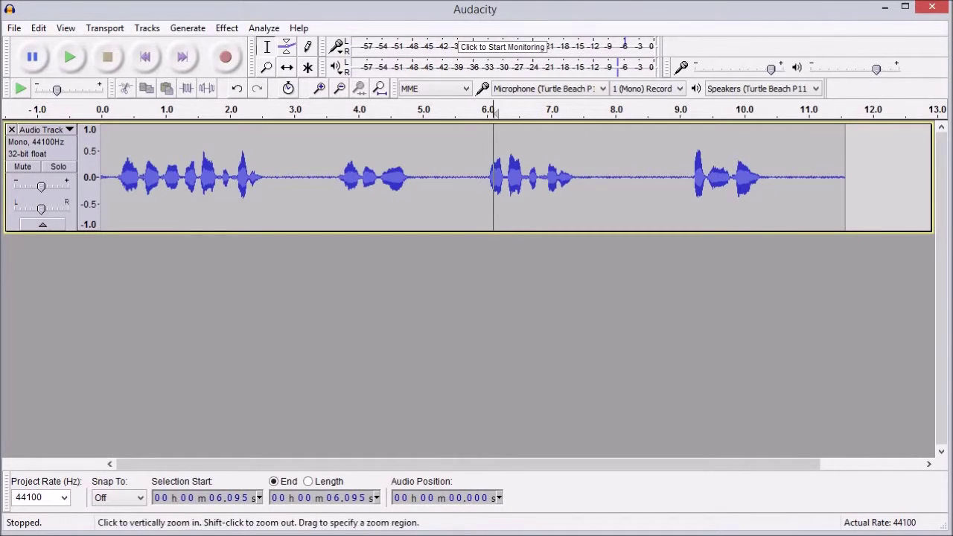
click(60, 153)
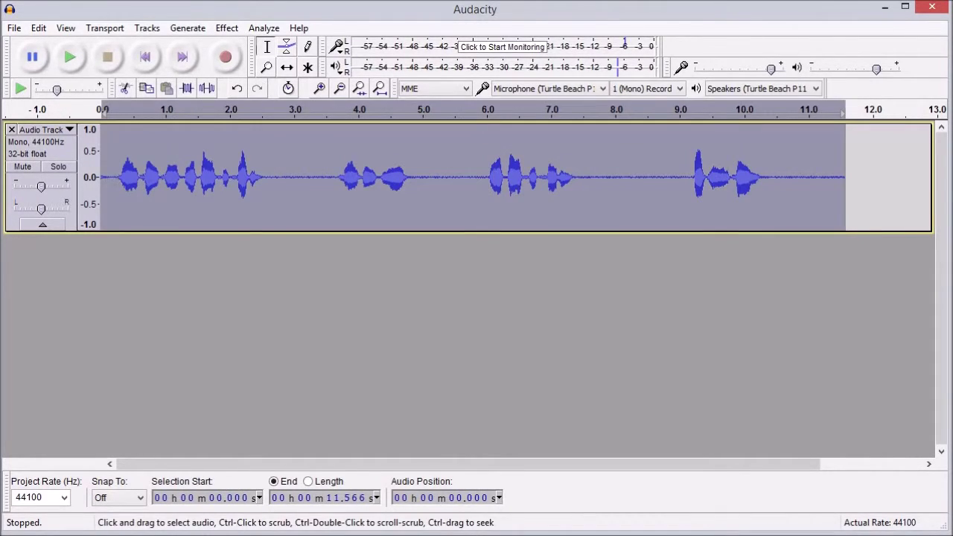
key(ctrl+shift+a)
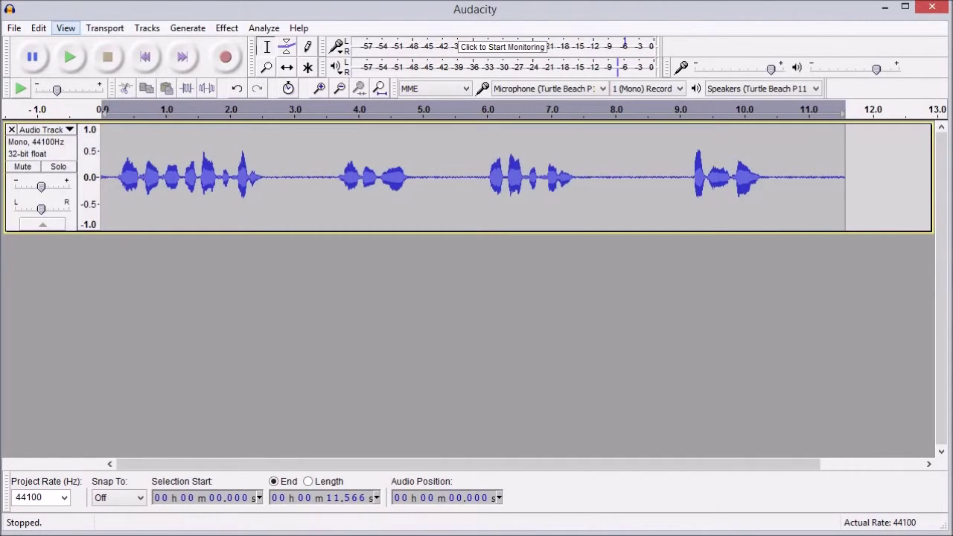
click(39, 28)
click(309, 179)
click(308, 179)
click(608, 178)
drag(608, 179, 598, 179)
click(235, 178)
Delete the section from about 5.0 to 8.1 s and undo the deletion, doing both twice
click(426, 178)
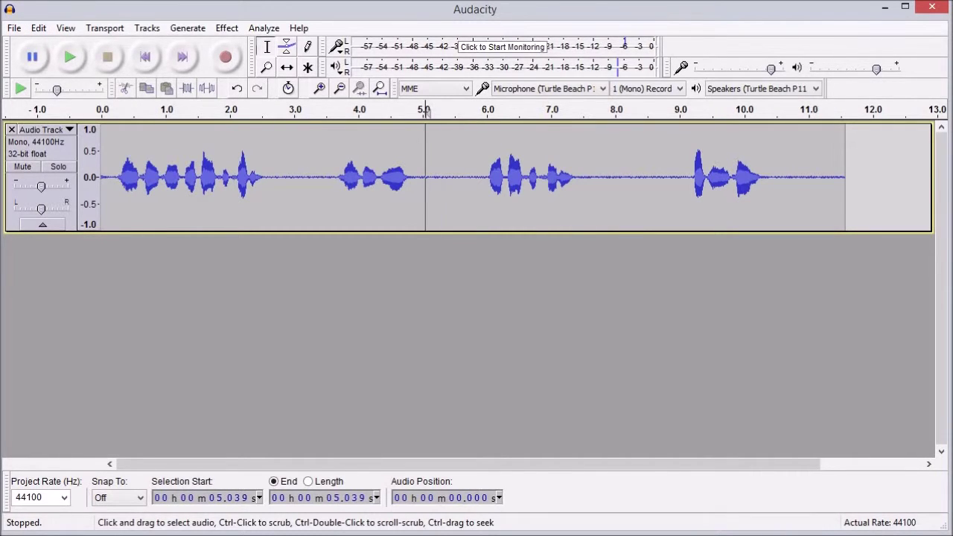
drag(426, 110, 622, 110)
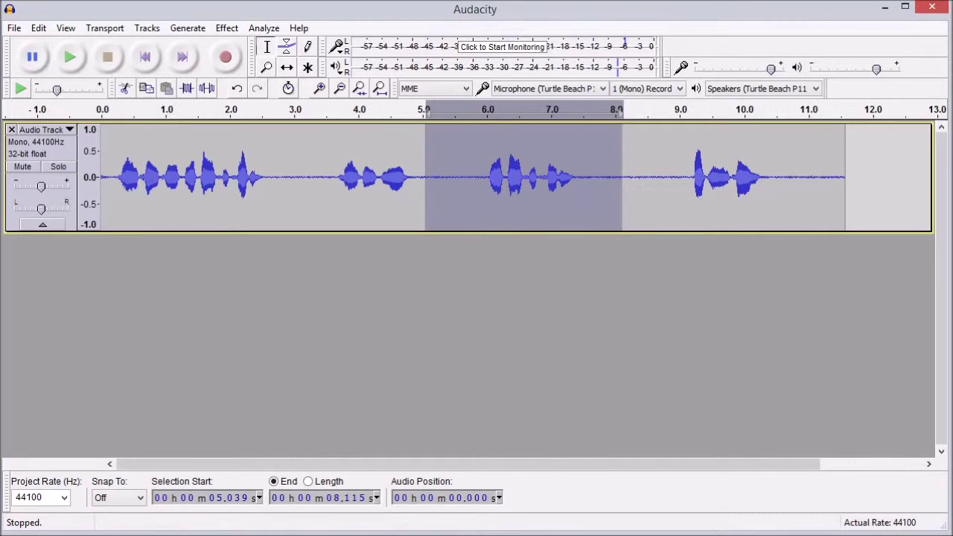
key(Delete)
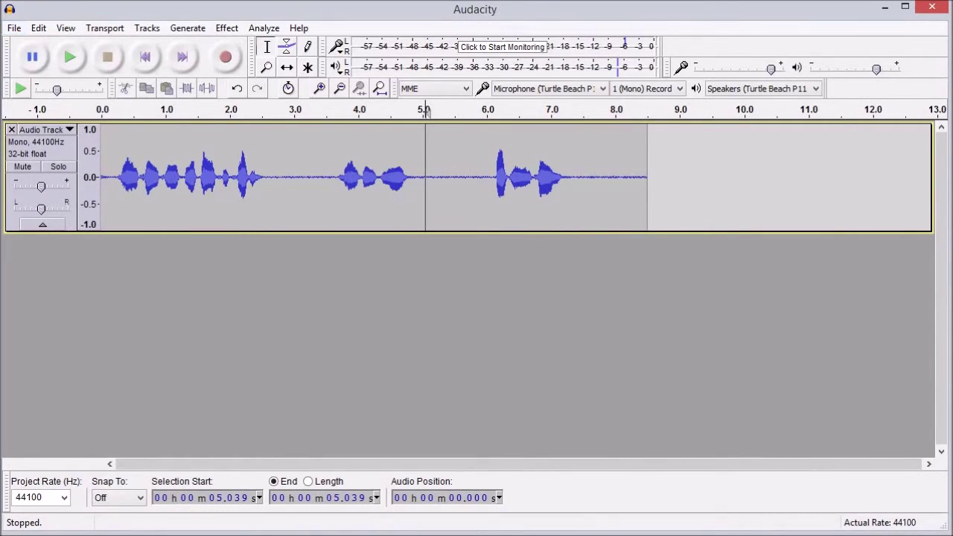
click(39, 28)
click(76, 45)
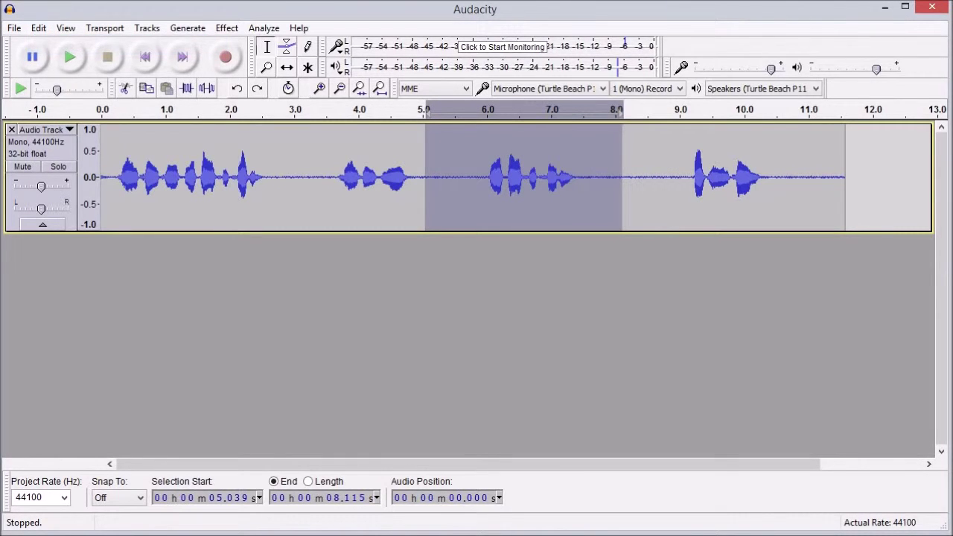
key(Delete)
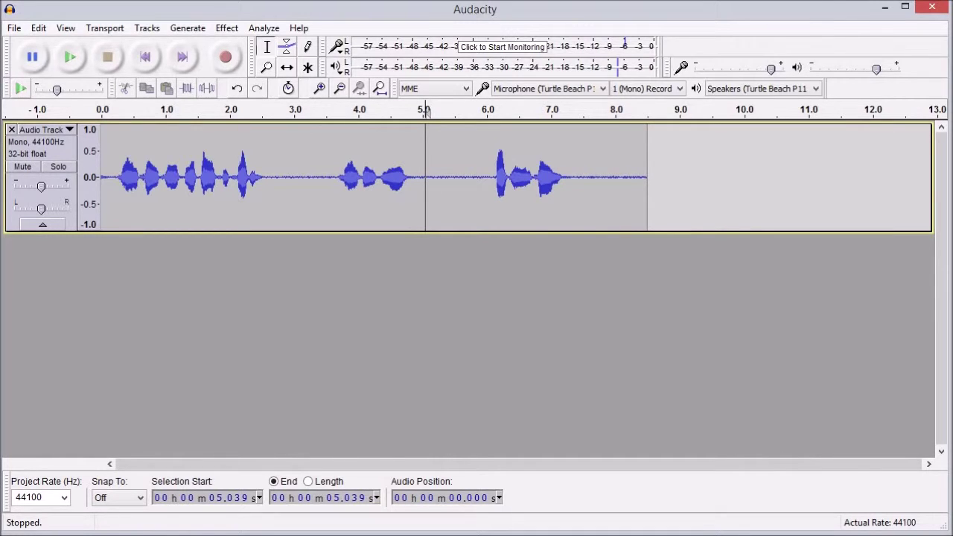
key(ctrl+z)
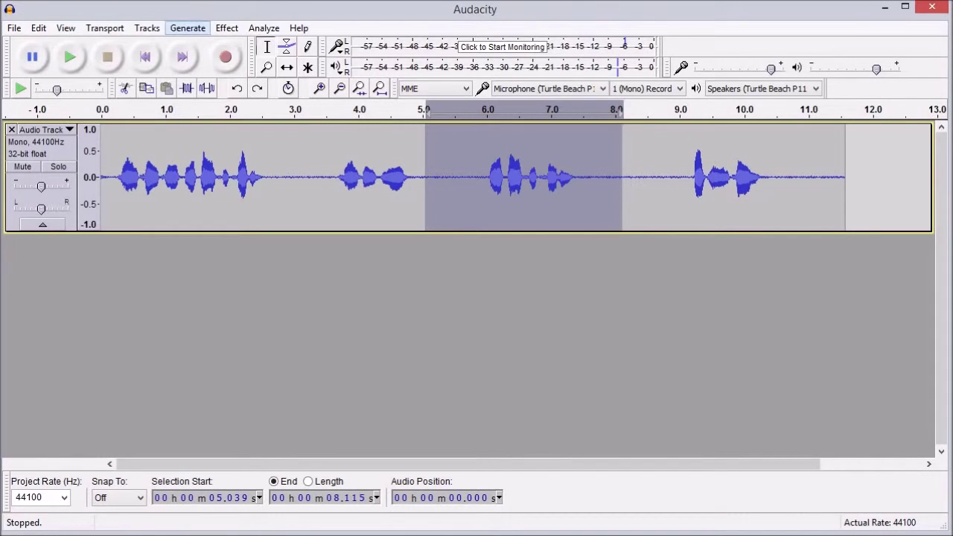
click(39, 28)
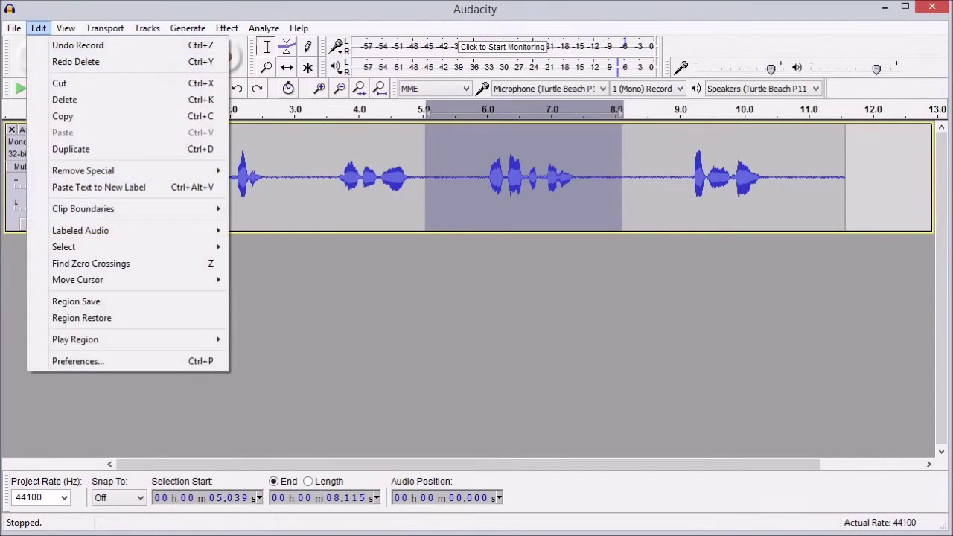
click(327, 305)
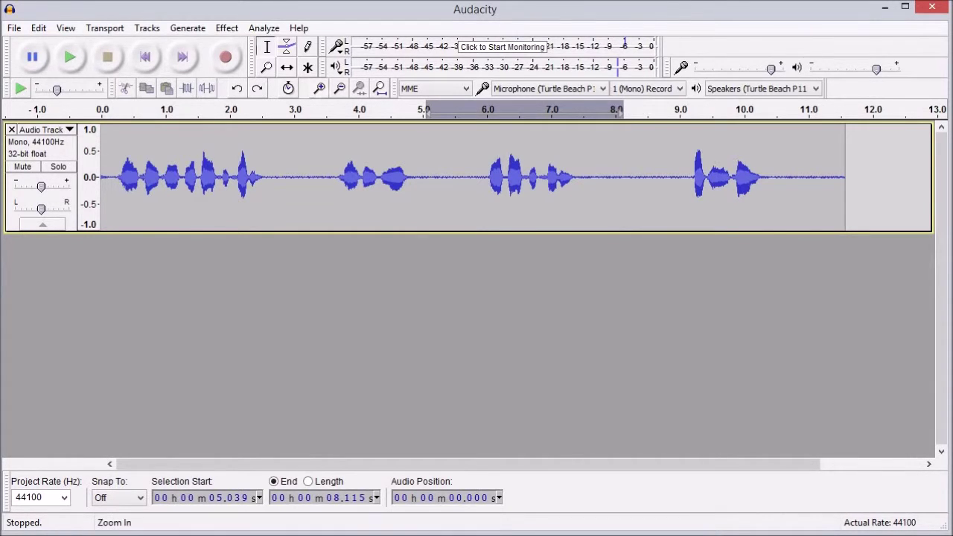
Magnify the third phrase in the waveform and select its first word, from about 6.04 to 6.33 s
click(319, 88)
click(319, 87)
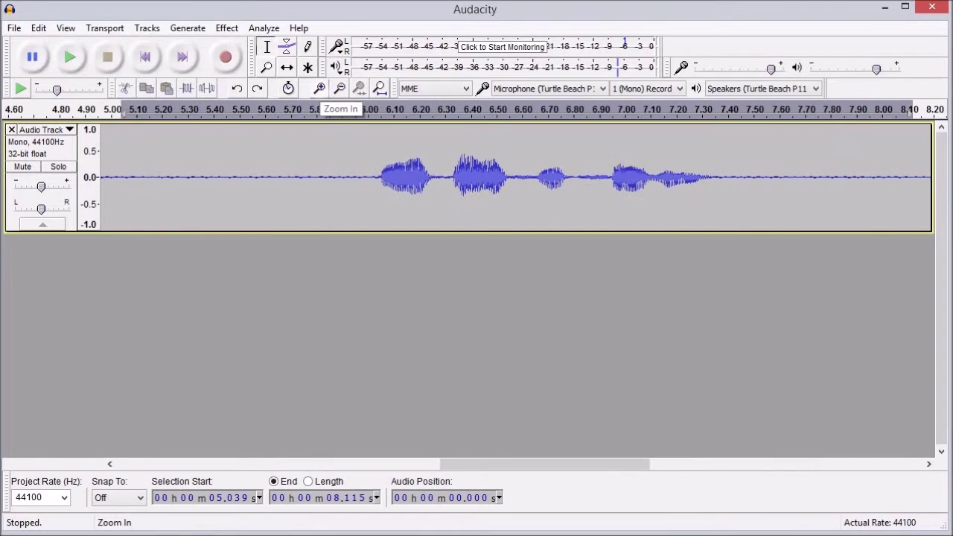
drag(445, 178, 452, 177)
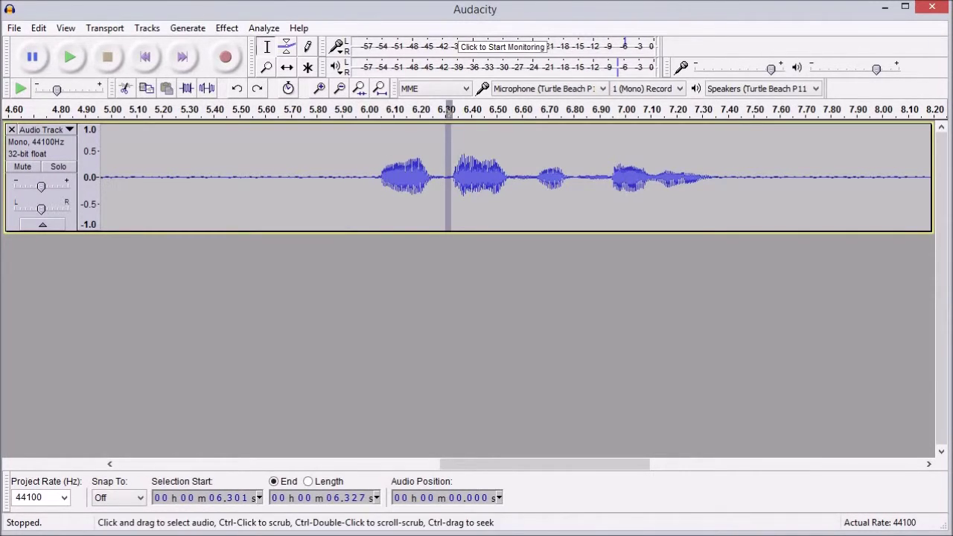
click(380, 178)
drag(380, 177, 451, 177)
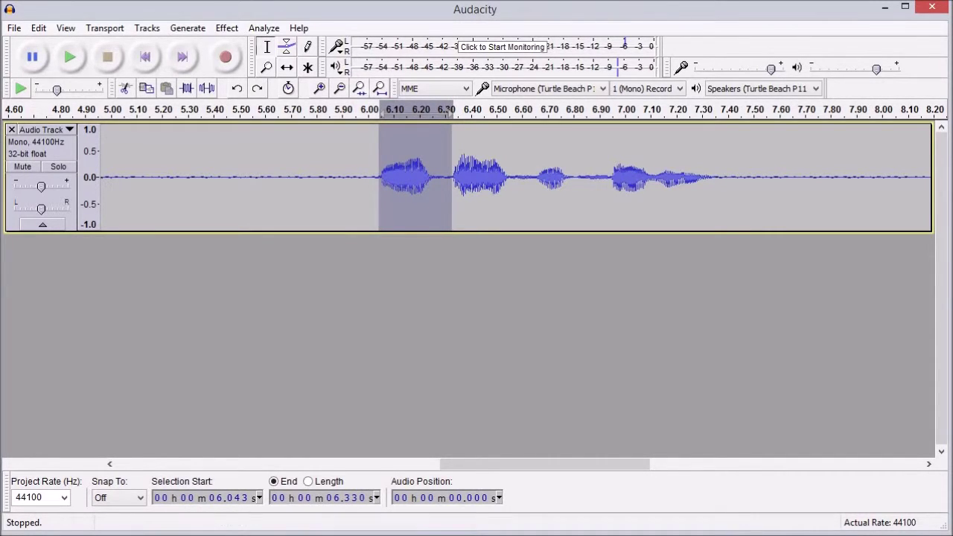
Fit the selected word to the window width, and return to a view that fits the whole project
click(359, 89)
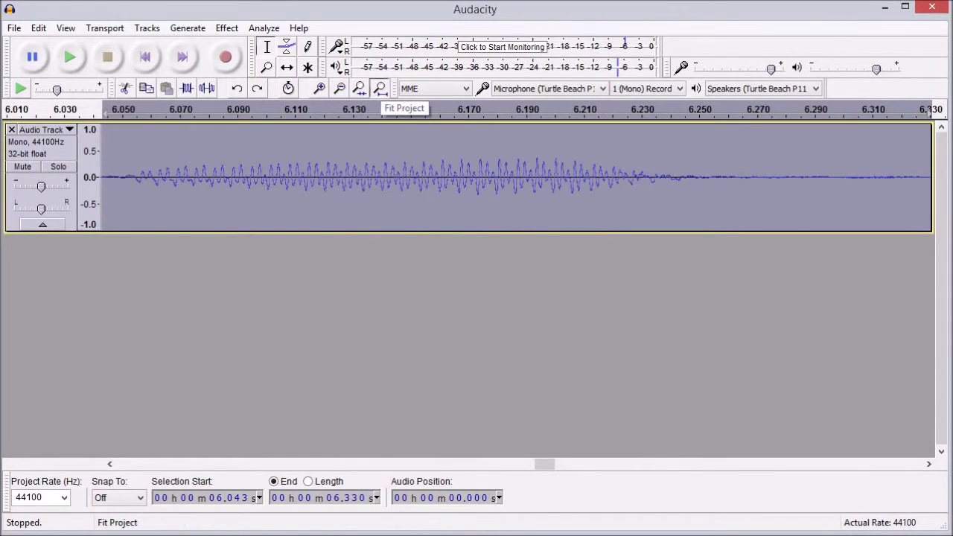
click(379, 89)
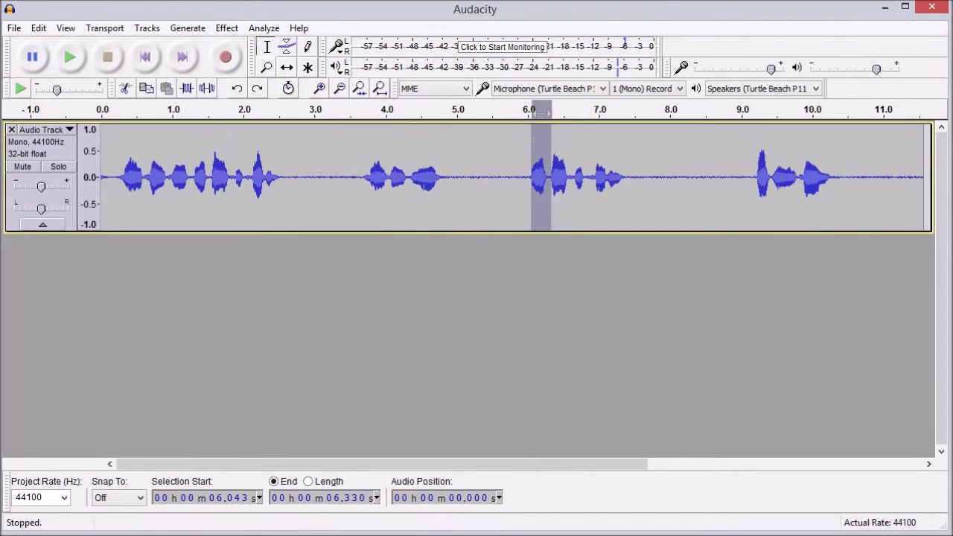
click(447, 298)
scroll(447, 298, down, 2)
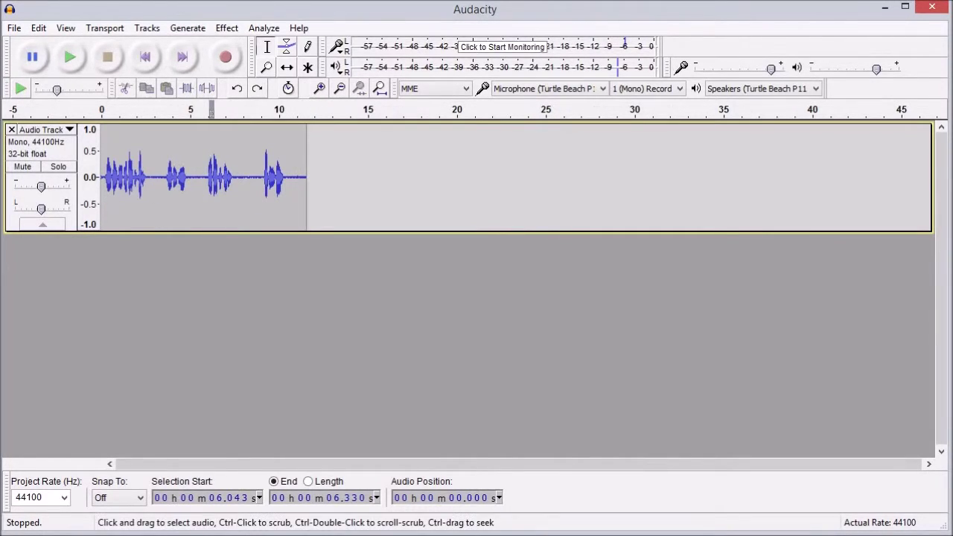
click(379, 89)
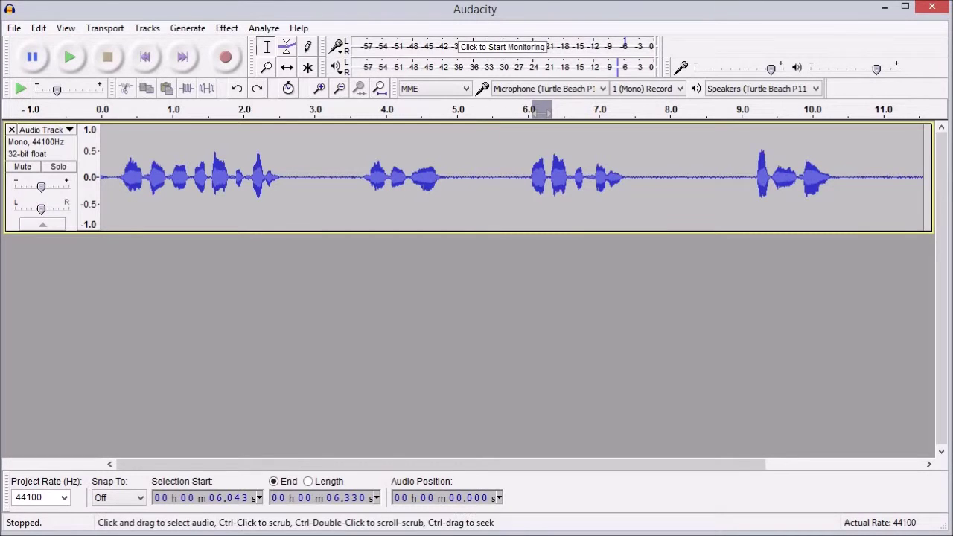
Record a second voice track of about 2 seconds starting at about 7.7 s, and play both tracks from about 5.7 s
click(499, 190)
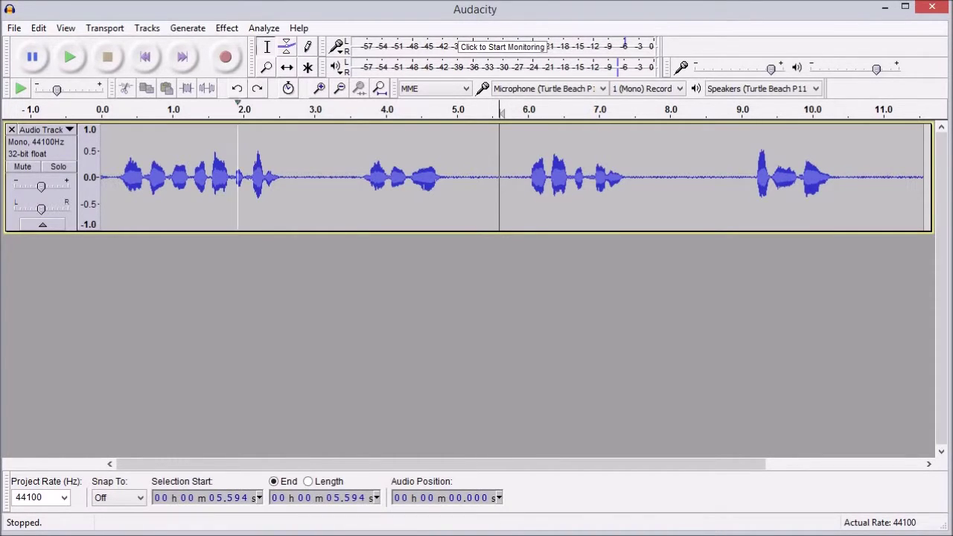
click(647, 179)
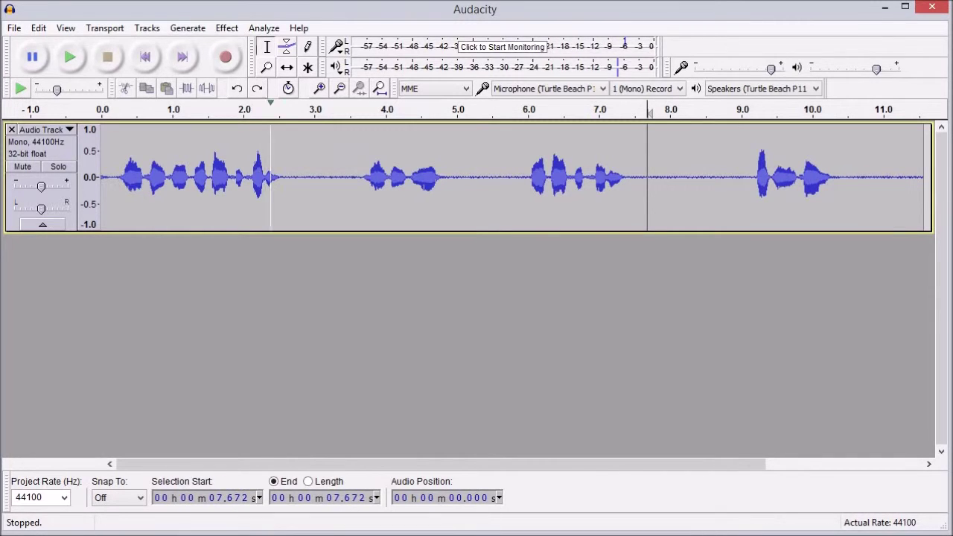
click(226, 57)
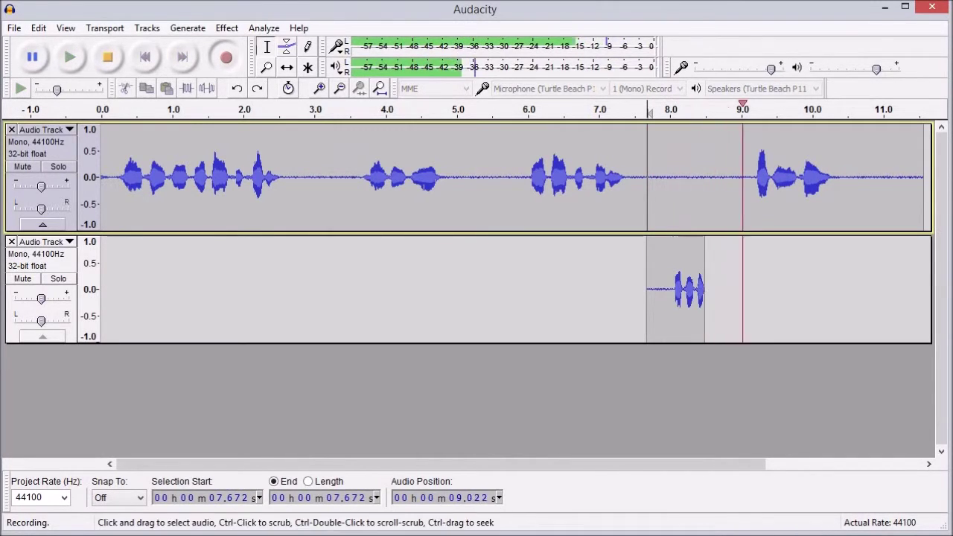
key(space)
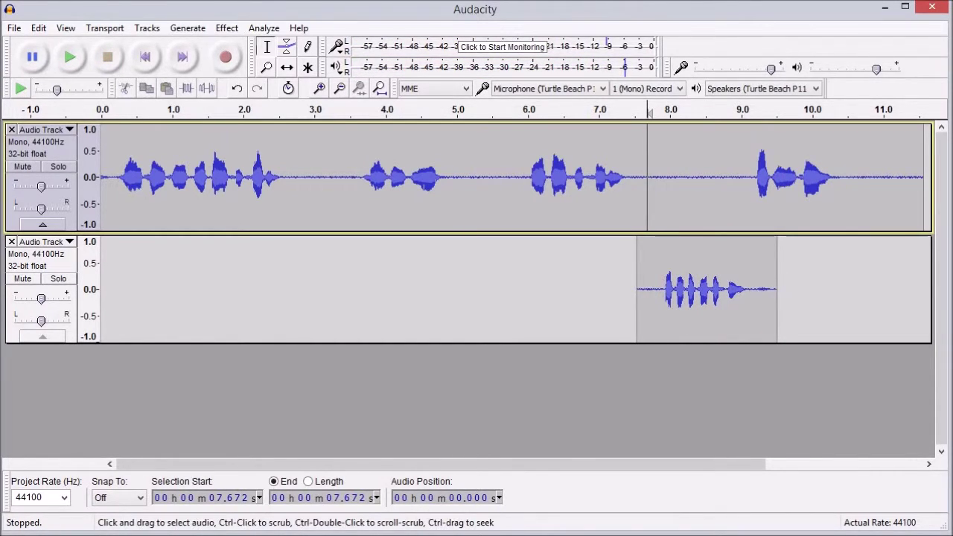
click(507, 179)
key(space)
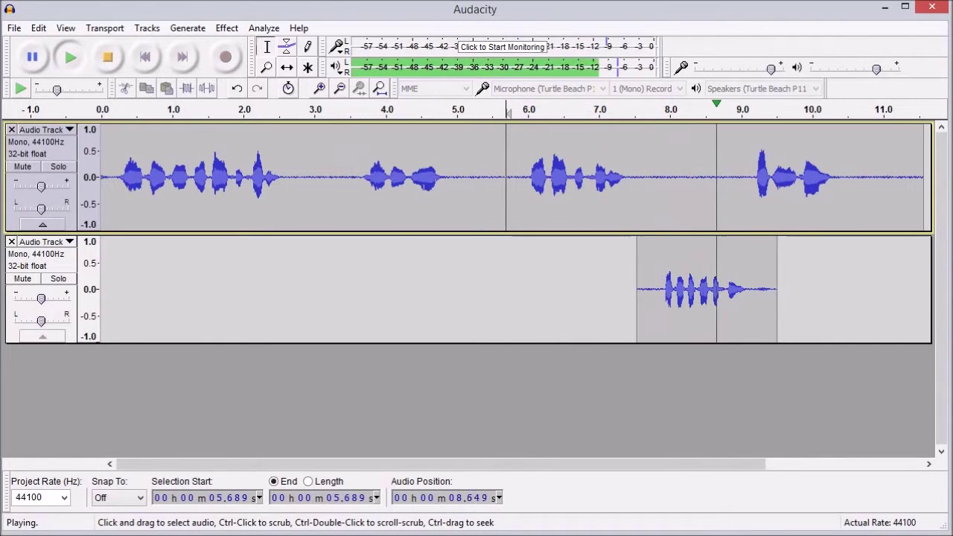
key(space)
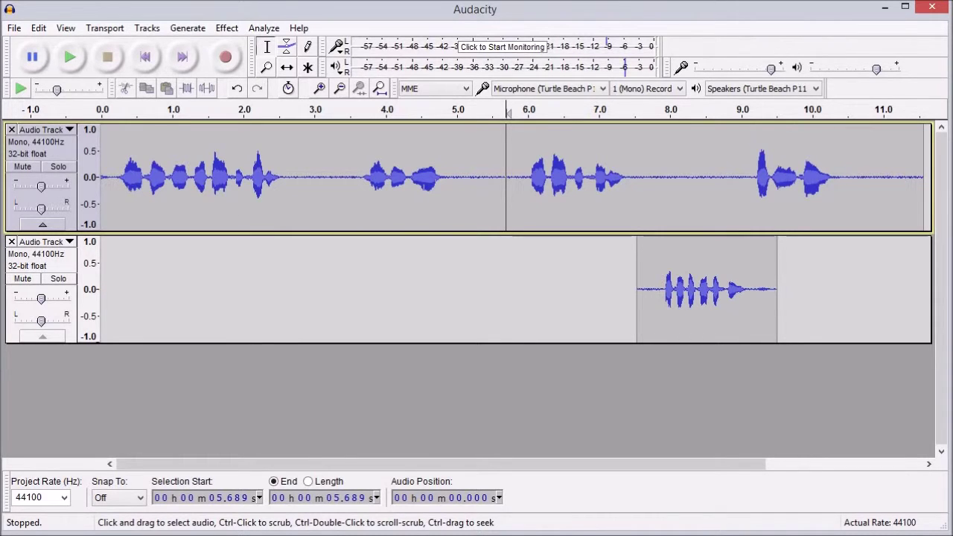
Split the first track at about 8.2 s and shift its last clip to start at about 10.3 s
click(686, 179)
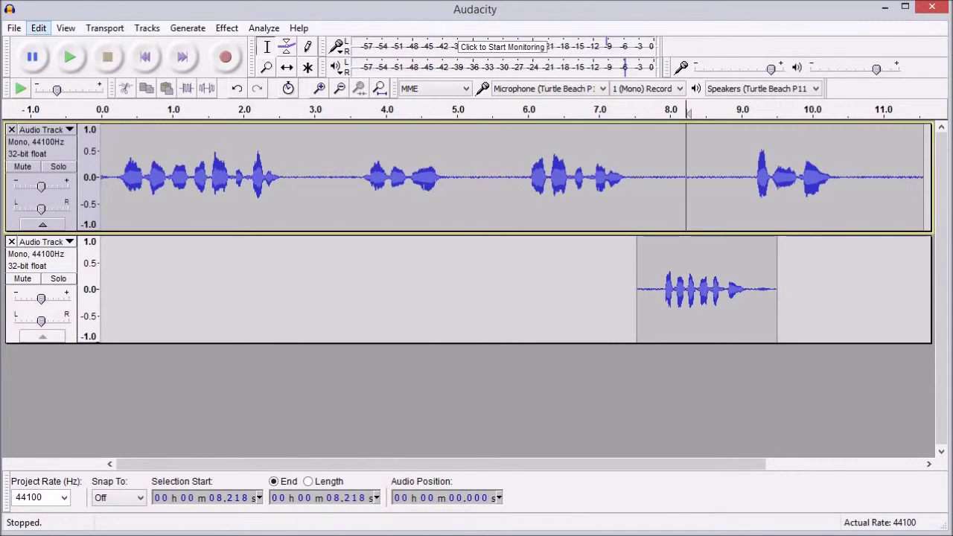
click(39, 27)
mouse_move(112, 208)
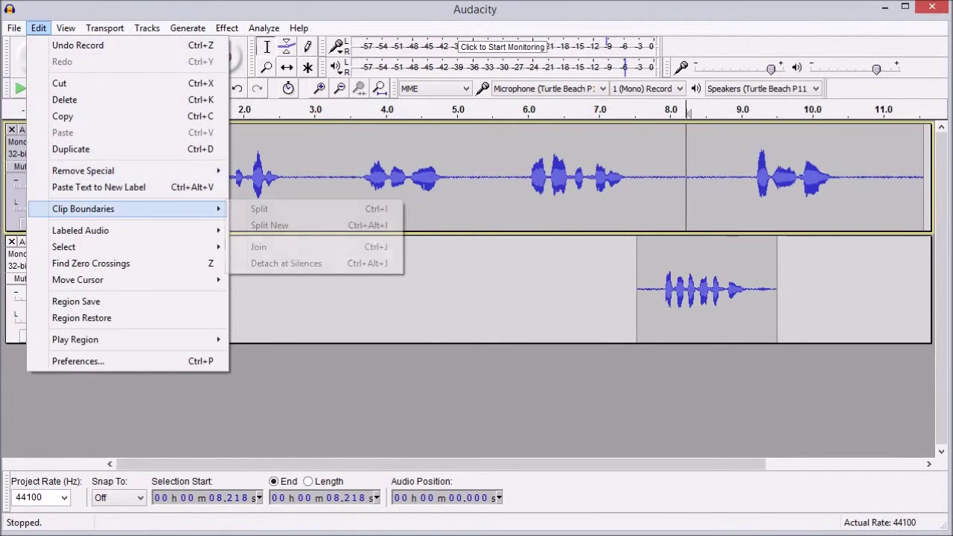
click(259, 209)
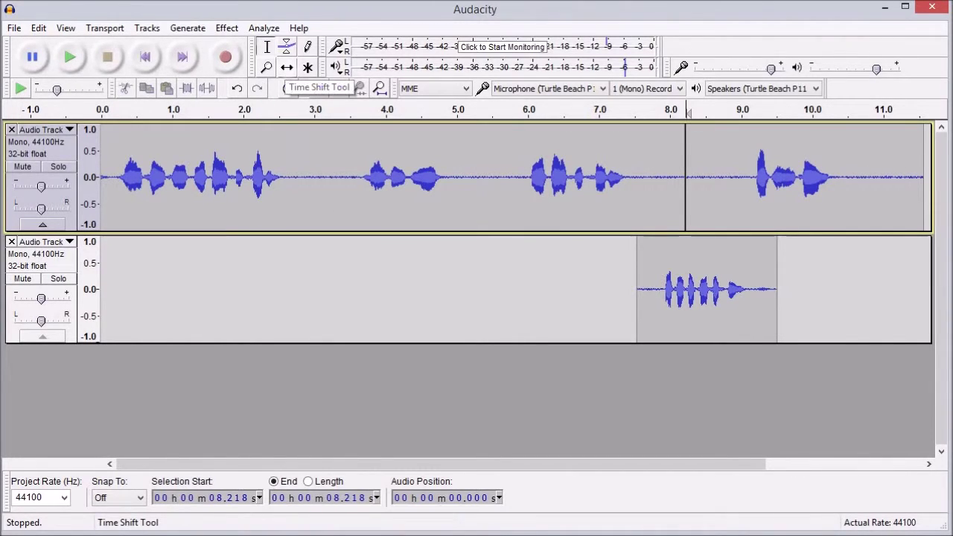
click(287, 67)
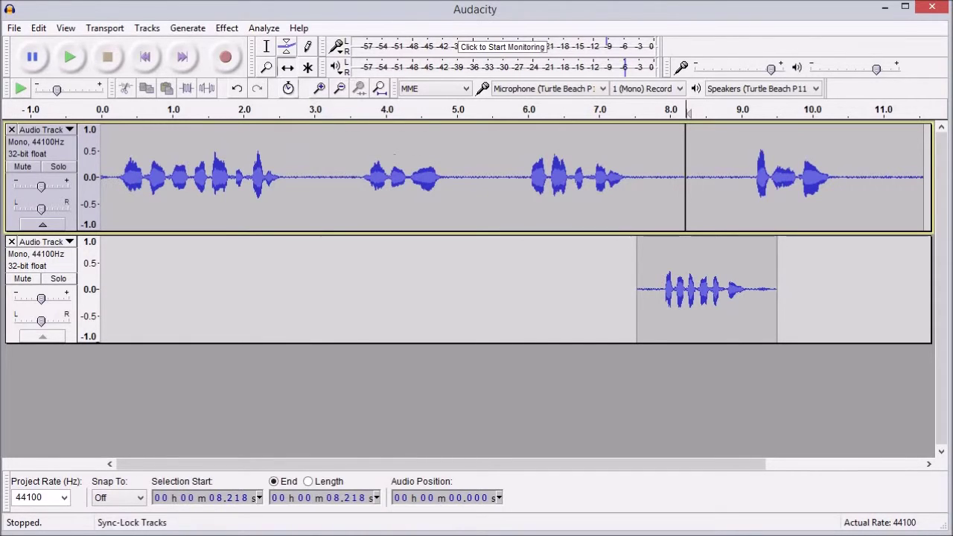
drag(745, 179, 897, 179)
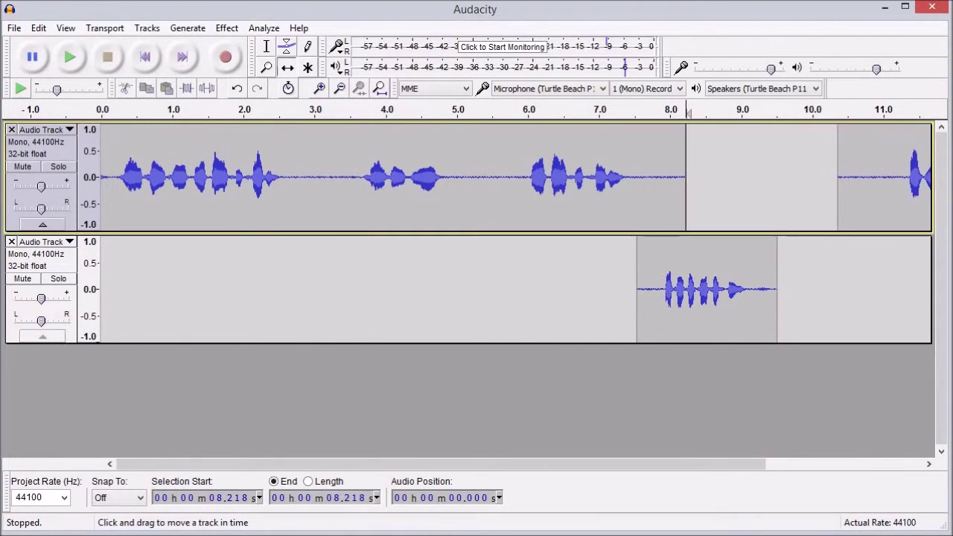
Move the second track's clip into the first track's gap and butt the neighbouring clips against it at about 7.5 and 9.5 s
drag(588, 182, 534, 216)
drag(468, 179, 473, 178)
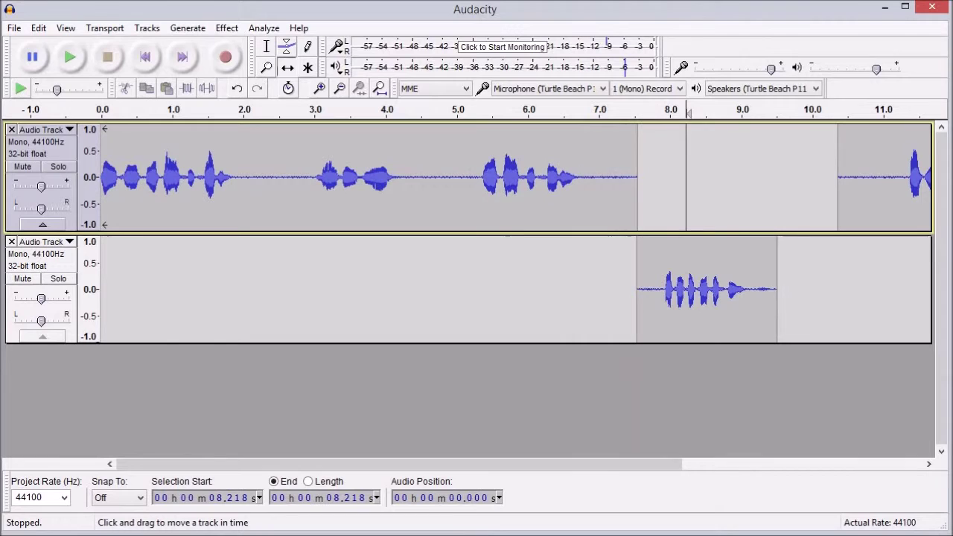
drag(706, 289, 706, 180)
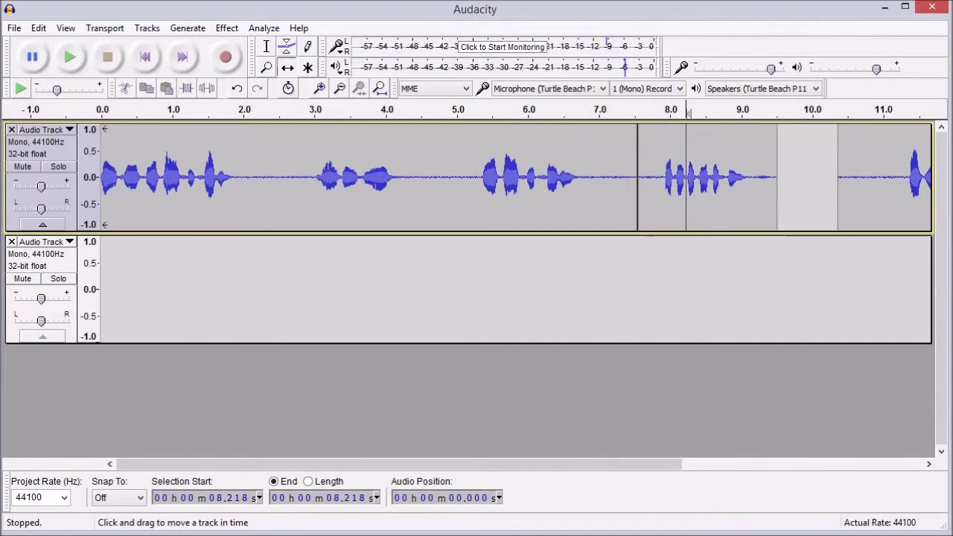
drag(886, 179, 826, 179)
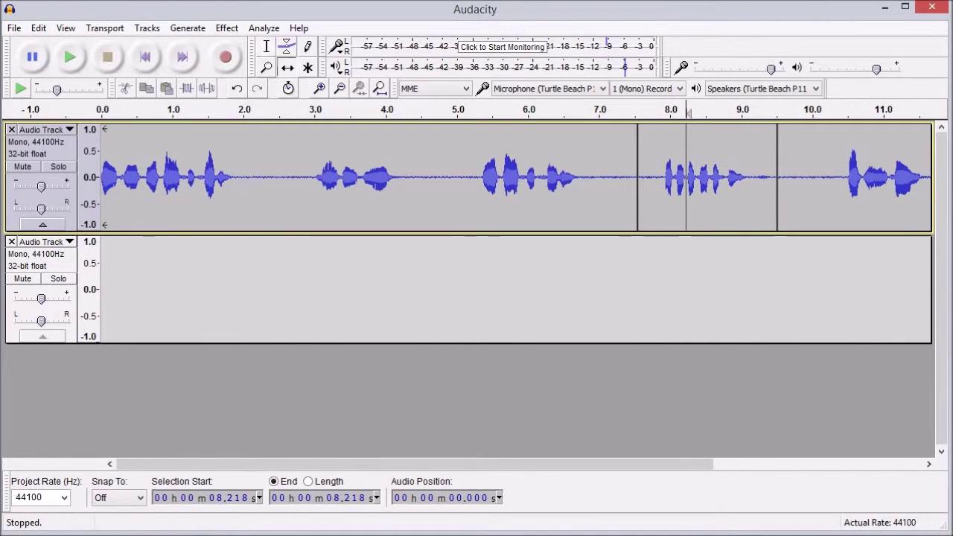
Play the first track from about 5.28 s and merge its clips at the split near 7.5 s
click(267, 47)
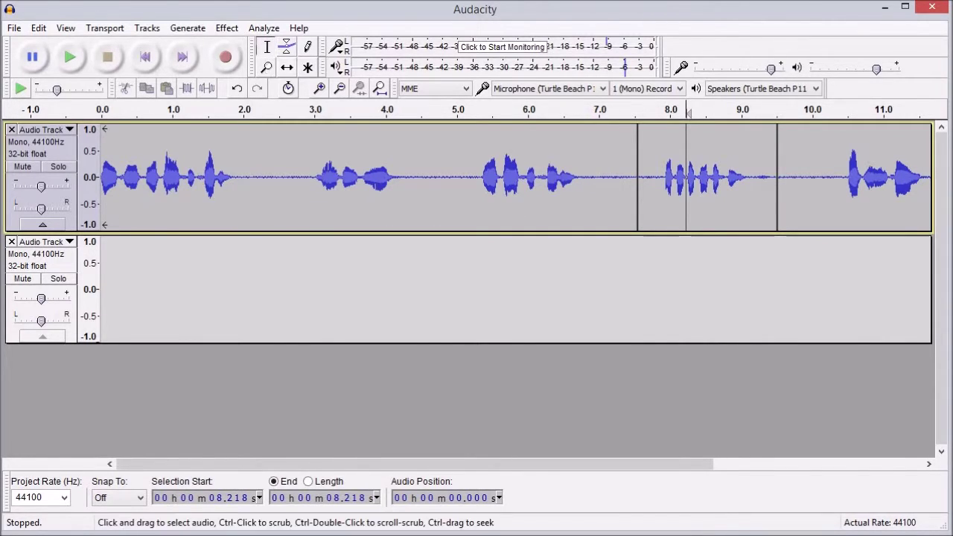
click(476, 179)
key(space)
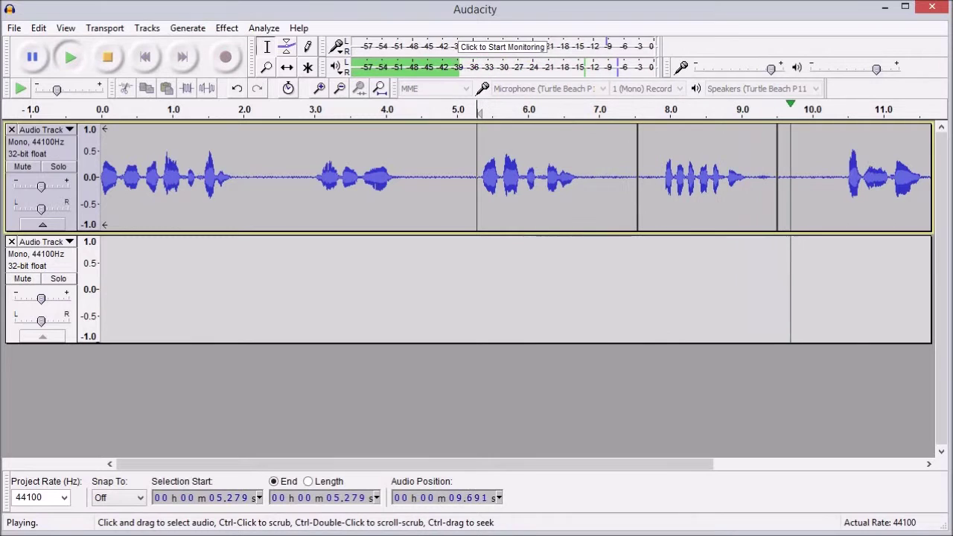
key(space)
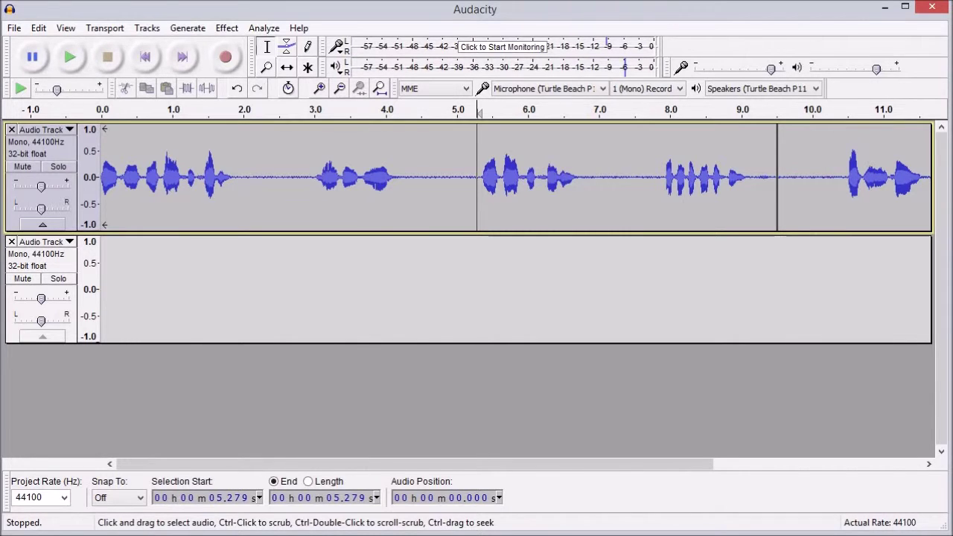
Delete the silence from about 9.2 to 10.2 s in the first track and merge the clips at the remaining split
drag(756, 179, 824, 178)
key(Delete)
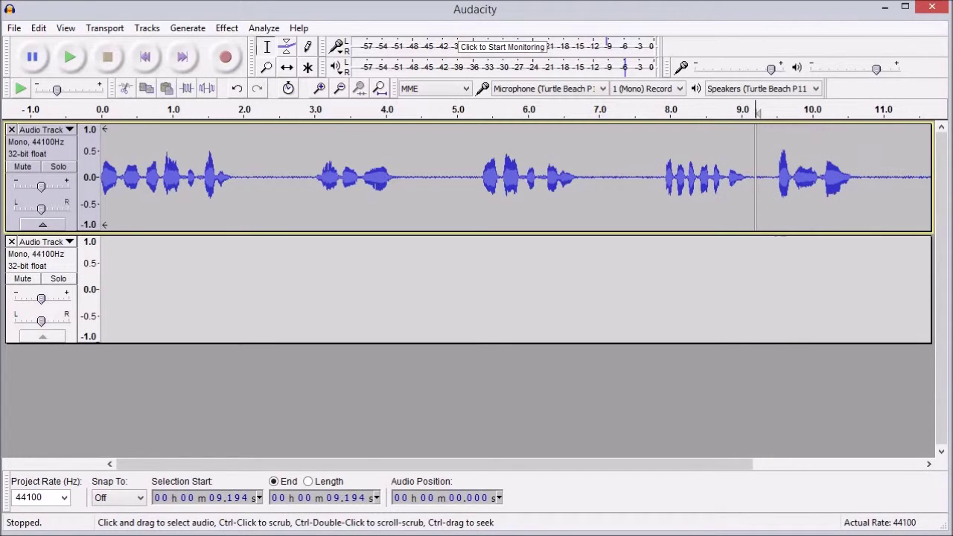
click(741, 289)
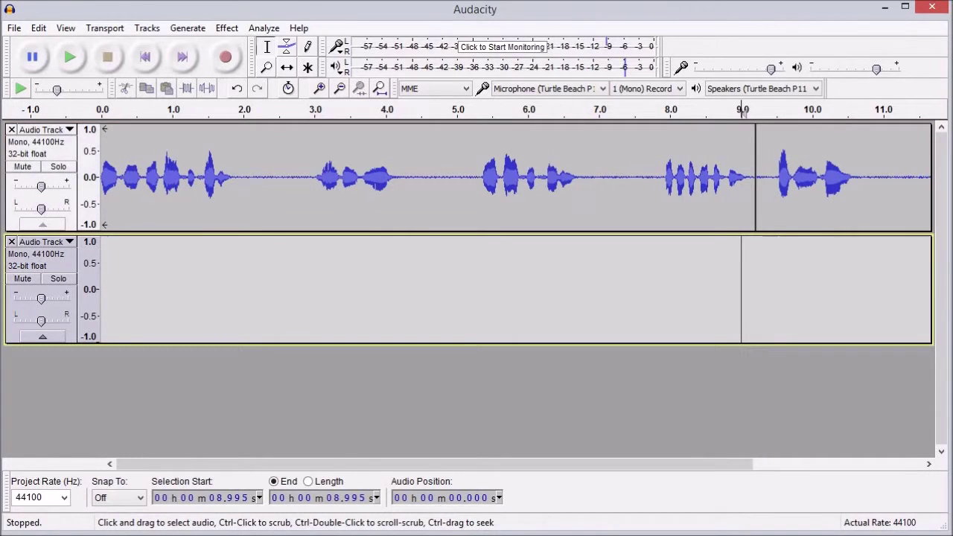
click(756, 179)
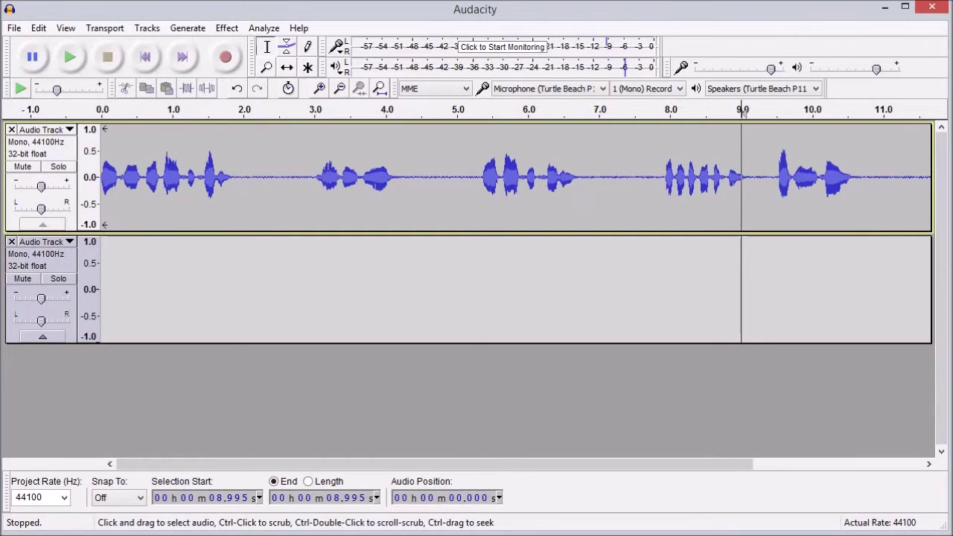
Delete the silence from about 6.93 to 7.65 s in the first track and play the track from about 5.23 s
drag(633, 179, 595, 179)
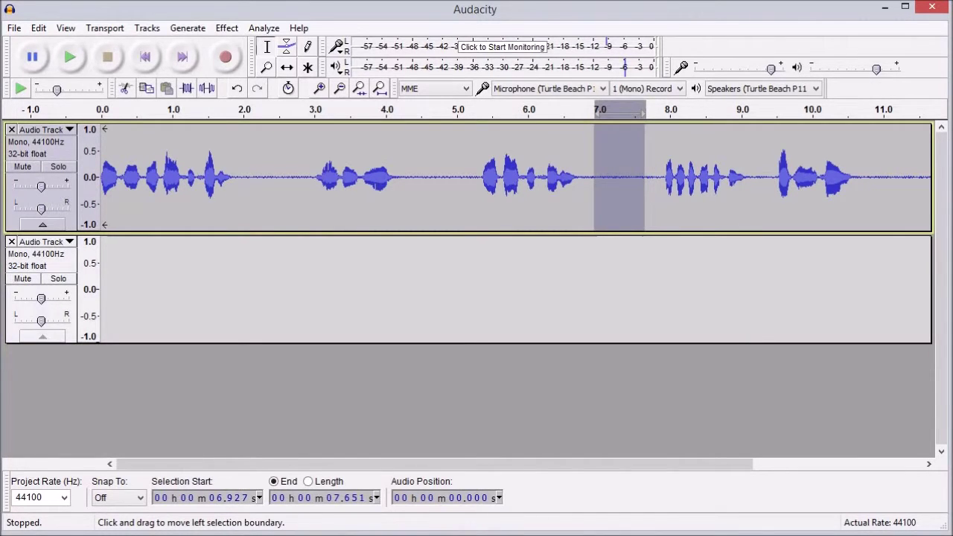
key(Delete)
click(474, 178)
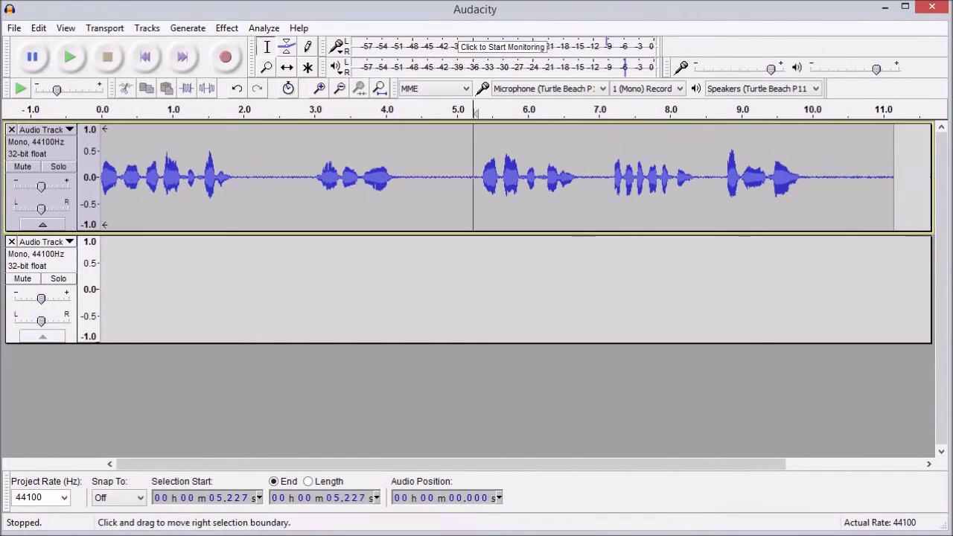
key(space)
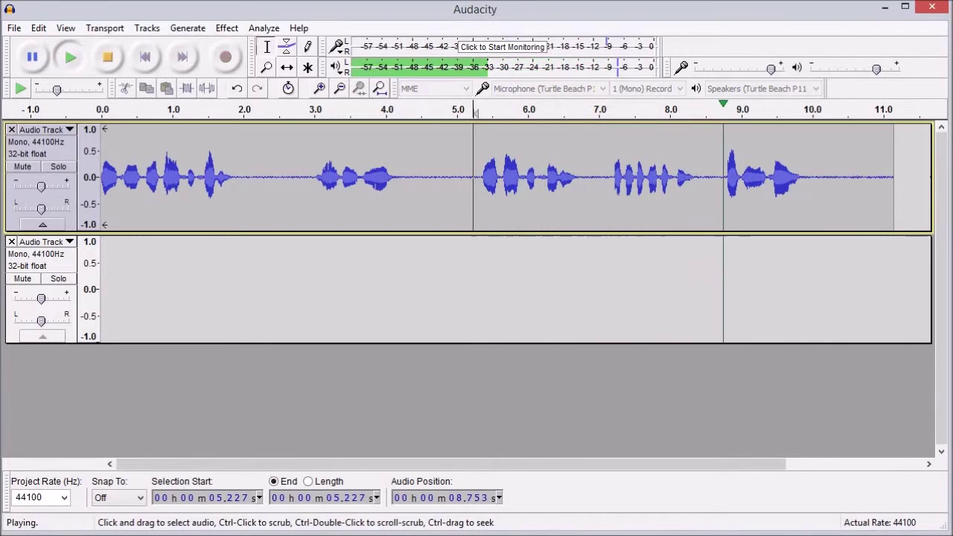
key(space)
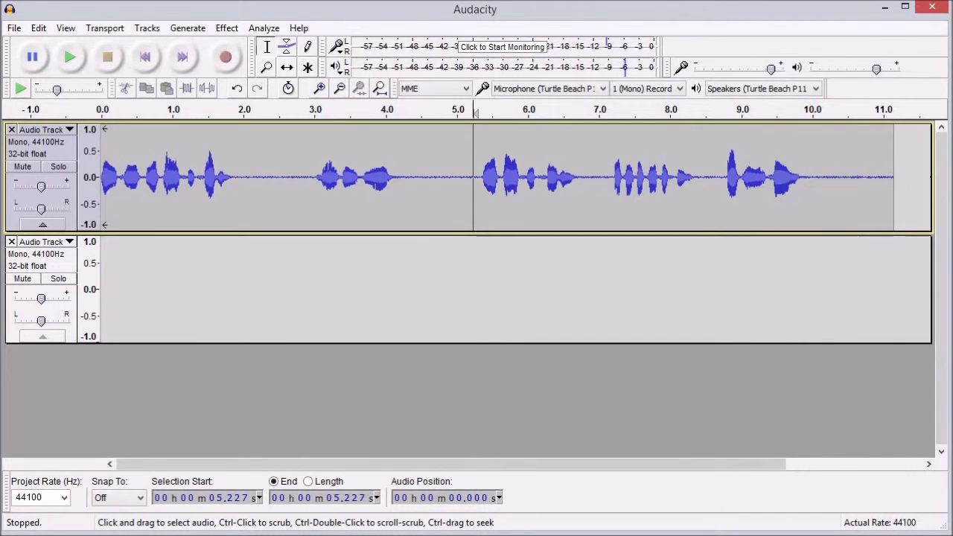
Play the last phrase of the first track from about 8.74 s
click(723, 202)
key(space)
key(space)
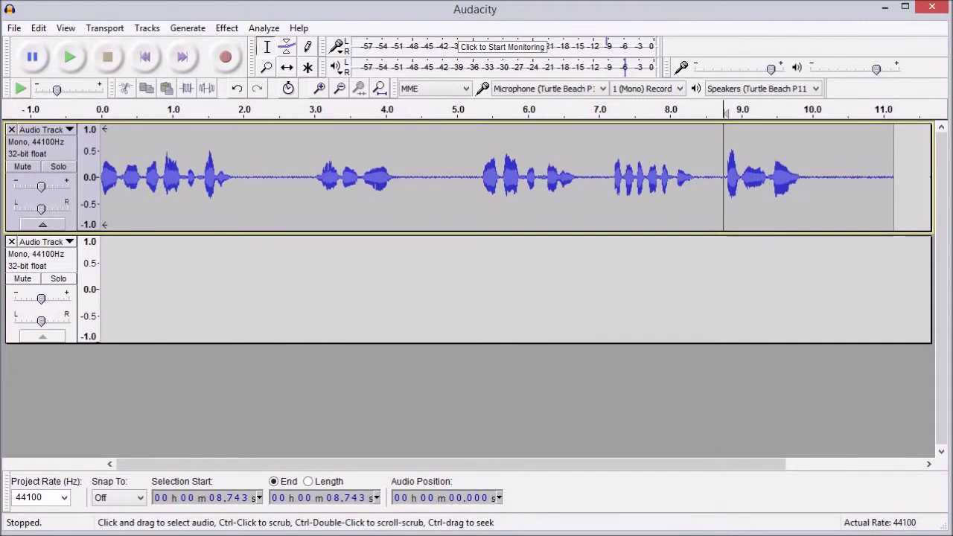
Magnify the first word of the last phrase and copy the audio from about 8.80 to 8.97 s
drag(723, 179, 741, 179)
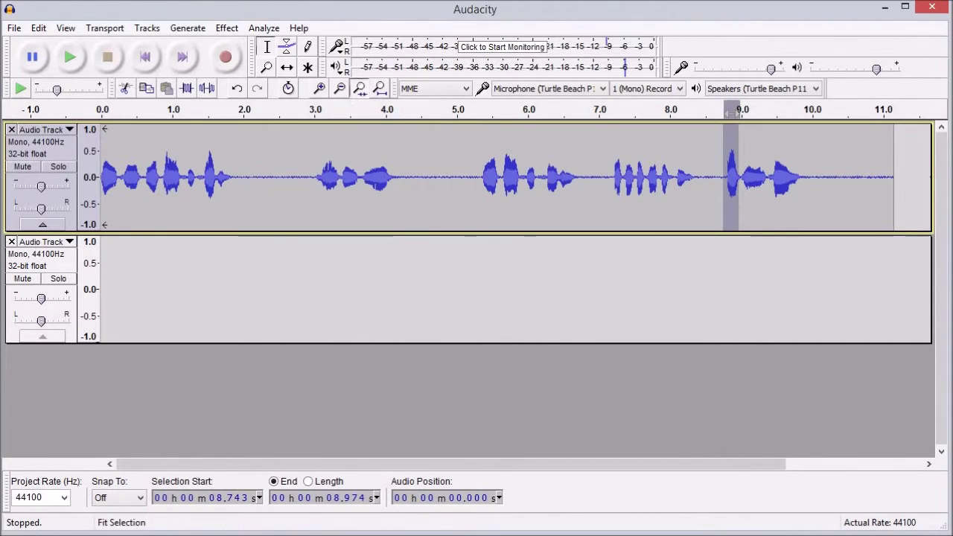
click(359, 87)
drag(928, 179, 295, 179)
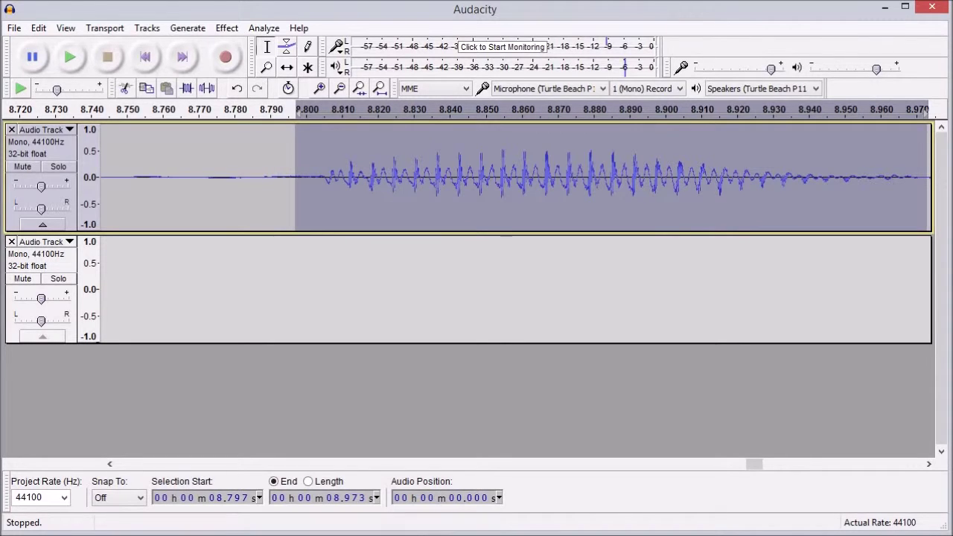
click(38, 28)
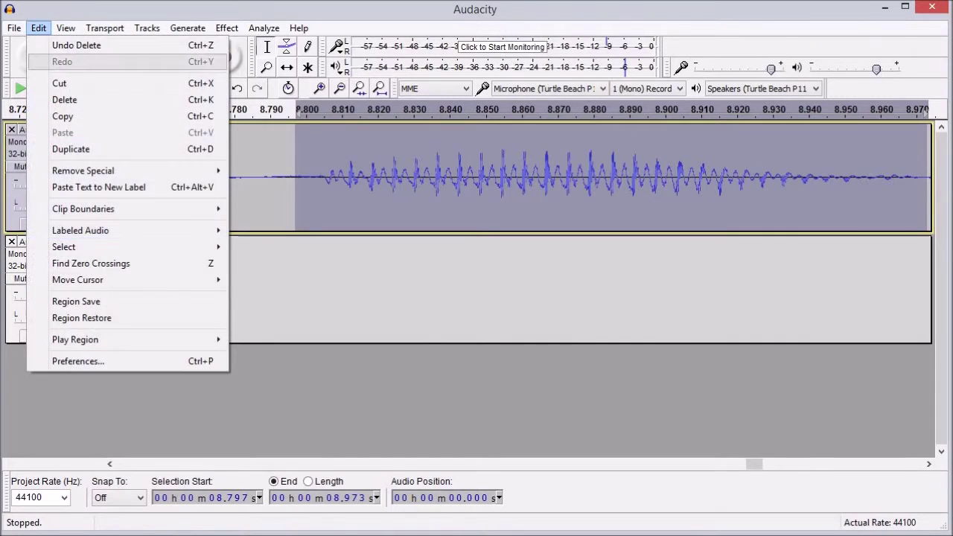
click(63, 117)
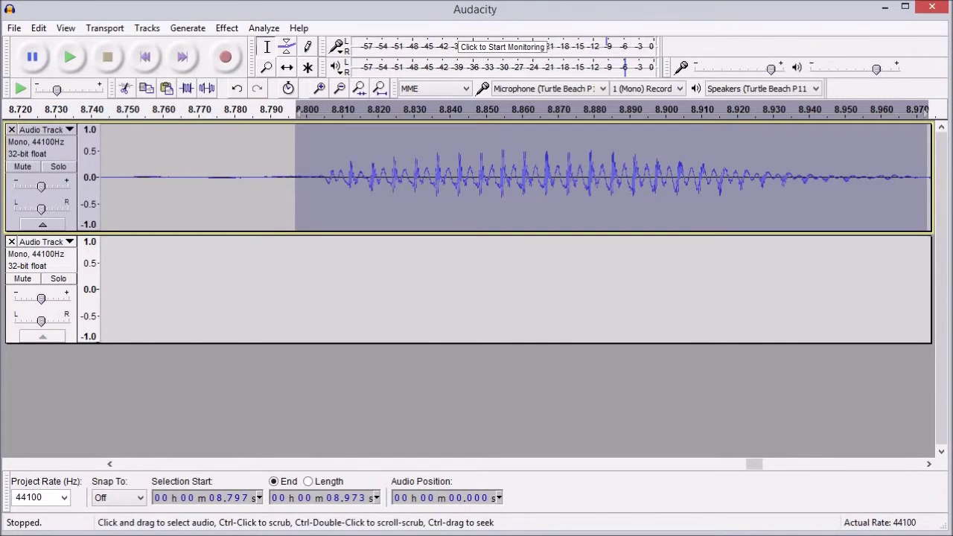
Paste the copied word just before the fourth phrase in the first track, at about 7.20 s
click(380, 87)
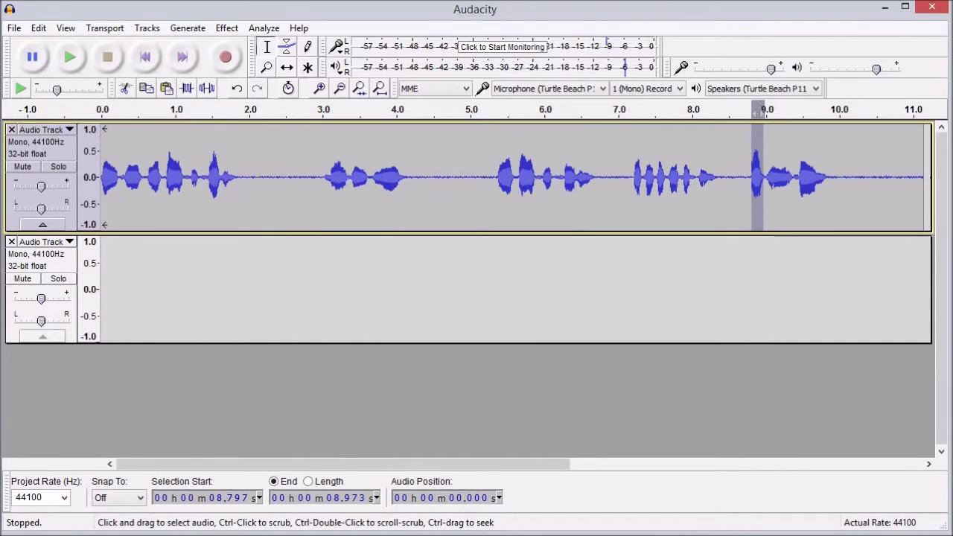
click(635, 179)
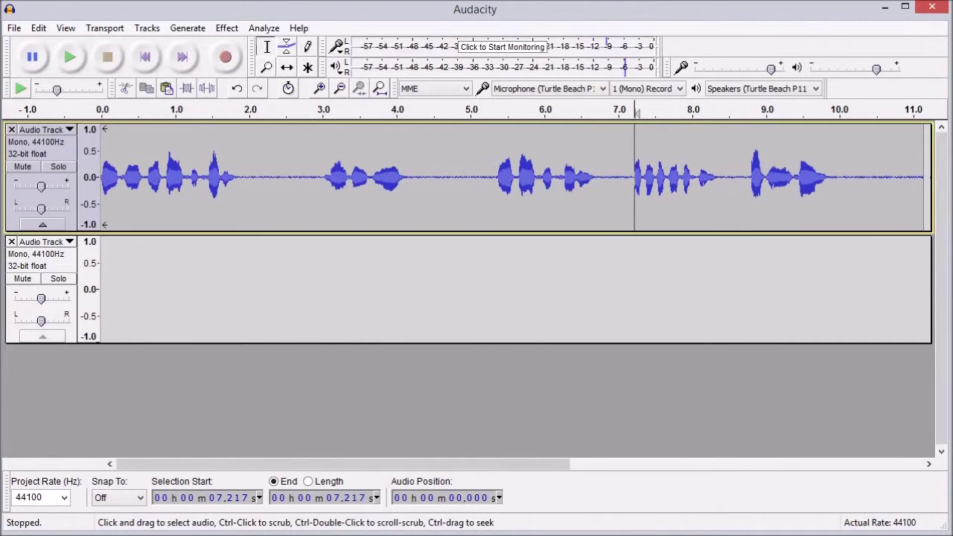
click(320, 88)
click(319, 88)
click(320, 88)
click(320, 88)
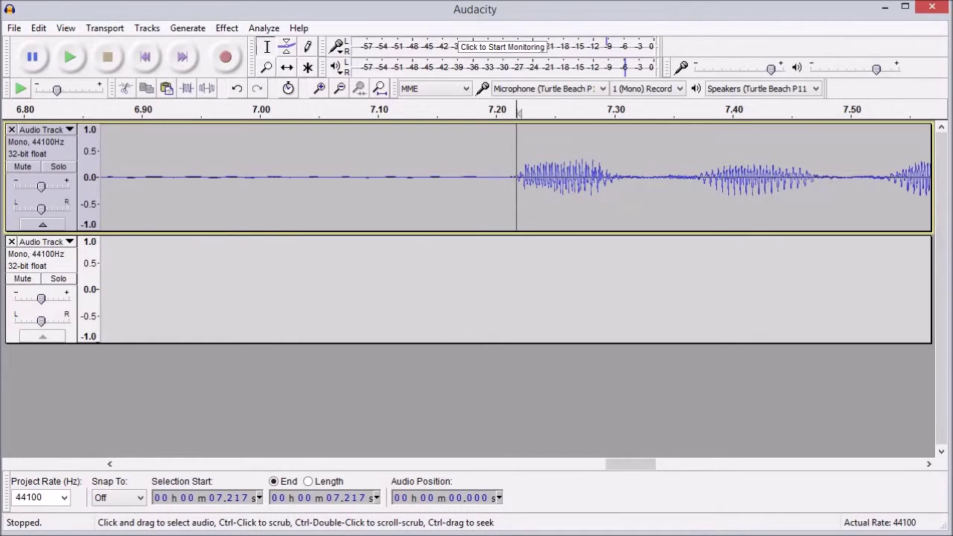
click(499, 179)
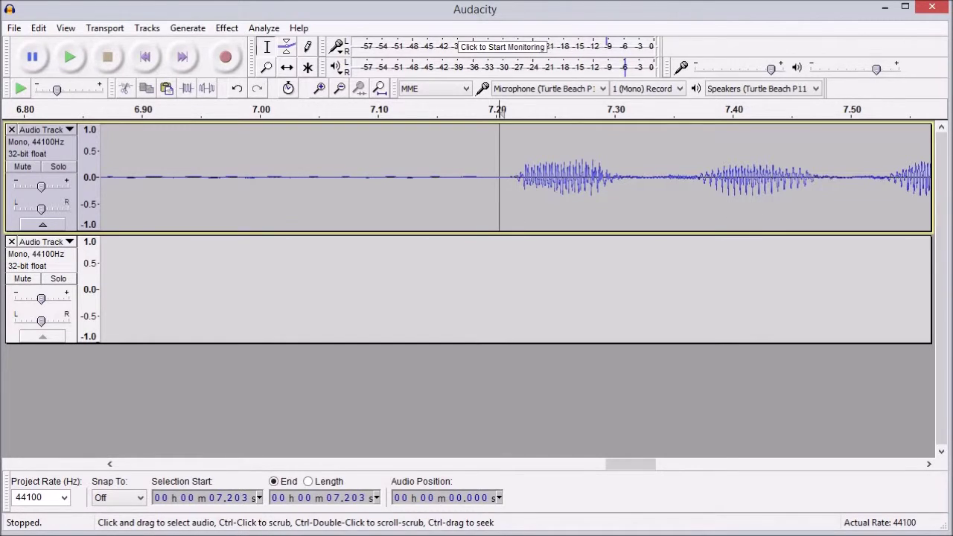
click(38, 28)
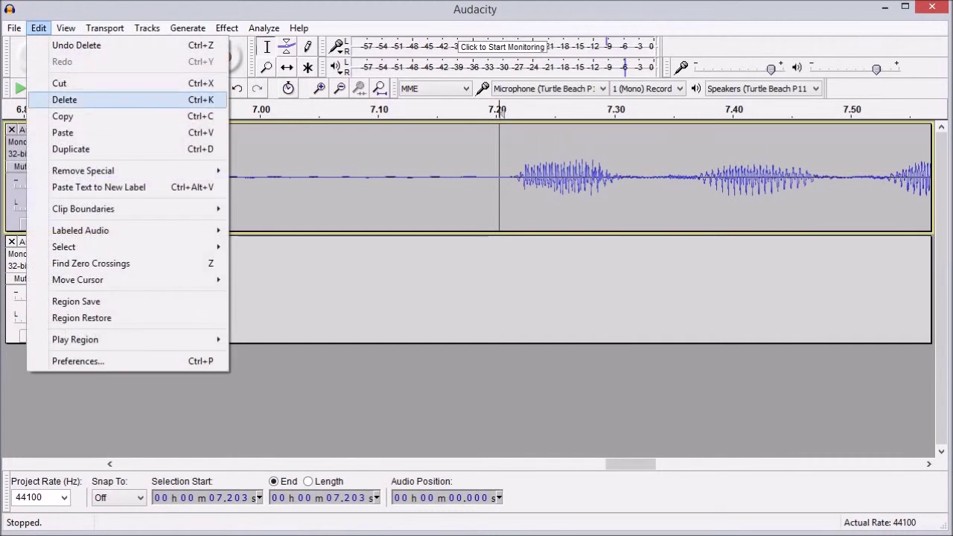
click(63, 133)
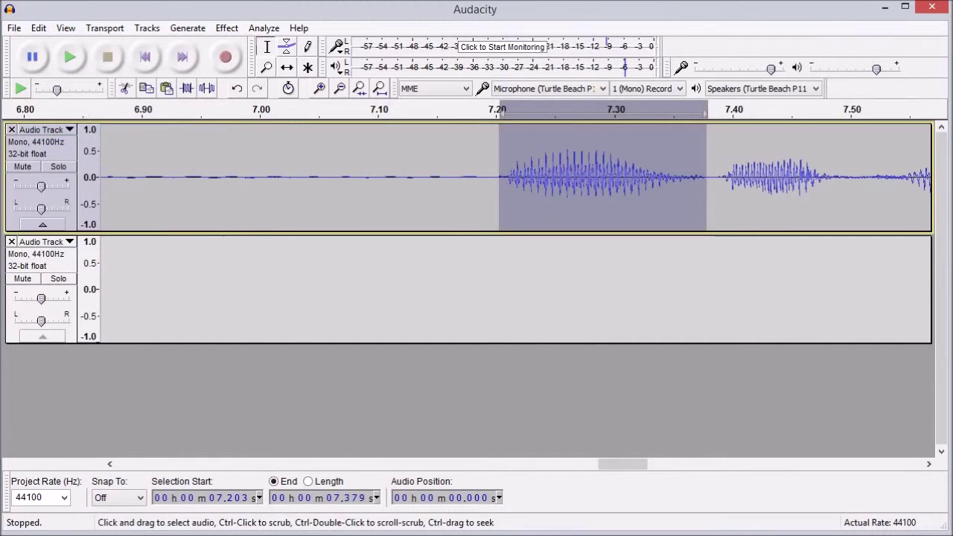
Play the fourth phrase with the pasted word from about 6.99 s
click(437, 178)
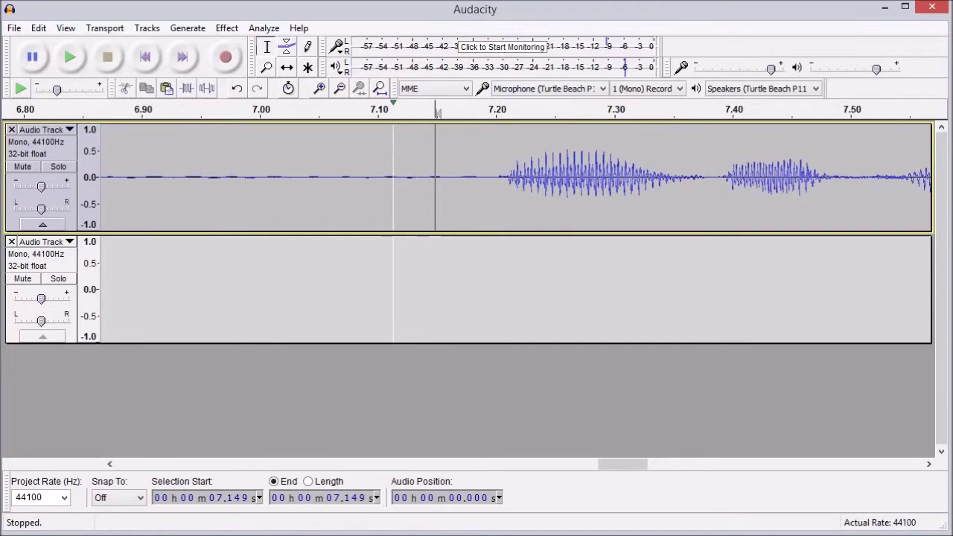
click(340, 88)
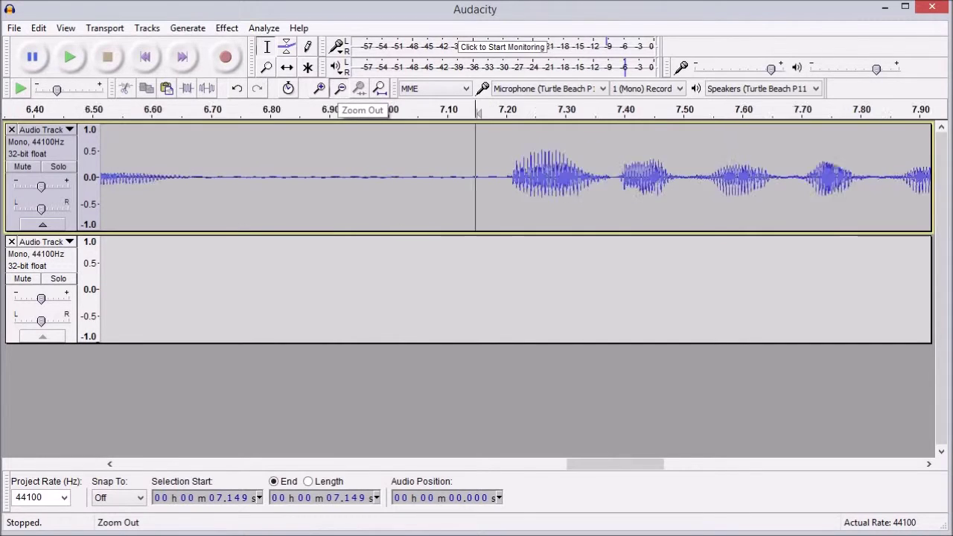
click(340, 88)
click(340, 88)
click(340, 88)
click(501, 179)
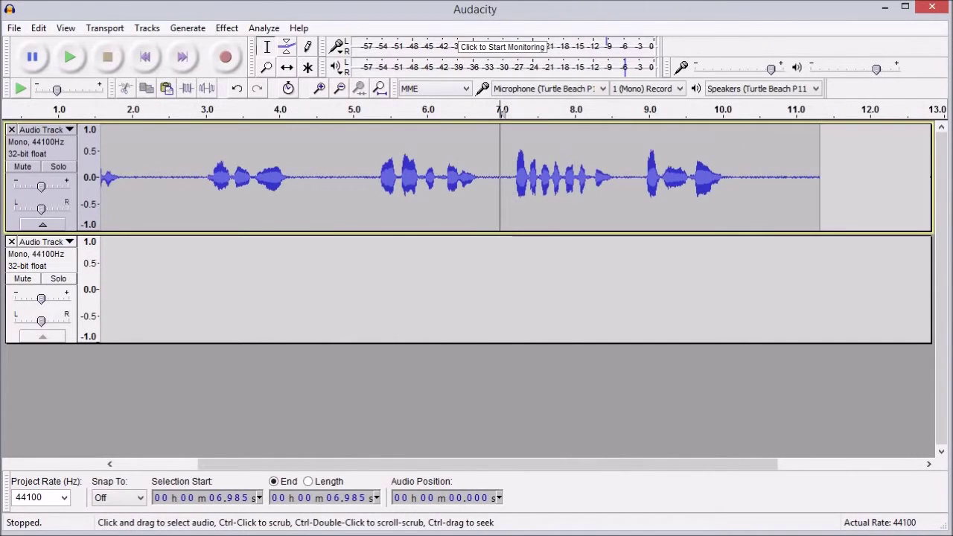
key(space)
key(space)
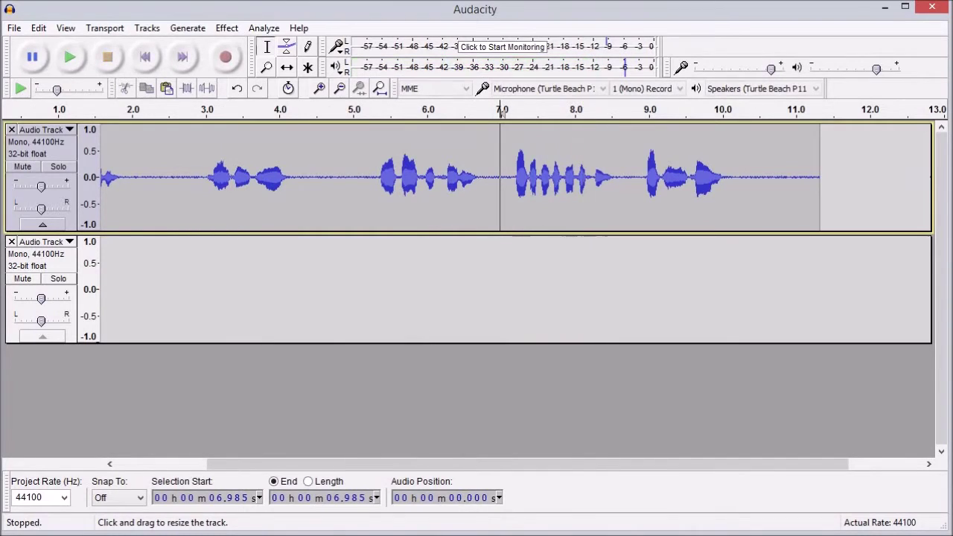
key(space)
key(space)
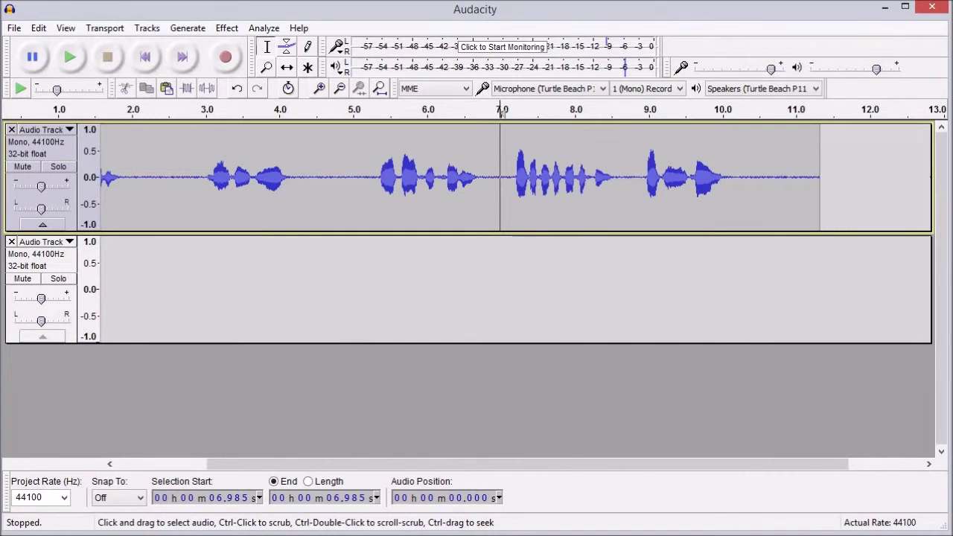
Undo the paste and insert the copied word earlier in the pause before the fourth phrase, at about 7.12 s
scroll(512, 177, up, 2)
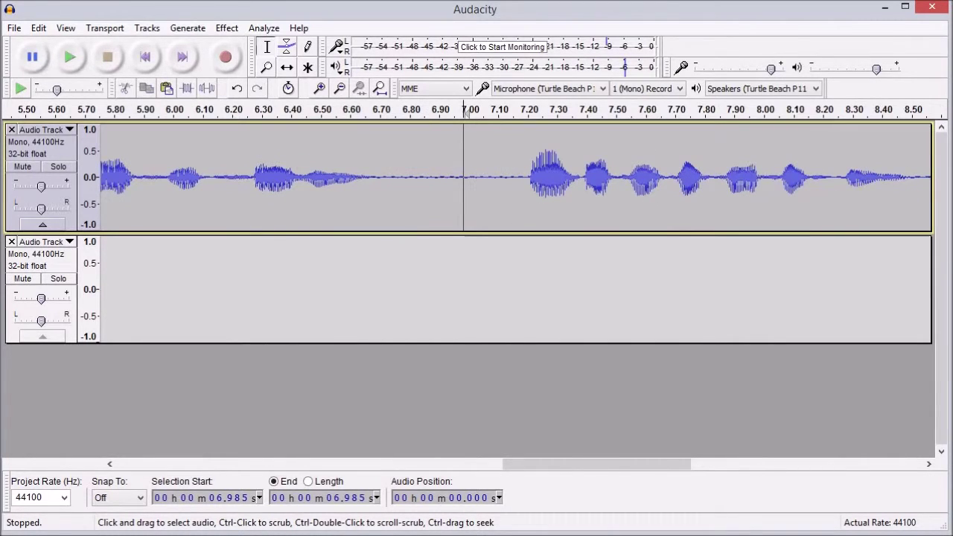
key(ctrl+z)
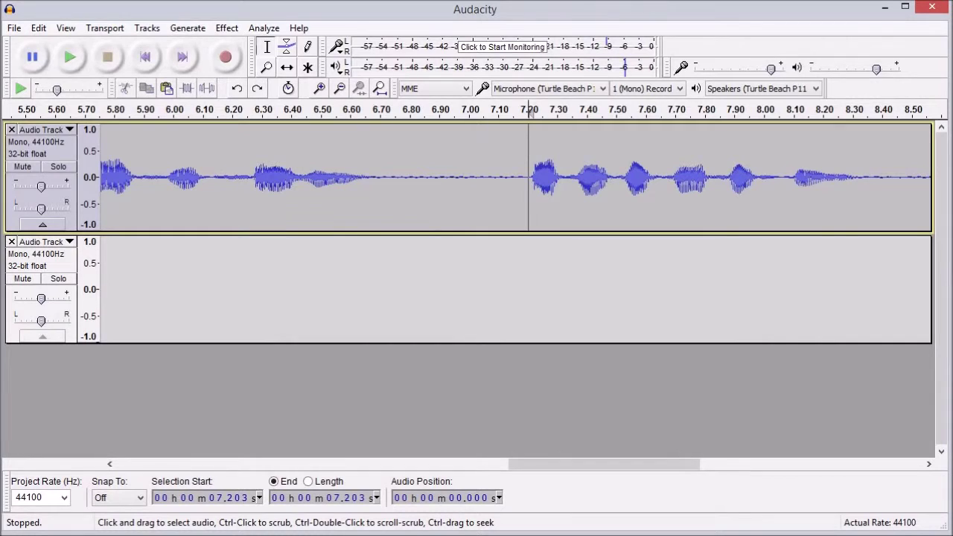
click(491, 177)
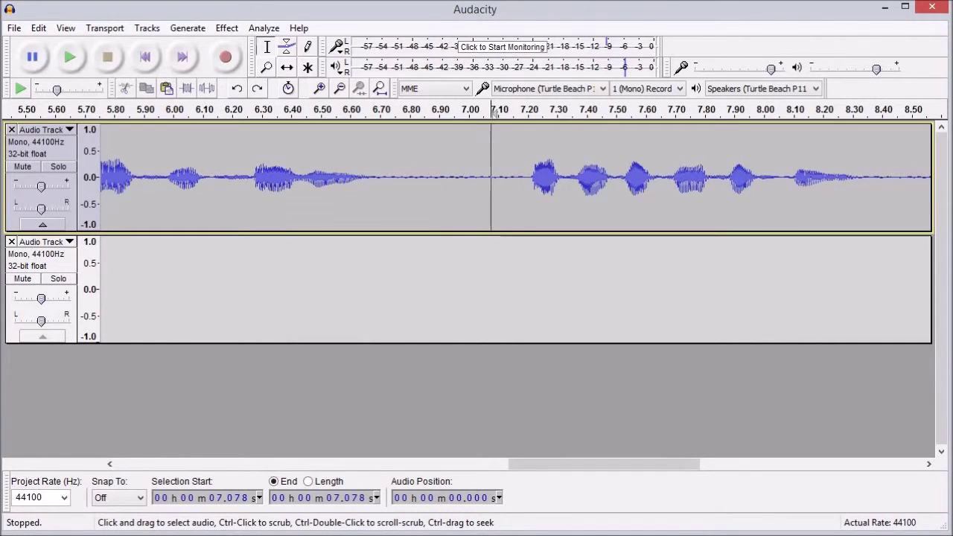
click(504, 179)
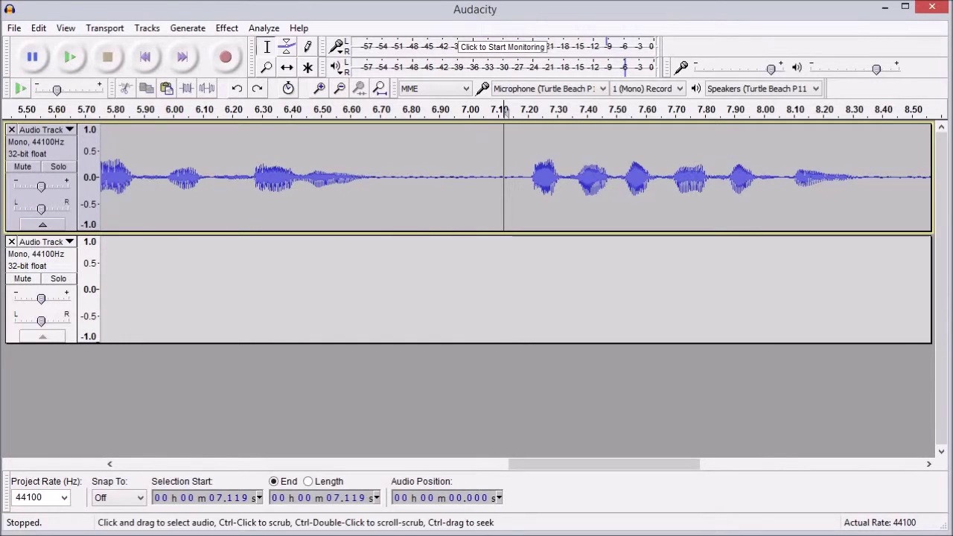
key(ctrl+v)
Play the new paste from about 6.93 s, and play again from about 6.11 s
click(450, 109)
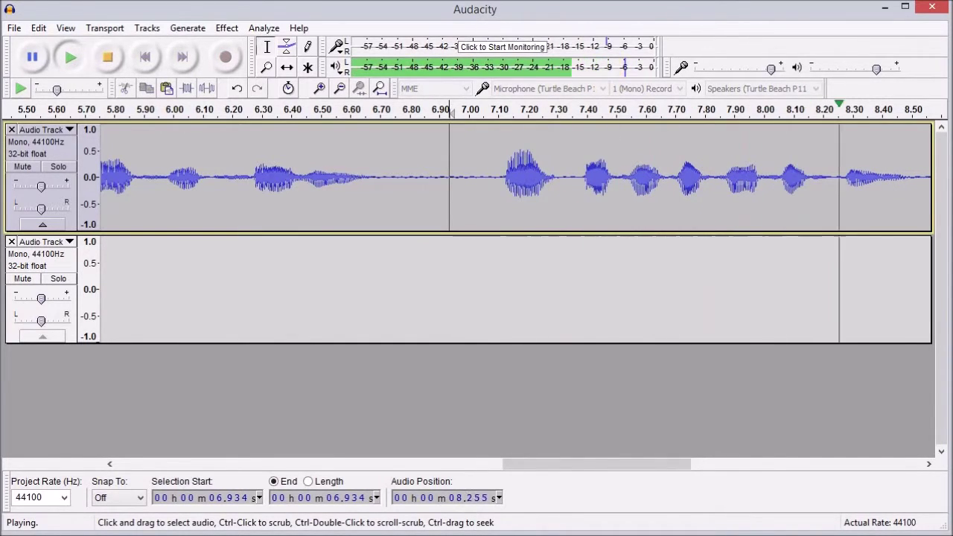
key(space)
click(205, 109)
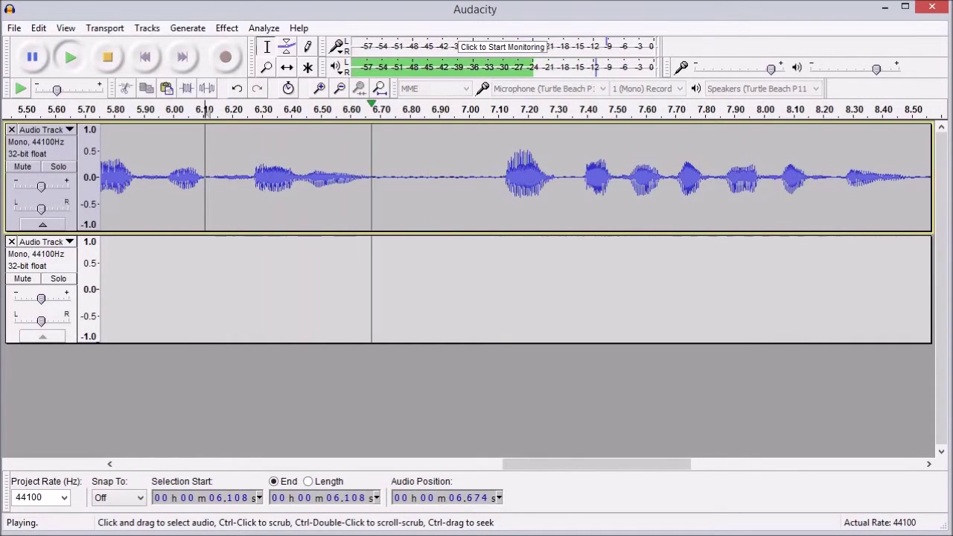
Replay the audio from about 6.11 s and select the pasted word in the first track, from about 7.07 to 7.31 s
key(space)
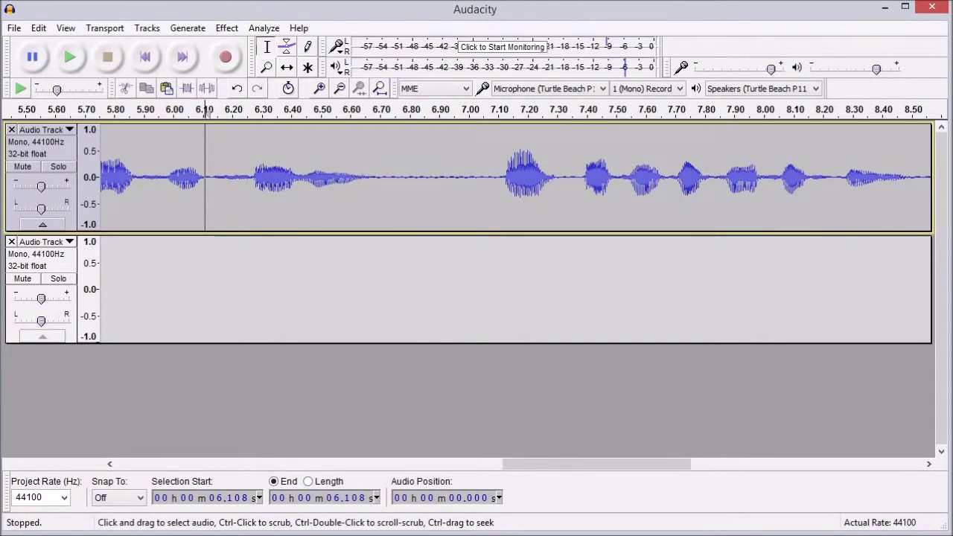
key(space)
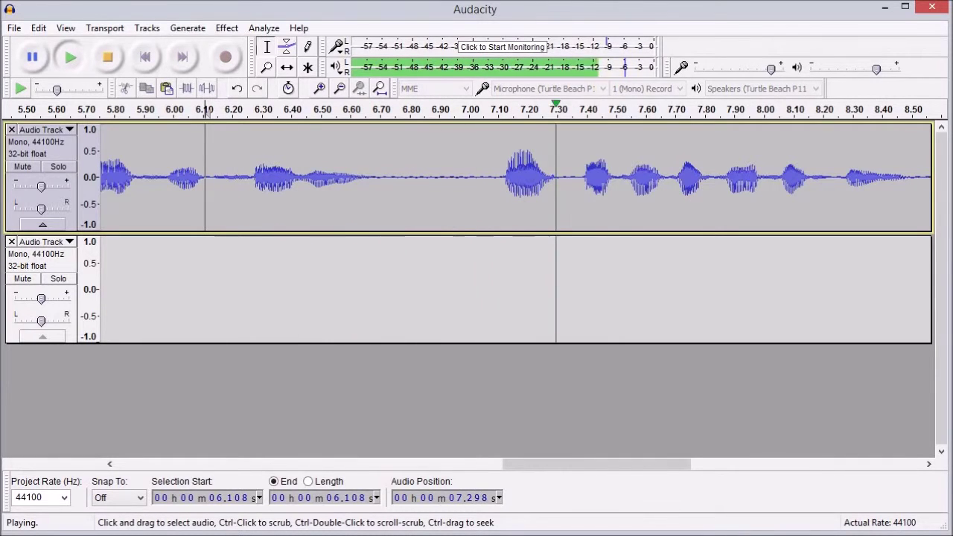
key(space)
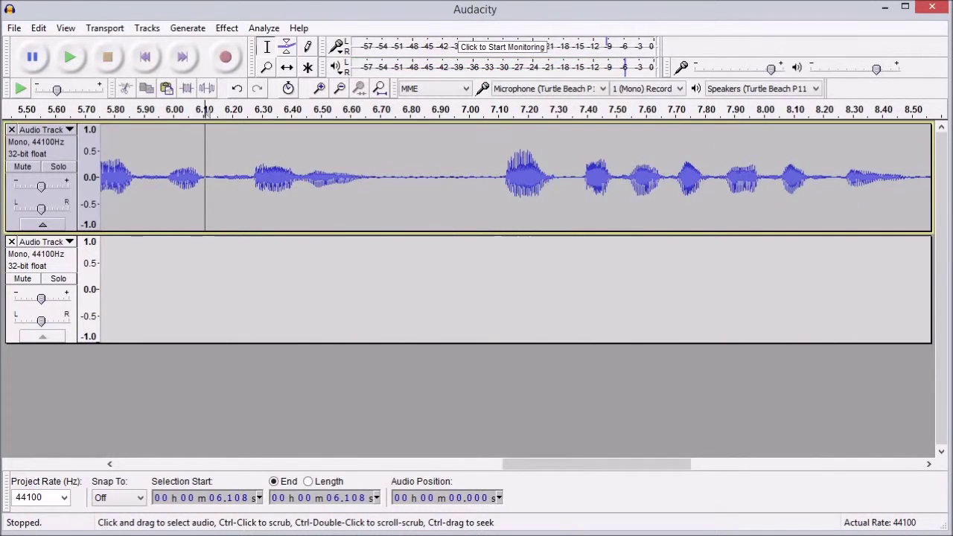
drag(490, 179, 560, 179)
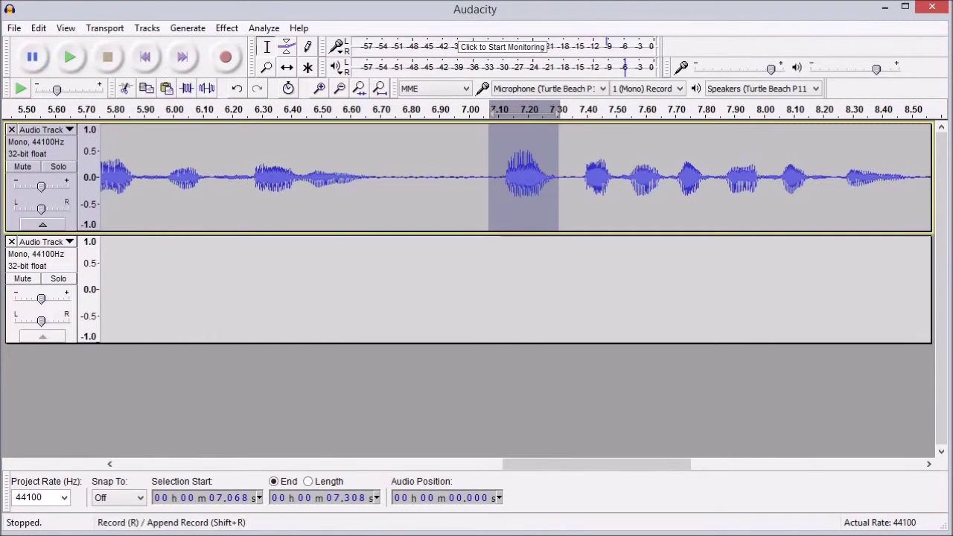
click(226, 28)
click(288, 6)
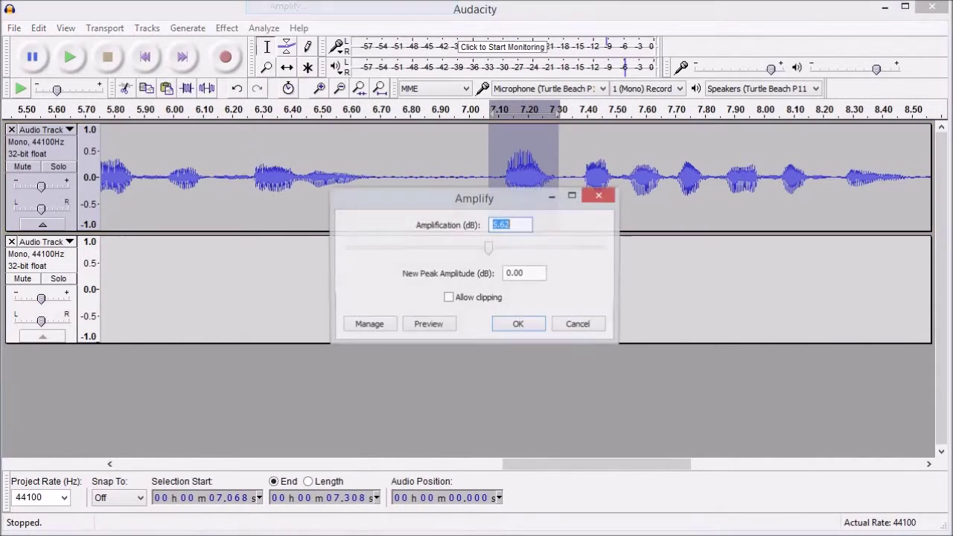
drag(489, 249, 481, 249)
key(Left)
key(Left)
key(Left)
key(Left)
key(Left)
key(Left)
key(Left)
key(Left)
key(Left)
key(Left)
key(Left)
key(Left)
key(Left)
key(Left)
key(Left)
key(Left)
key(Left)
key(Left)
key(Left)
key(Left)
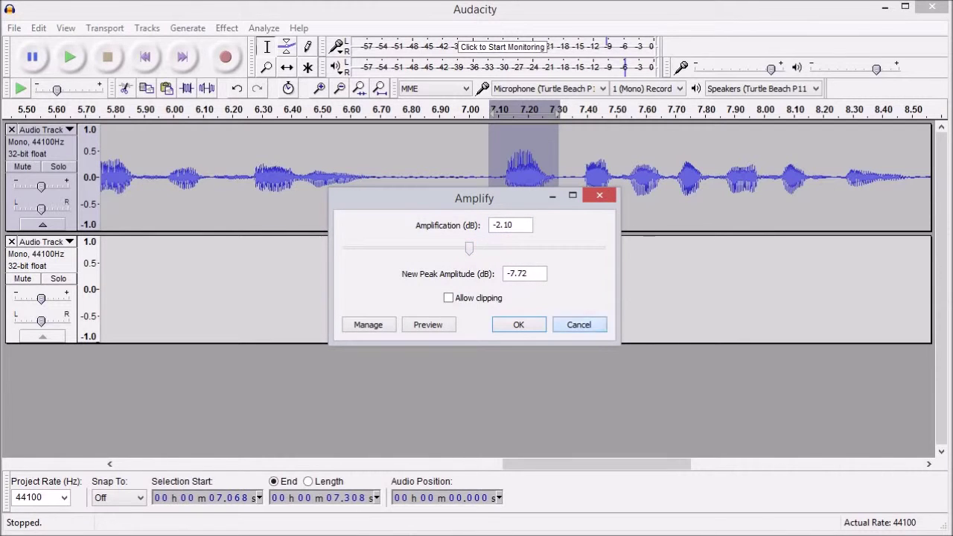
click(580, 325)
Lower the selected pasted word's volume with Amplify, setting the amplification slightly below 0.00 dB
click(226, 28)
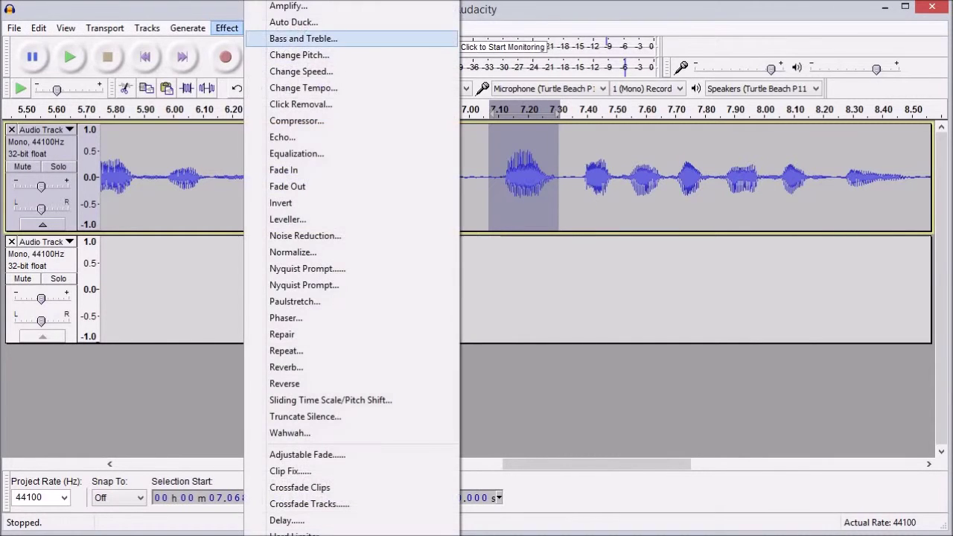
click(283, 9)
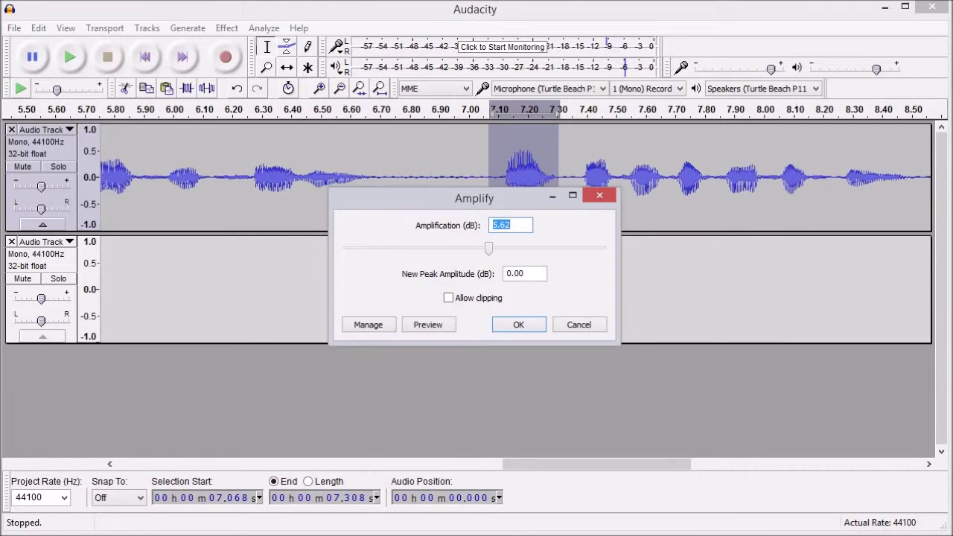
text(0.00)
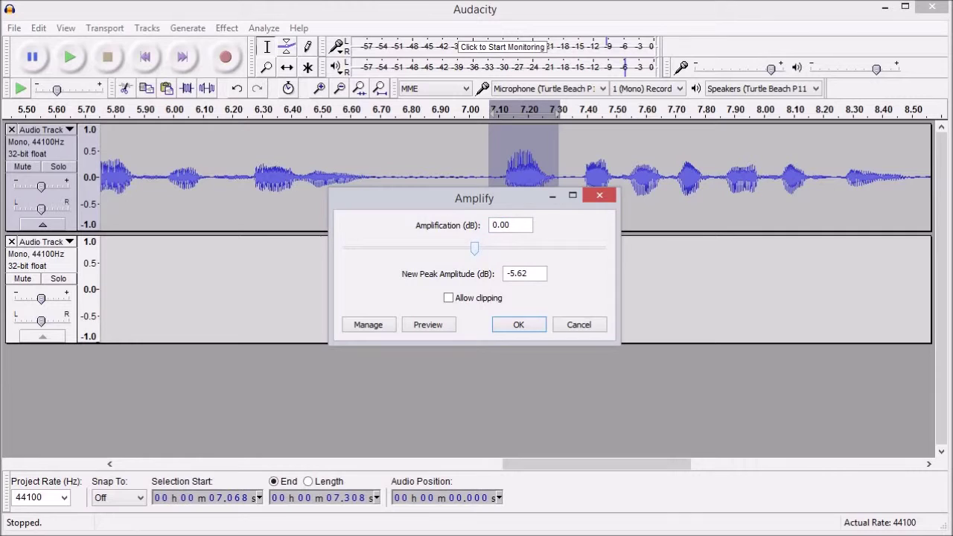
drag(475, 248, 468, 249)
click(519, 325)
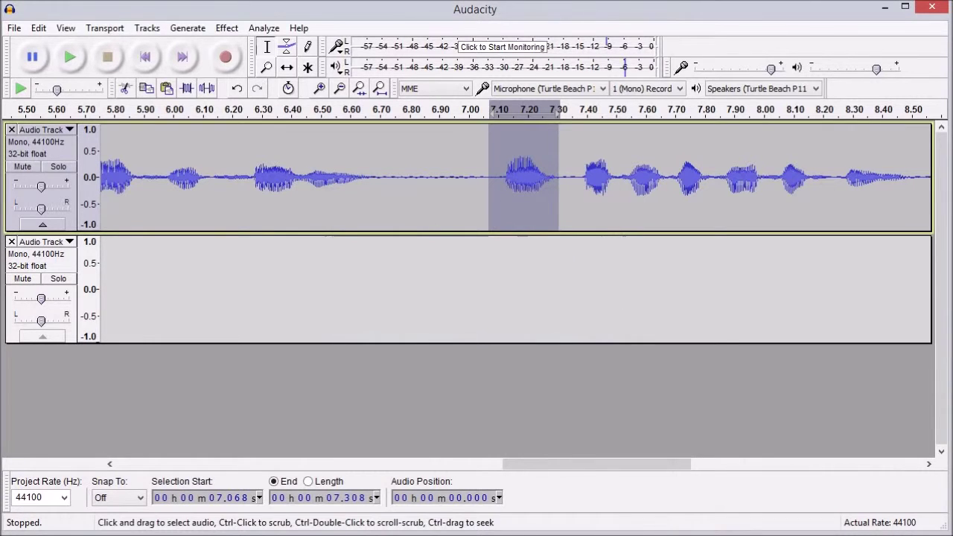
Play the quieter pasted word in context from about 6.44 s and 6.22 s, and place the cursor after it at about 7.35 s
click(304, 110)
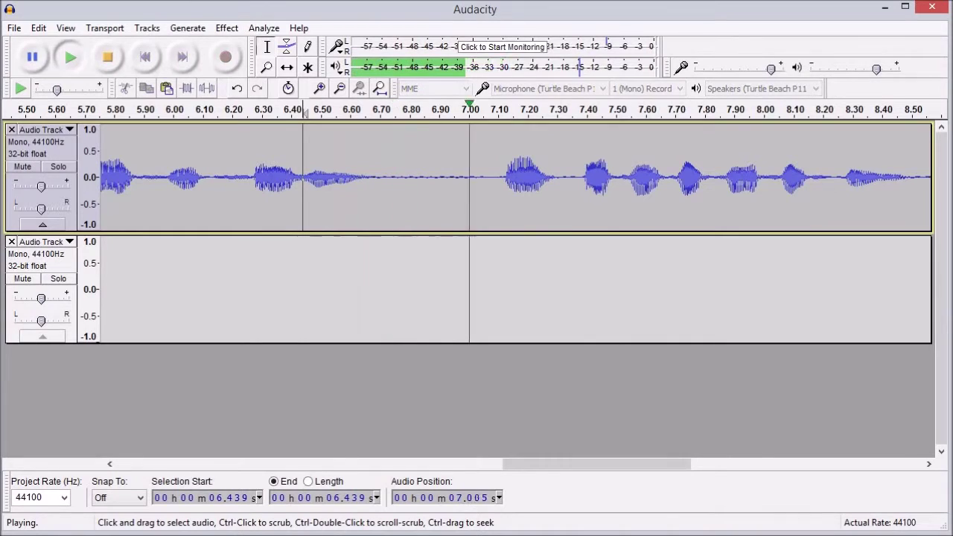
click(304, 110)
click(238, 111)
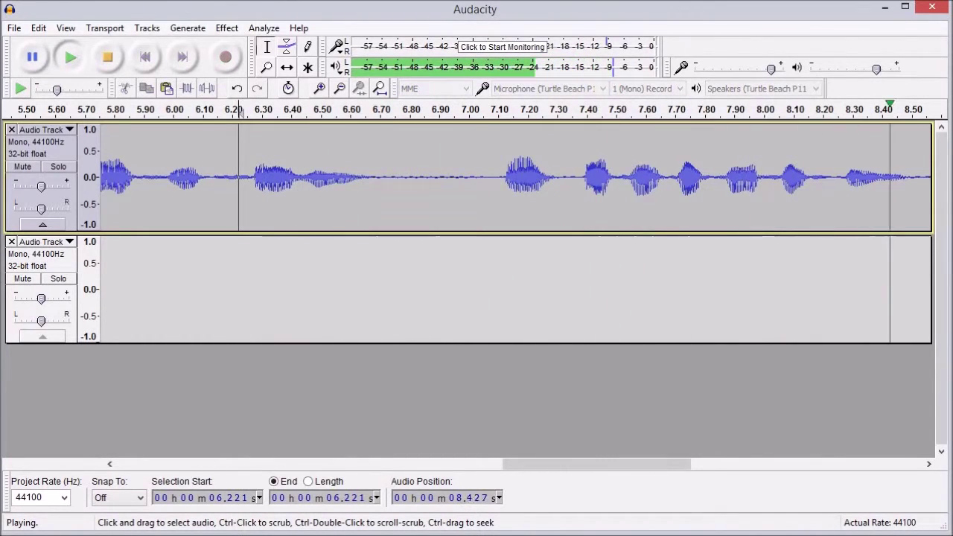
click(238, 110)
click(571, 179)
click(572, 110)
click(572, 110)
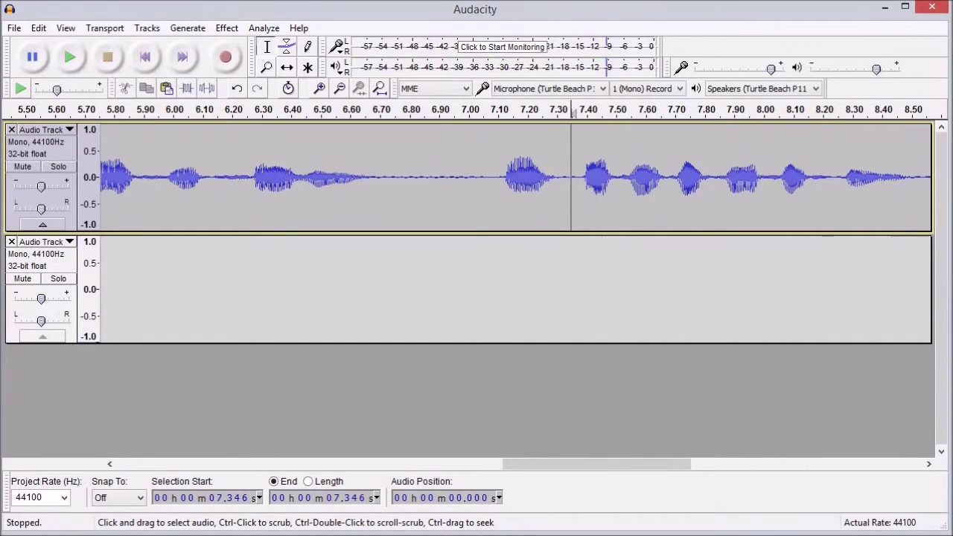
Select the pasted word from about 7.12 to 7.29 s and apply Change Speed with a multiplier of 1.025
drag(554, 110, 504, 110)
click(227, 28)
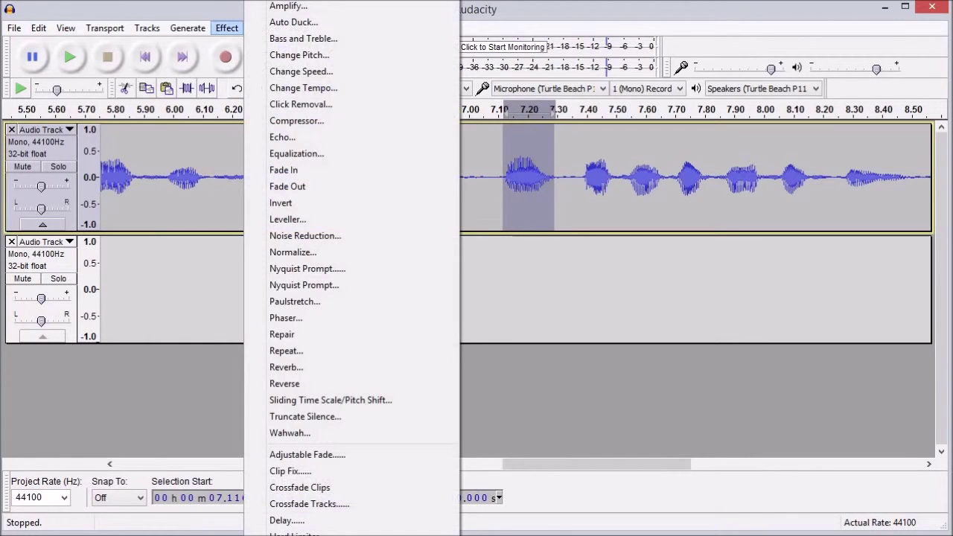
click(301, 72)
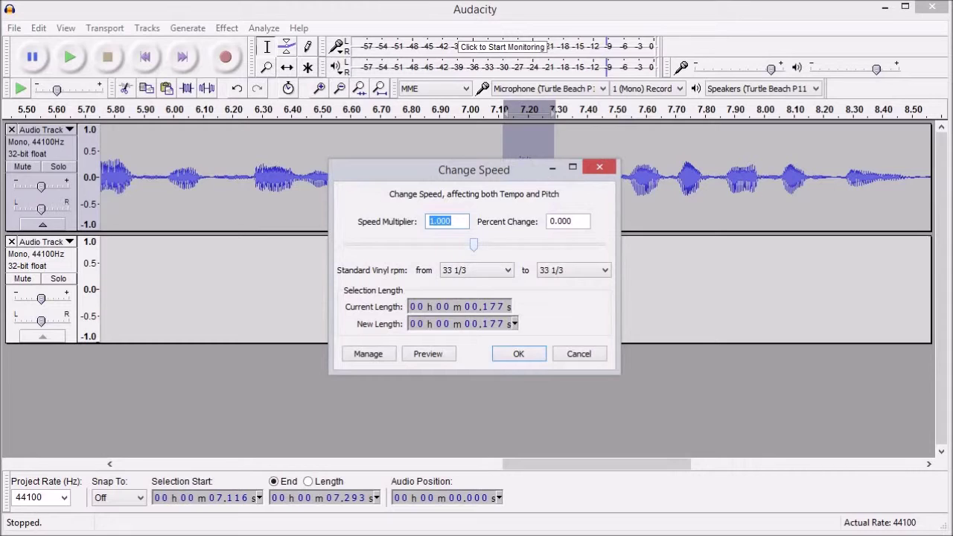
text(1.010)
drag(475, 245, 476, 245)
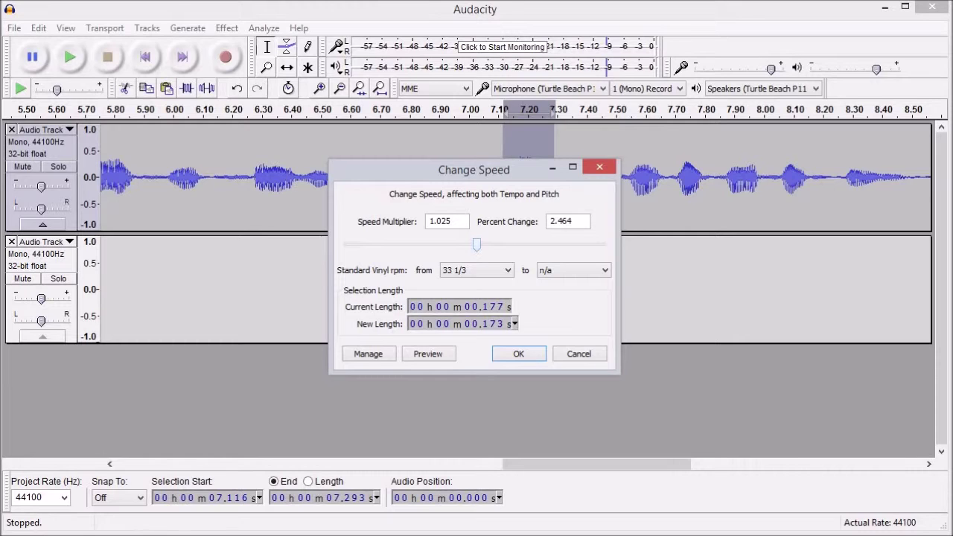
click(506, 353)
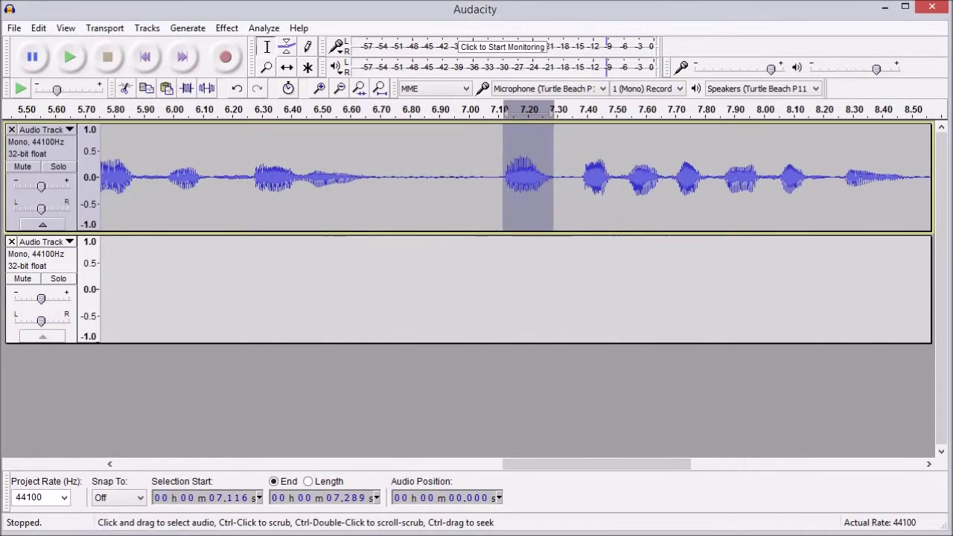
Play the sped-up word from about 6.24 s and undo the speed change
click(246, 110)
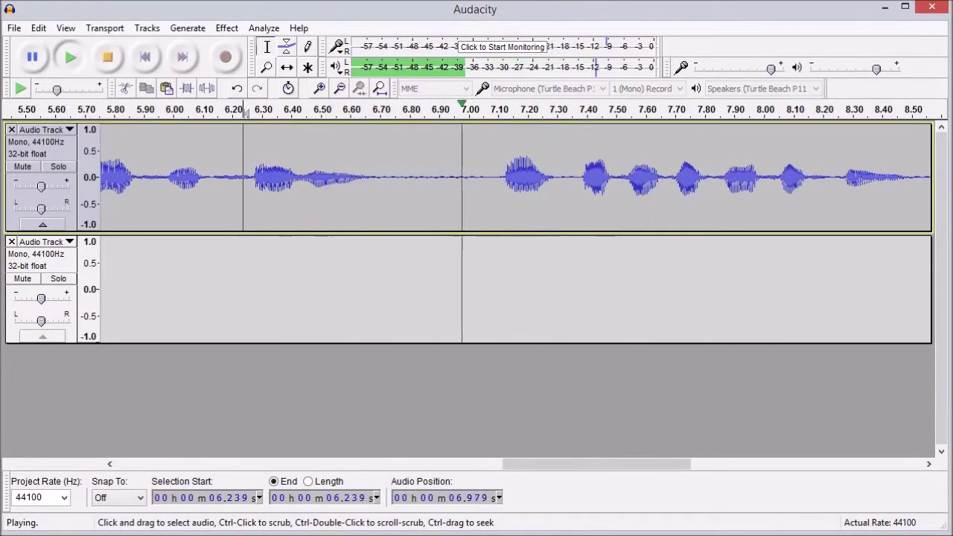
key(space)
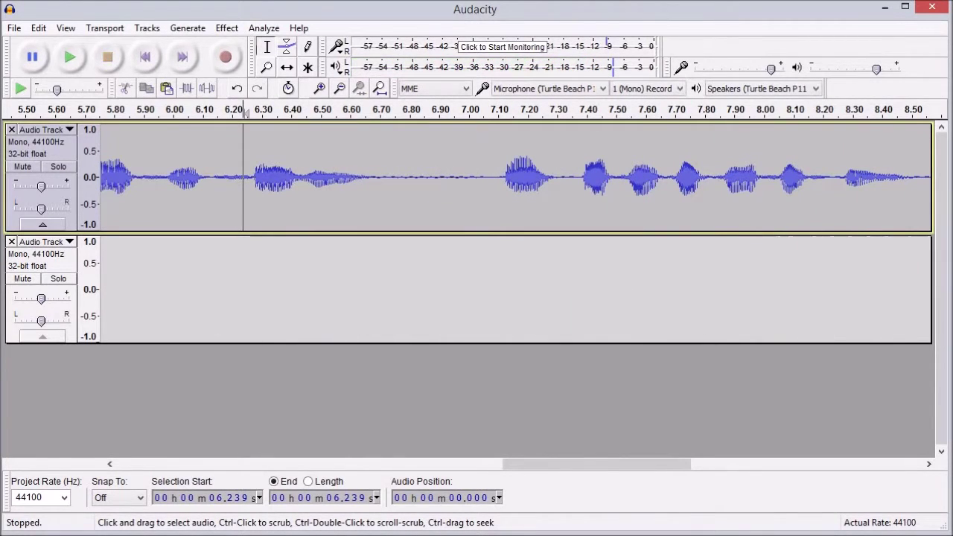
key(ctrl+z)
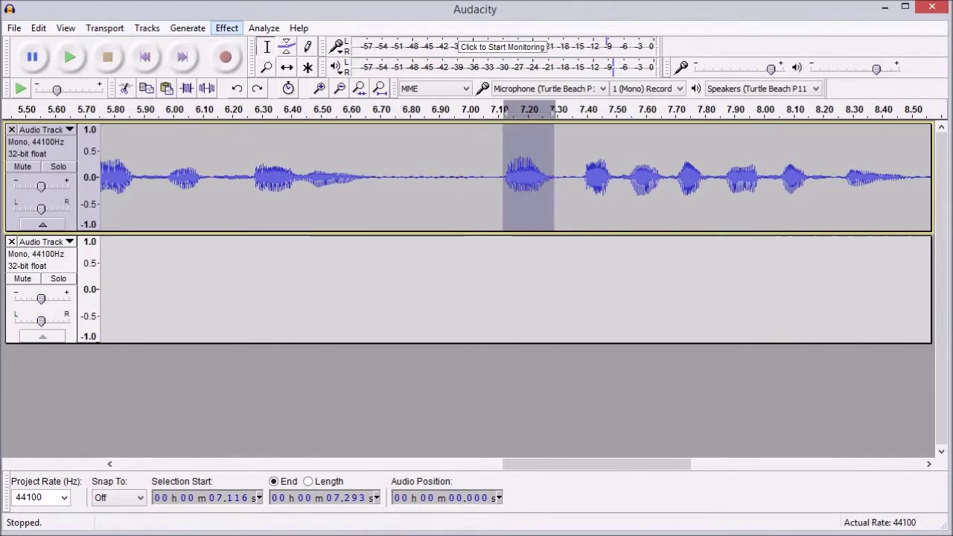
Speed up the pasted word at about 7.12 to 7.29 s with Change Speed, using a multiplier of 1.042
click(226, 28)
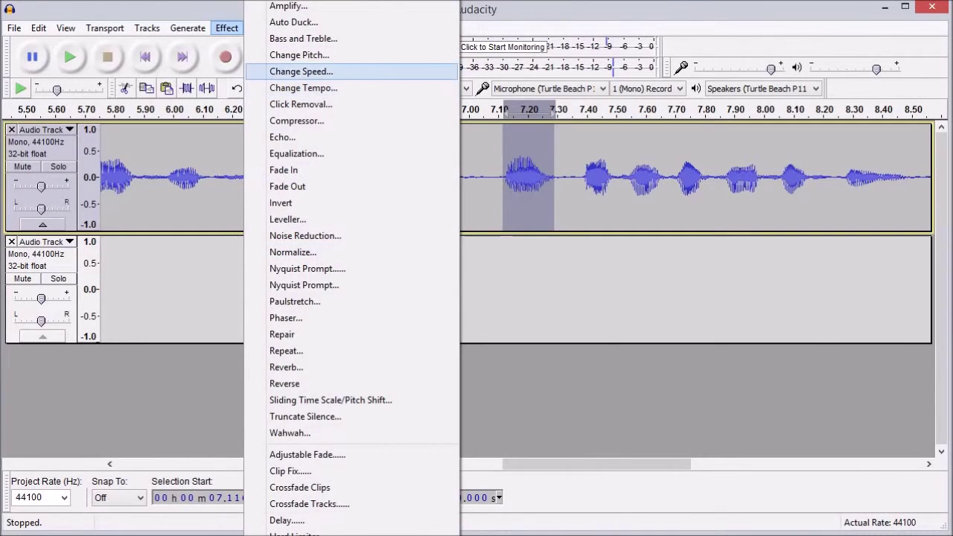
key(Return)
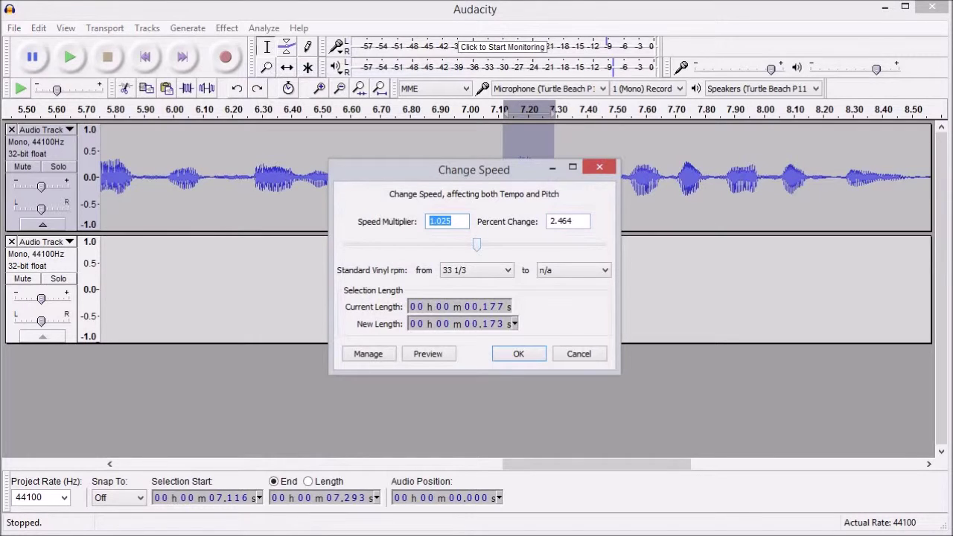
drag(477, 245, 478, 245)
key(Right)
key(Left)
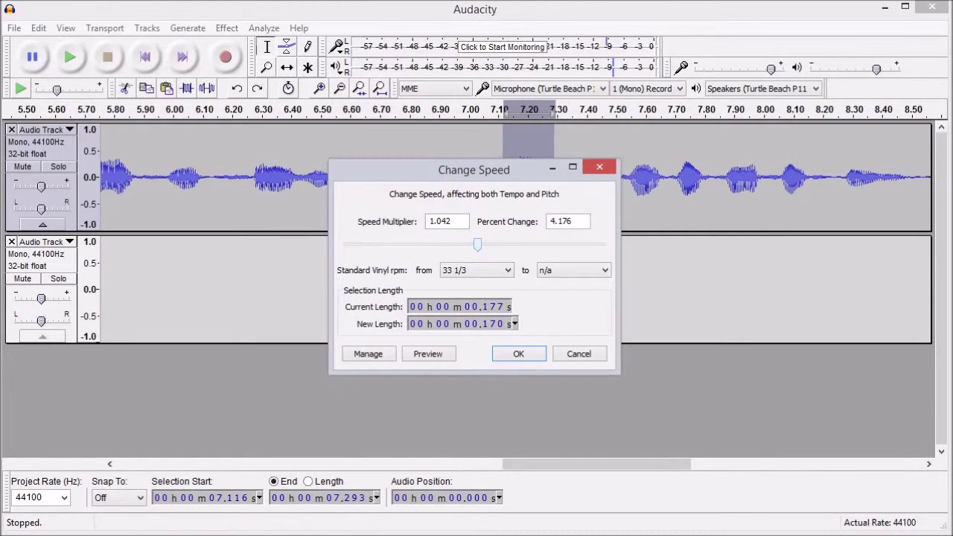
click(520, 354)
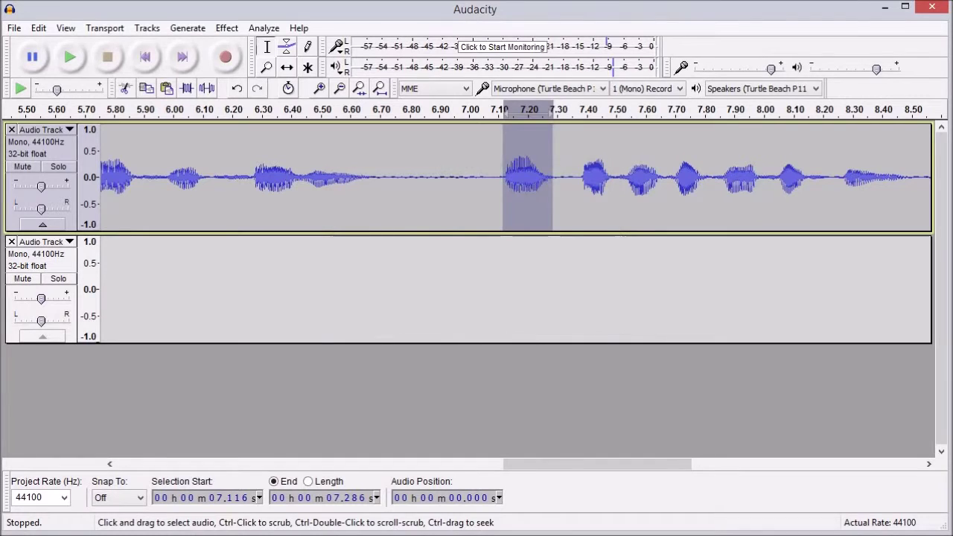
Play the first track from about 6.21 s to hear the word with its new speed in context
click(236, 160)
key(space)
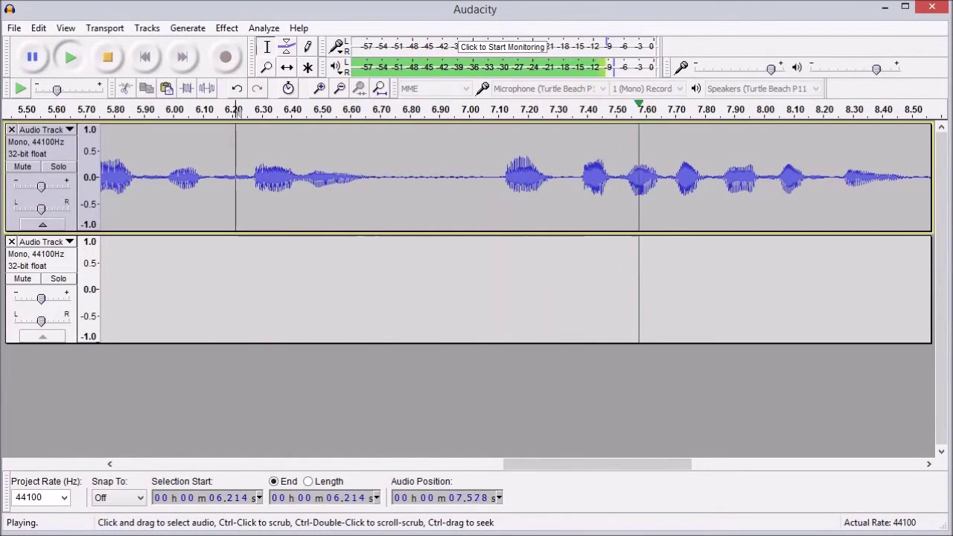
key(space)
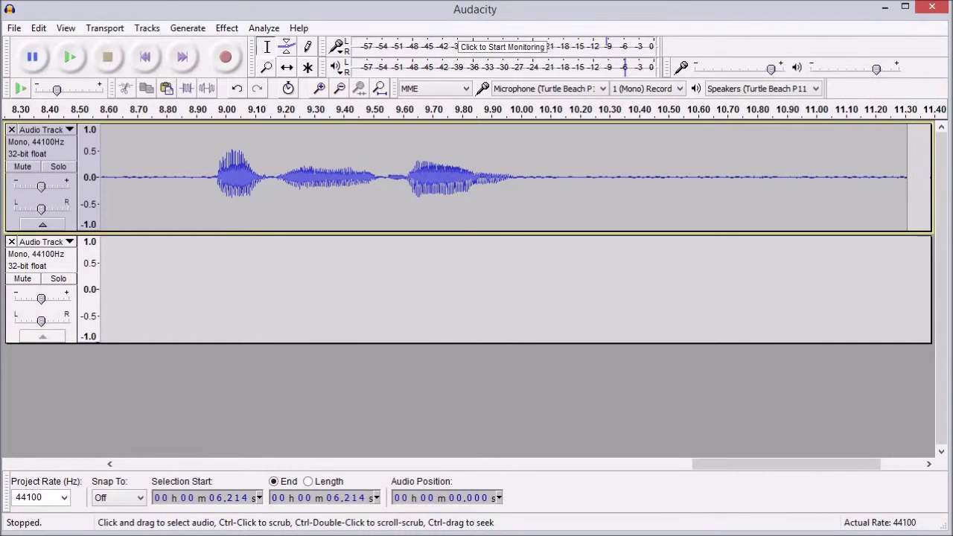
Show the first track from its start and remove both audio tracks from the project
key(ctrl+3)
key(ctrl+3)
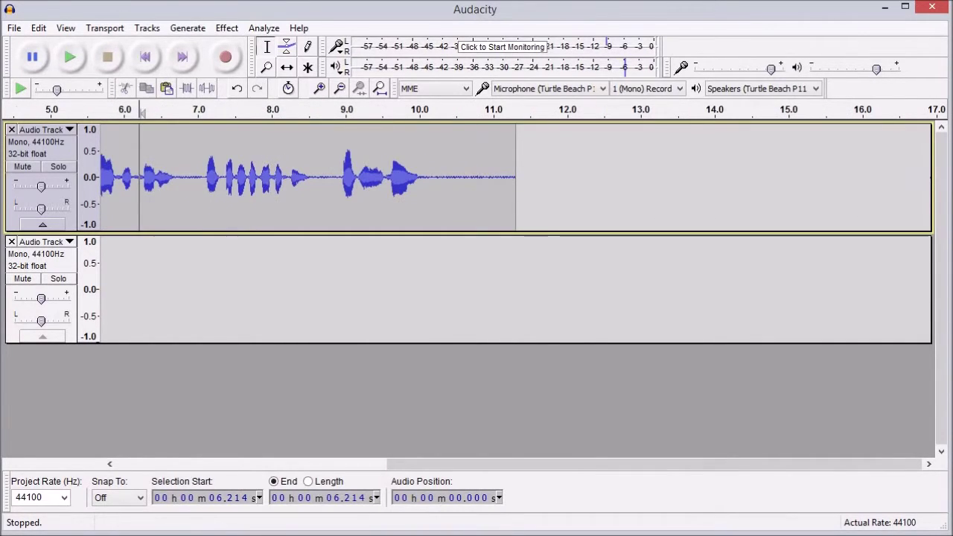
drag(655, 464, 384, 464)
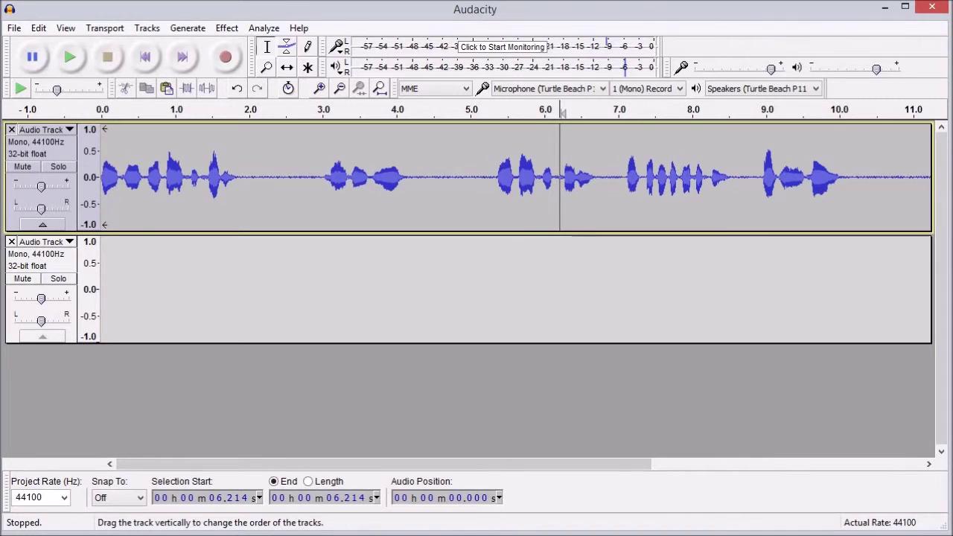
click(12, 129)
click(11, 129)
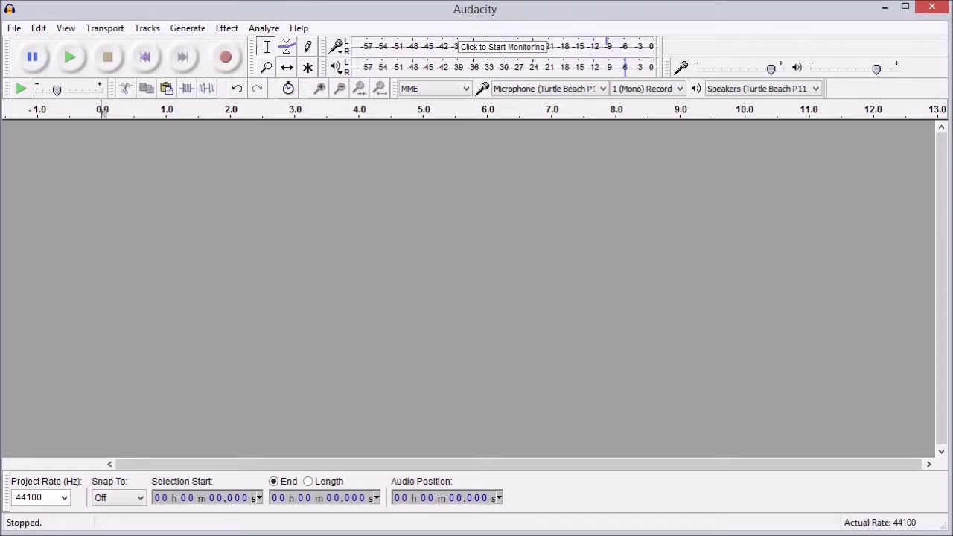
Record a new voice track of about 19.6 s, switching to the Gettysburg Address document in Word to read its opening aloud
key(alt+Tab)
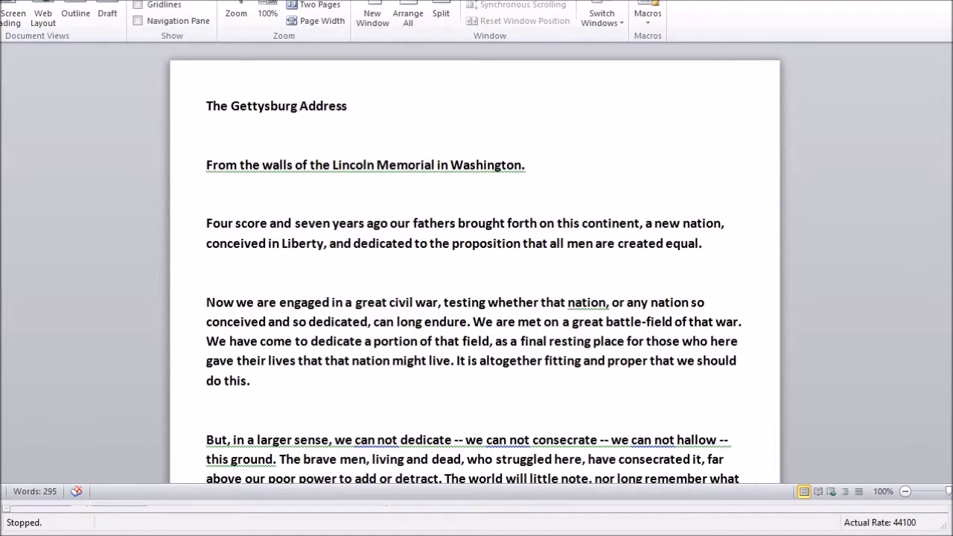
key(alt+Tab)
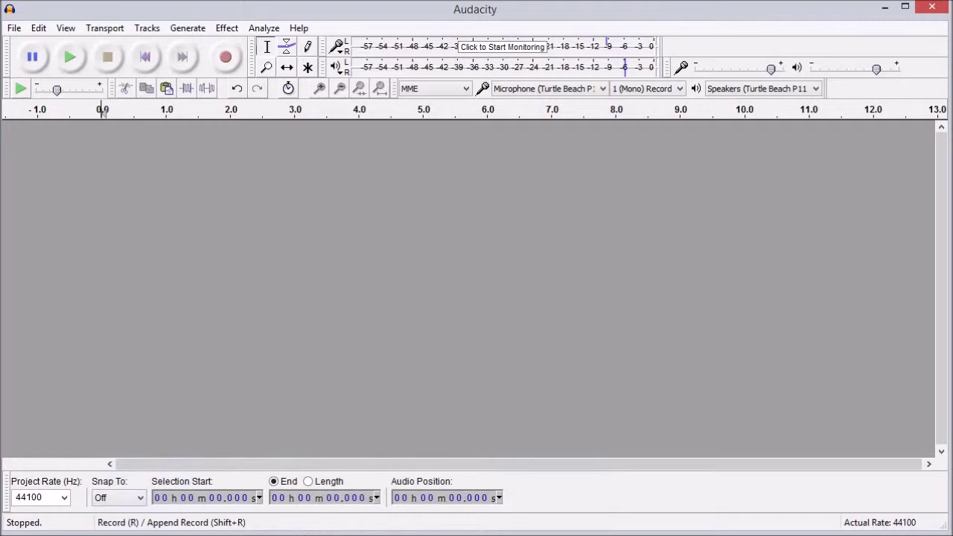
click(226, 57)
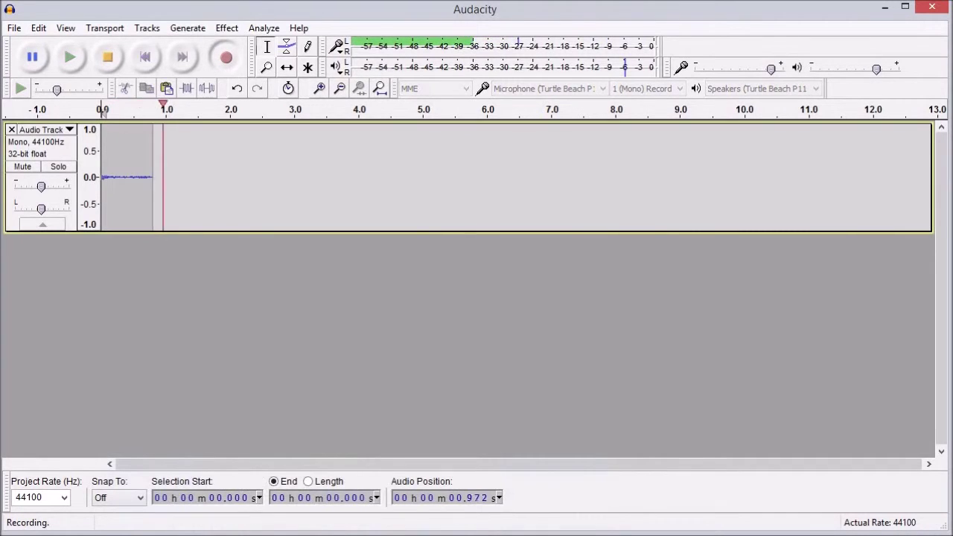
key(alt+Tab)
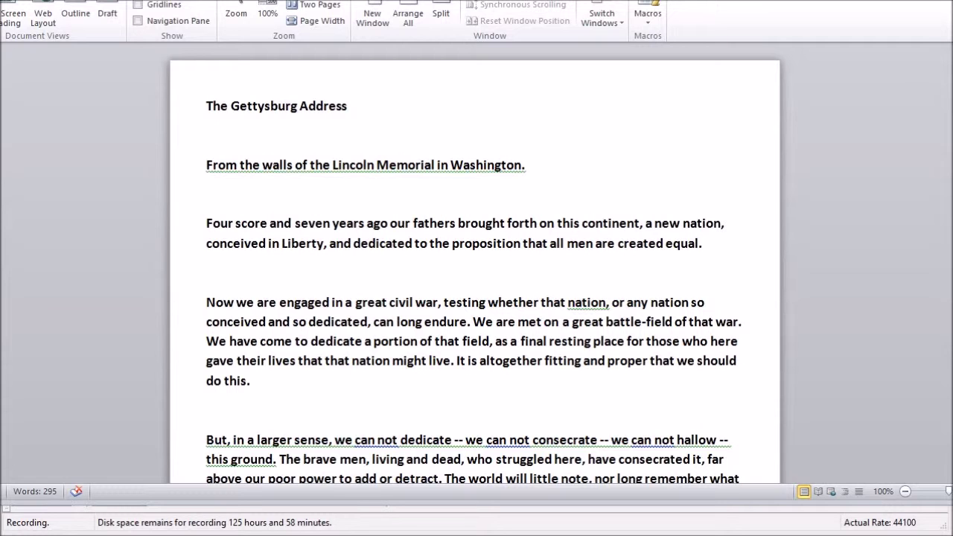
key(super+Down)
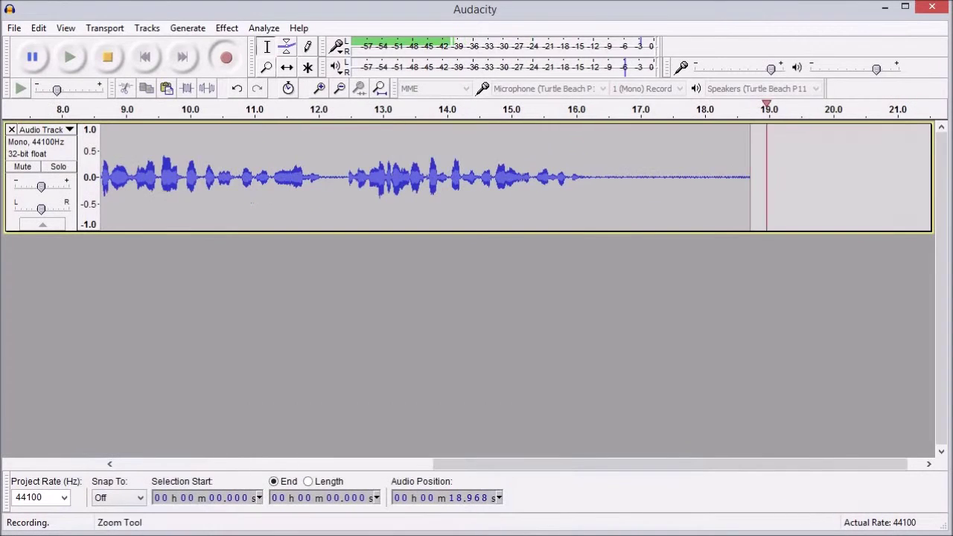
key(space)
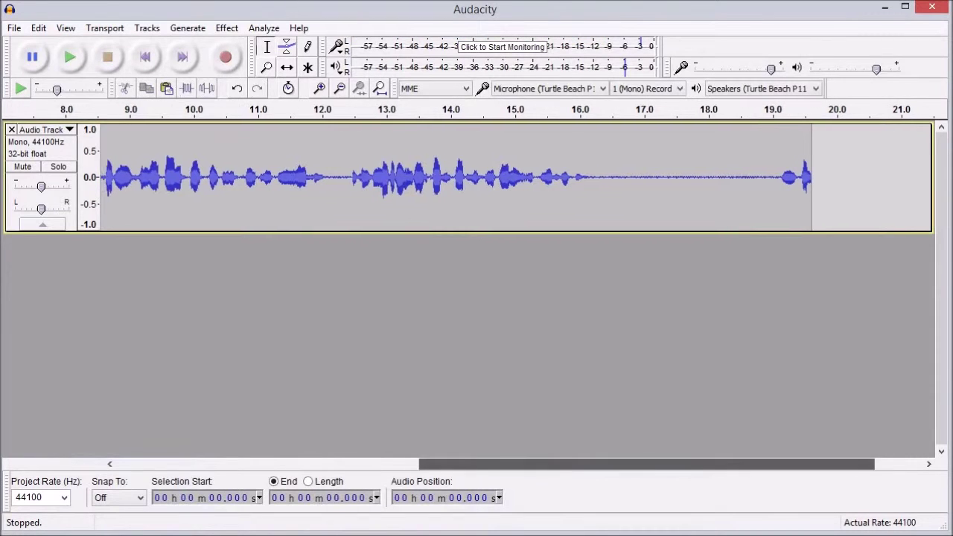
Play the new voice recording from about 2.3 s to hear the reading
click(251, 112)
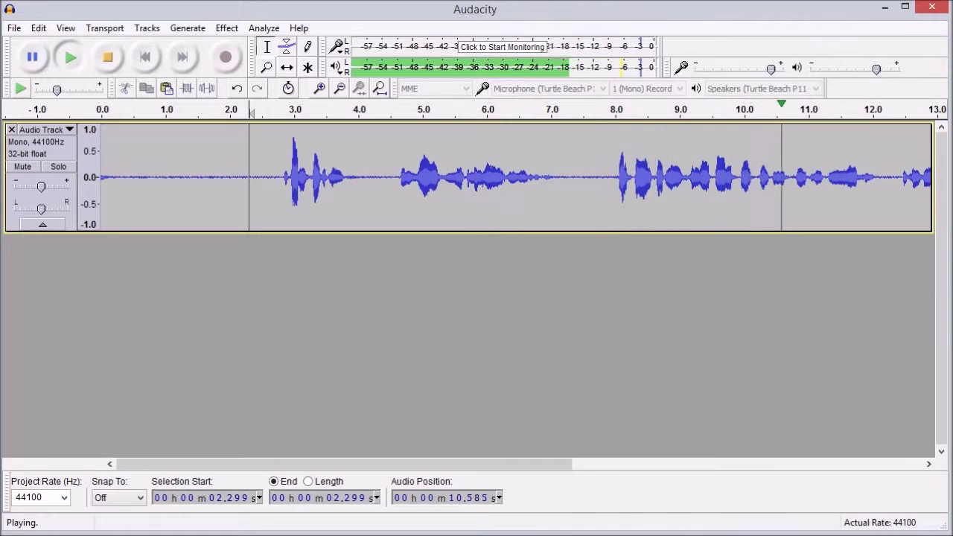
key(space)
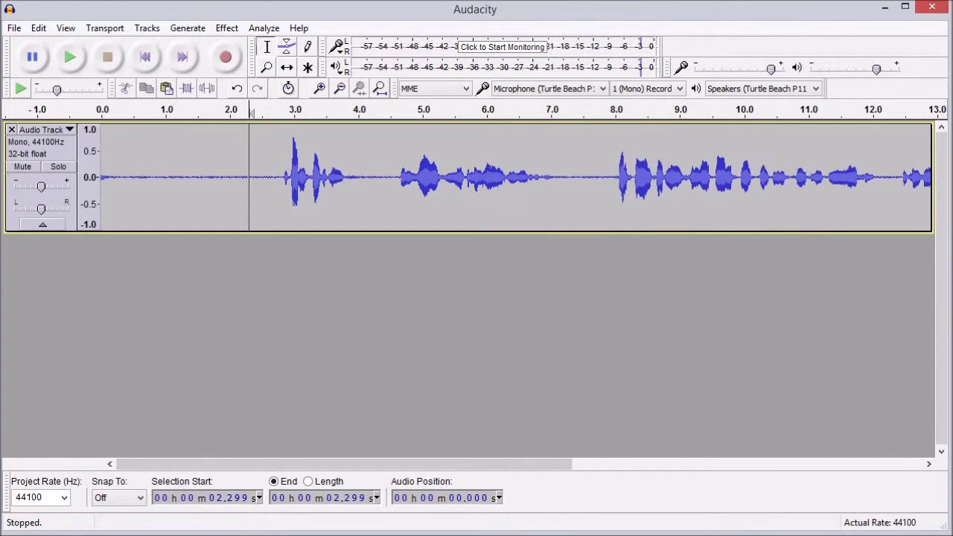
Switch to File Explorer and bring Anthem to the Fallen.wav from the Bandicam folder into the Audacity project as a second track
click(298, 534)
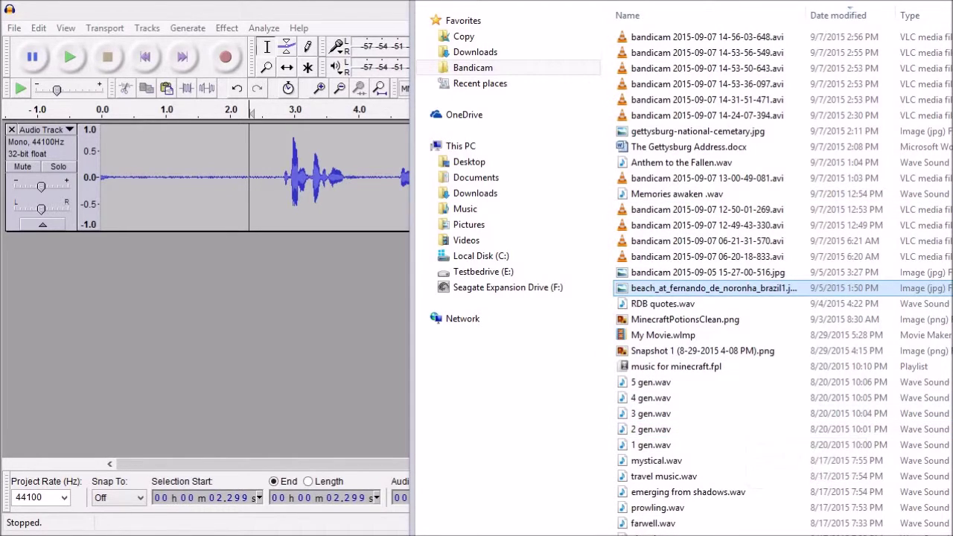
drag(849, 0, 817, 4)
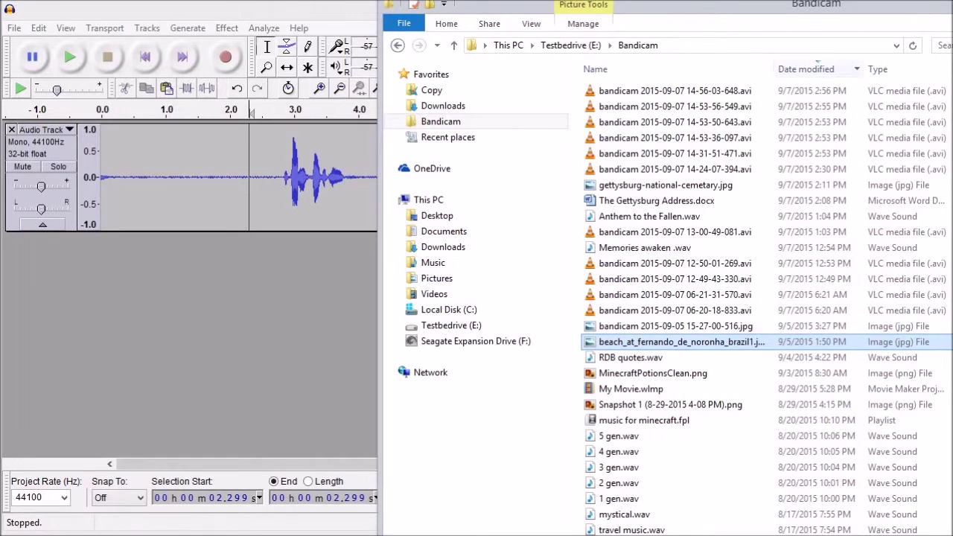
click(812, 68)
click(811, 68)
drag(649, 216, 246, 320)
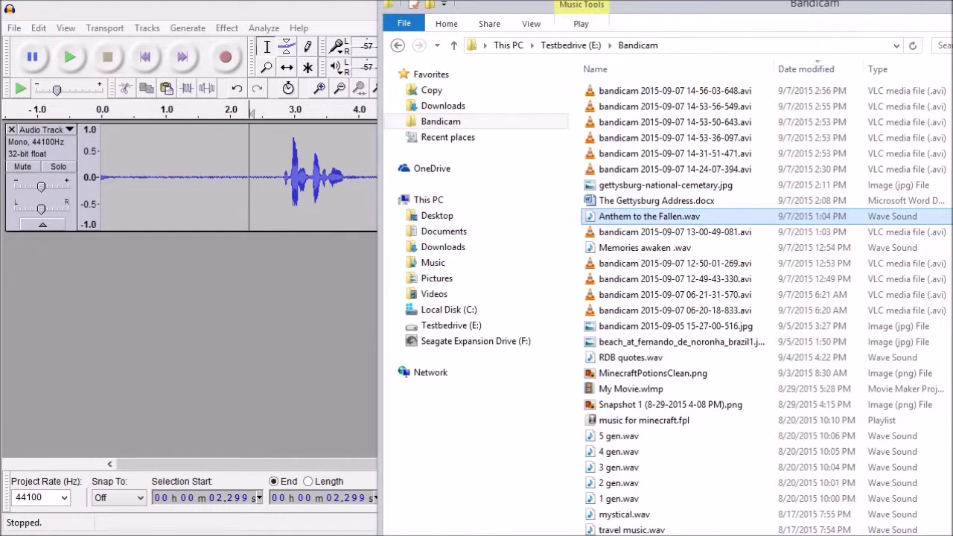
key(alt+Tab)
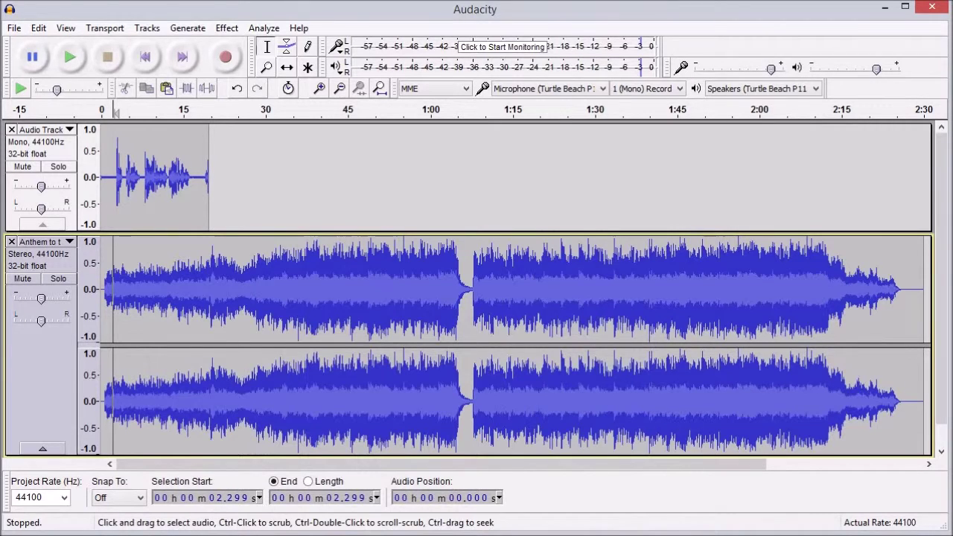
Play the voice and music tracks together from the start to judge their balance
key(Home)
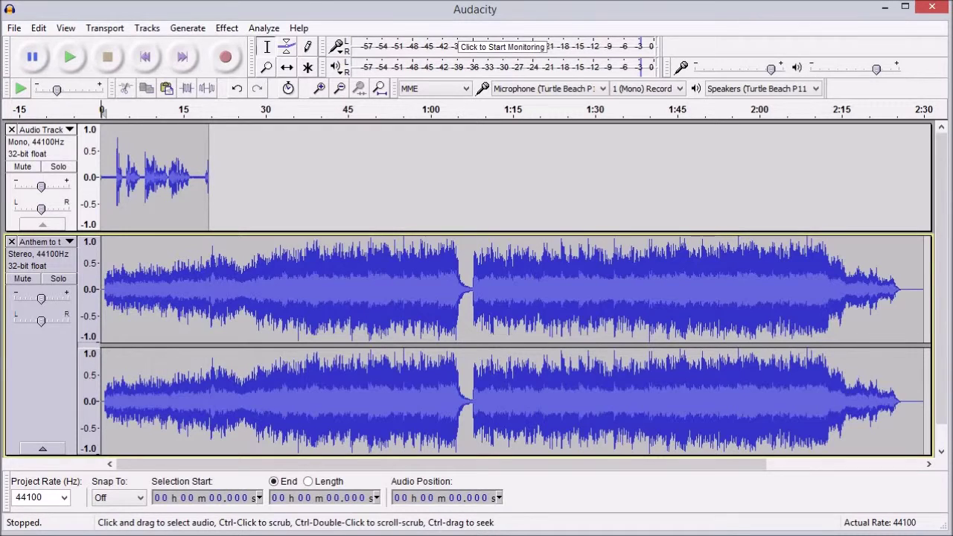
key(space)
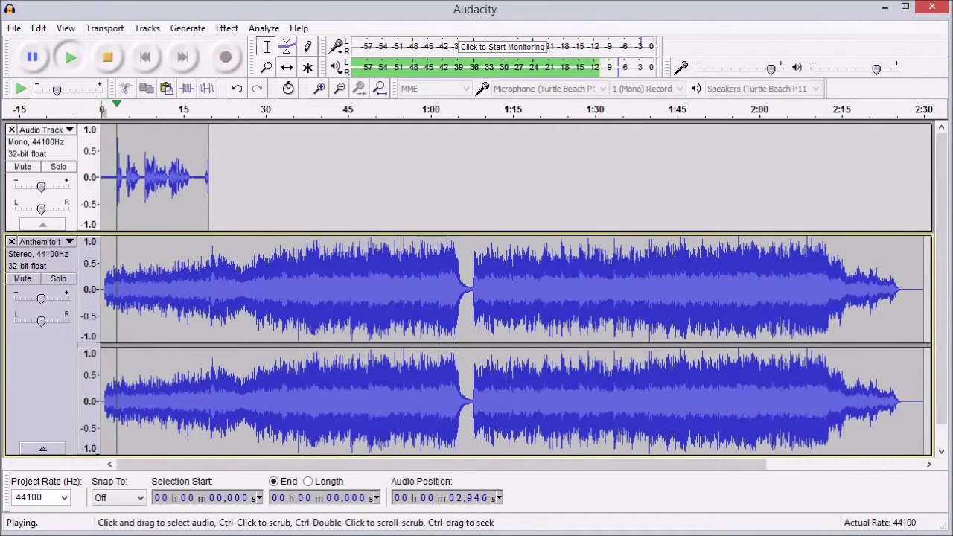
key(space)
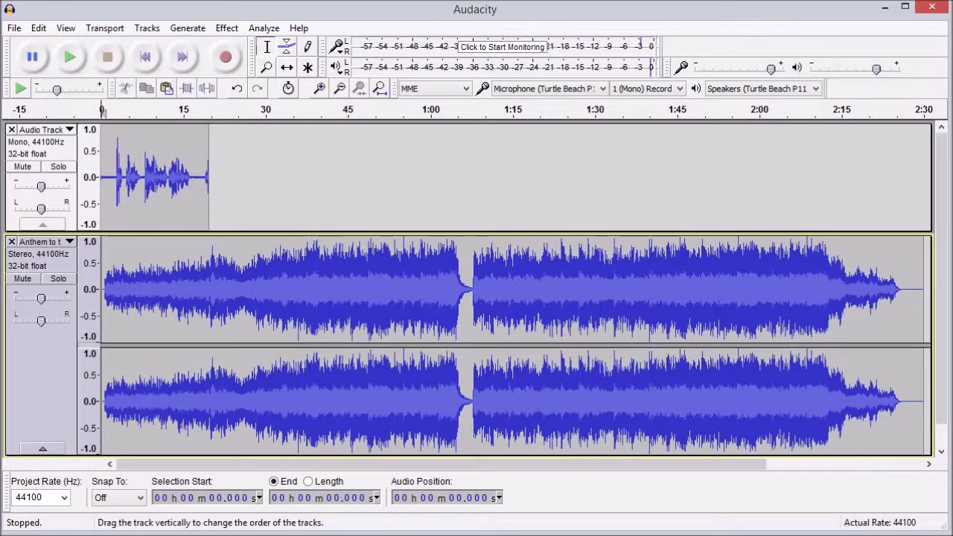
Lower the Anthem to the Fallen track's gain strongly, play the mix from the start, and raise the gain partway back
drag(41, 298, 20, 298)
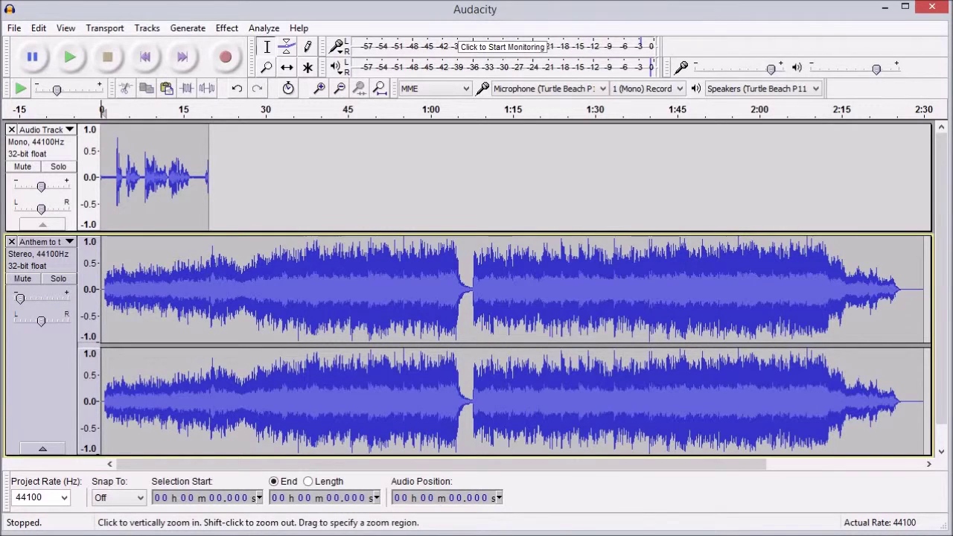
key(space)
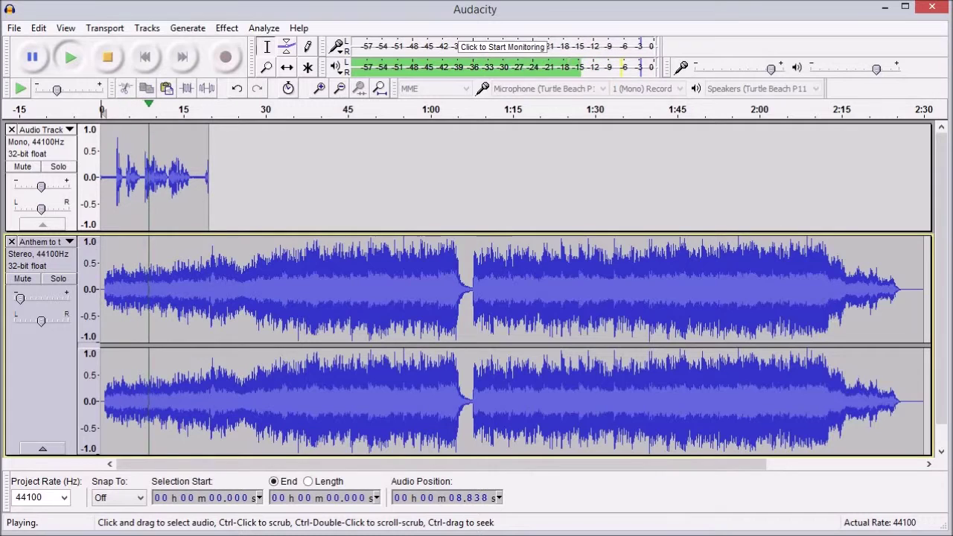
key(space)
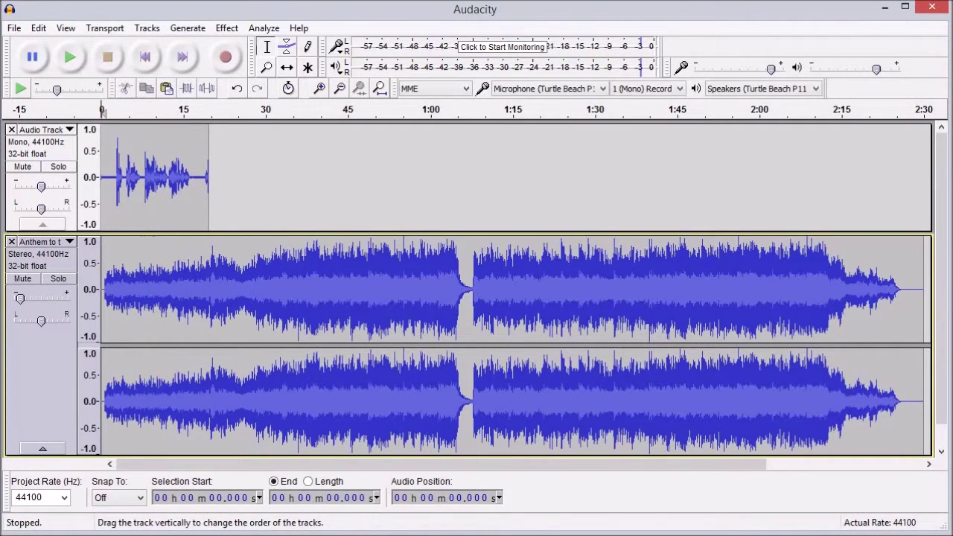
drag(20, 299, 33, 299)
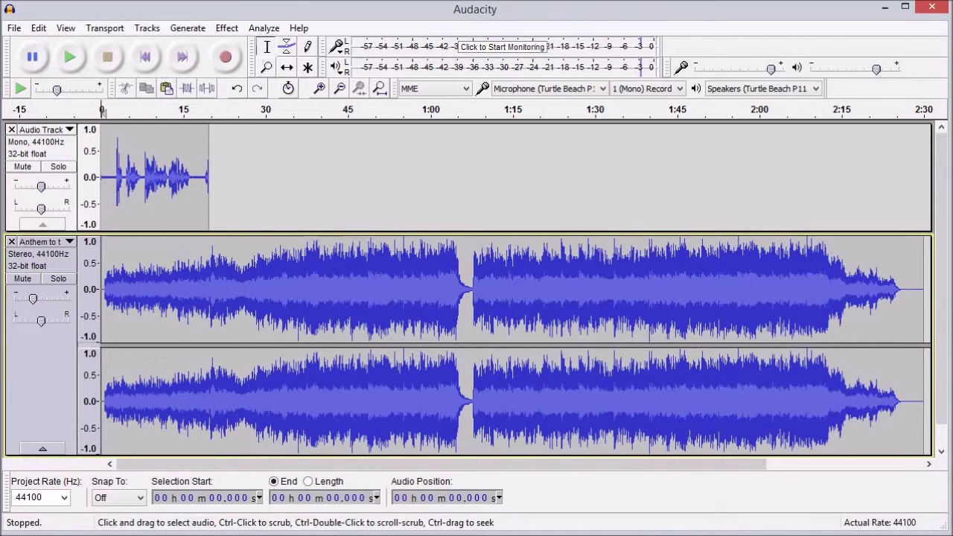
Reduce the volume of the whole Anthem to the Fallen track with Amplify, using an amplification of -3.50 dB
click(42, 365)
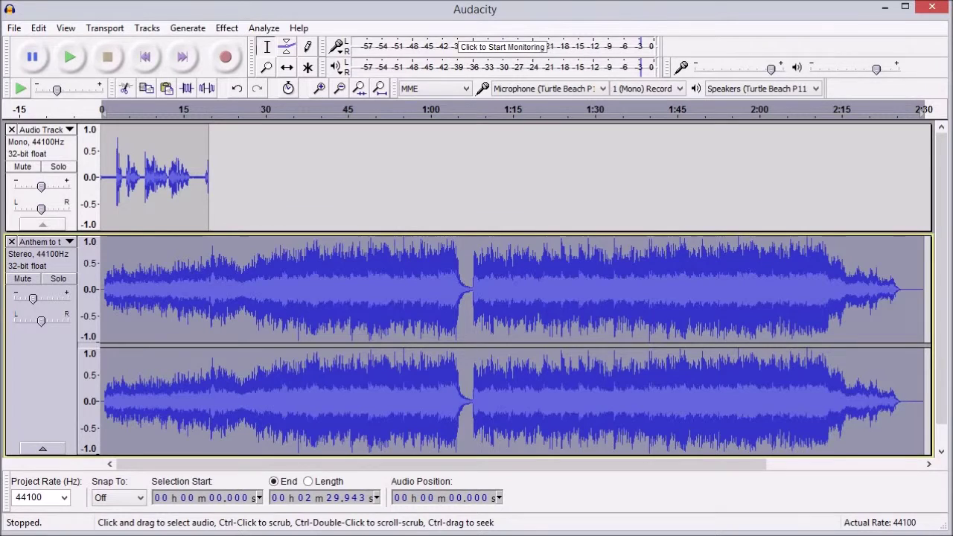
click(227, 27)
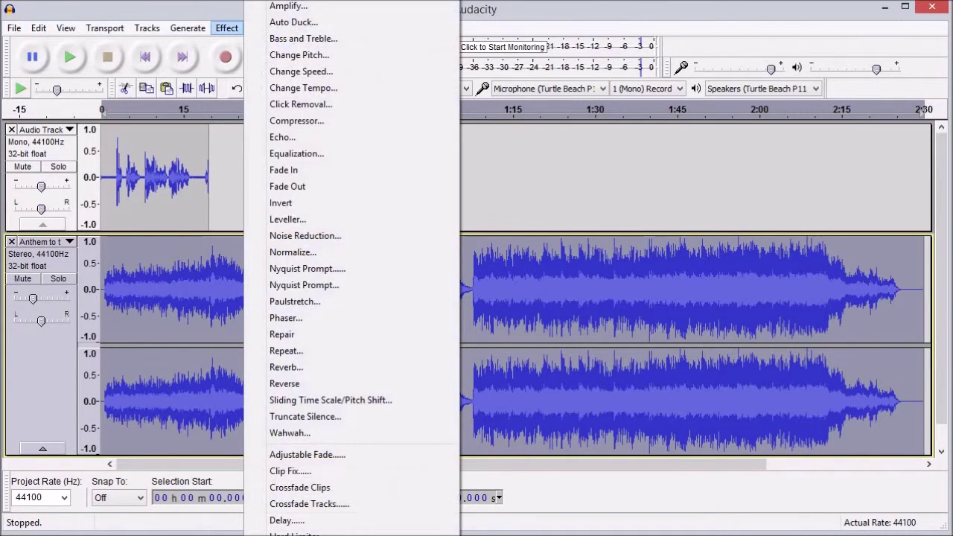
click(288, 6)
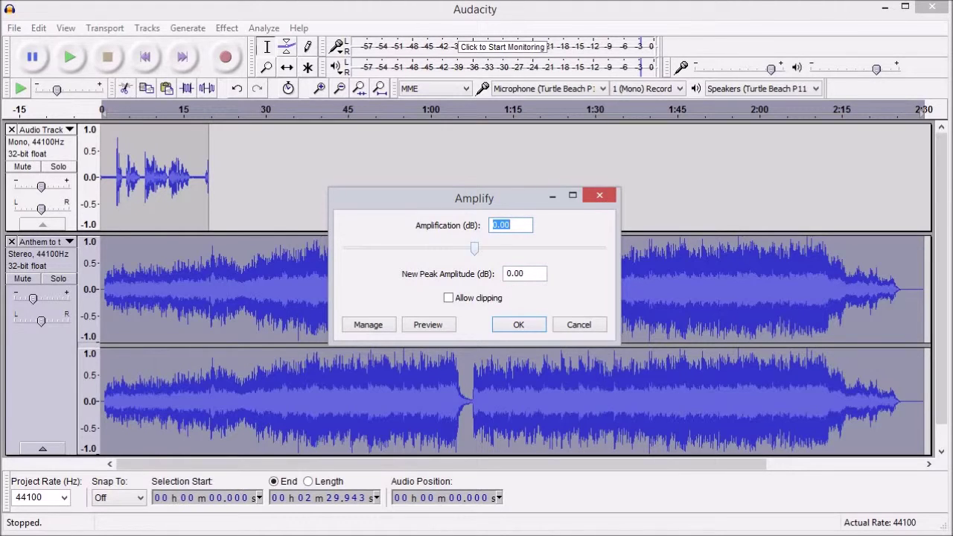
text(-0.60)
drag(473, 249, 466, 249)
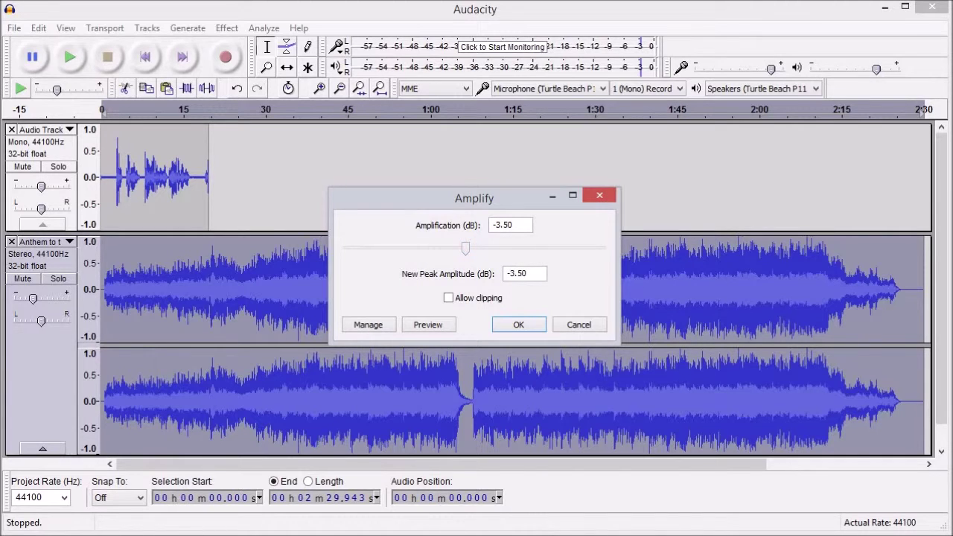
key(Return)
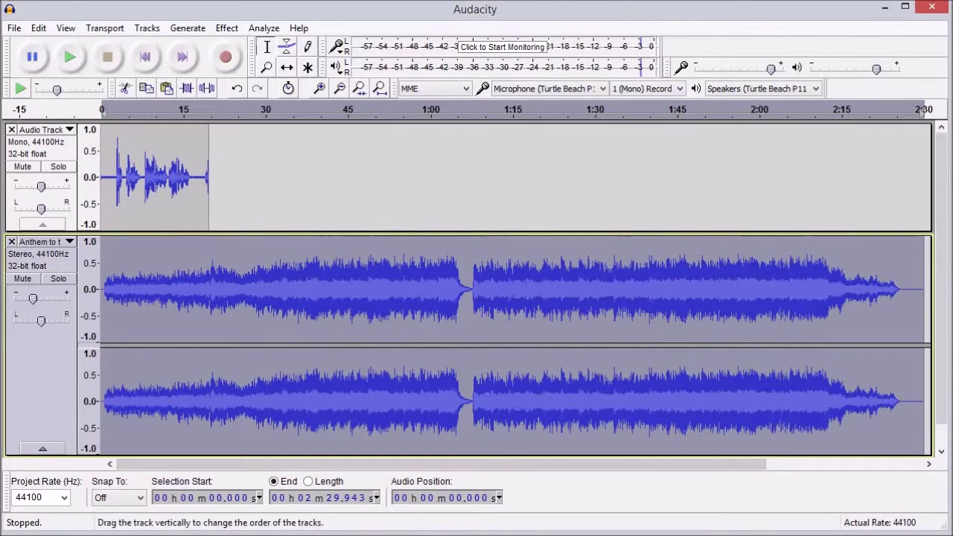
Lower the music track's gain further in two small stages, playing the mix from the start after each one
drag(32, 298, 26, 298)
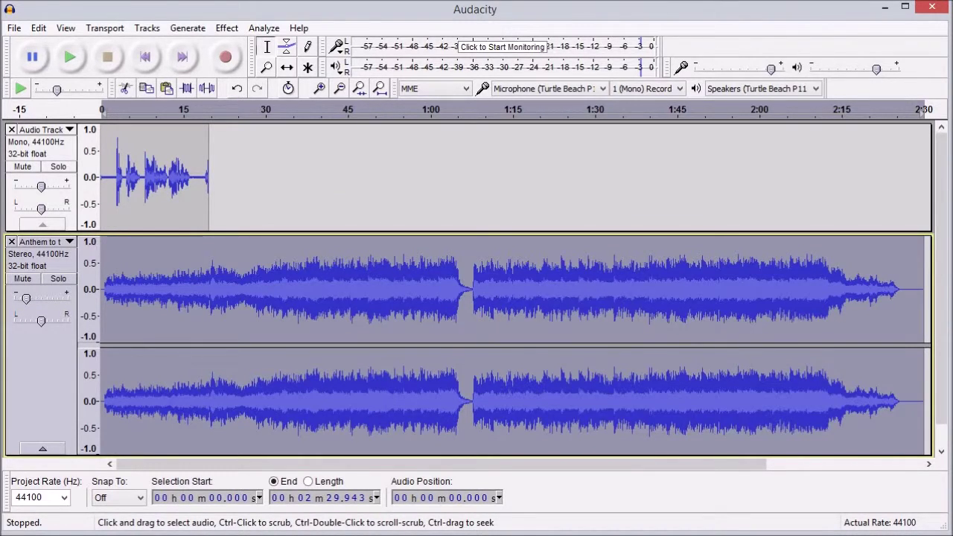
click(102, 179)
key(space)
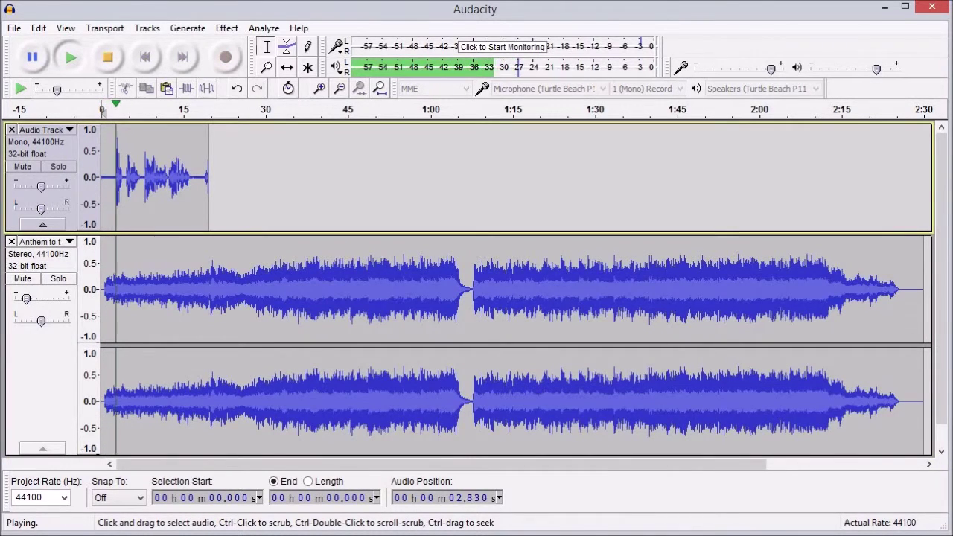
key(space)
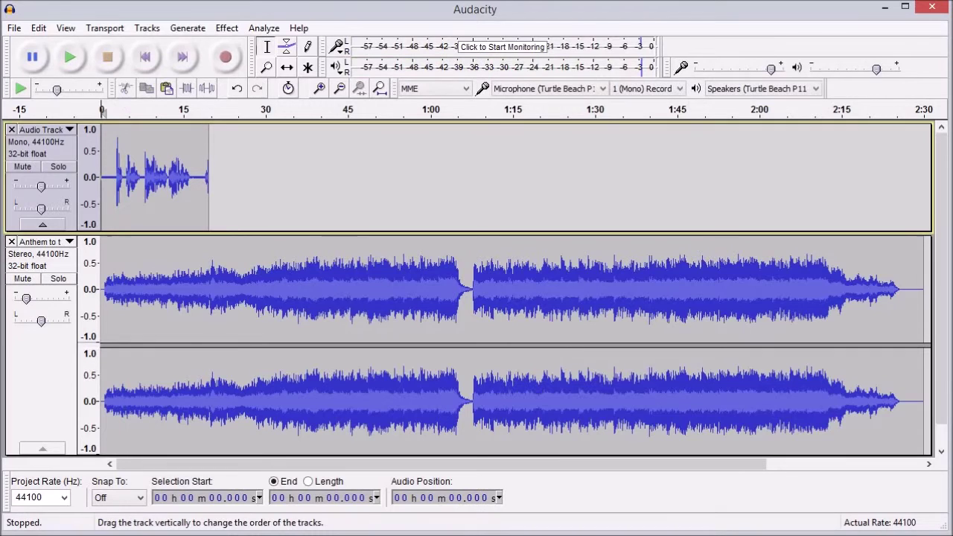
drag(26, 297, 23, 298)
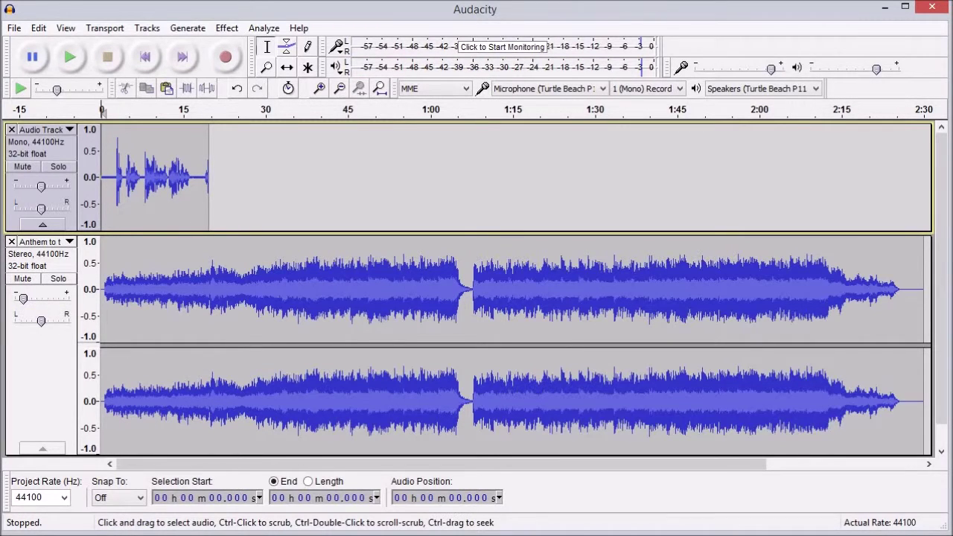
key(space)
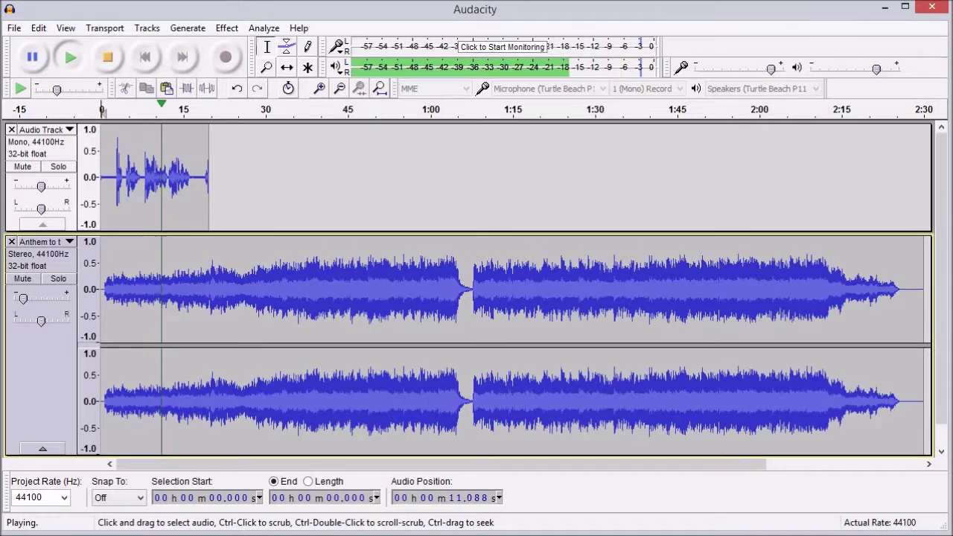
key(space)
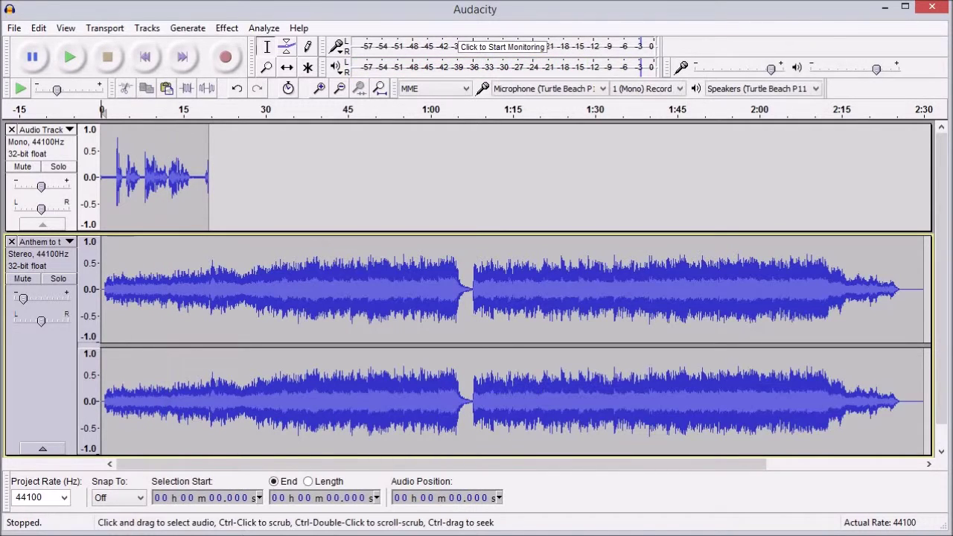
Play the mix from about 7.9 s to check the voice against the quieter music
click(145, 187)
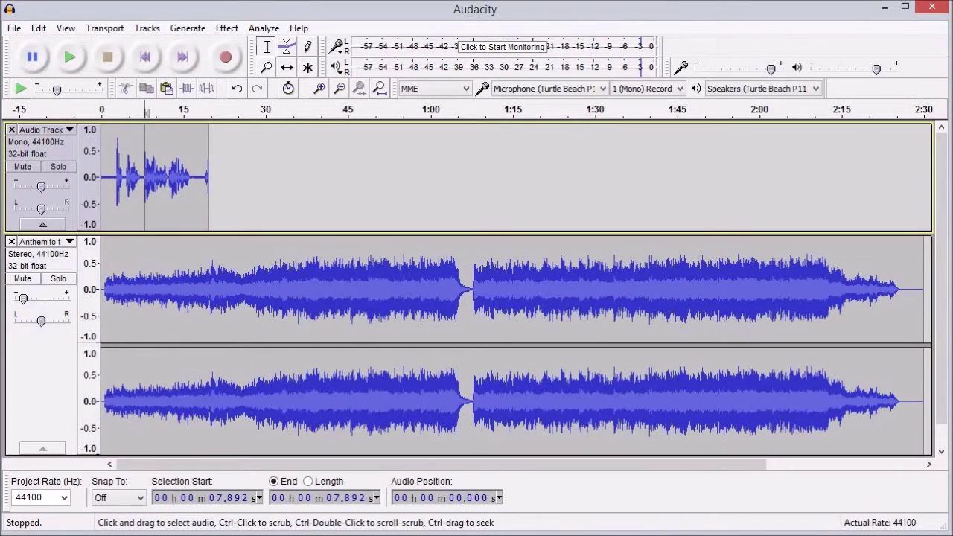
key(space)
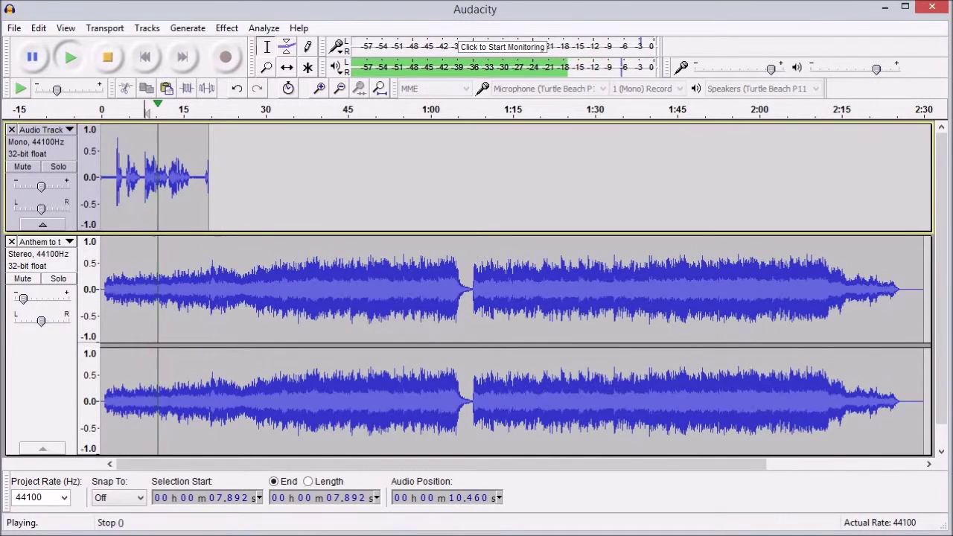
click(107, 57)
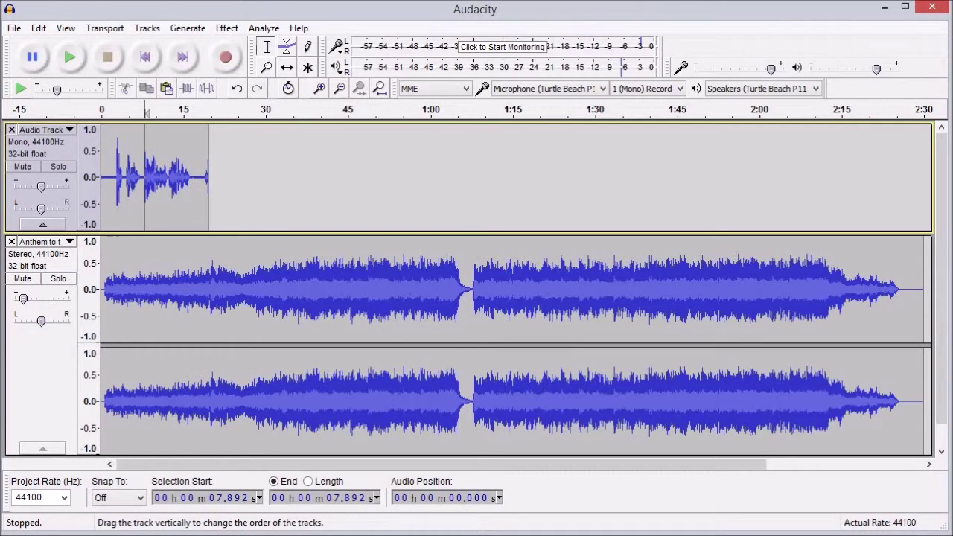
Remove the voice track from the project, restore it with an undo, and remove it again, keeping the Anthem to the Fallen track
click(12, 130)
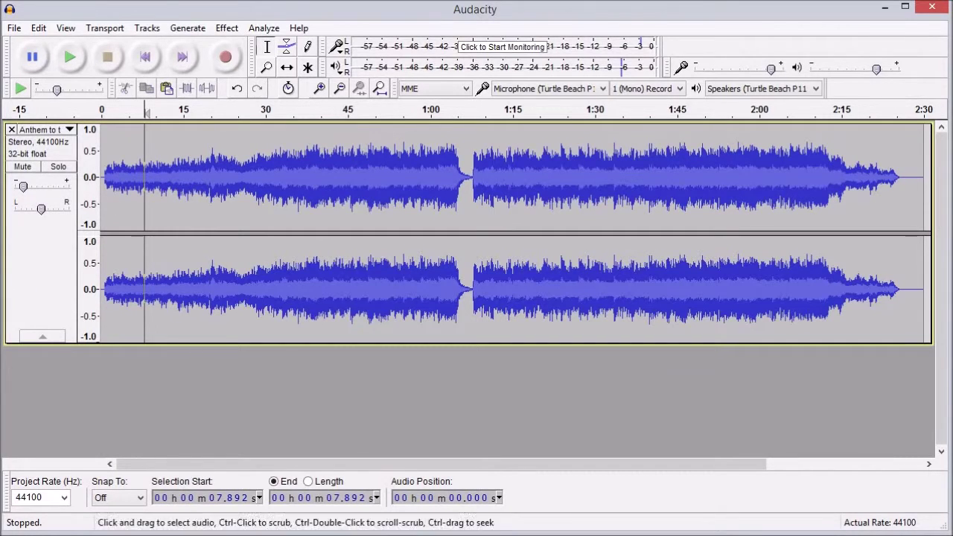
click(38, 28)
click(45, 46)
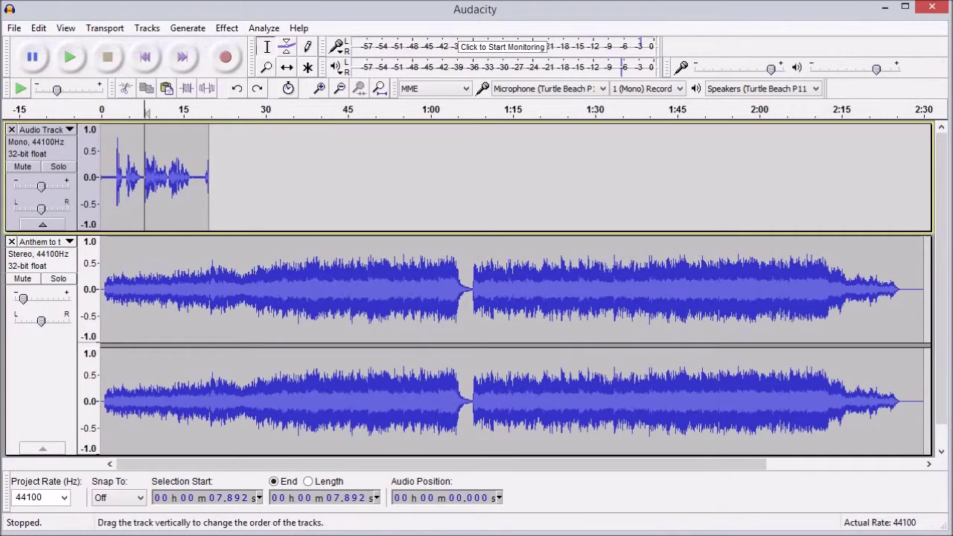
click(11, 130)
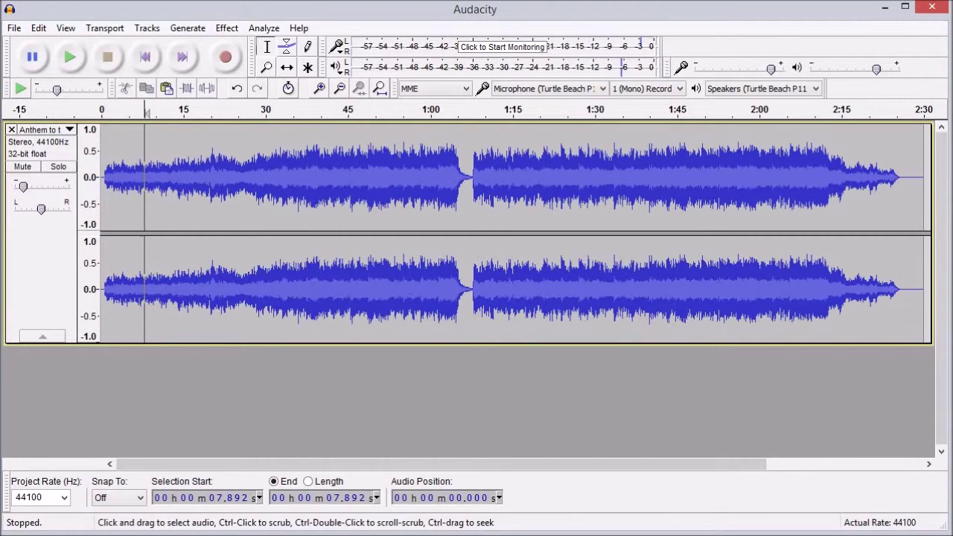
Record a new voice track of about 1 min 44 s from the start alongside the music, switching to Word to read the Gettysburg Address
click(102, 194)
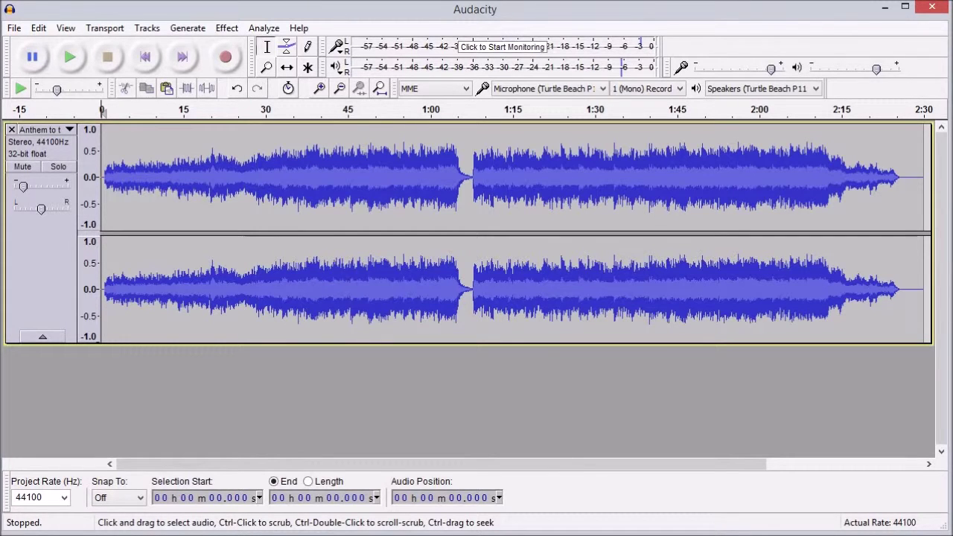
click(225, 57)
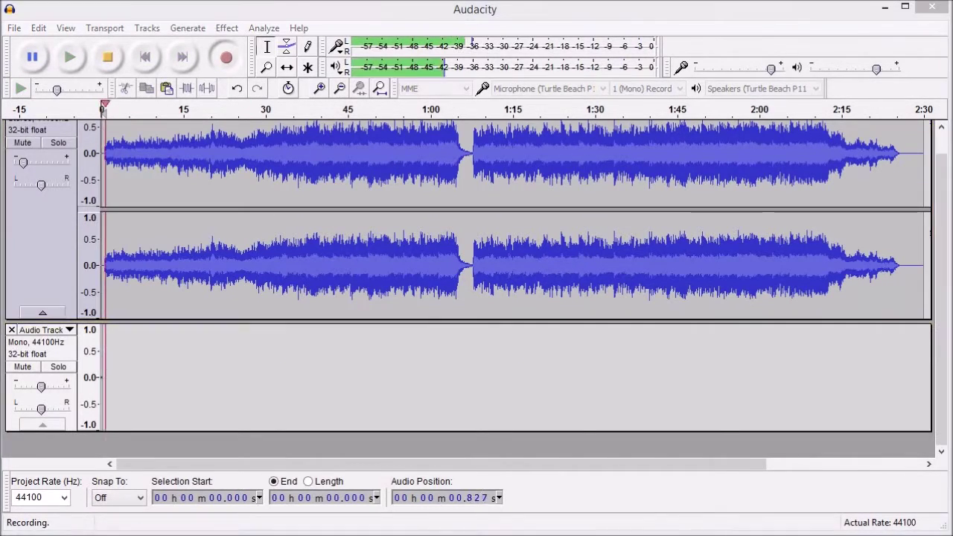
key(alt+Tab)
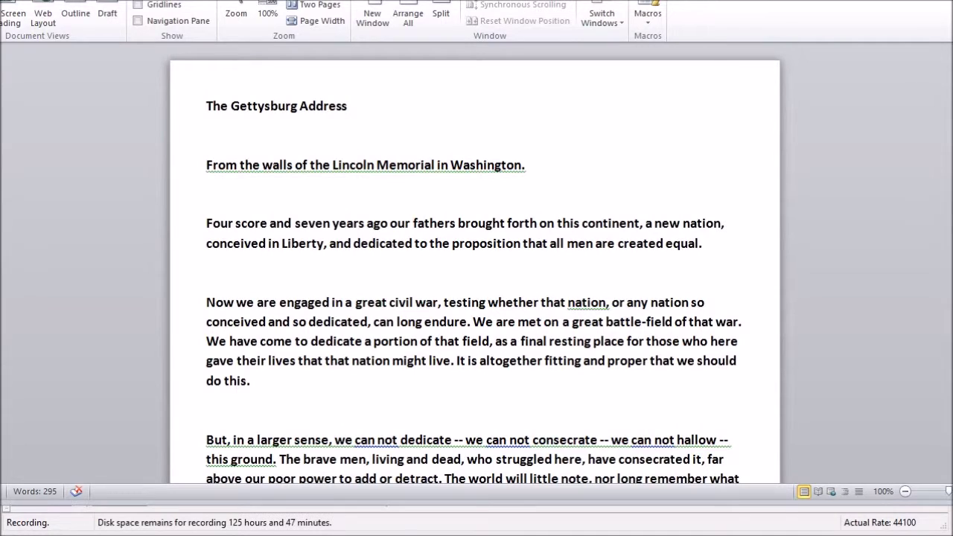
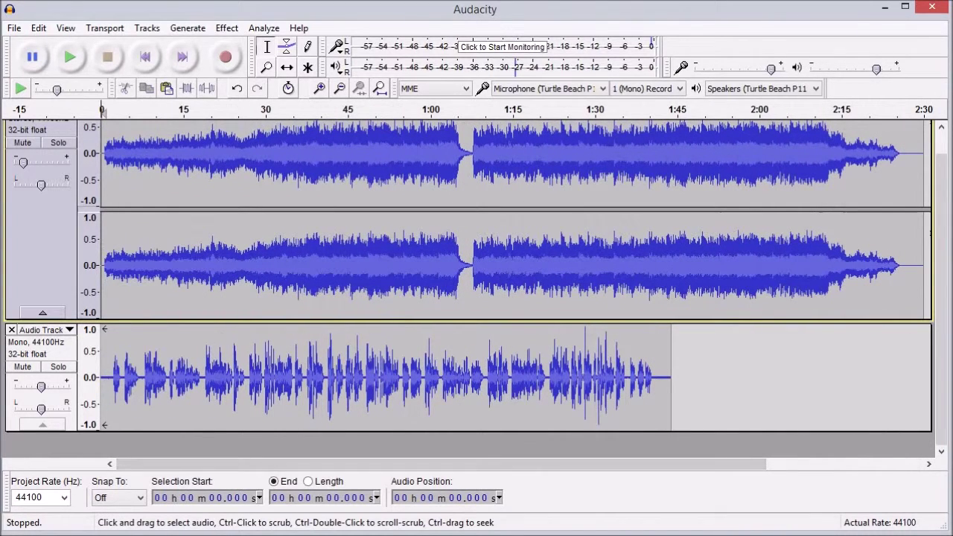
Play the mix from about 1.4 s and lower the new voice track's gain slightly
click(108, 378)
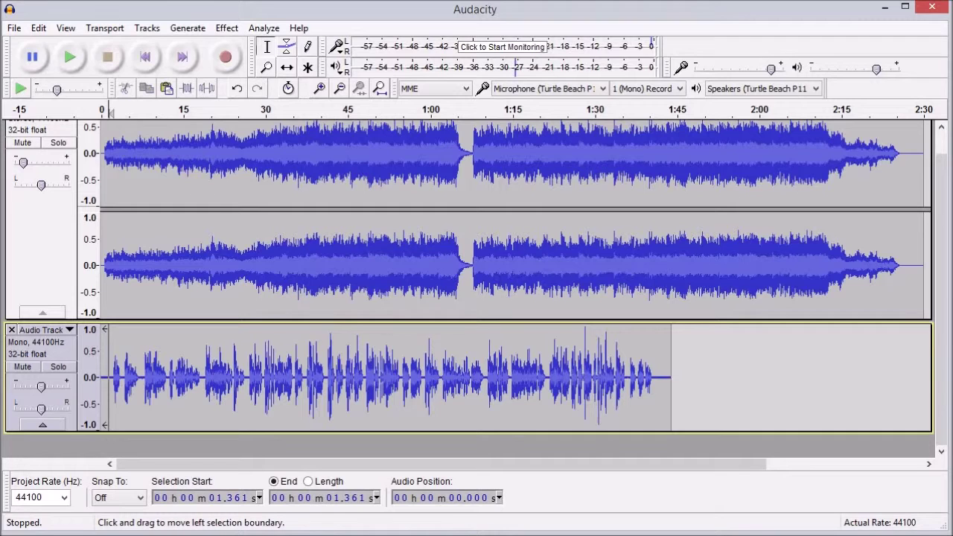
key(space)
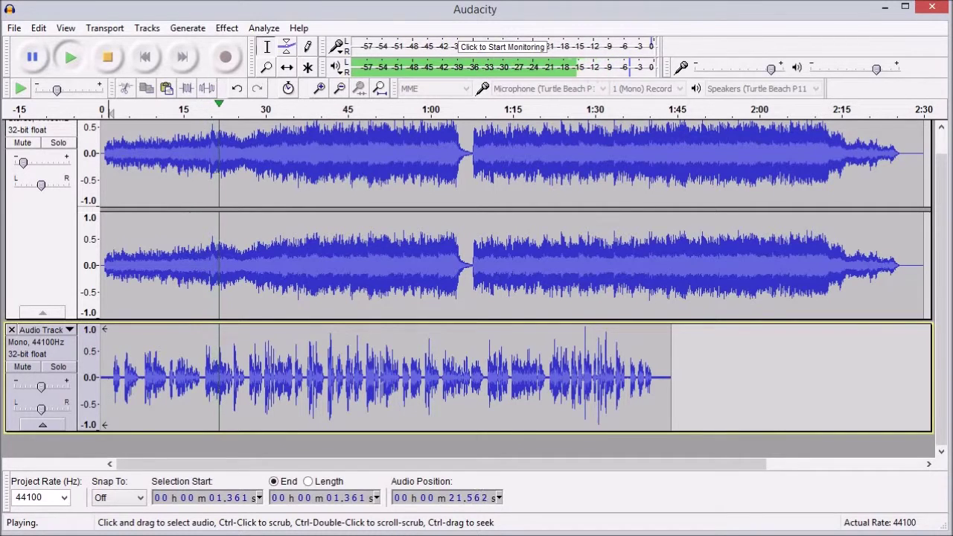
key(space)
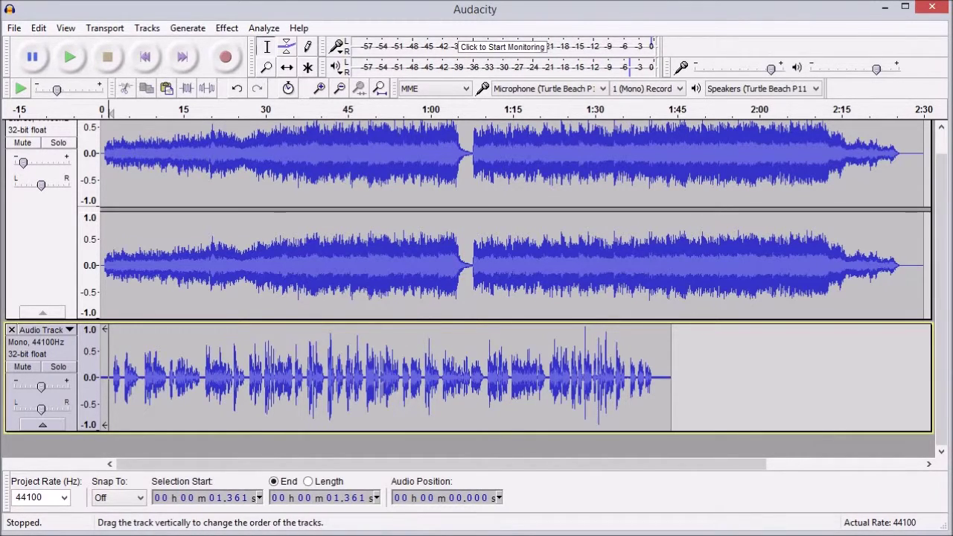
drag(41, 386, 41, 387)
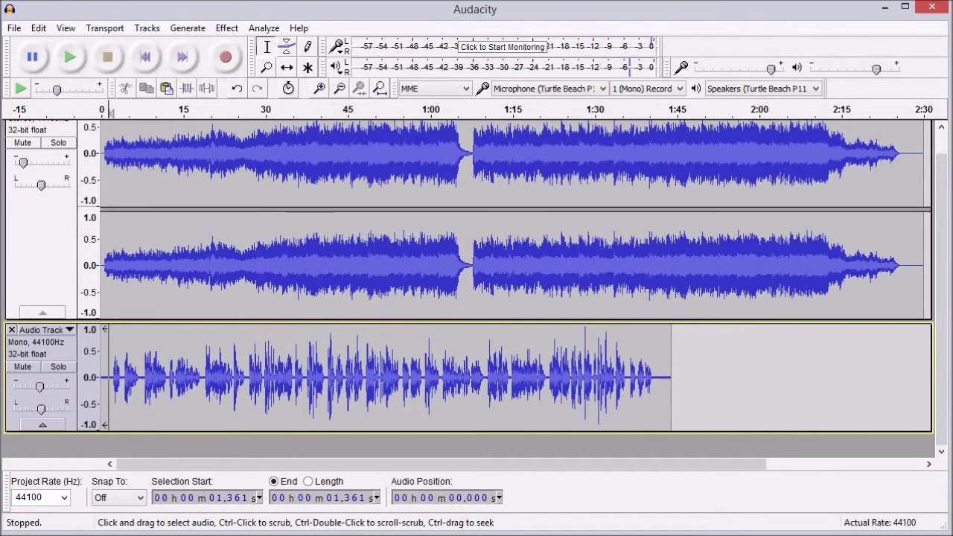
Select the whole voice track and open Equalization for it, viewing Graphic EQ before returning to Draw Curves
click(60, 353)
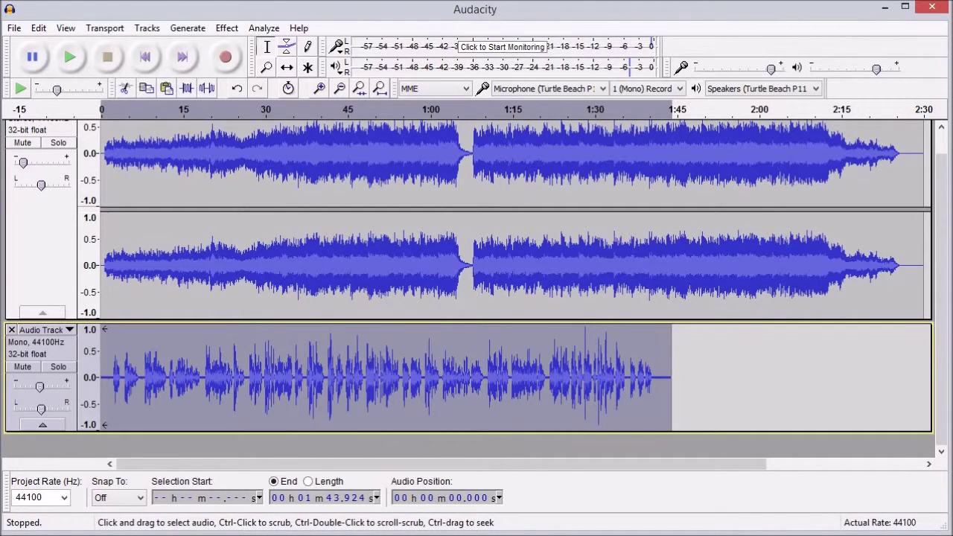
click(227, 28)
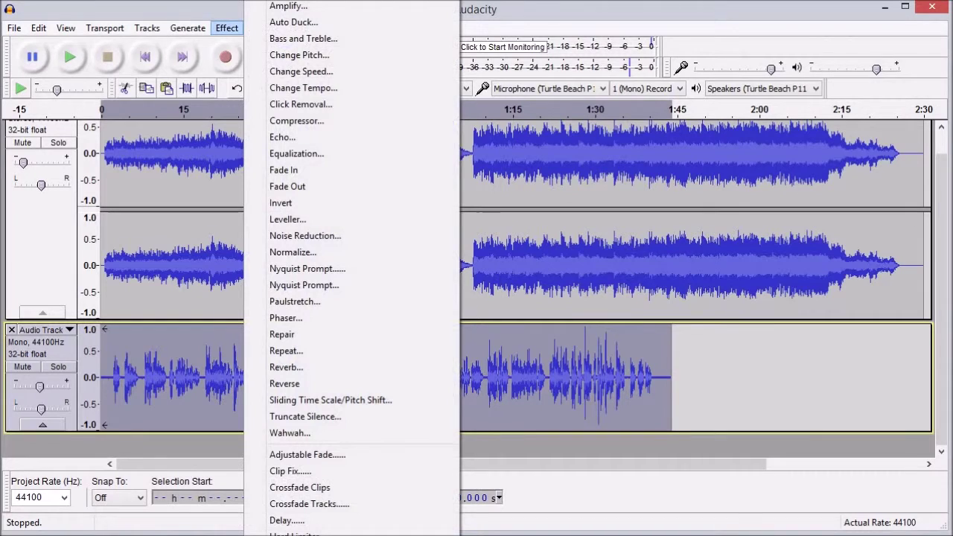
click(296, 154)
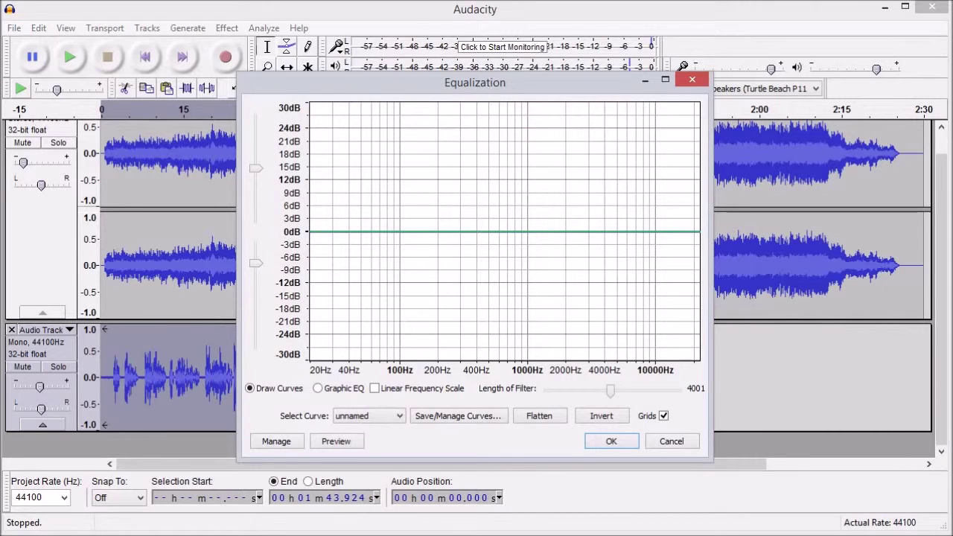
click(319, 389)
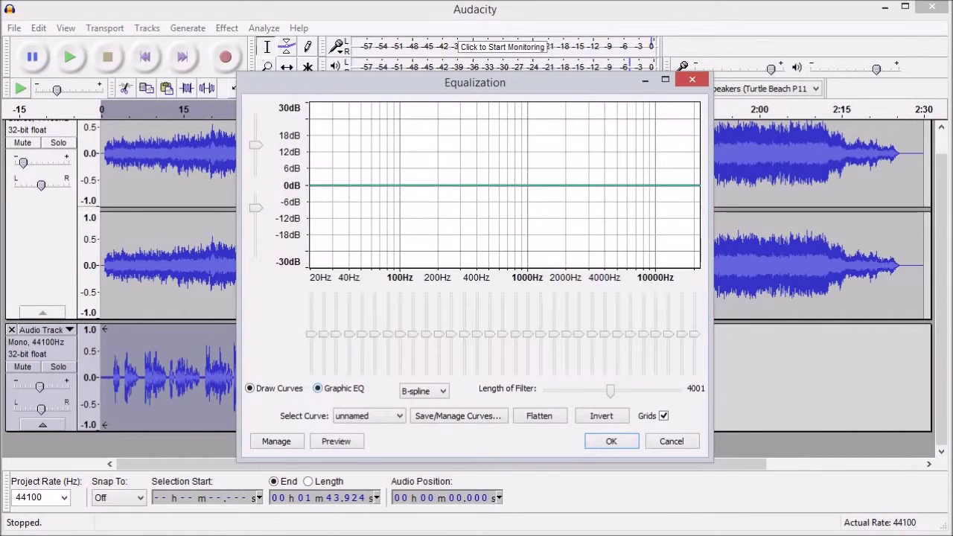
mouse_move(323, 334)
mouse_down()
mouse_move(324, 347)
mouse_move(324, 334)
mouse_up()
click(250, 389)
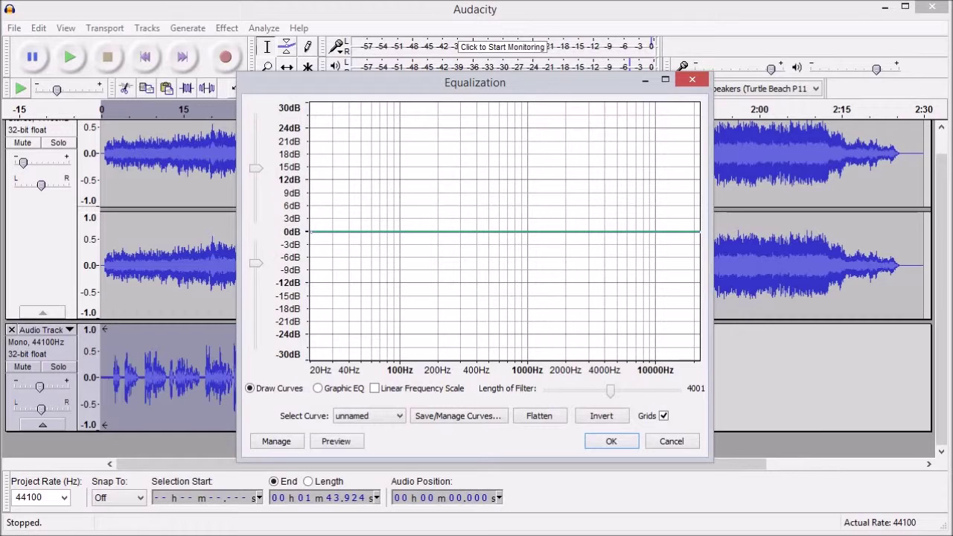
Draw steep roll-offs to about -30 dB below about 40 Hz and above about 10000 Hz on the equalization curve
click(351, 233)
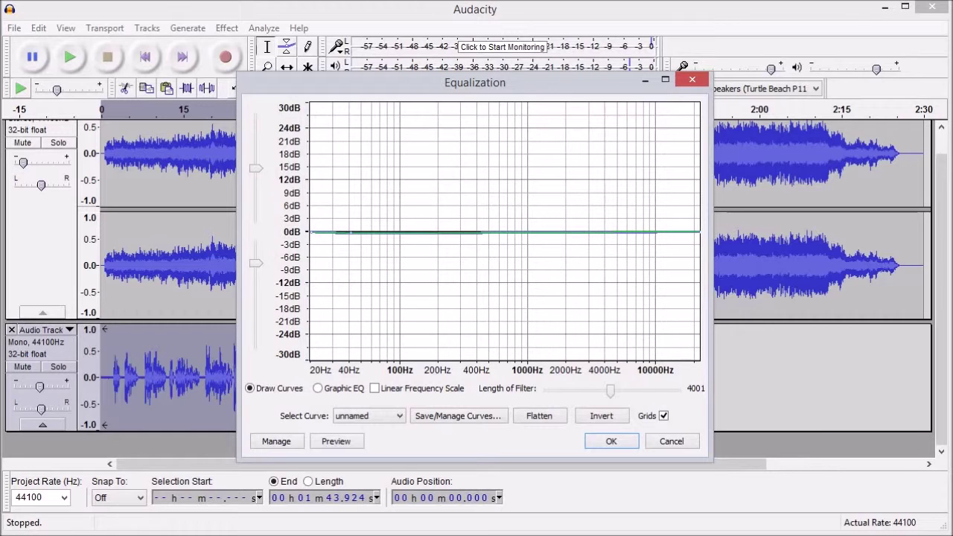
drag(312, 232, 332, 358)
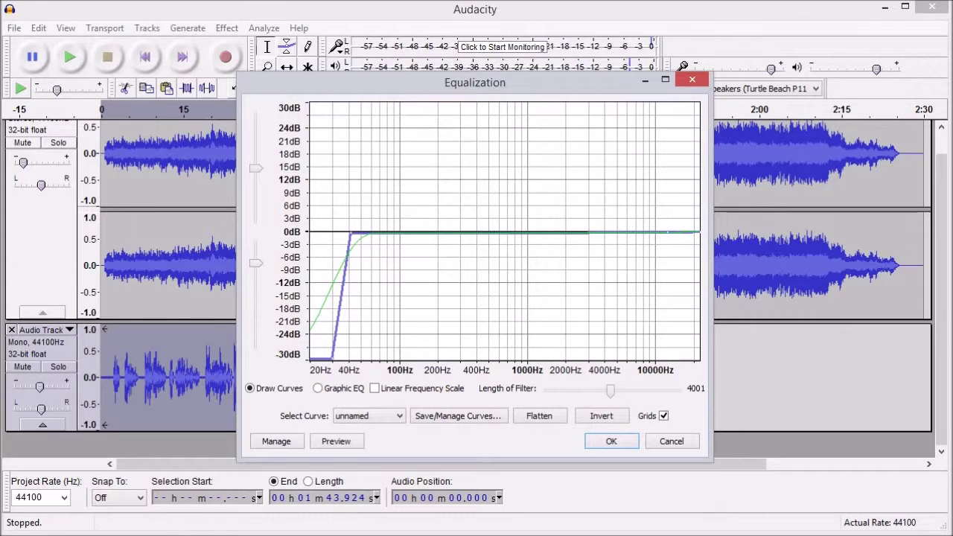
drag(696, 232, 672, 360)
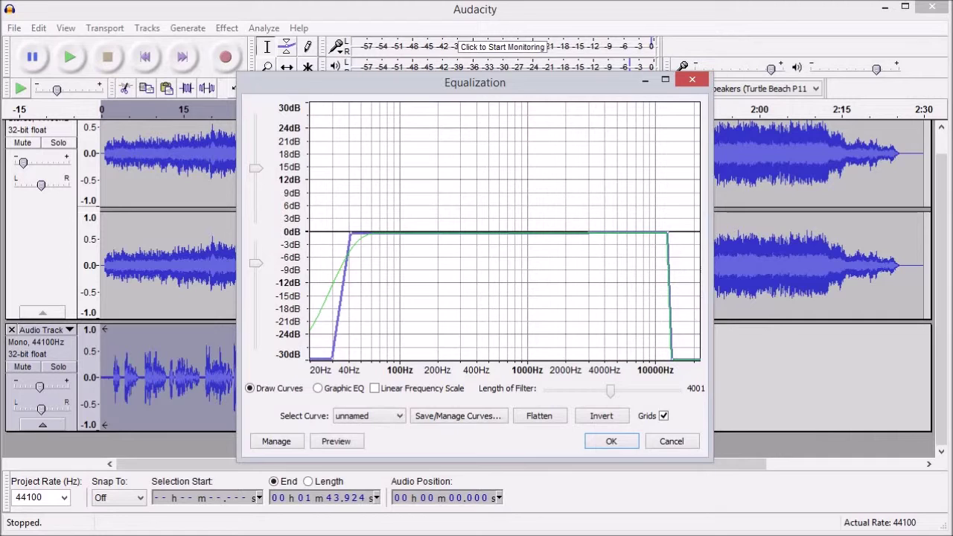
drag(667, 232, 656, 233)
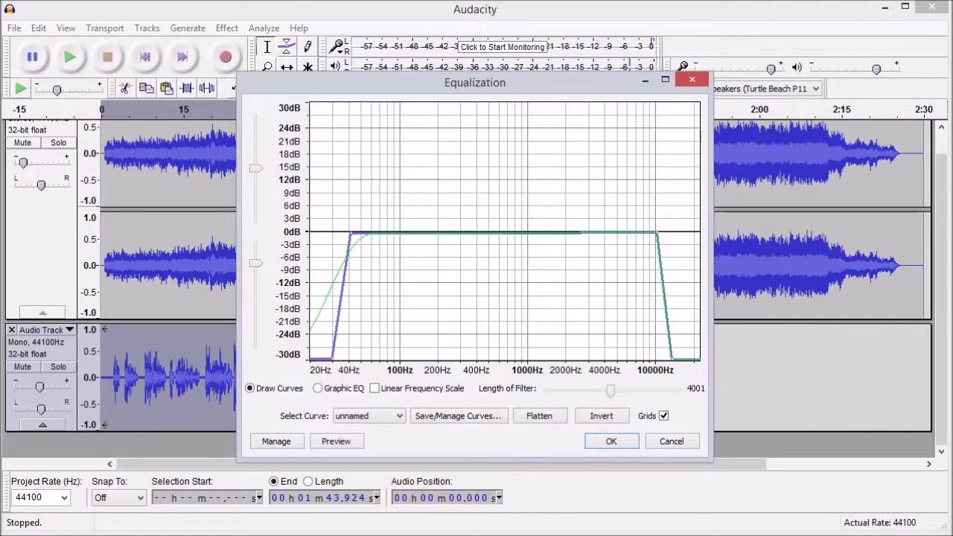
Dip the curve's midrange between about 300 Hz and 2200 Hz to about -2.5 dB
click(583, 234)
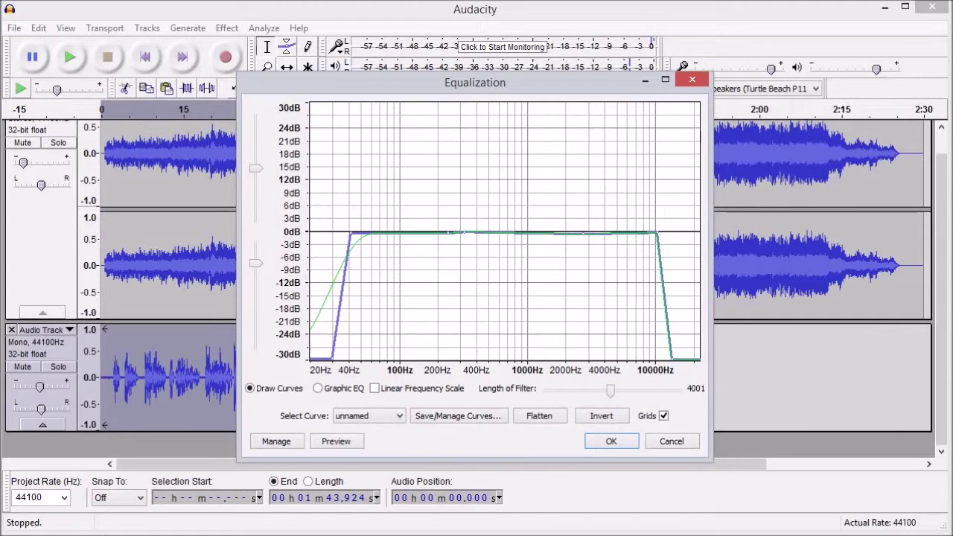
drag(569, 233, 569, 244)
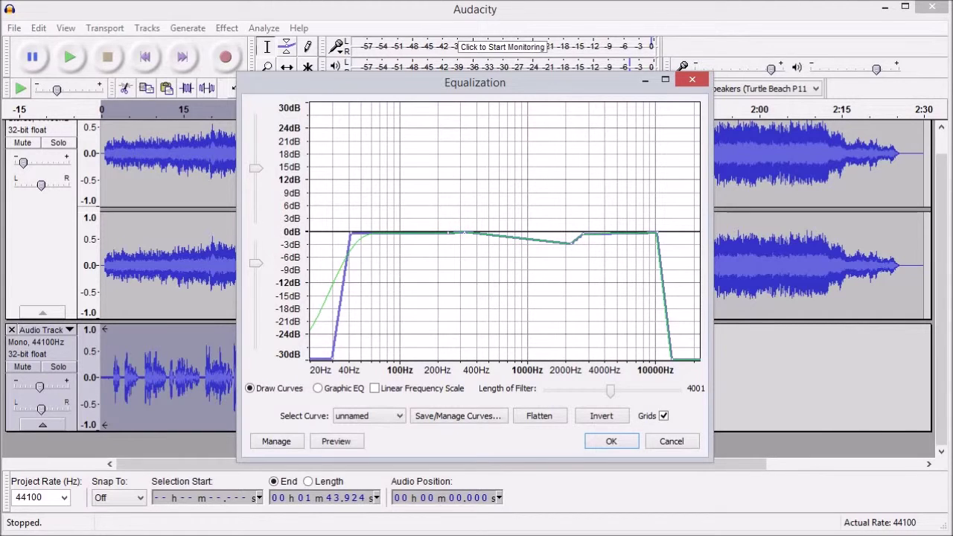
drag(570, 243, 571, 242)
drag(464, 233, 467, 242)
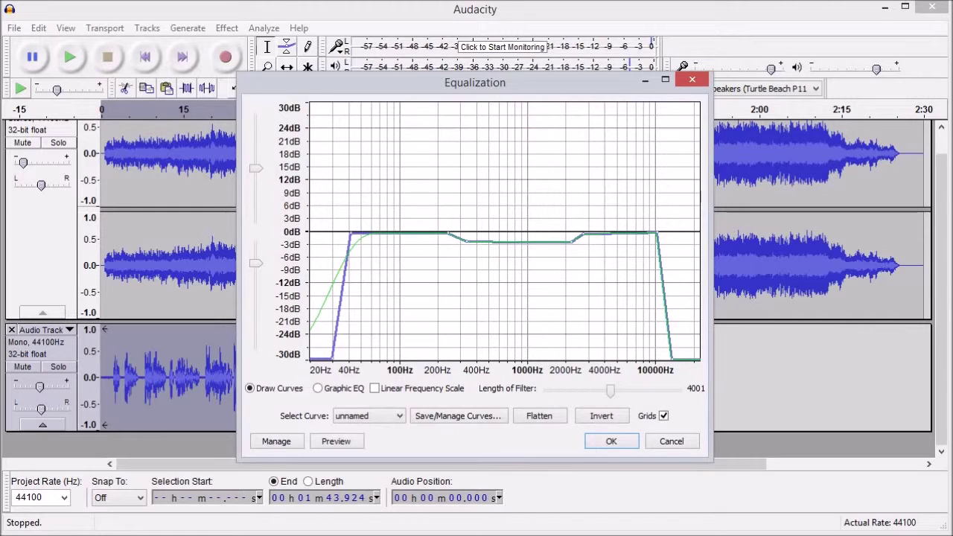
Boost the curve about 1 dB near 5000 Hz and about 3 dB near 100 Hz, and apply the equalization to the voice
drag(617, 233, 617, 228)
click(402, 231)
drag(400, 231, 379, 221)
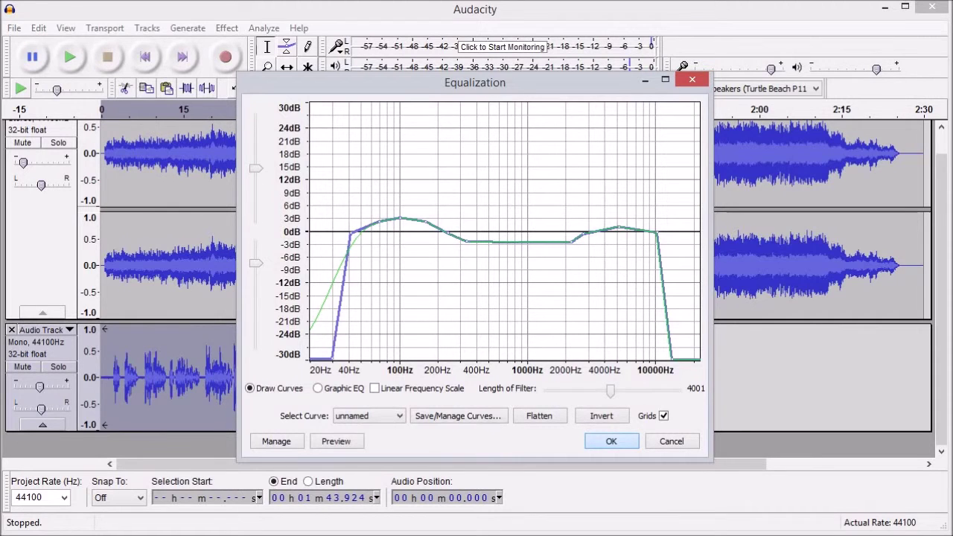
click(611, 441)
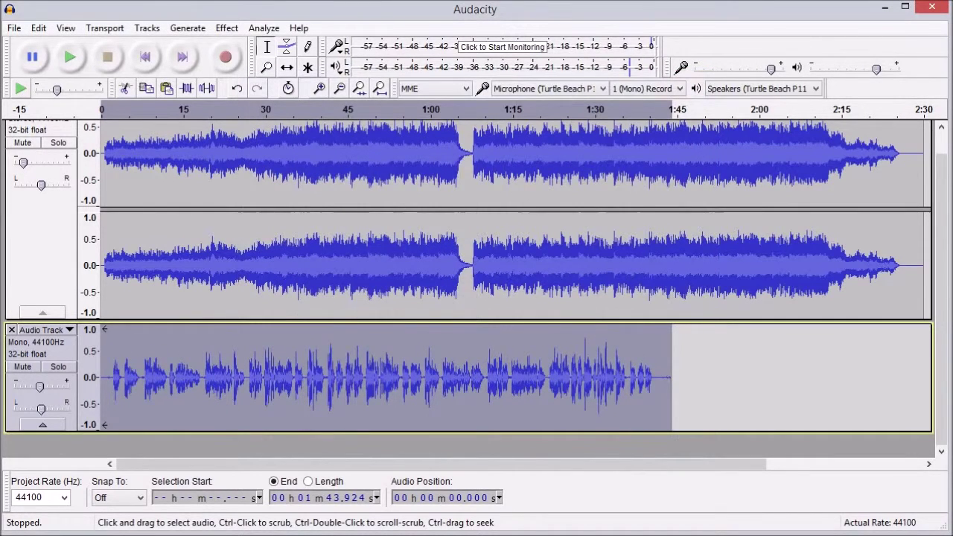
Play the mix from the start with the equalized voice, and undo the equalization
key(space)
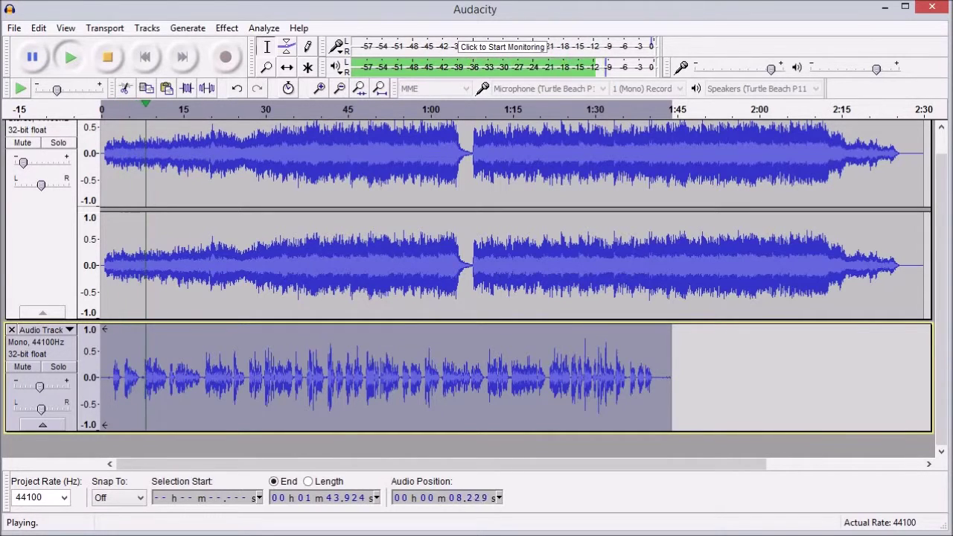
key(space)
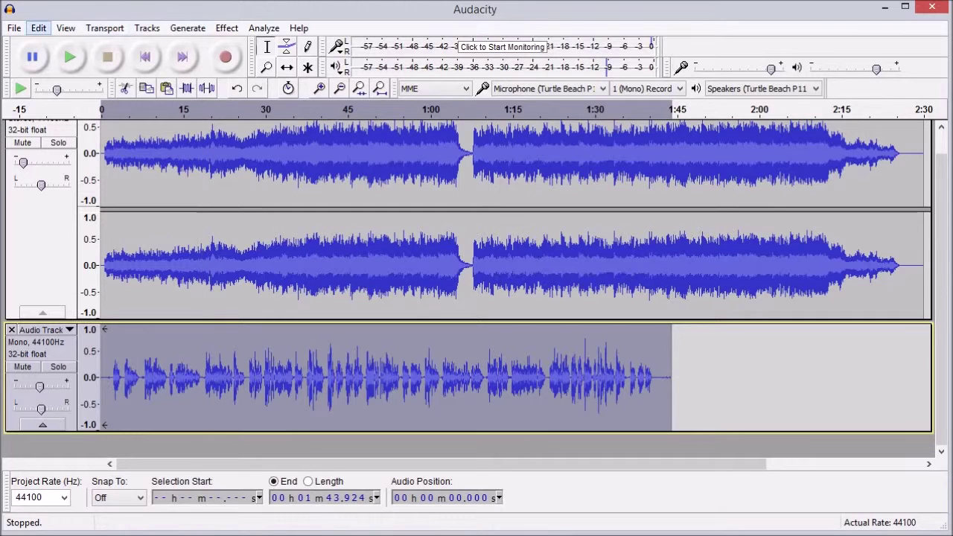
click(38, 28)
click(88, 45)
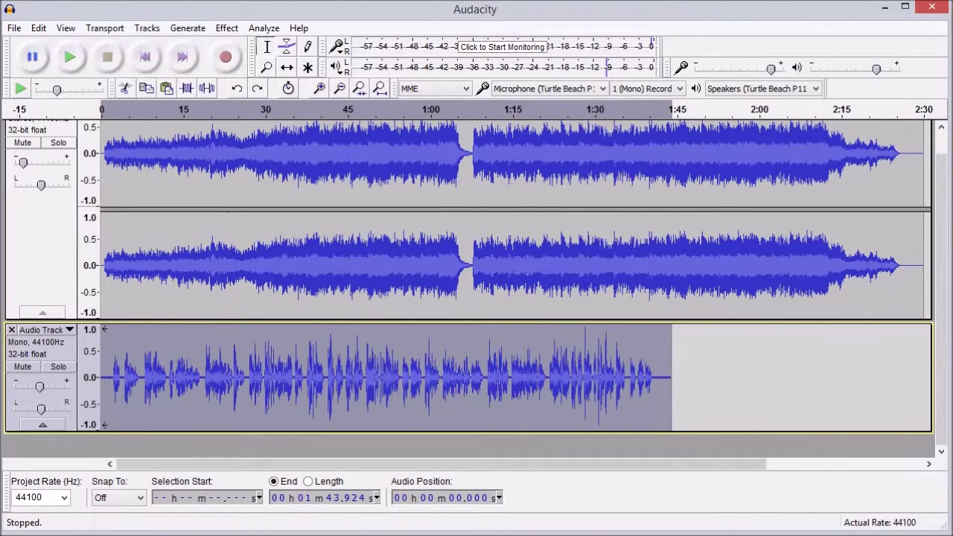
Open Equalization for the selected voice track and load the saved custom curve listed after Treble Cut
click(227, 28)
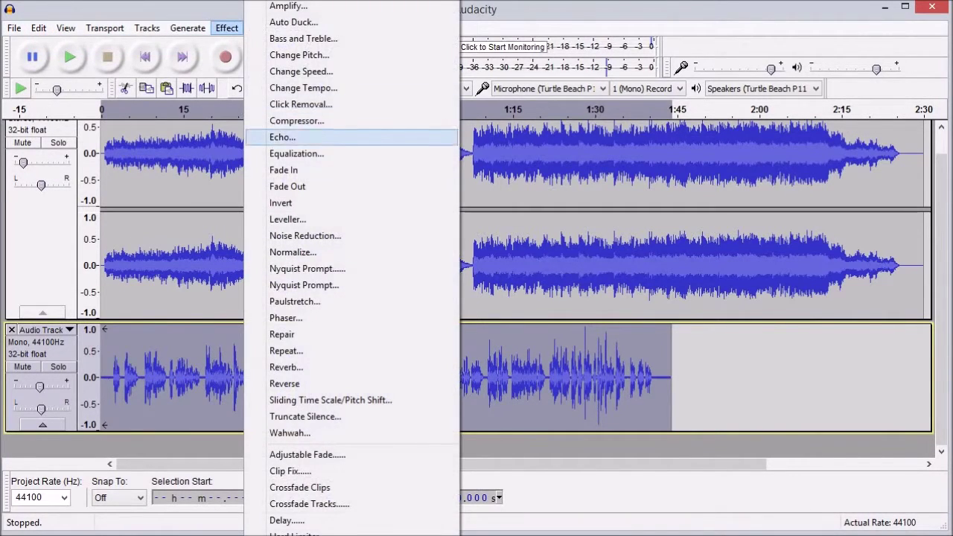
click(296, 153)
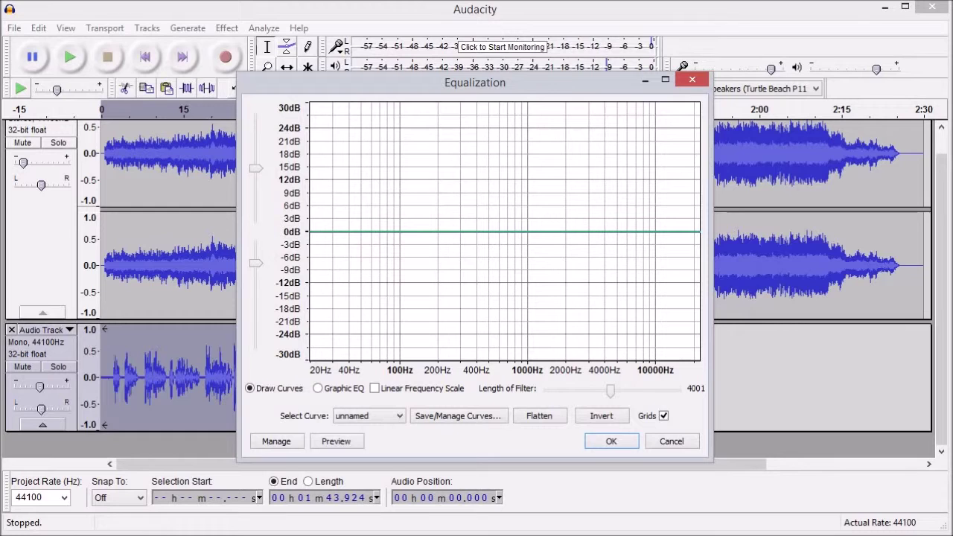
click(370, 417)
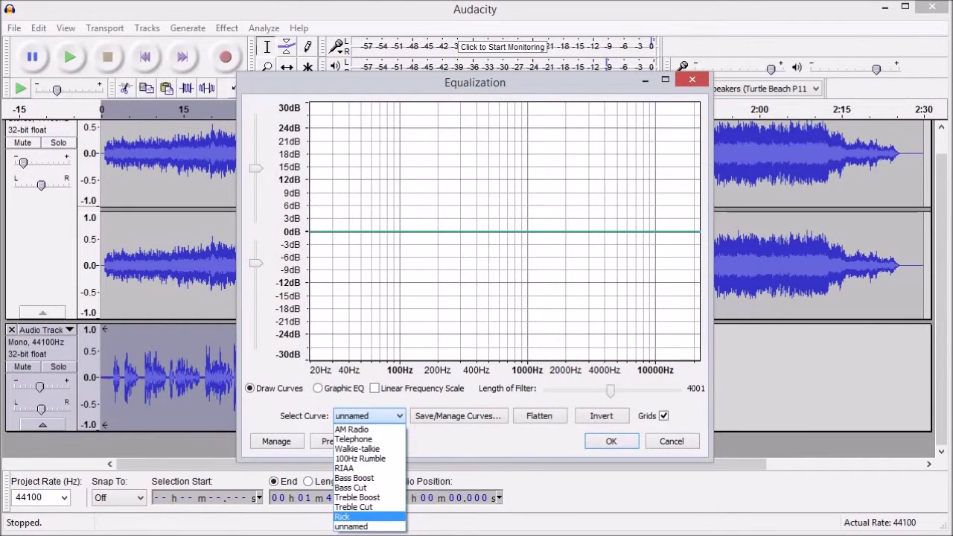
click(365, 517)
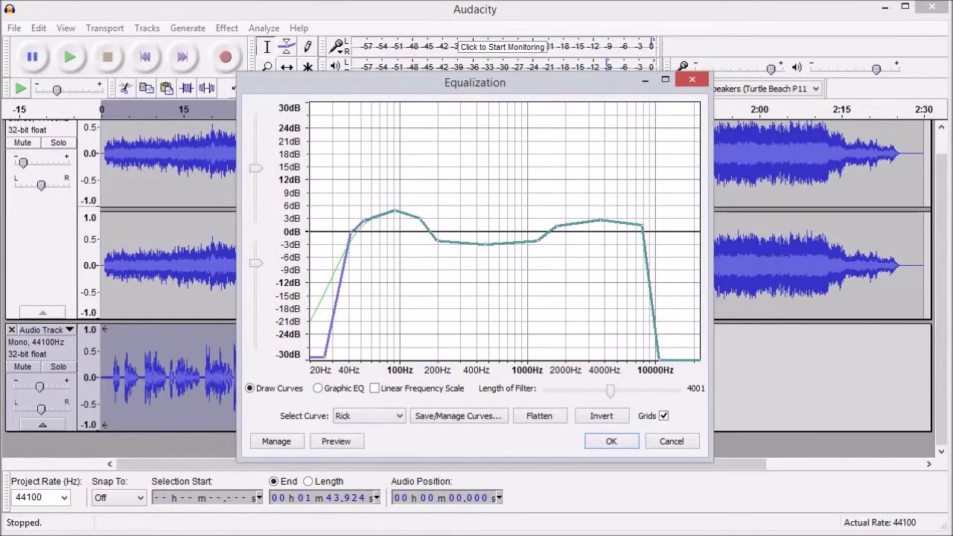
Try the custom curve with its bass boost near 100 Hz lowered to about 2 dB, playing the result and undoing it
drag(394, 211, 368, 223)
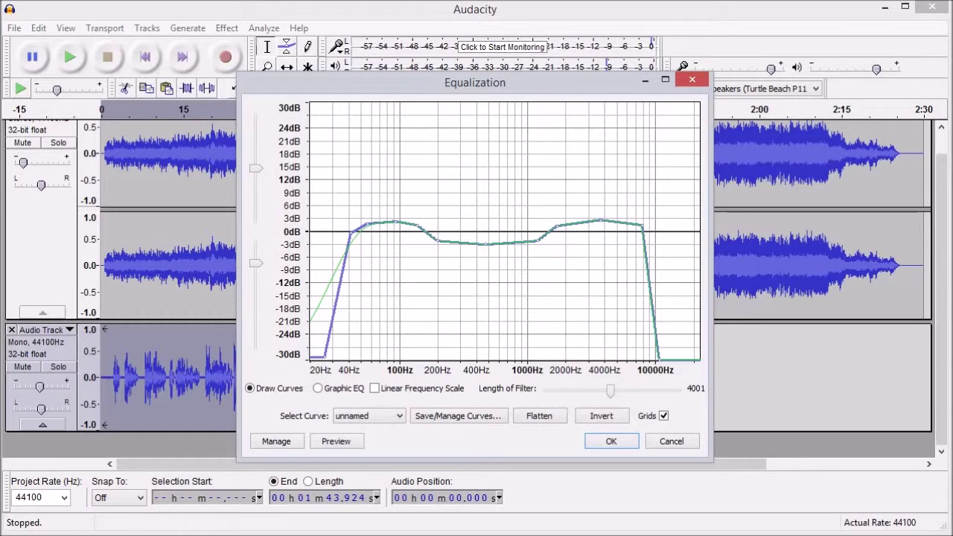
drag(368, 223, 416, 229)
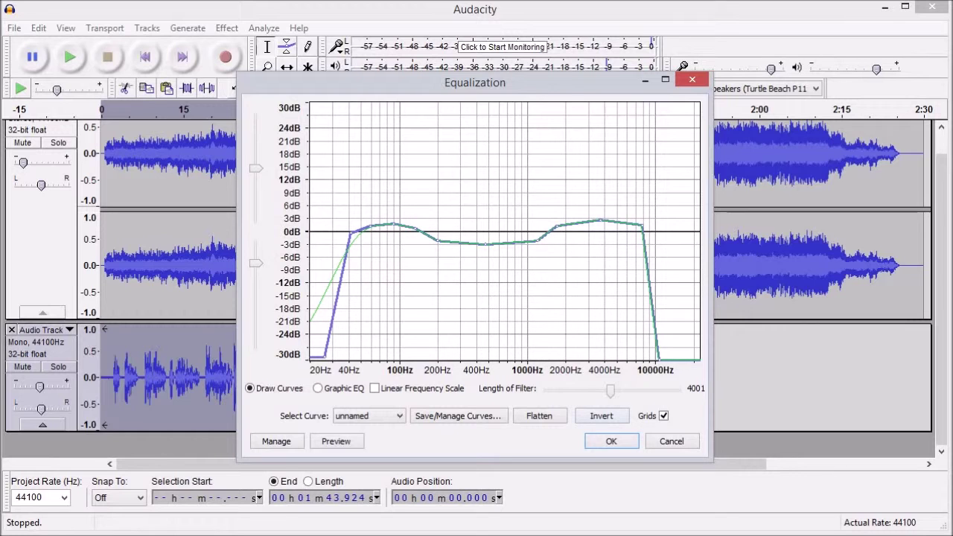
click(611, 441)
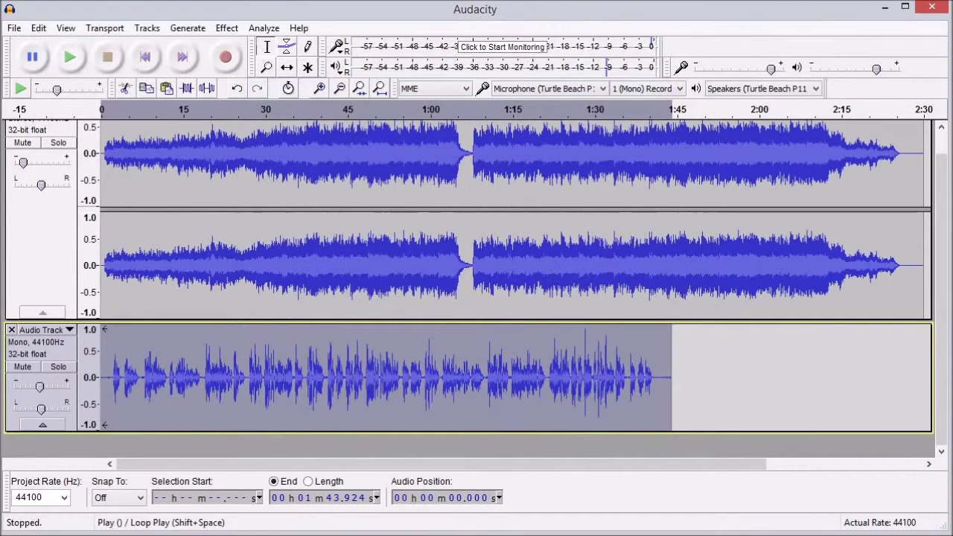
click(69, 57)
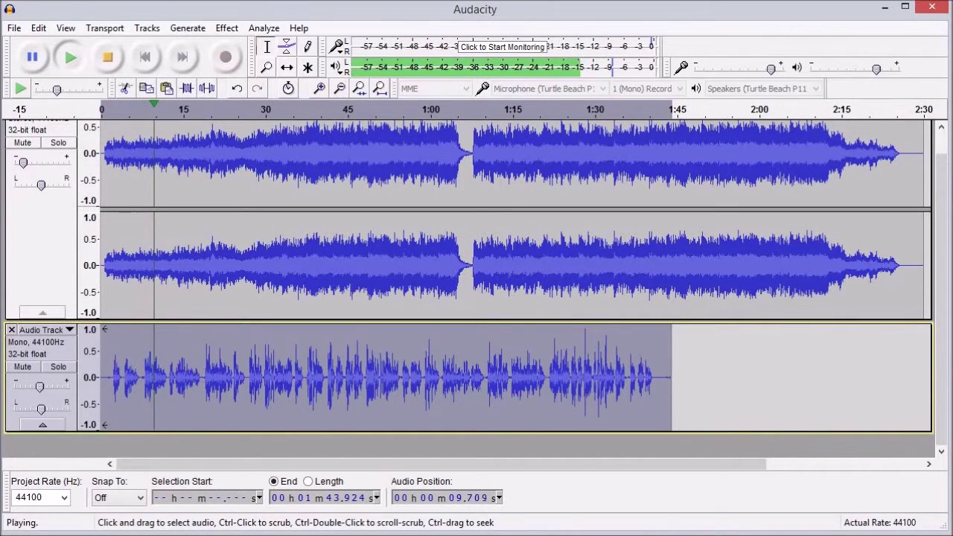
key(space)
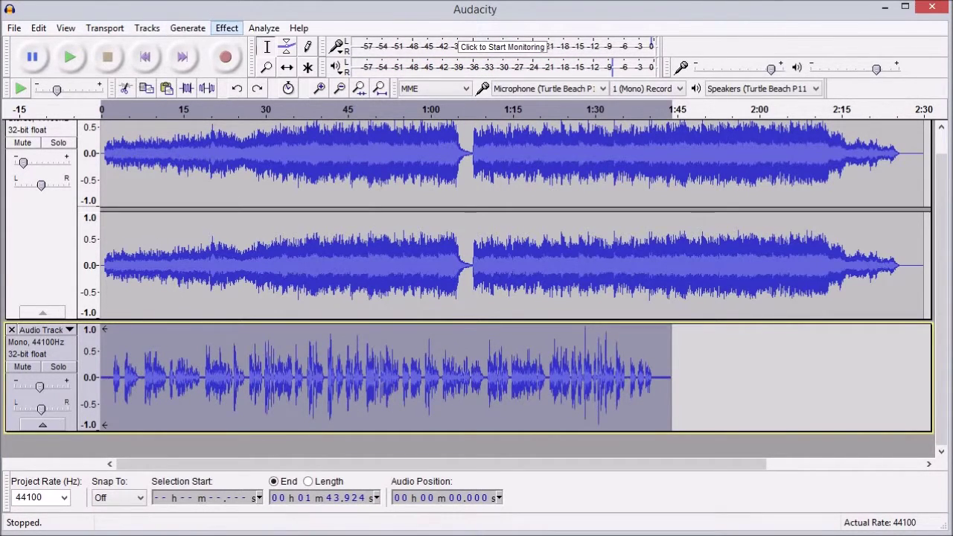
Reopen Equalization for the voice track and reload the unmodified custom curve listed after Treble Cut
click(227, 28)
click(297, 154)
click(368, 416)
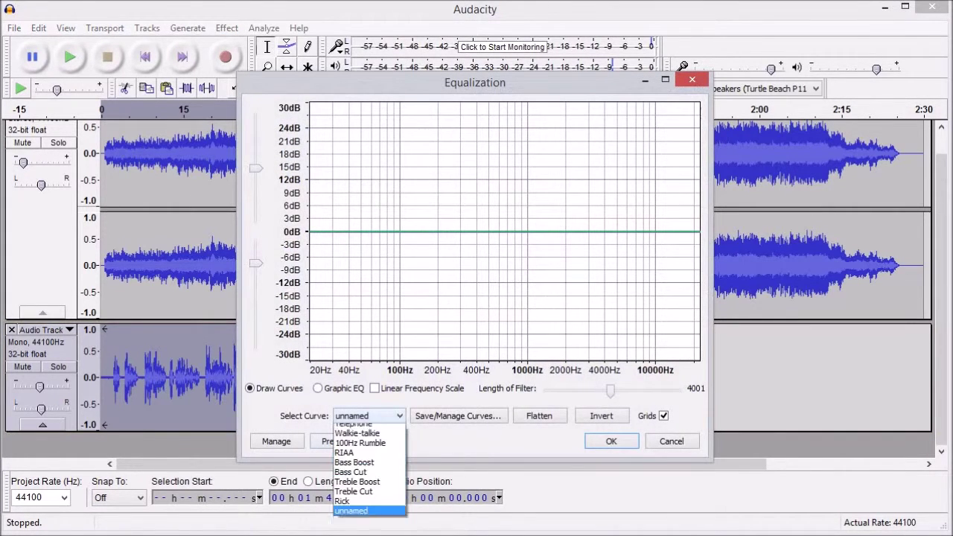
click(365, 517)
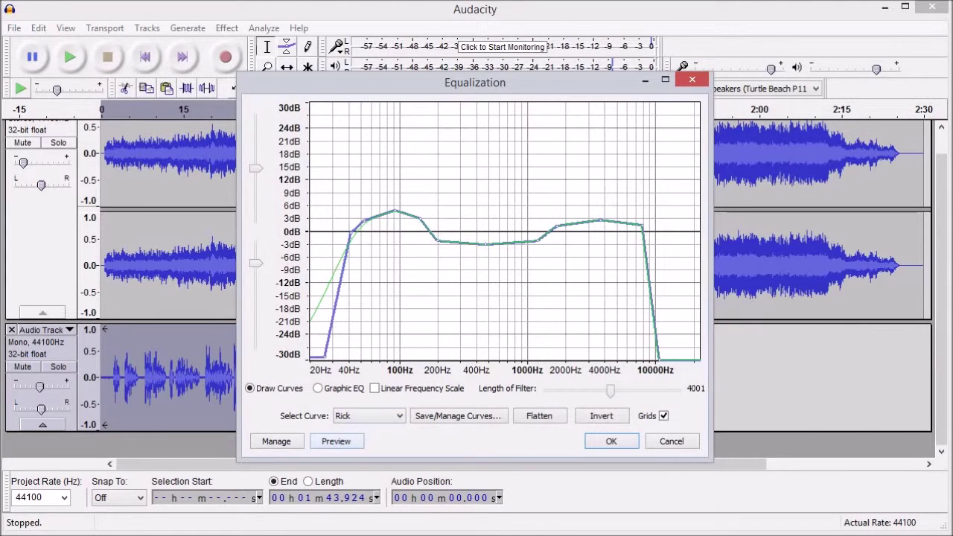
Reshape the equalization curve, lowering the bass boost to about 2 dB and easing the midrange cut to about -2 dB
click(459, 416)
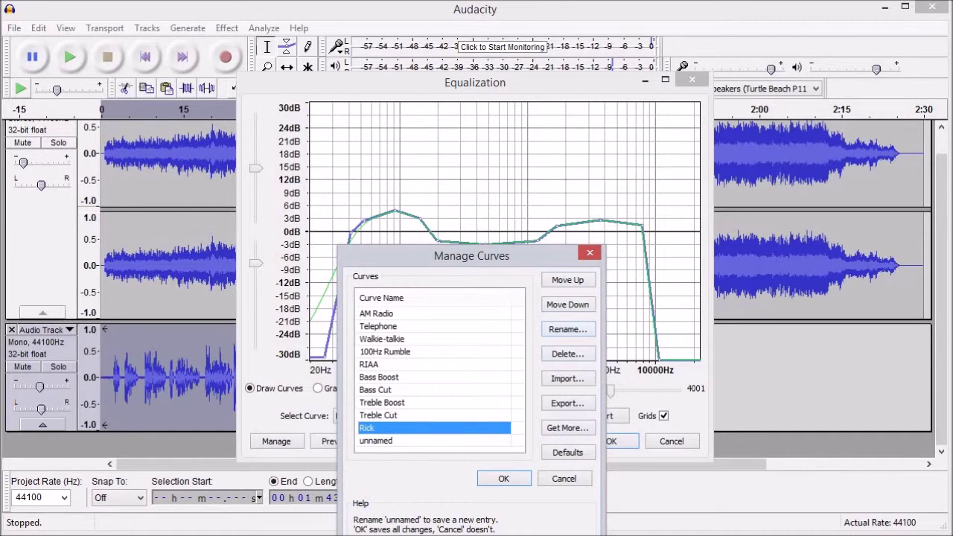
click(564, 479)
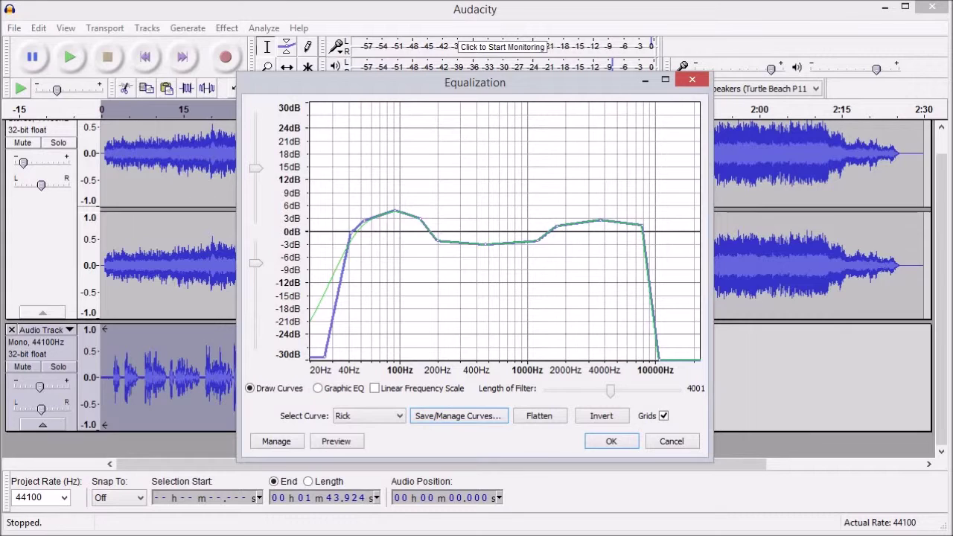
drag(364, 220, 414, 228)
drag(486, 244, 438, 239)
drag(538, 241, 530, 237)
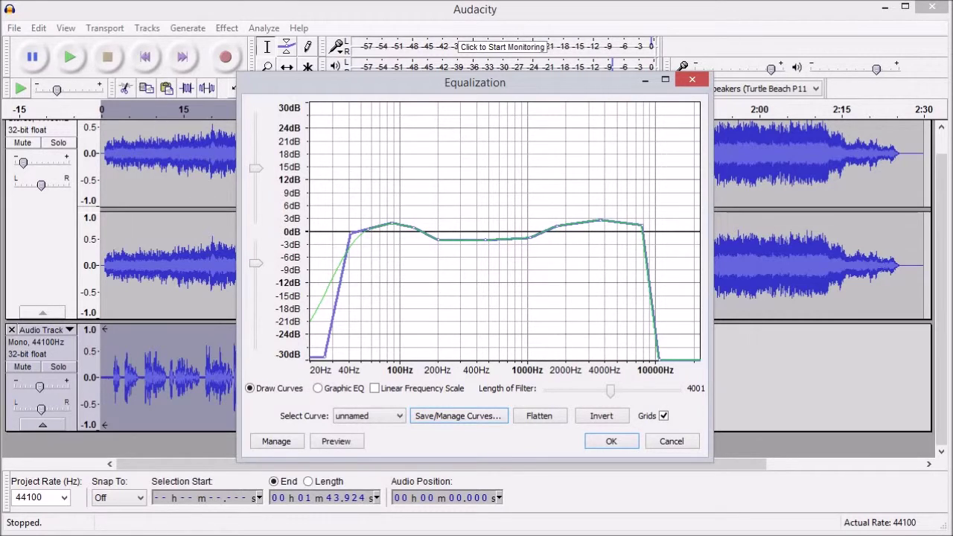
drag(438, 239, 438, 238)
Extend the curve's treble roll-off to start at about 10000 Hz, lower the bass peak to about 1 dB, and apply the equalization
drag(642, 225, 655, 229)
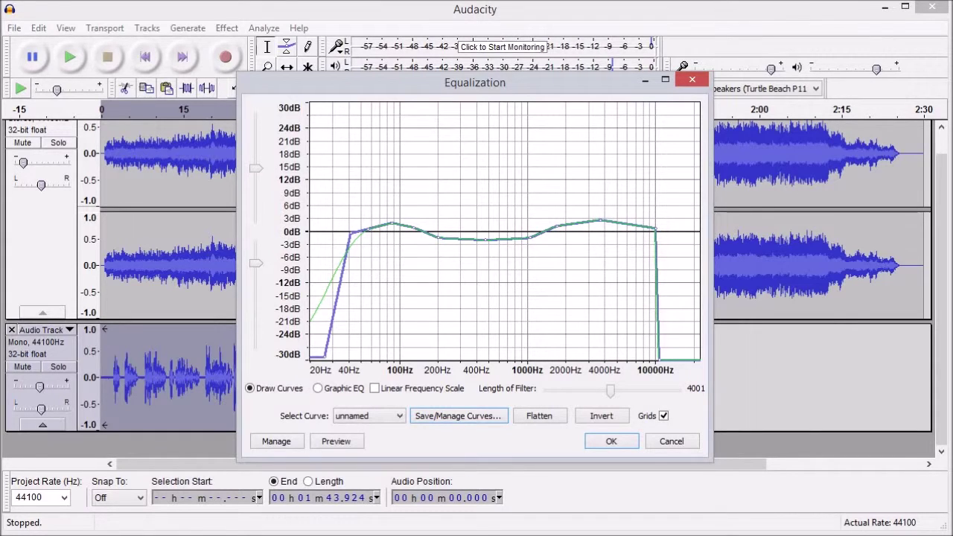
drag(659, 360, 668, 356)
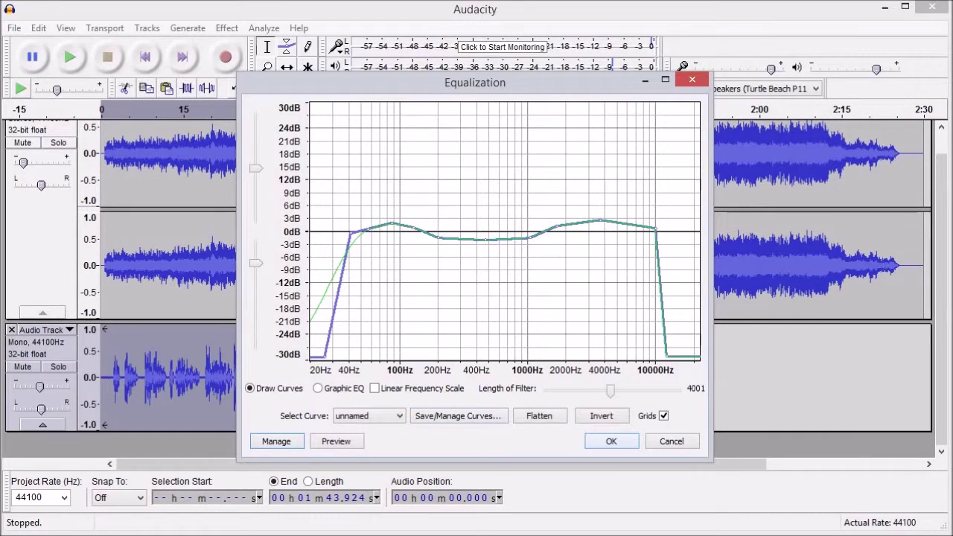
click(335, 441)
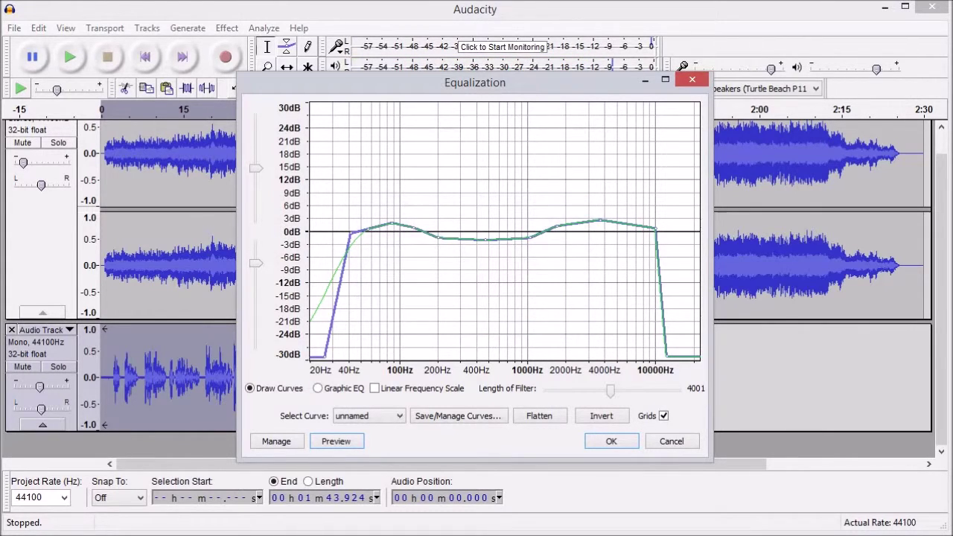
drag(392, 224, 393, 94)
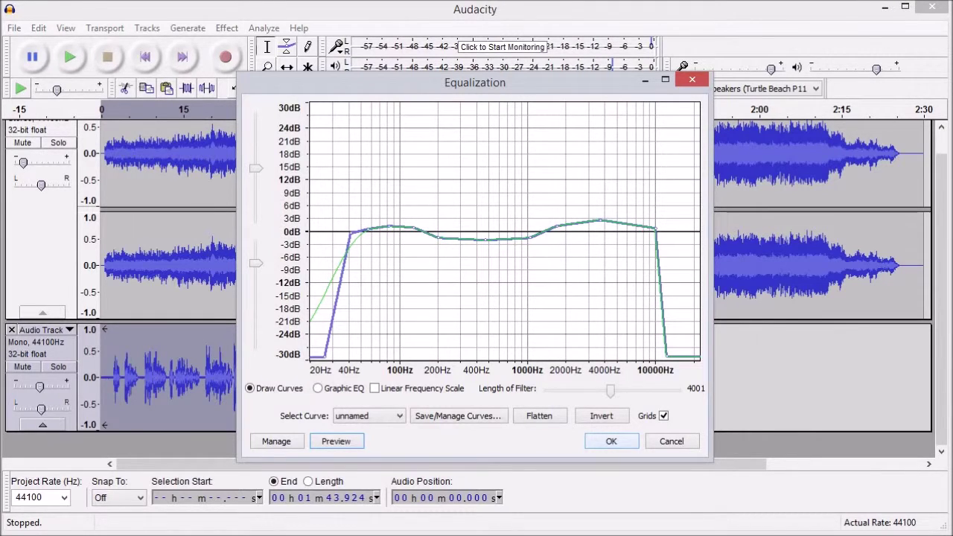
click(612, 442)
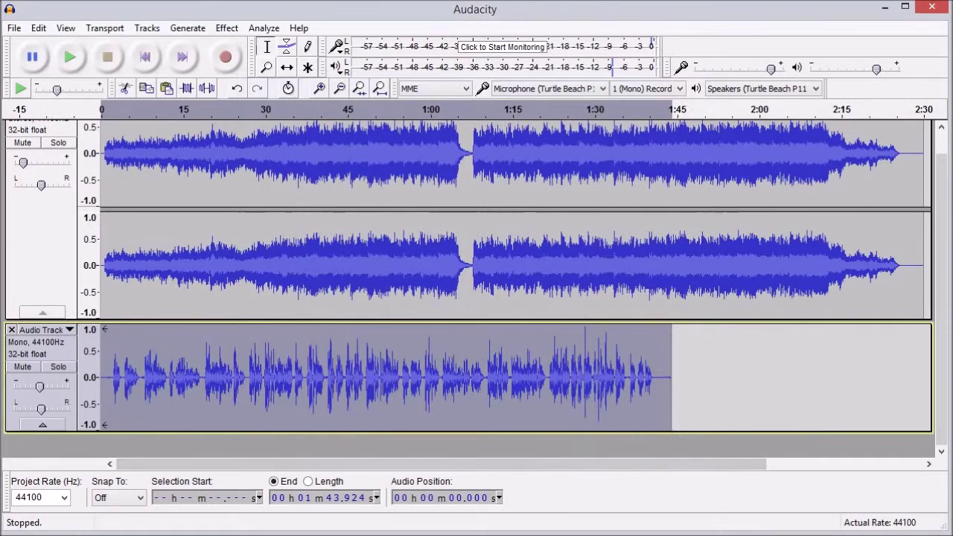
Play back the equalized mix, and mute the stereo music track to audition the voice track alone from about 23 seconds
key(space)
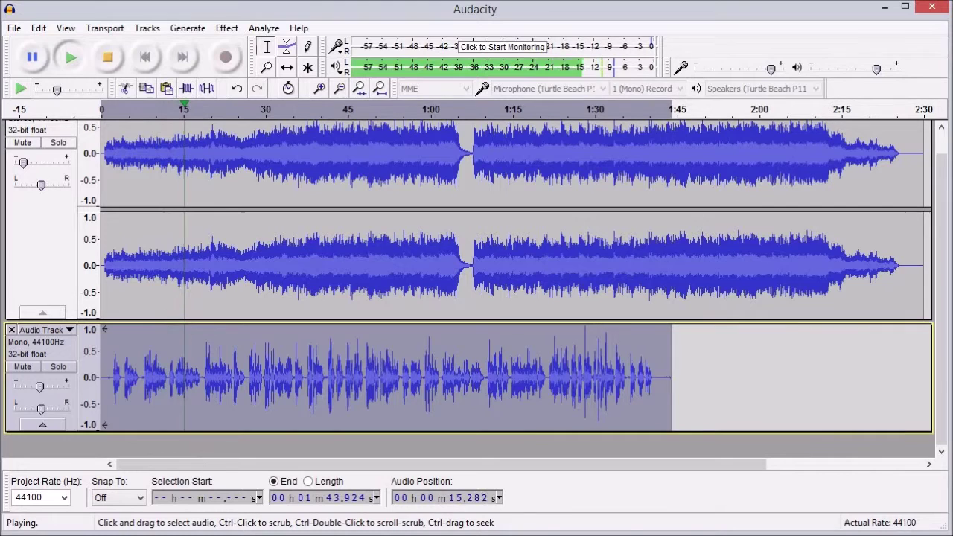
key(space)
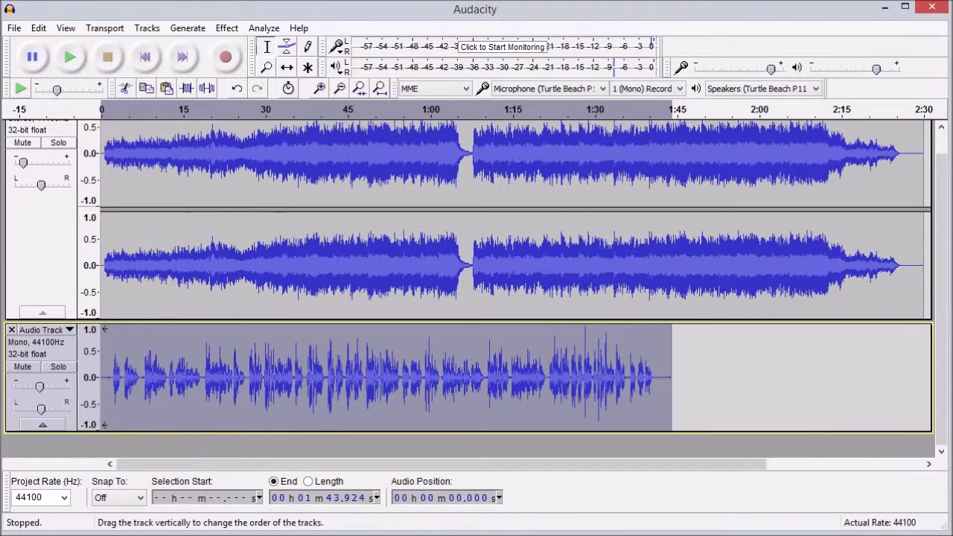
click(23, 142)
click(230, 373)
key(space)
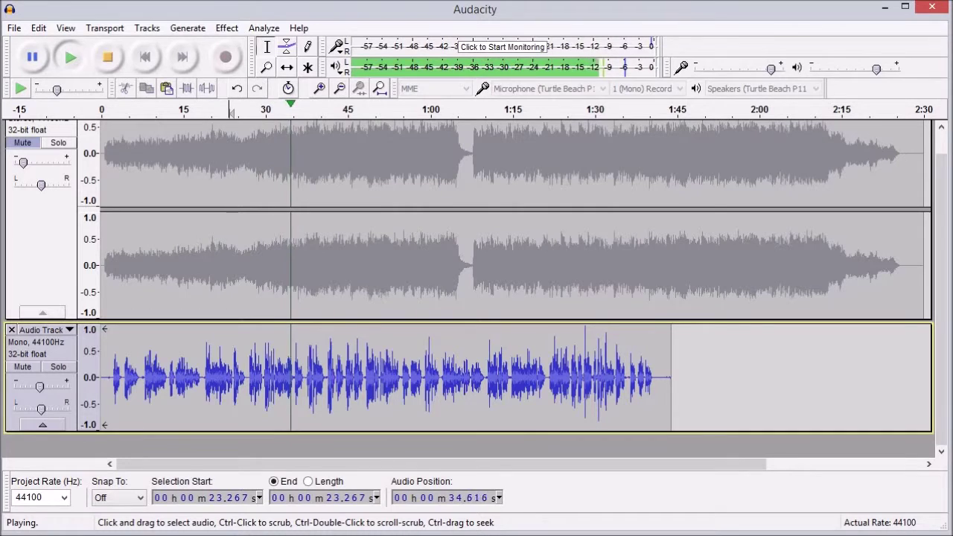
key(space)
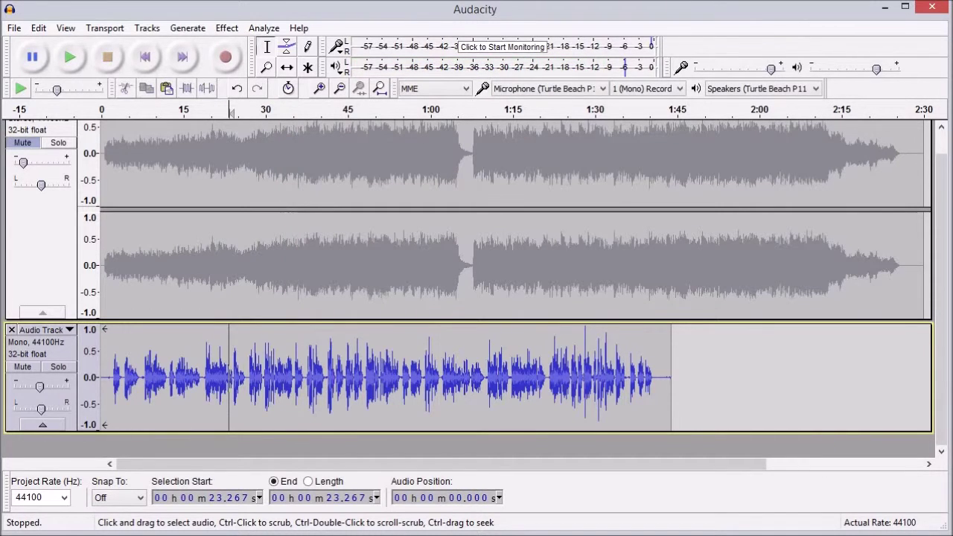
Listen to the silent stretch at the end of the voice track and select its noise from about 1:40.7 to 1:42.7
drag(655, 377, 672, 376)
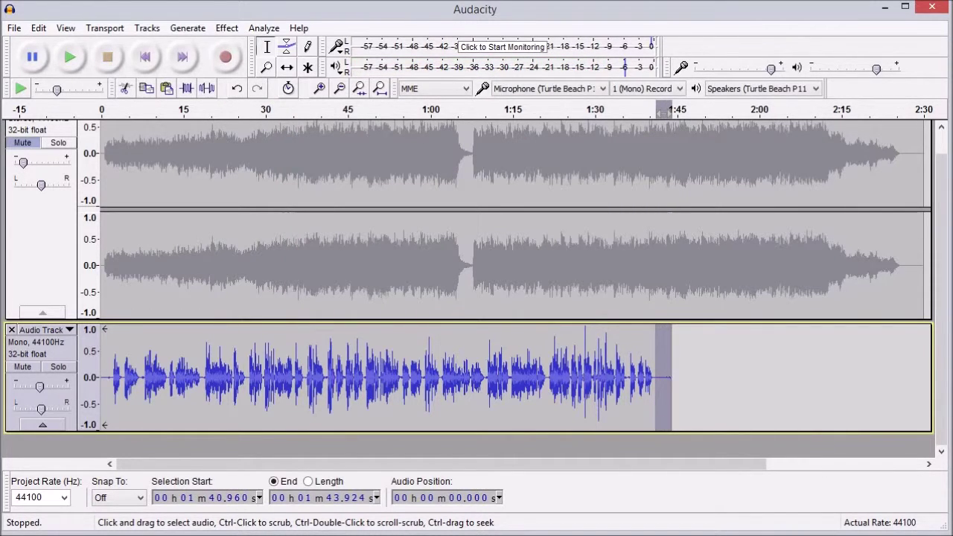
key(space)
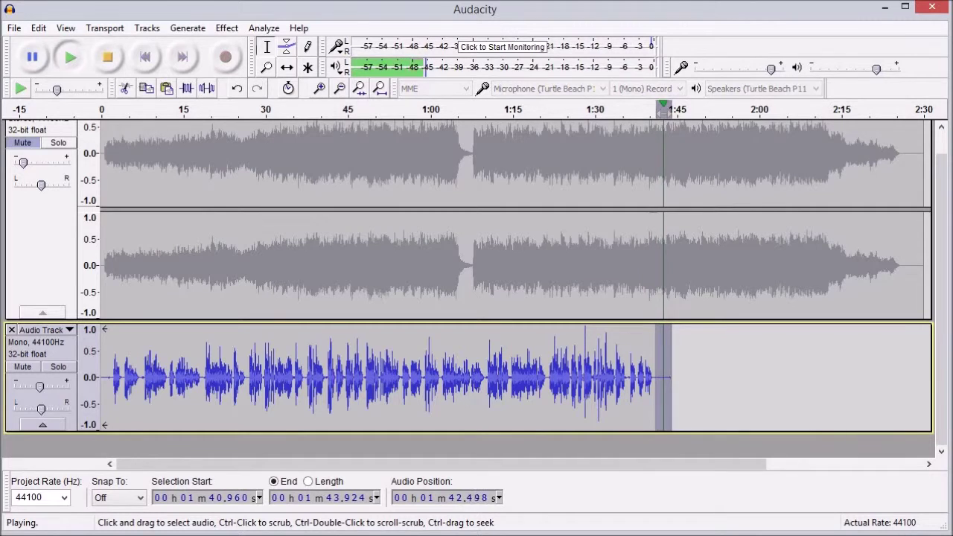
key(space)
drag(654, 376, 656, 376)
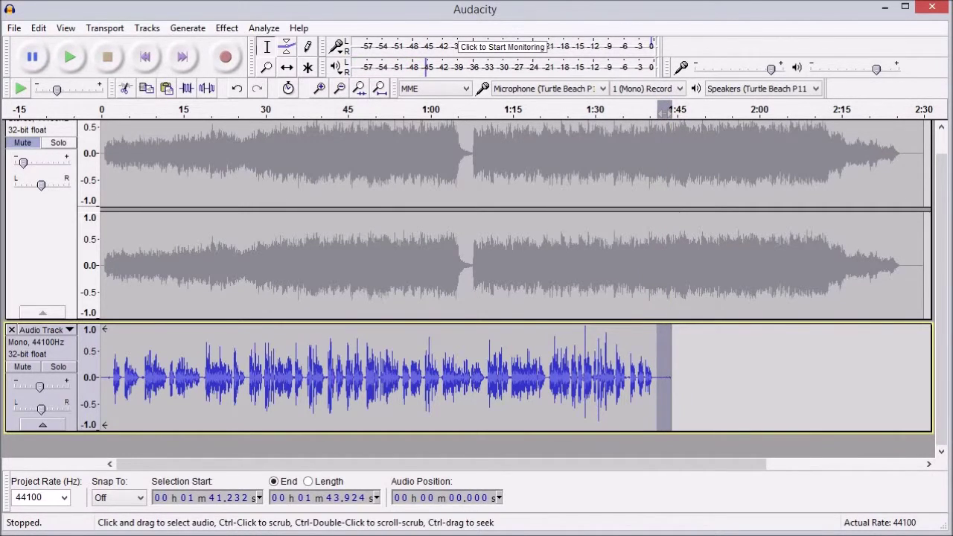
click(654, 376)
drag(654, 376, 665, 376)
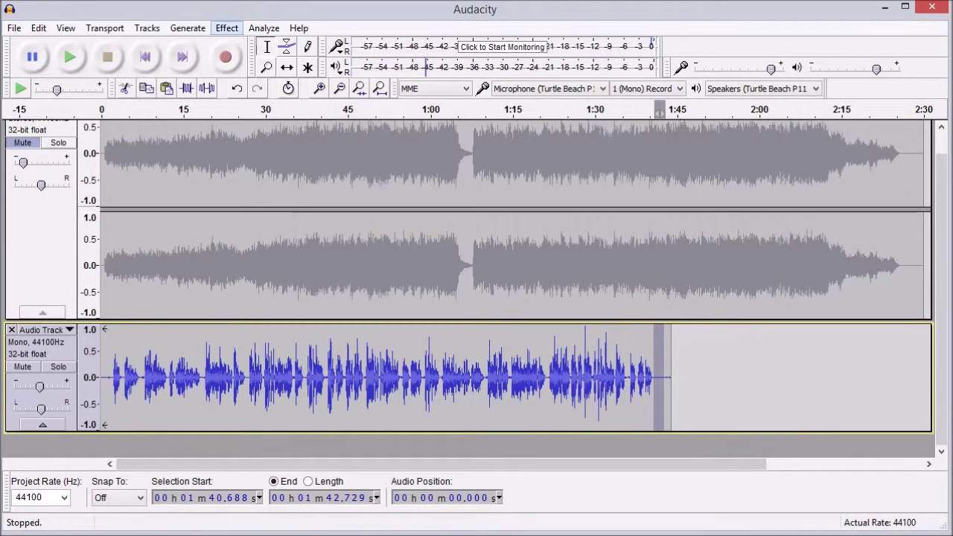
Try to open the Hard Limiter effect on the selected noise section
click(227, 28)
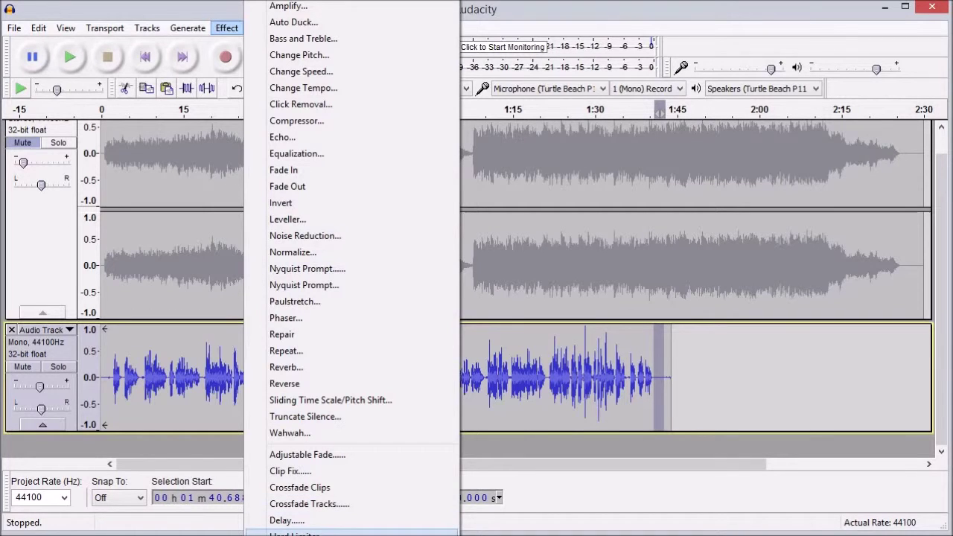
click(295, 533)
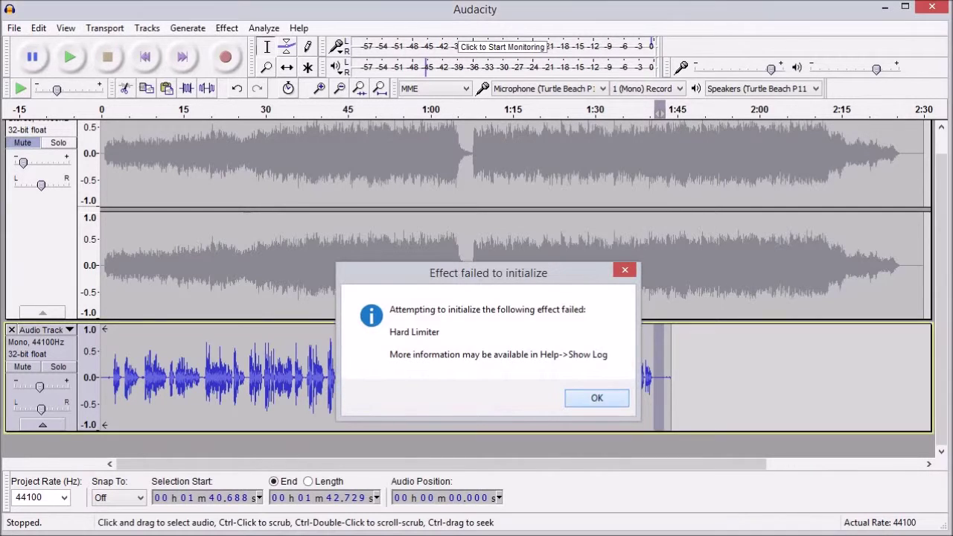
key(Return)
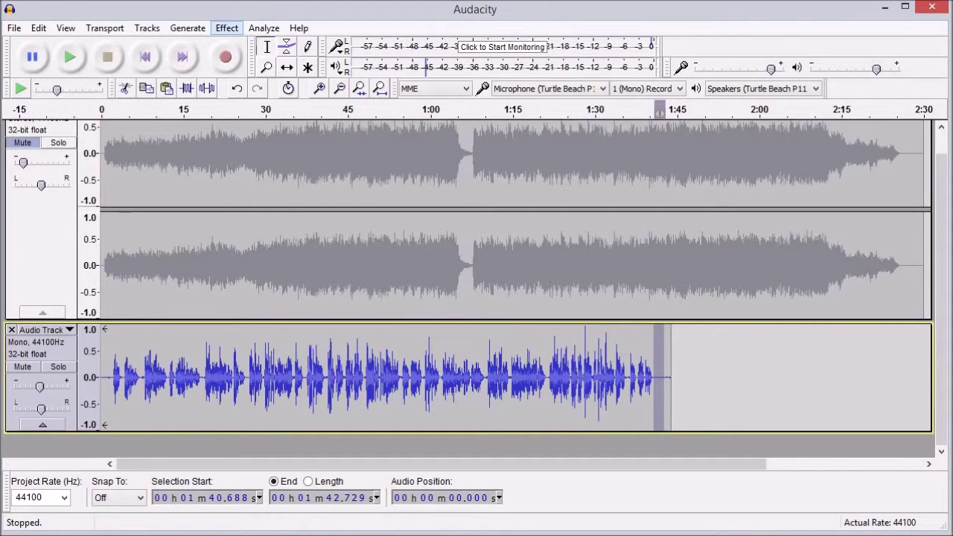
Capture a Noise Reduction noise profile from the selected silent section of the voice track
click(227, 27)
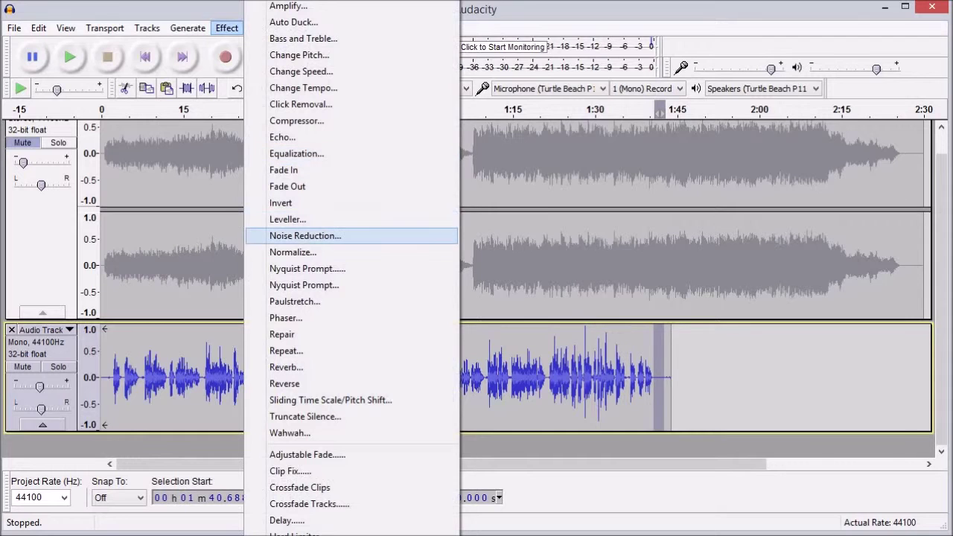
click(306, 236)
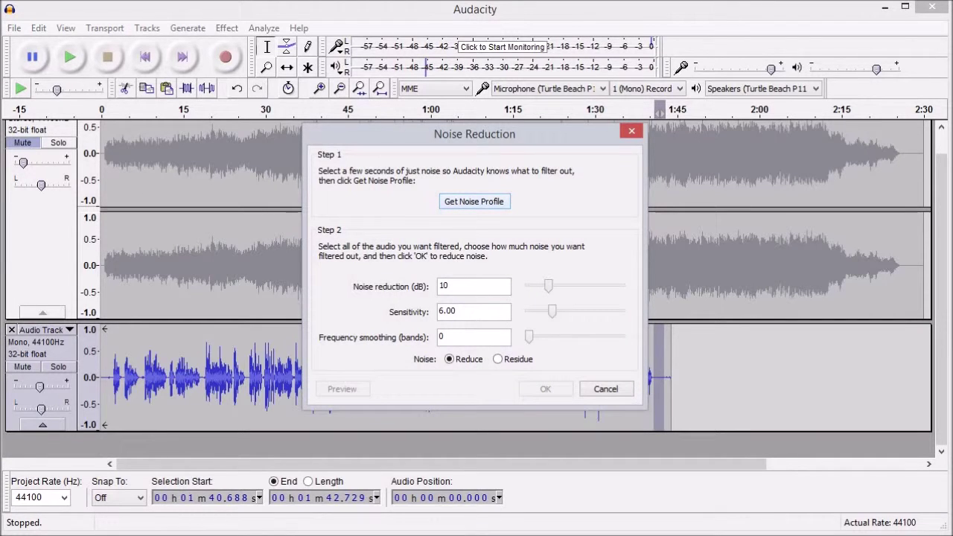
click(474, 201)
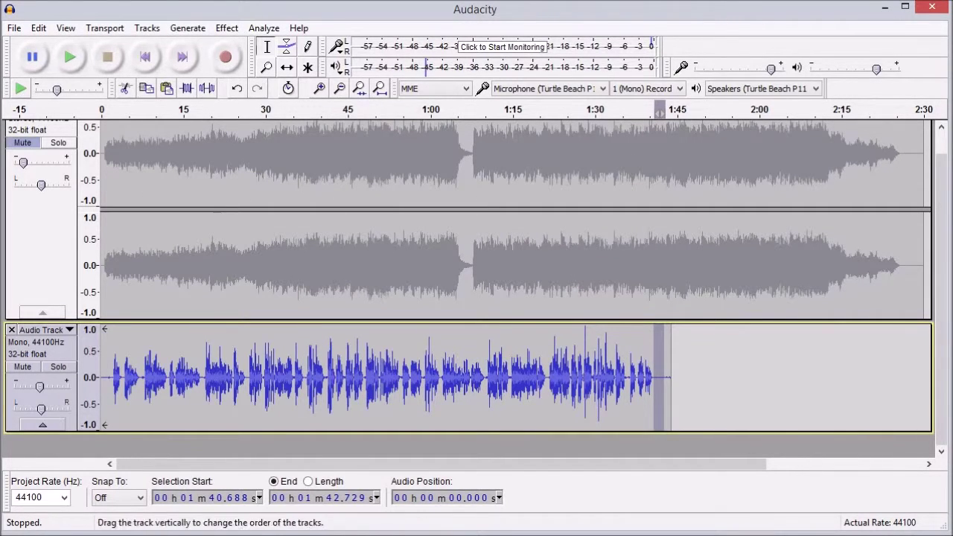
Apply Noise Reduction to the entire voice track with 8 dB reduction, sensitivity 6.00 and 0 frequency smoothing bands
click(57, 348)
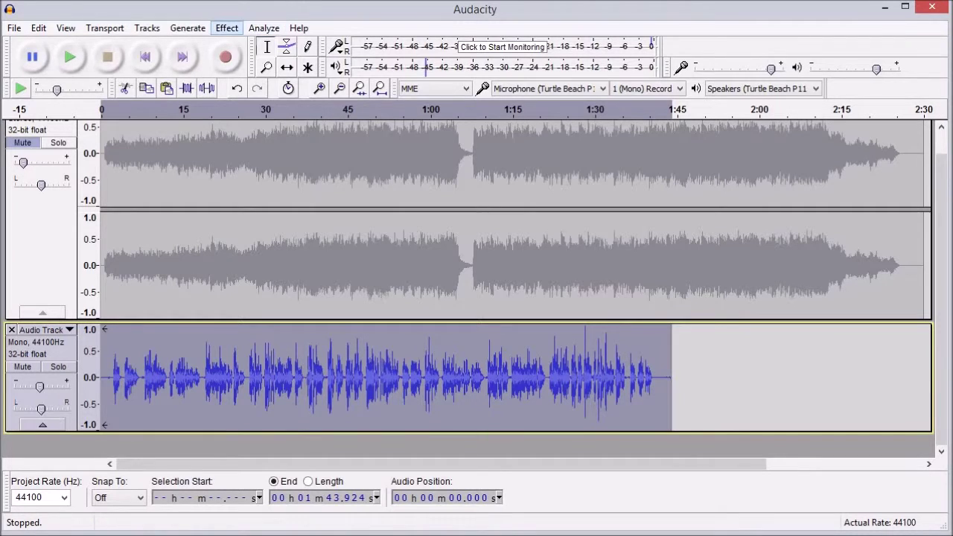
click(227, 27)
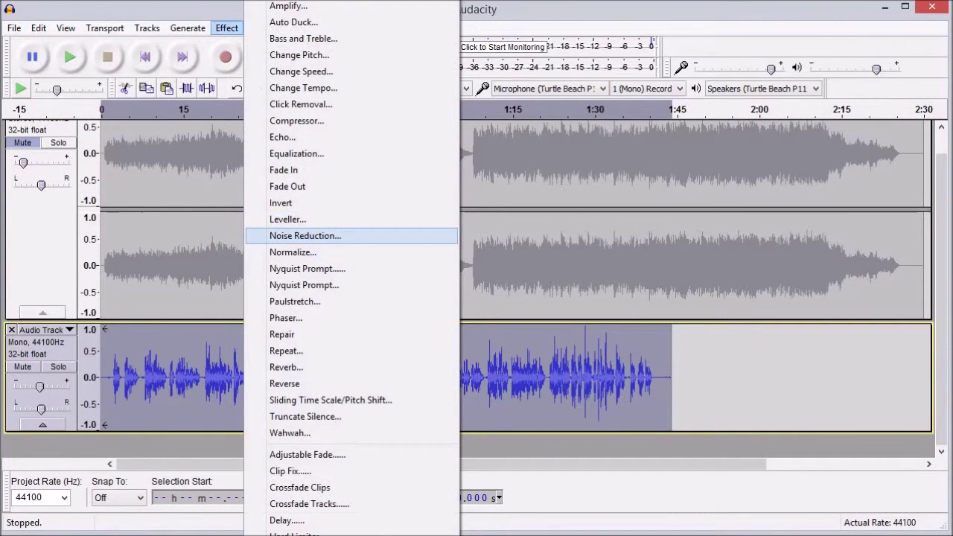
click(305, 235)
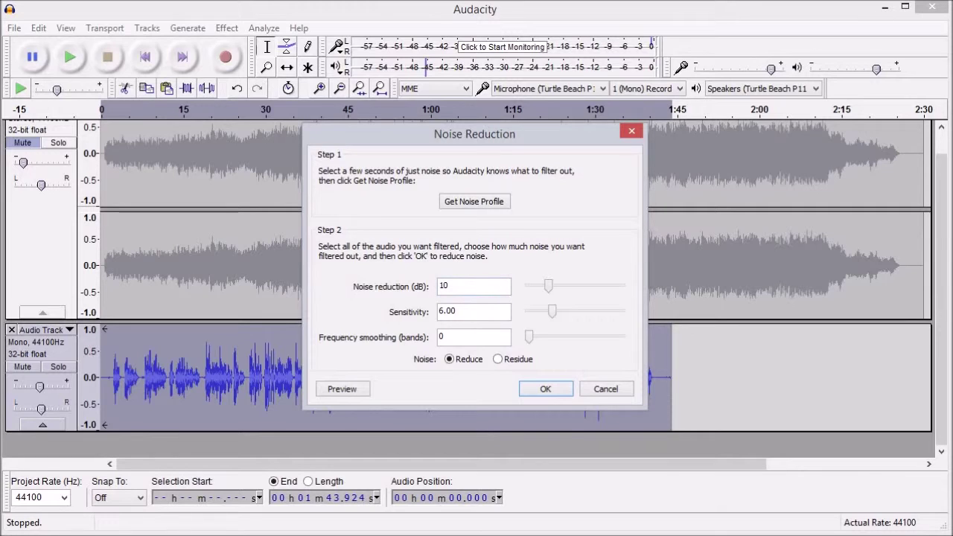
key(Left)
drag(543, 286, 545, 286)
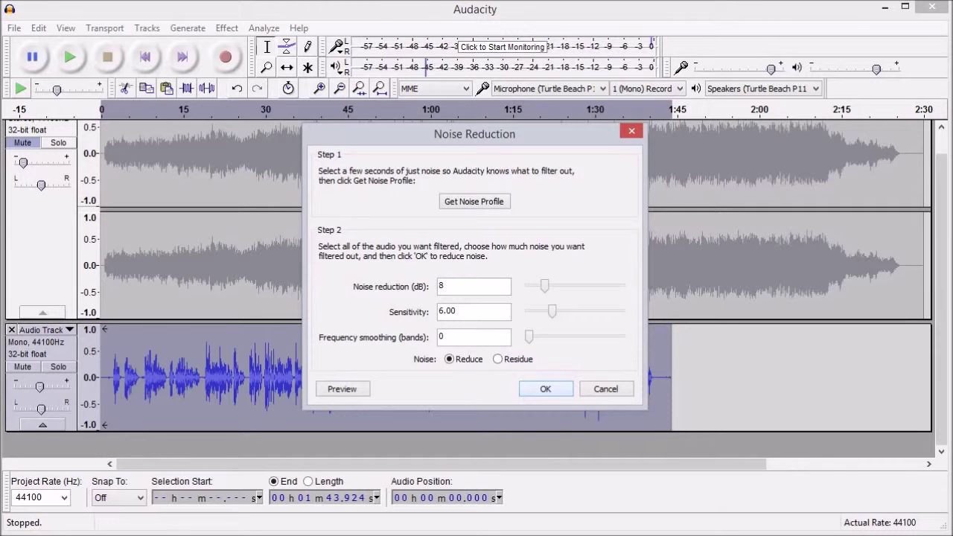
key(Return)
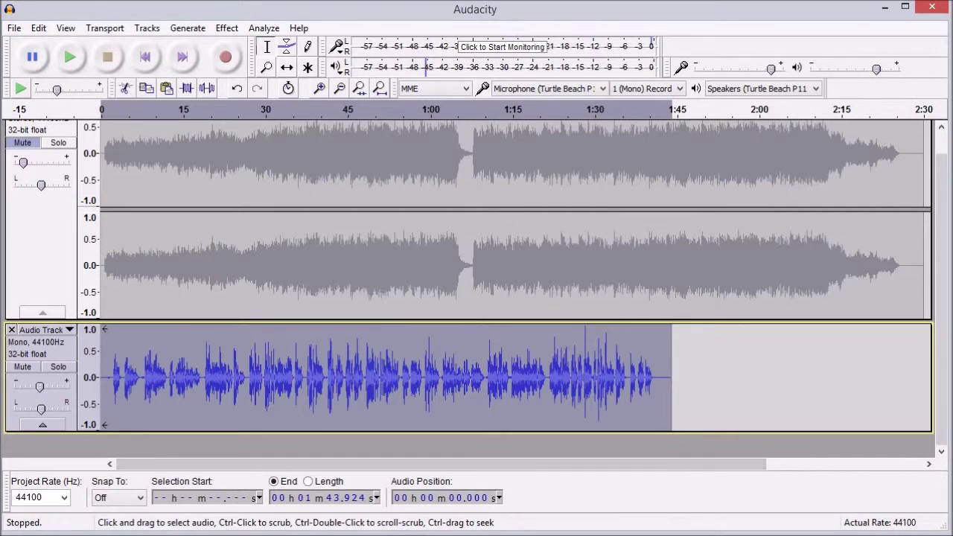
Shrink the music track and enlarge the voice track to inspect its ending, and undo the noise reduction
drag(495, 321, 495, 237)
drag(636, 320, 630, 320)
drag(521, 370, 521, 448)
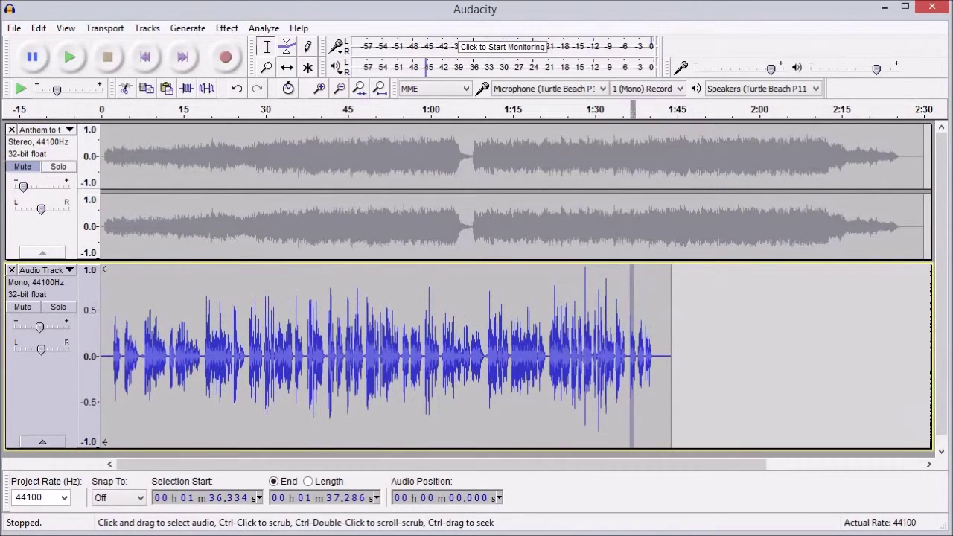
click(663, 358)
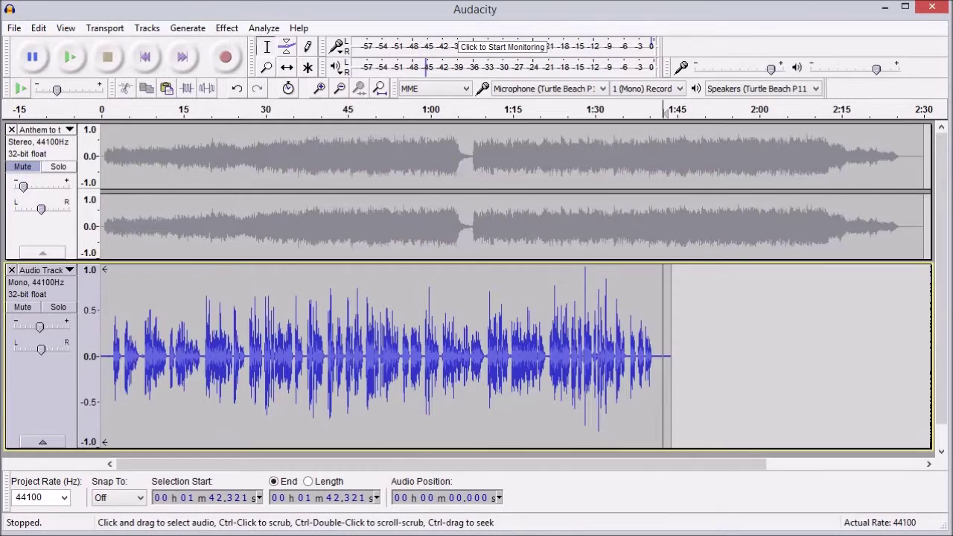
key(ctrl+z)
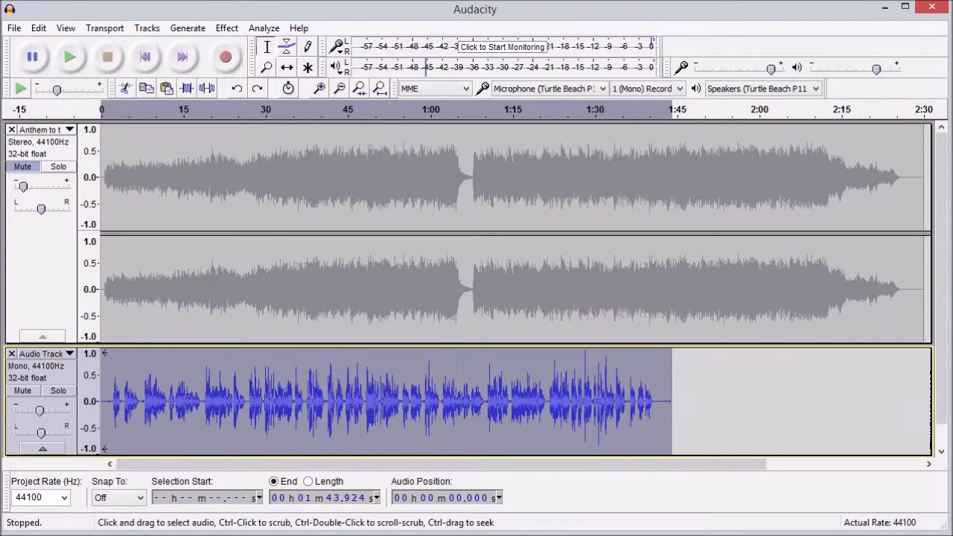
Enlarge the voice track's silent ending around 1:41 and play it to examine the unprocessed background noise
drag(654, 401, 664, 401)
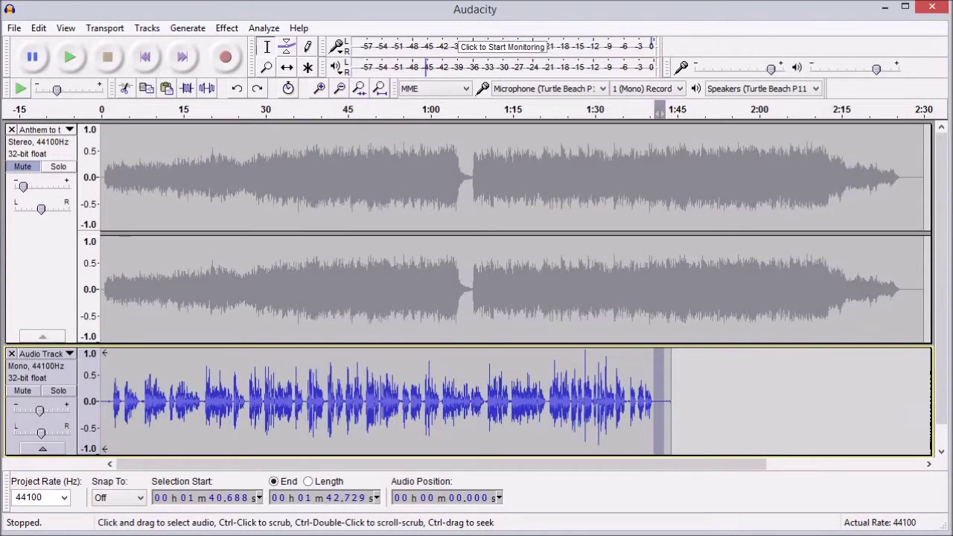
drag(654, 345, 654, 237)
drag(652, 347, 652, 454)
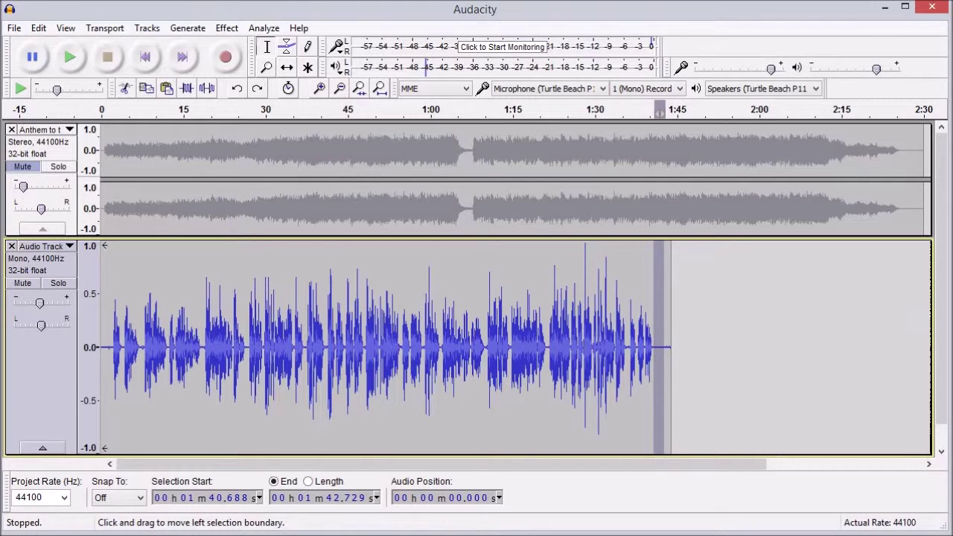
scroll(654, 348, up, 3)
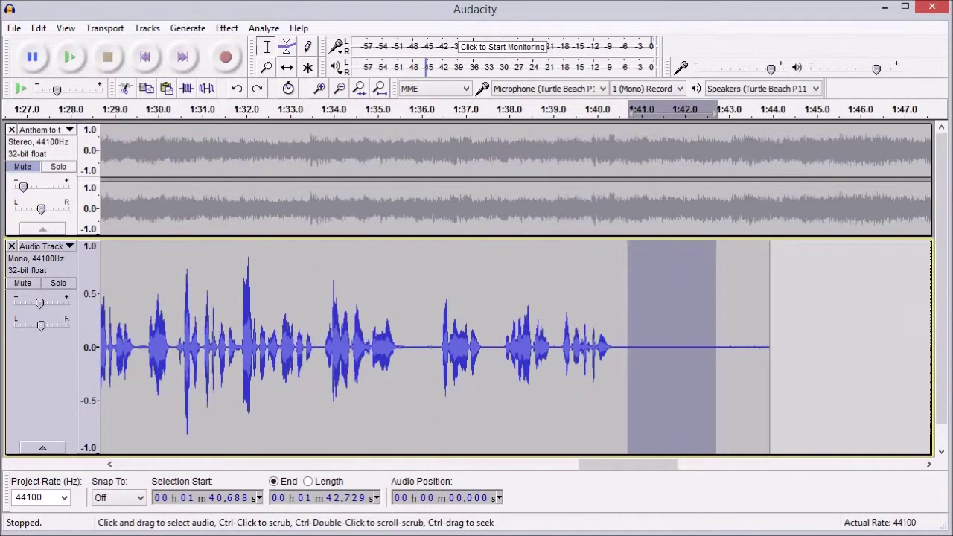
click(659, 347)
key(space)
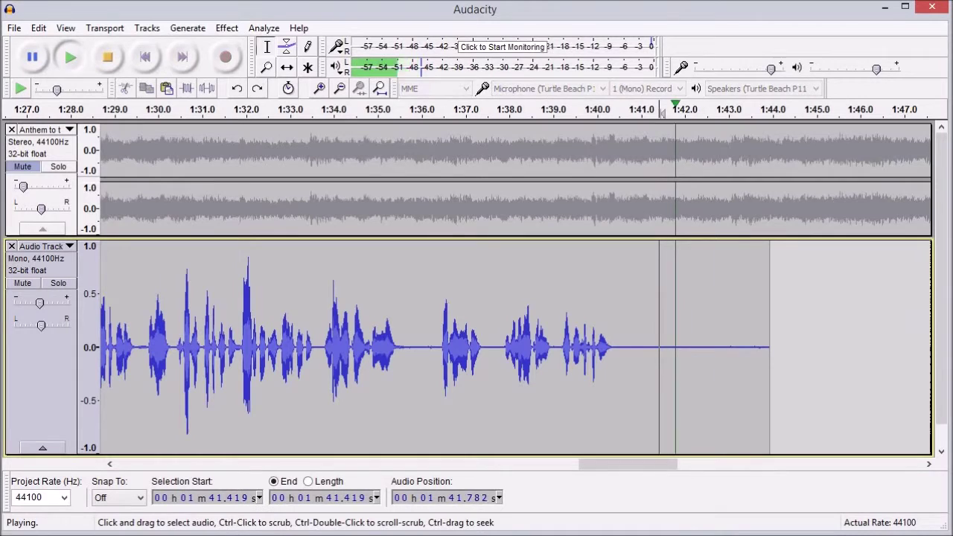
key(space)
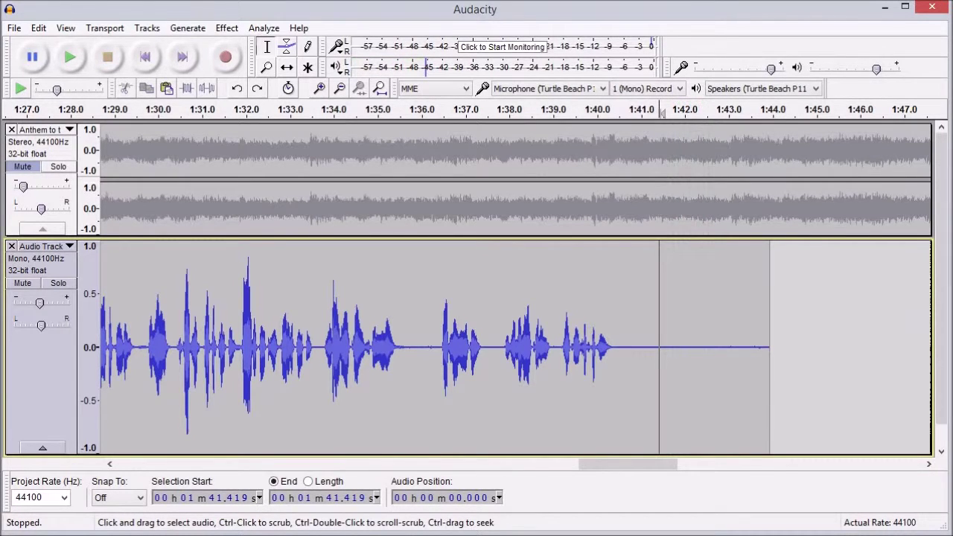
Reapply Noise Reduction to the entire voice track with 8 dB reduction, sensitivity 6.00 and 0 frequency smoothing bands
scroll(645, 347, up, 2)
scroll(648, 347, down, 1)
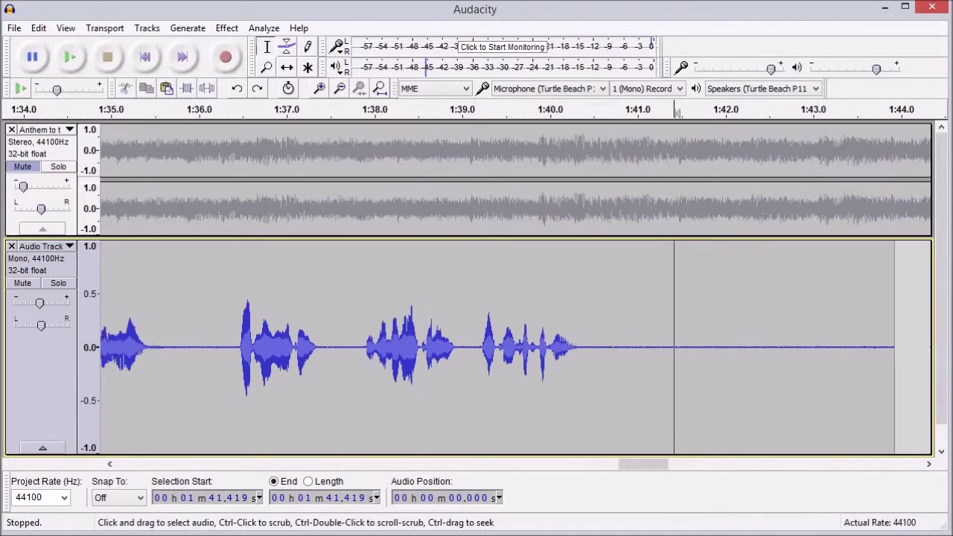
click(41, 372)
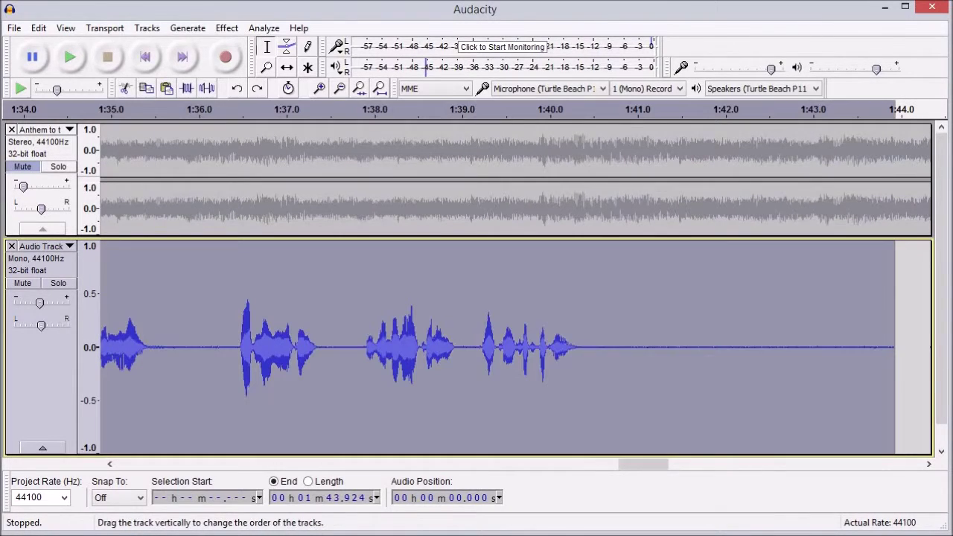
click(227, 27)
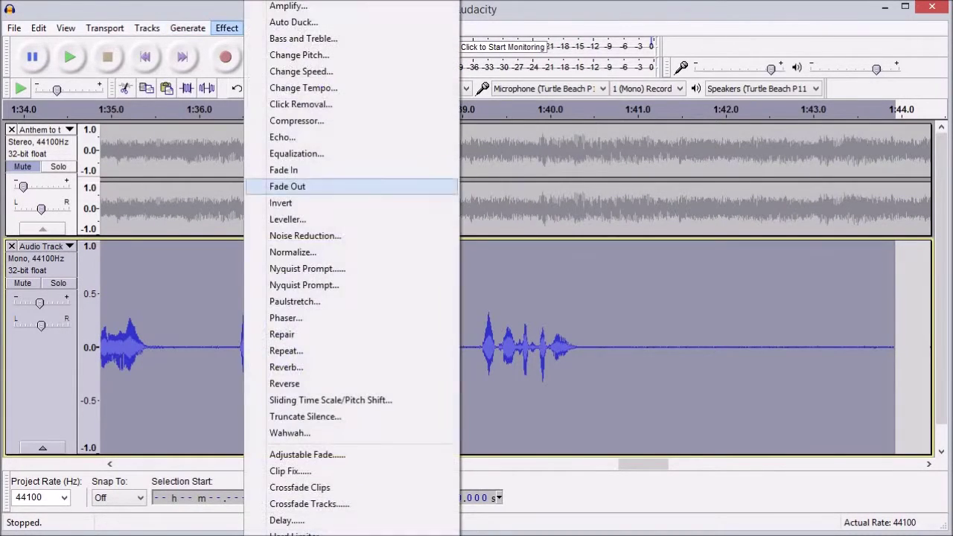
click(305, 235)
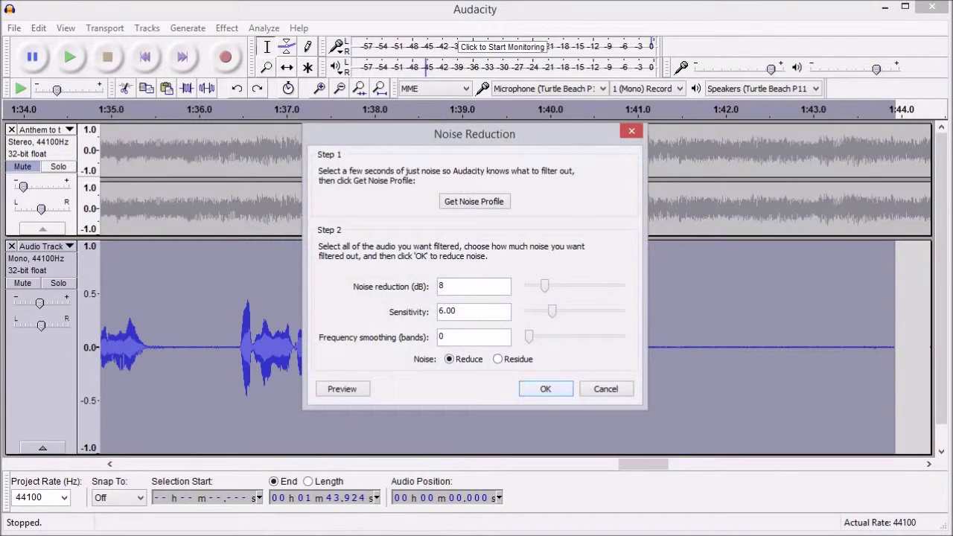
key(Return)
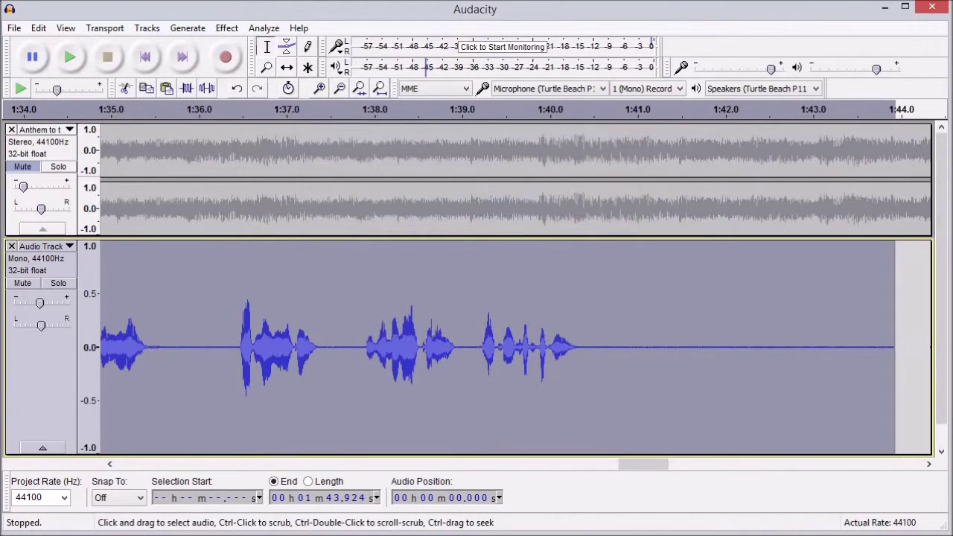
Play the voice track's silent ending from about 1:40.5 and its last phrases from about 1:36.3 to check the noise reduction
click(590, 347)
key(space)
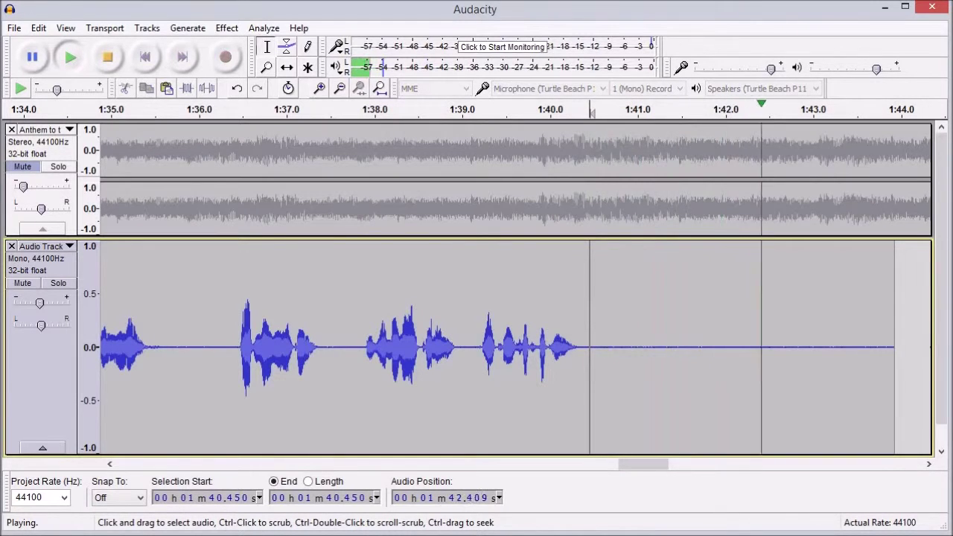
key(space)
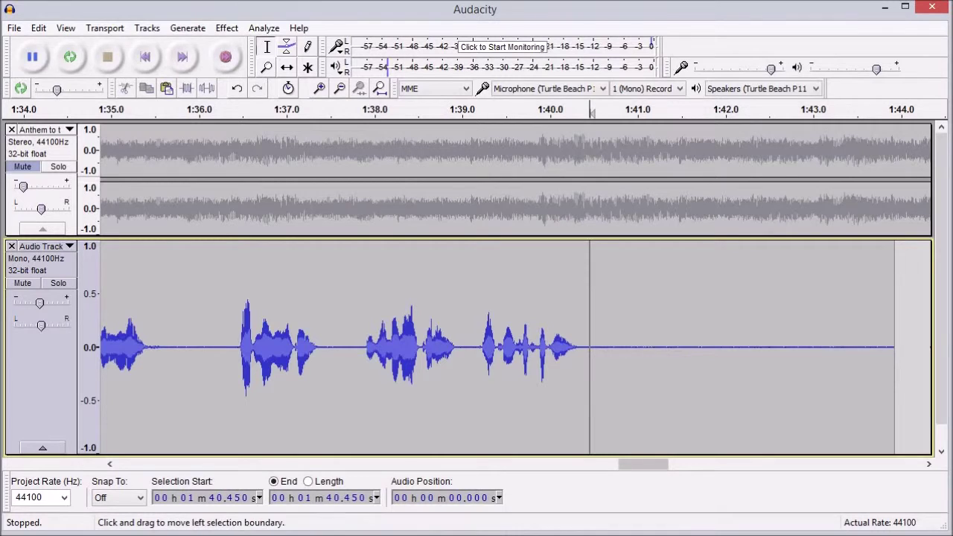
scroll(590, 372, right, 1)
click(189, 357)
key(space)
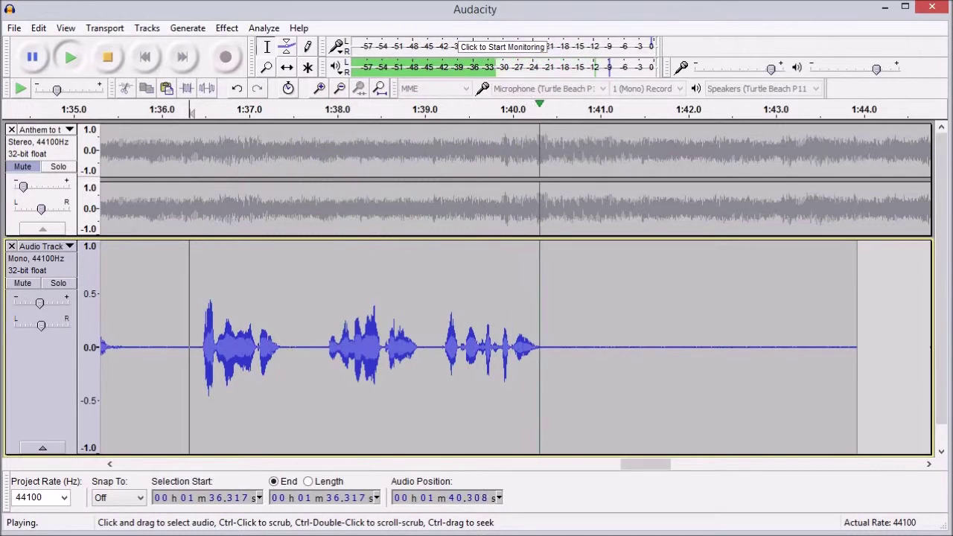
key(space)
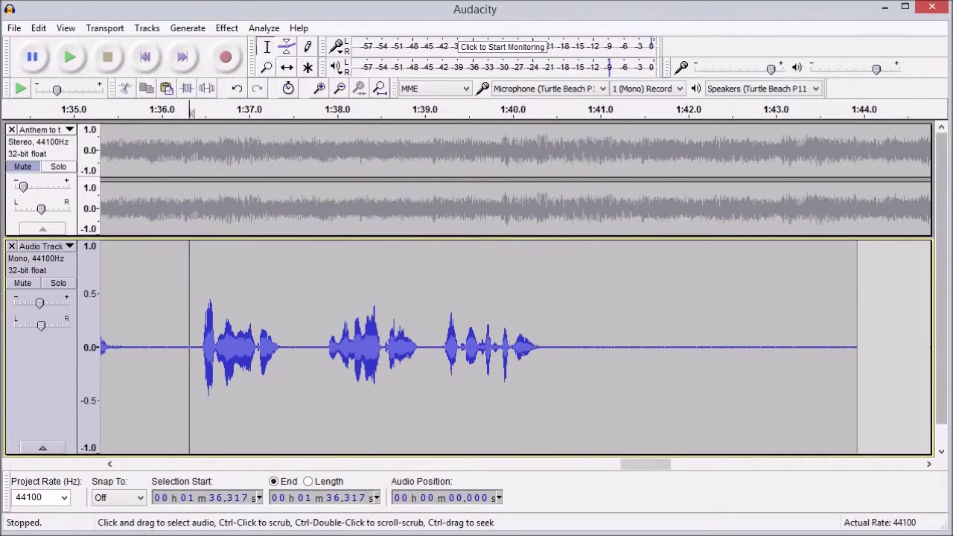
Return to the start of the project and unmute the music track
drag(942, 279, 942, 299)
scroll(605, 313, right, 1)
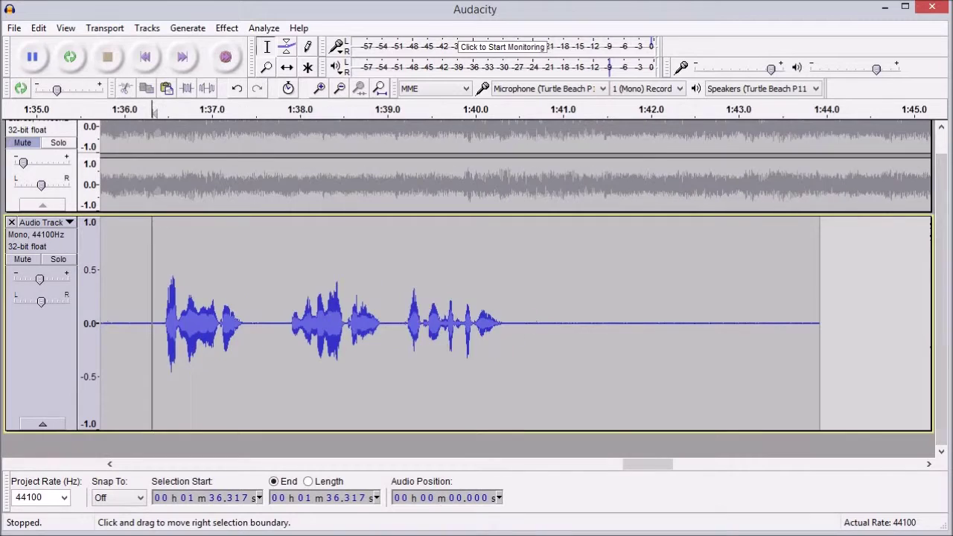
scroll(605, 313, down, 1)
scroll(607, 313, down, 1)
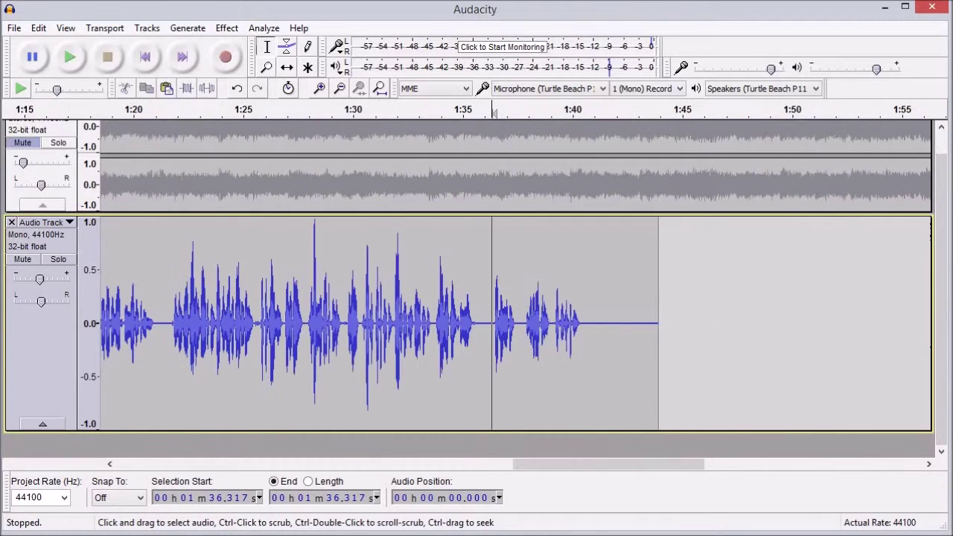
drag(610, 464, 203, 464)
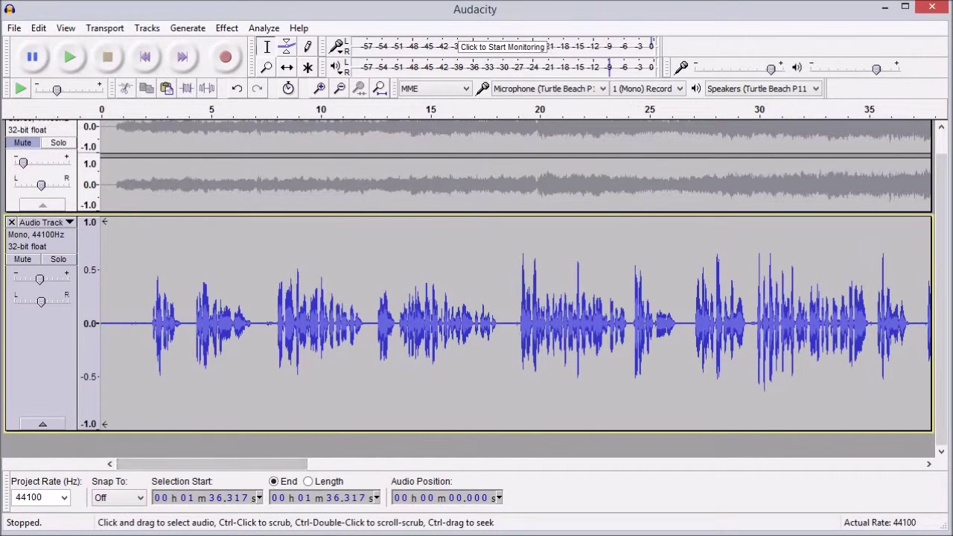
scroll(476, 289, up, 1)
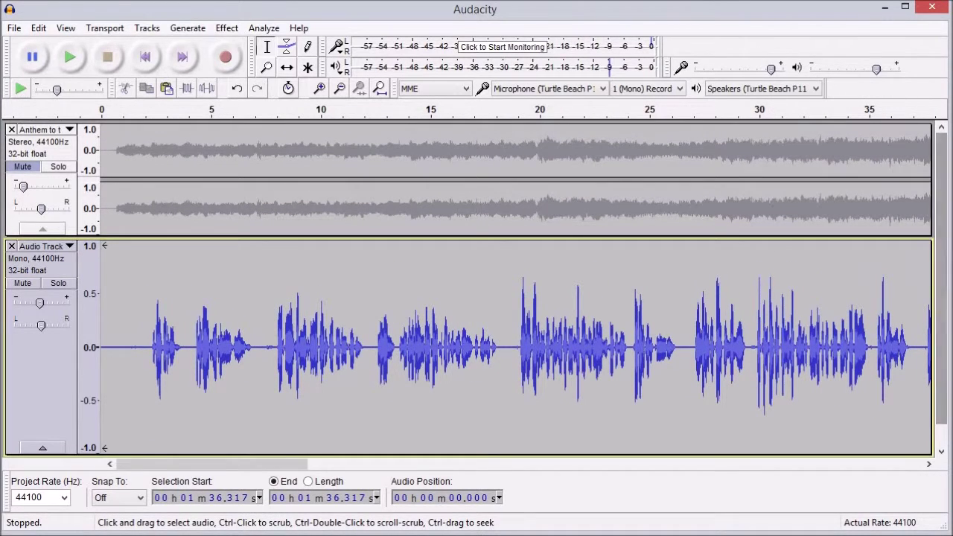
click(22, 166)
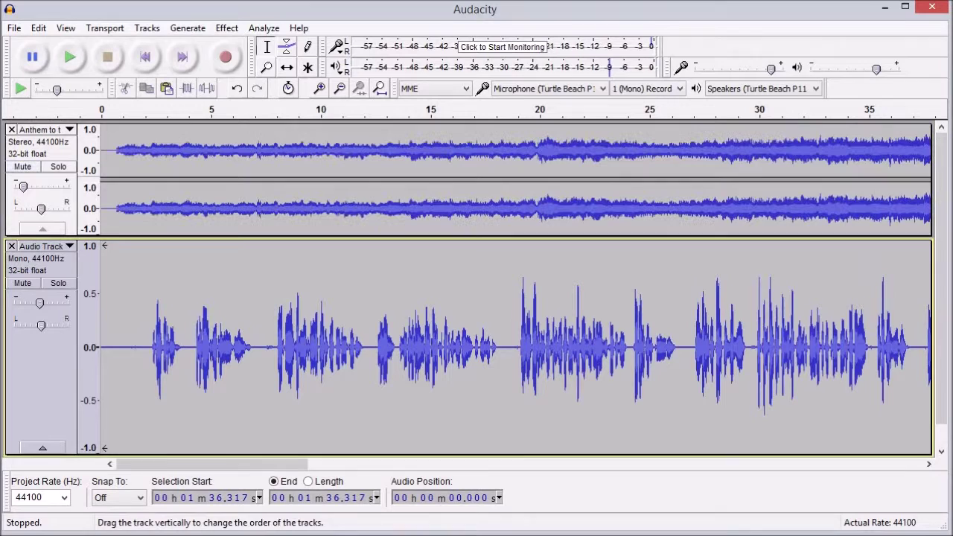
Play both tracks together from about 0.9 s, and play the silent opening of the voice track up to about 2 s
click(155, 298)
click(121, 298)
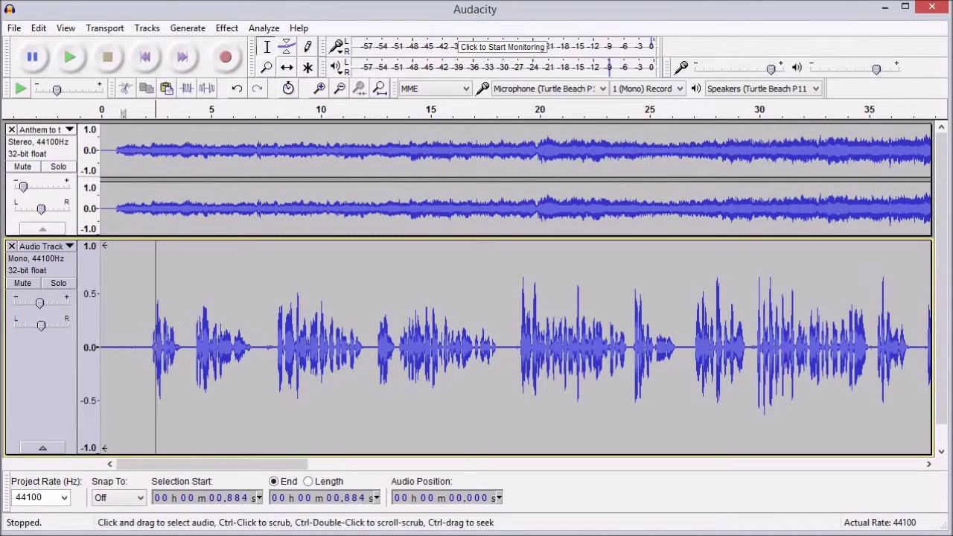
key(space)
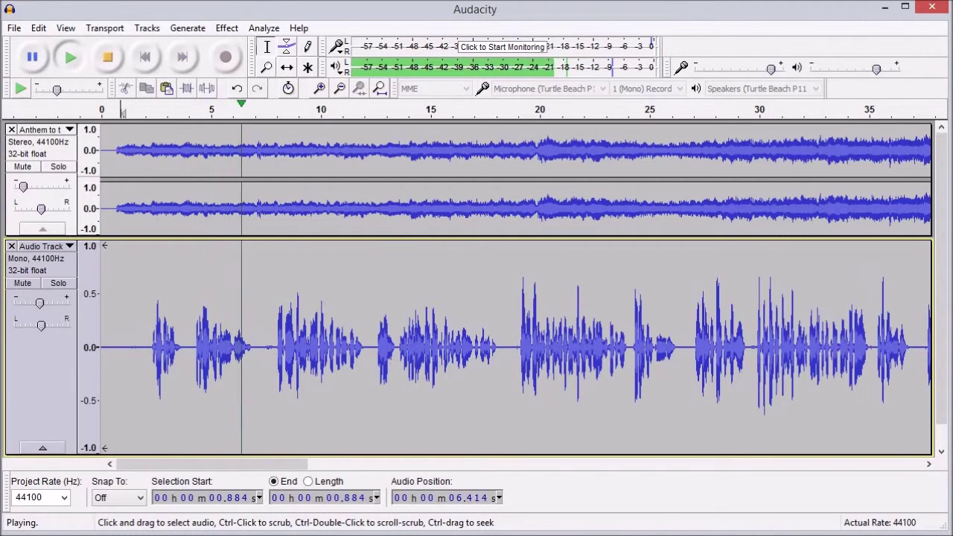
key(space)
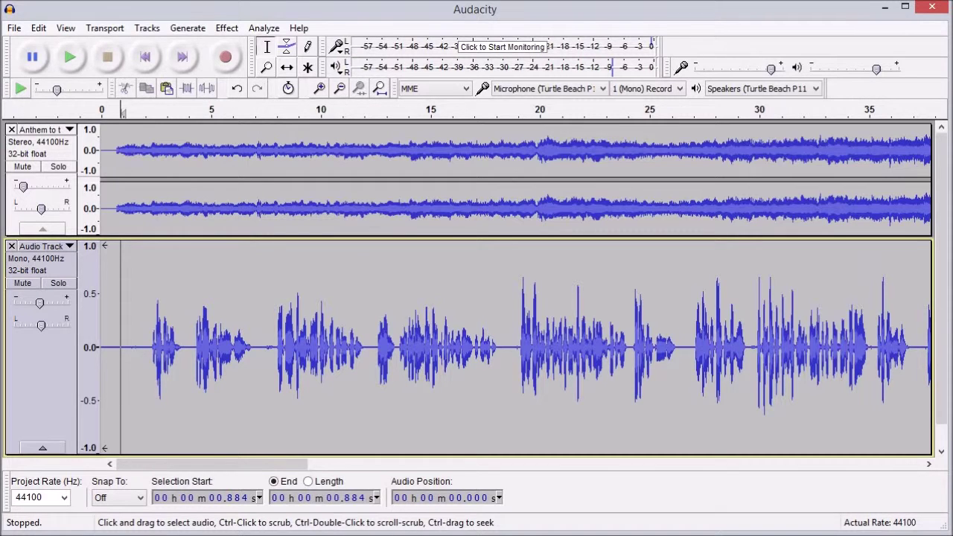
key(ctrl+f)
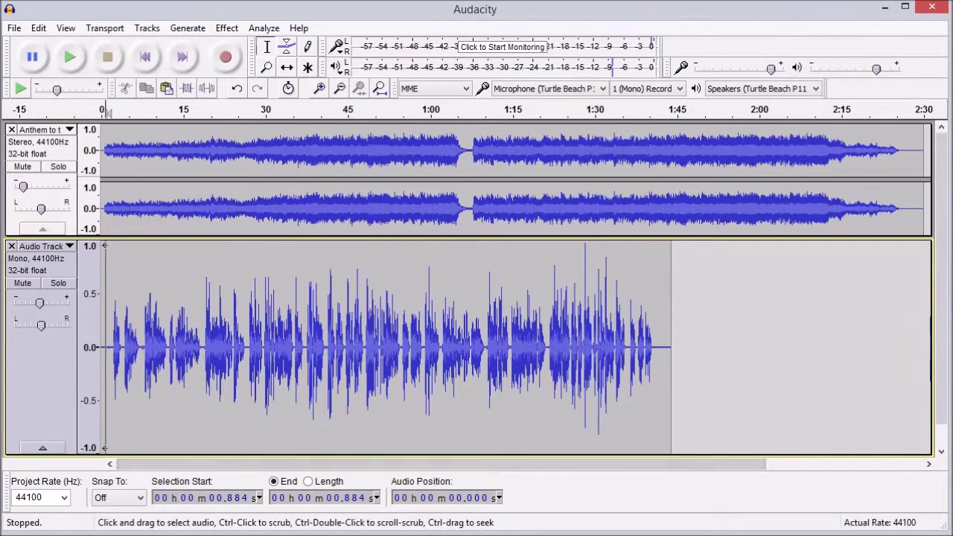
drag(112, 358, 95, 357)
key(space)
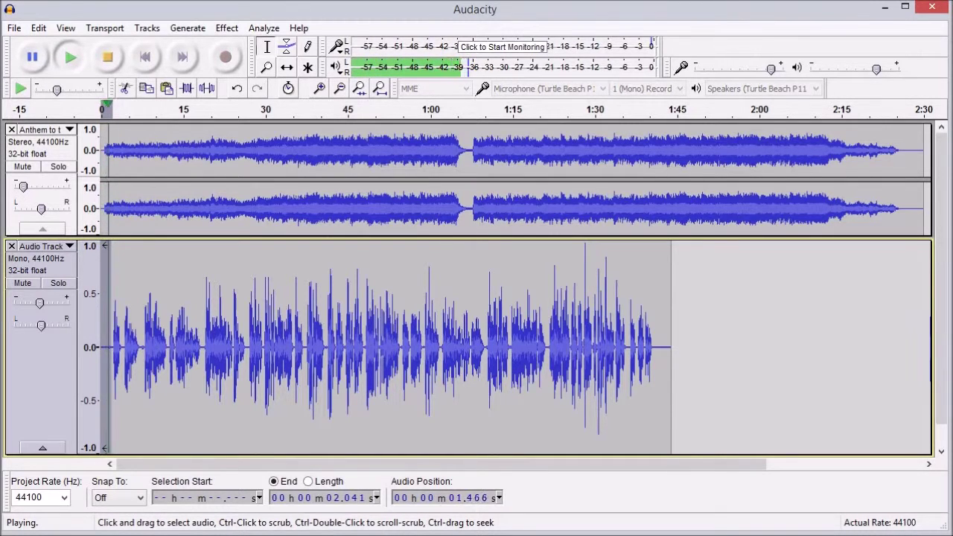
Play the mix from the voice track's silent ending at about 1:41.4 and from about 1:37.0 to check the ending
click(658, 343)
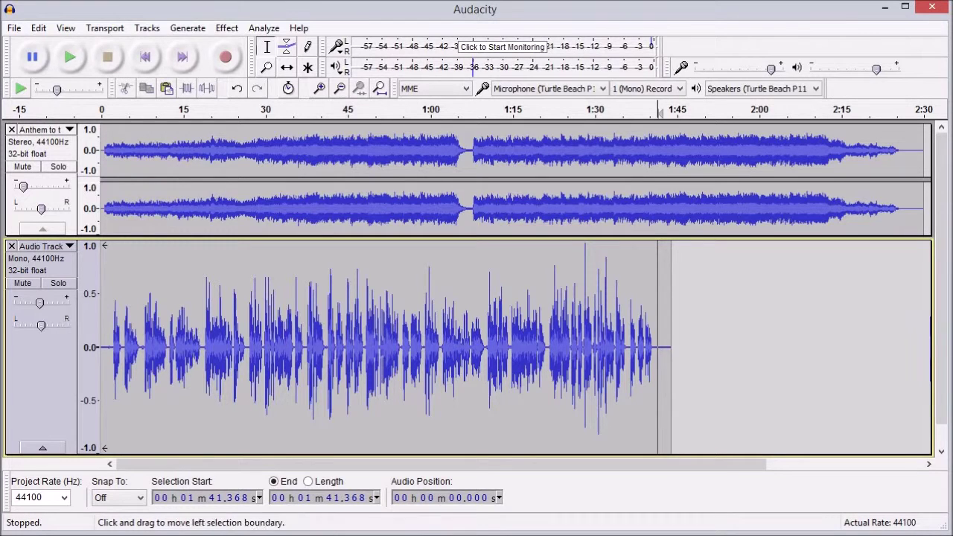
key(space)
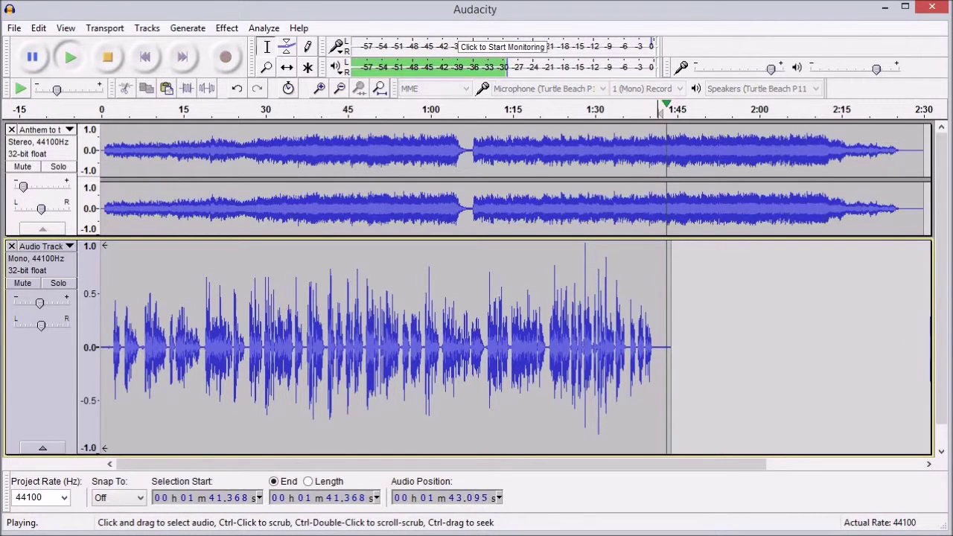
key(space)
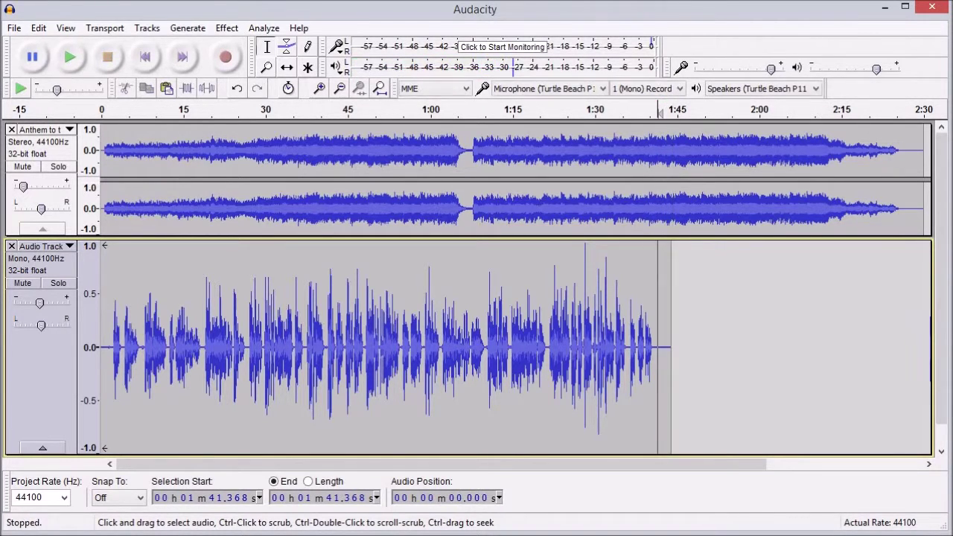
click(634, 201)
key(space)
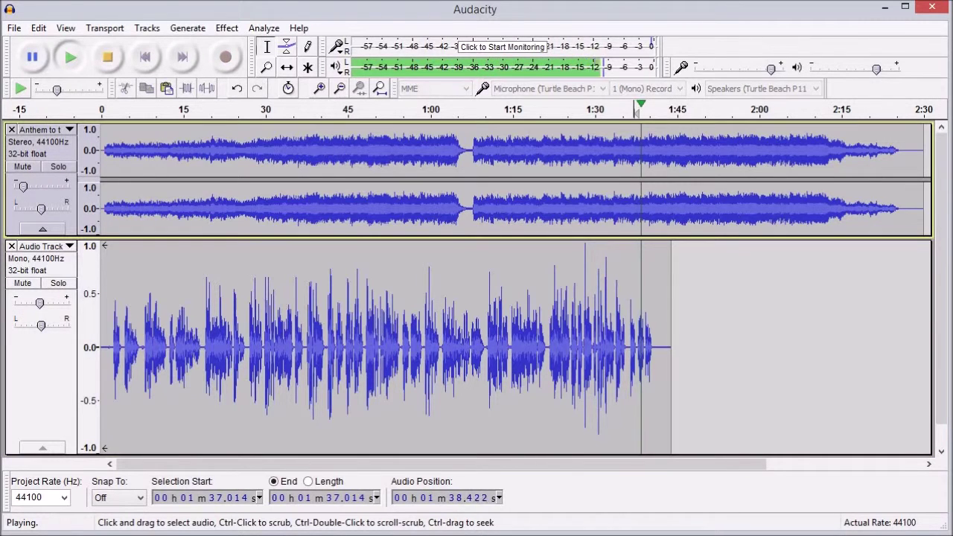
key(space)
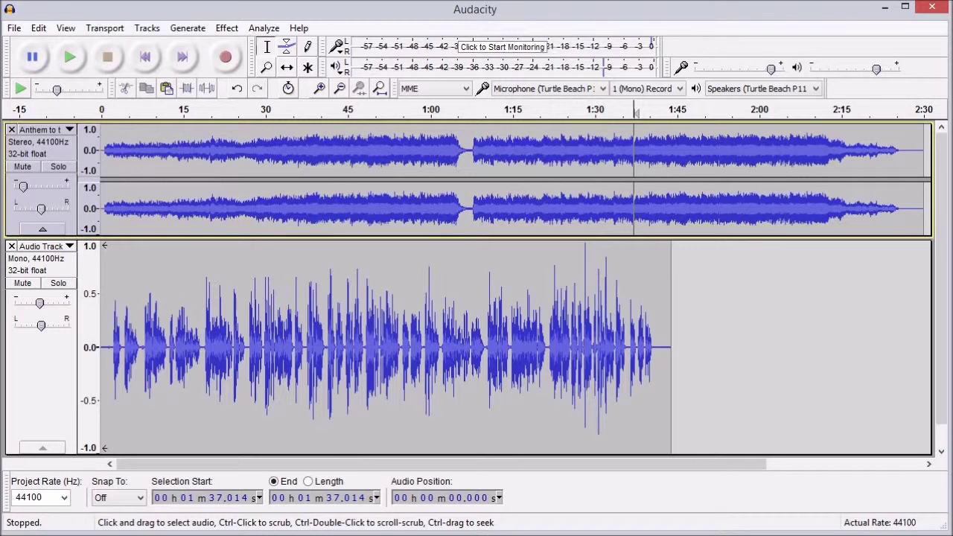
Delete the silent ending of the voice track from about 1:40.8 onward
click(654, 335)
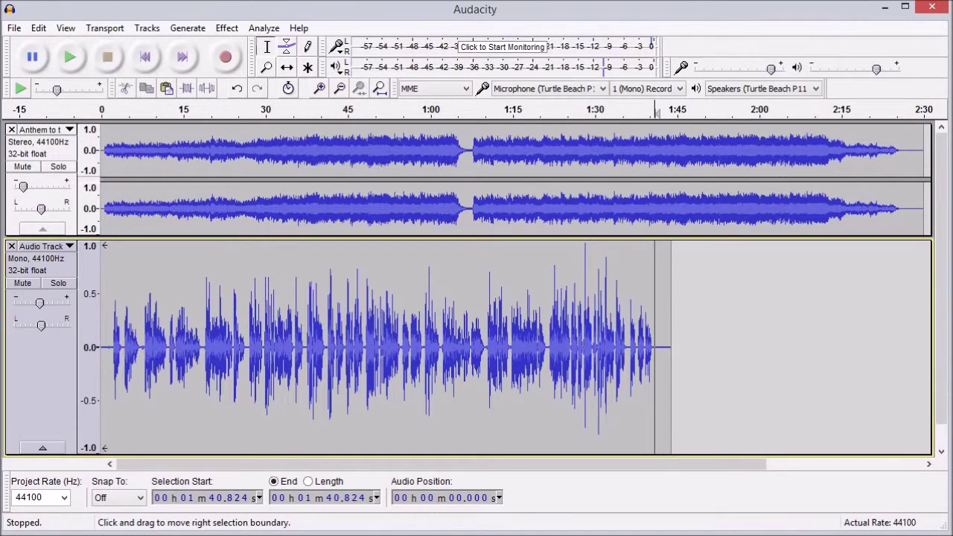
drag(654, 347, 679, 347)
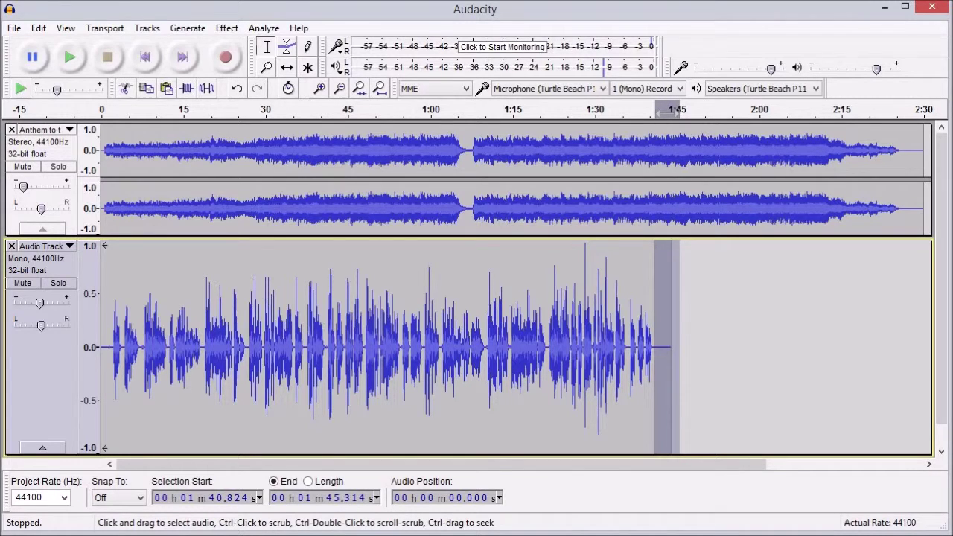
key(Delete)
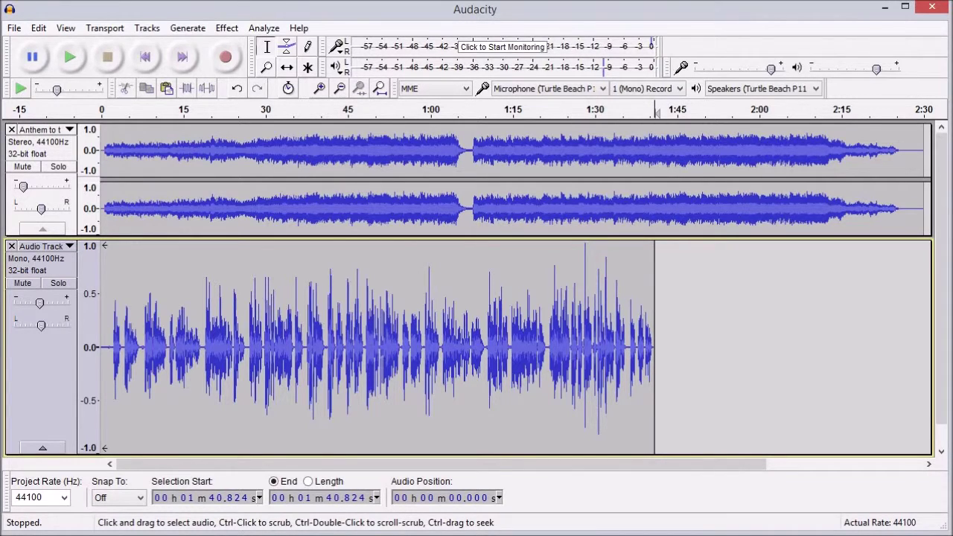
Delete the rest of the music track from the voice track's end at about 1:40.8
click(655, 199)
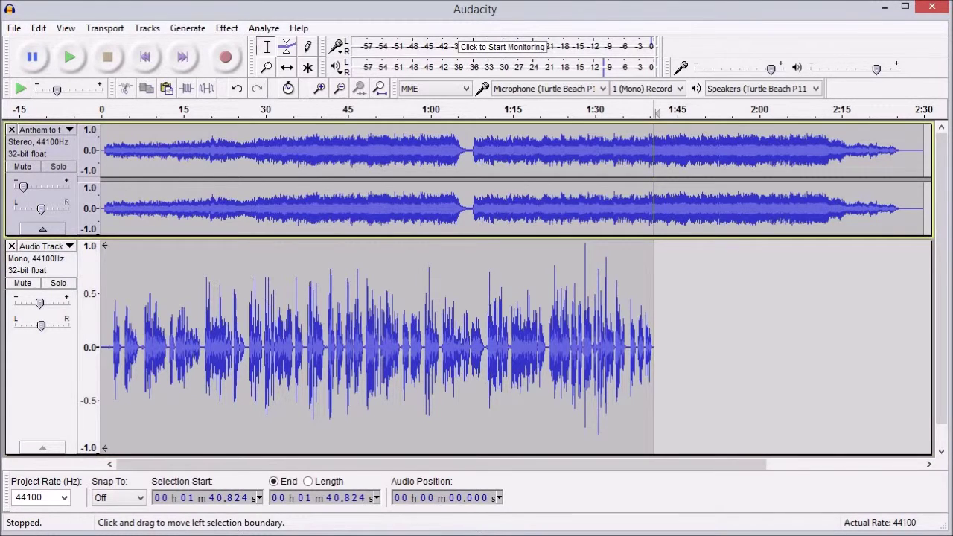
drag(655, 149, 932, 149)
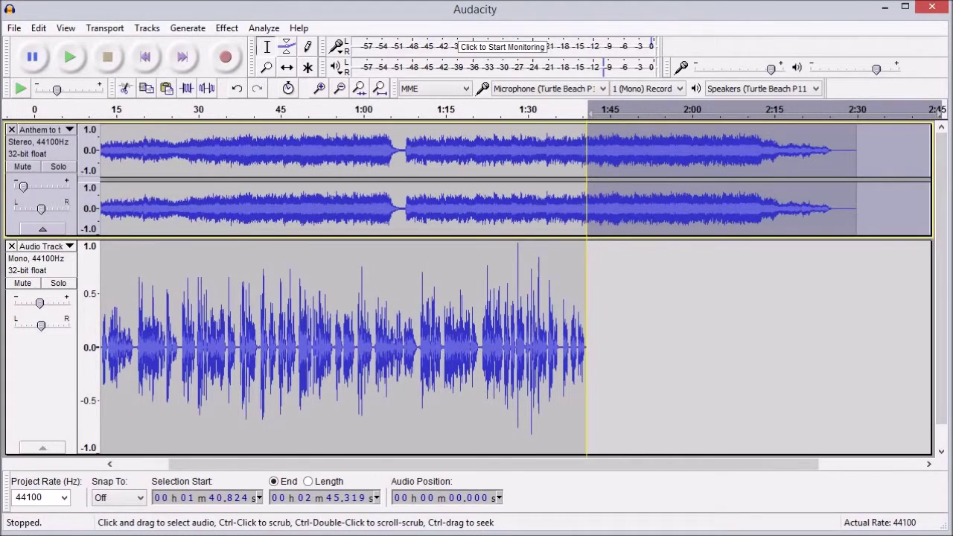
key(Delete)
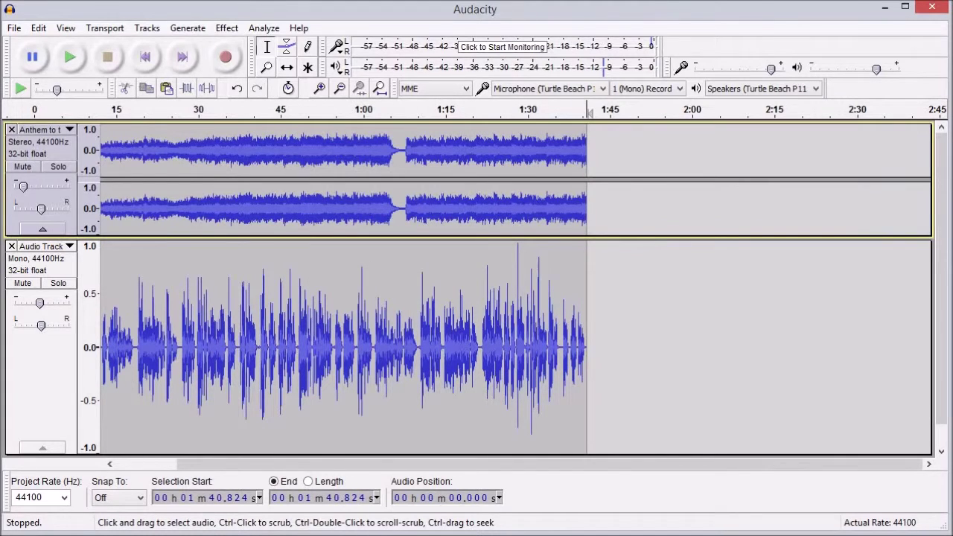
Play the trimmed ending from about 1:38.8 and 1:32.8, and place the cursor in the voice track at about 1:35.4
click(576, 156)
key(space)
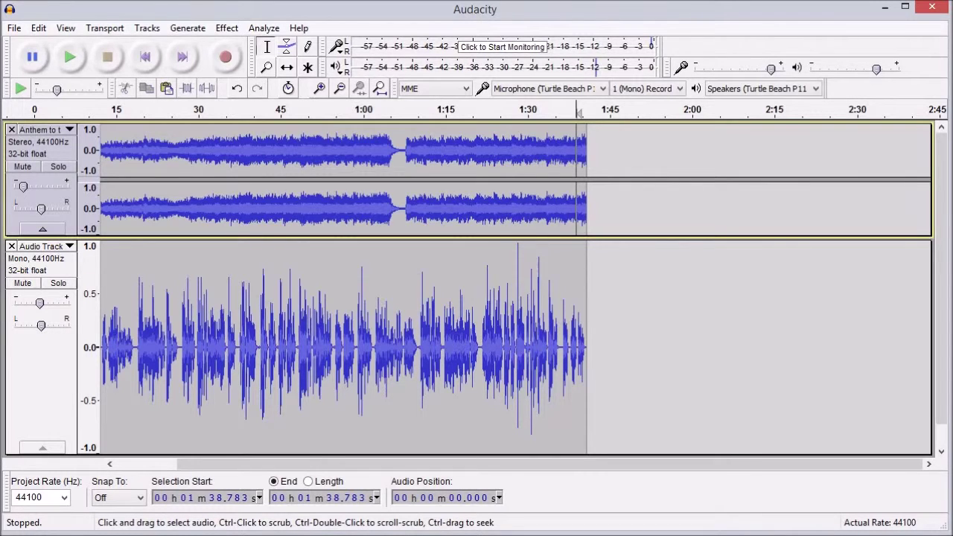
click(546, 111)
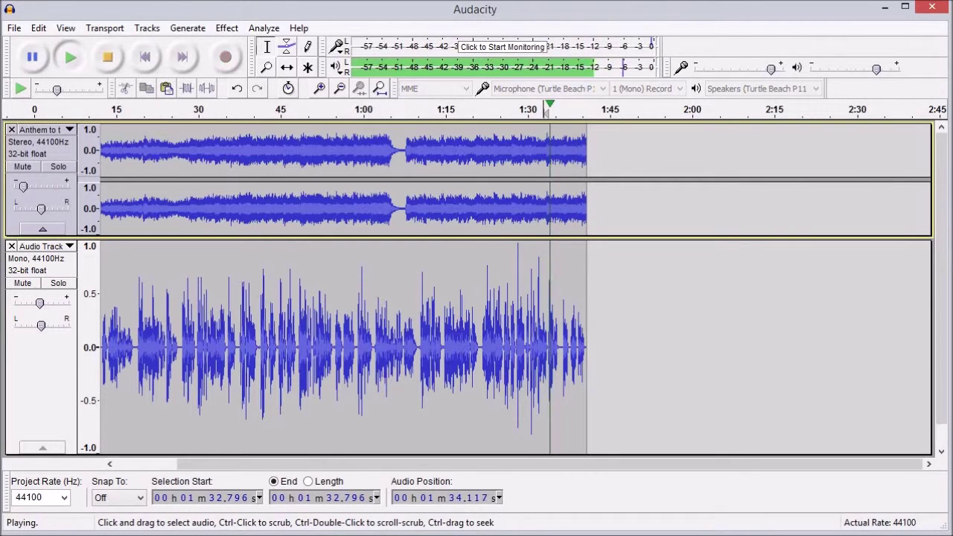
key(space)
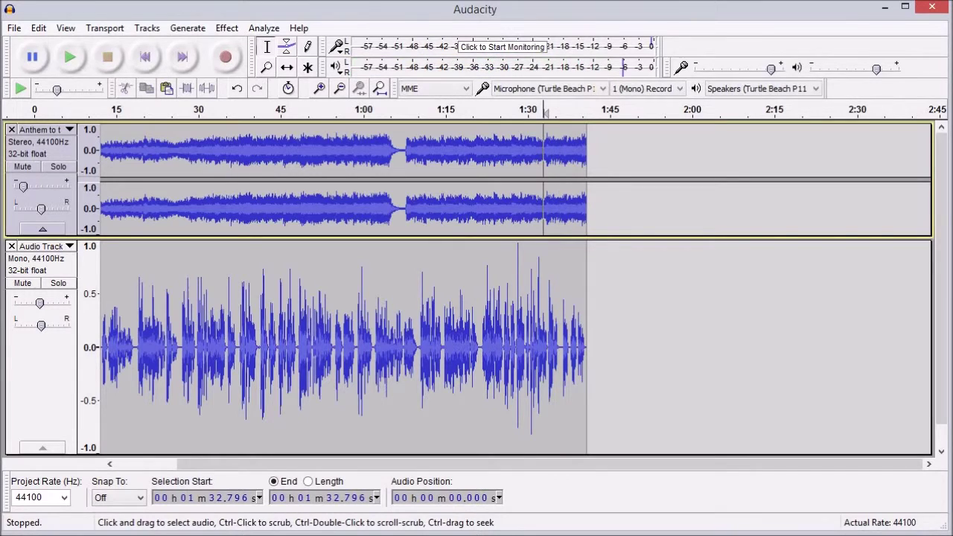
click(560, 327)
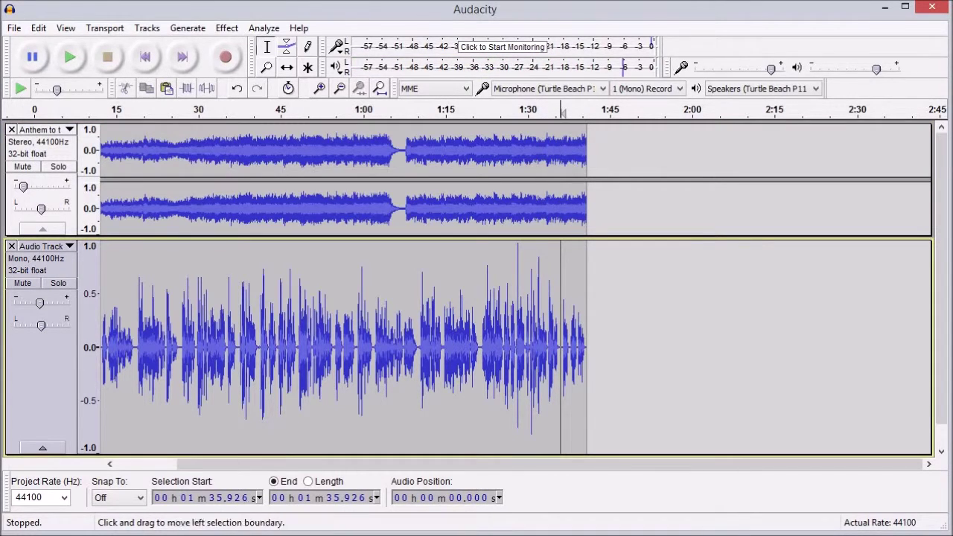
click(558, 327)
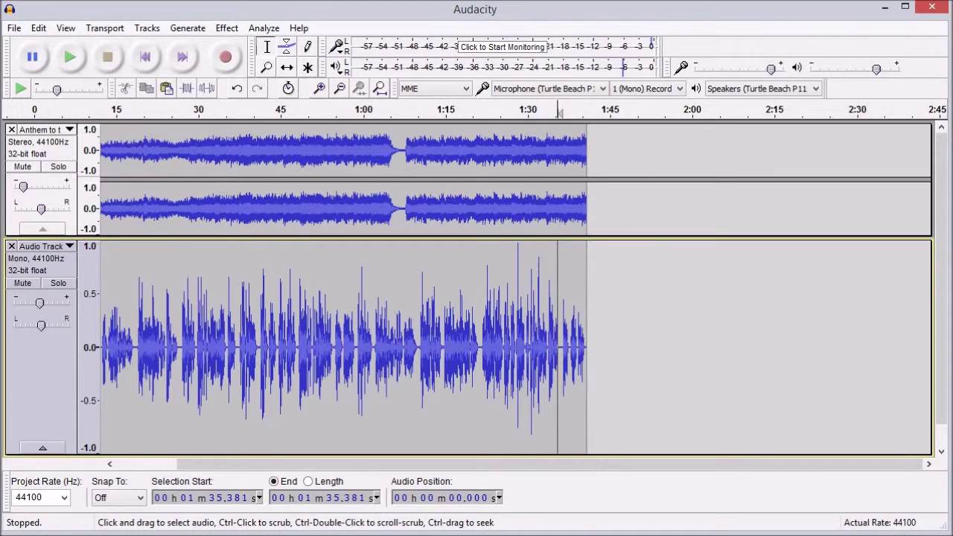
Apply Fade Out to the music track's ending, from about 1:35.7 to its end at about 1:40.8
key(ctrl+1)
key(ctrl+1)
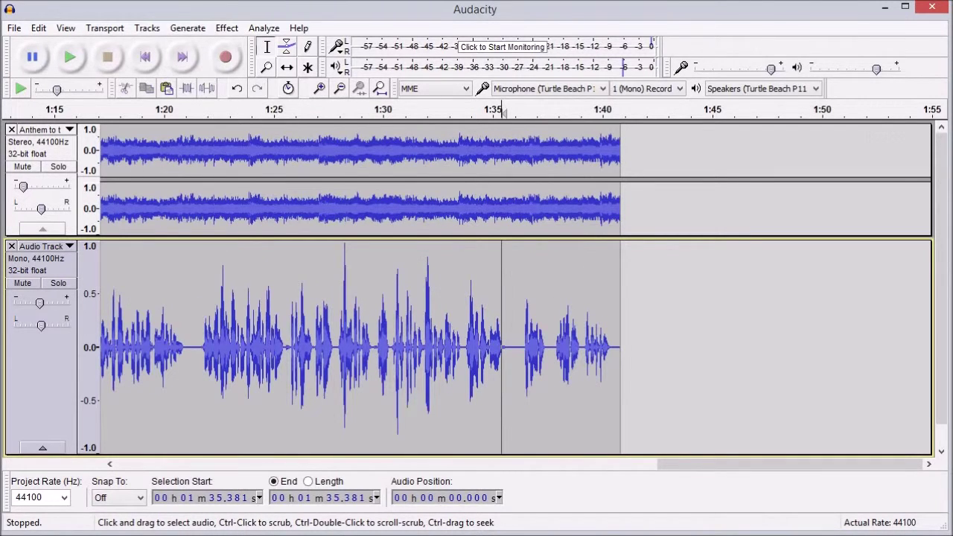
click(510, 347)
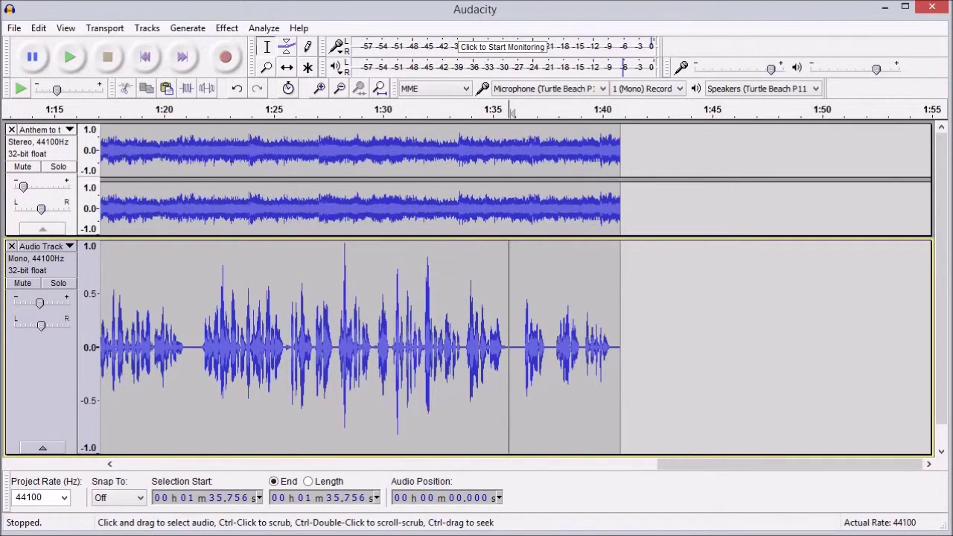
click(508, 162)
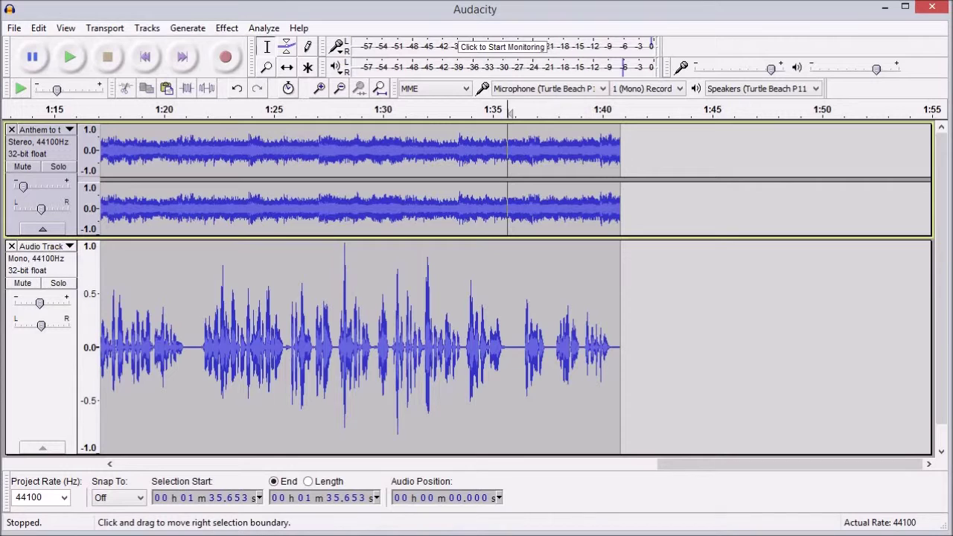
drag(508, 194, 620, 193)
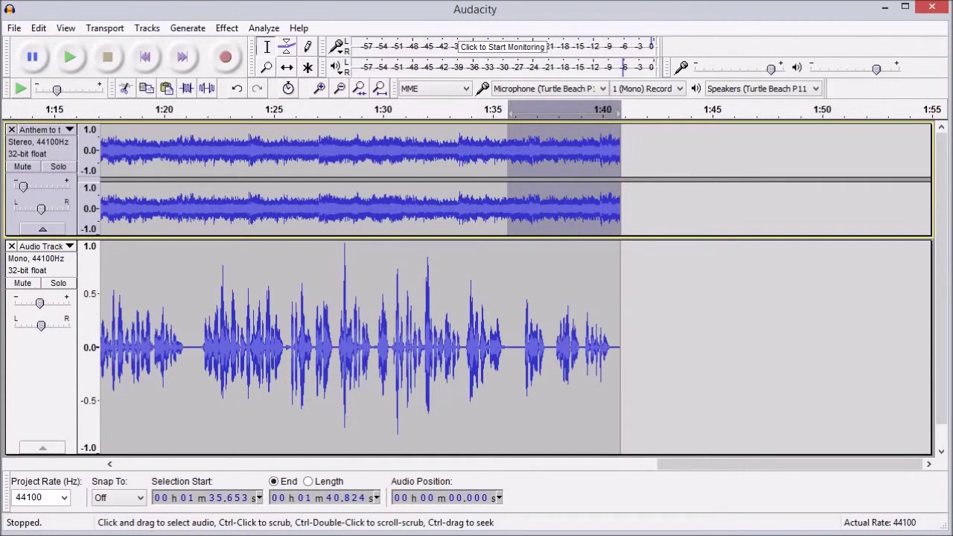
drag(621, 194, 510, 194)
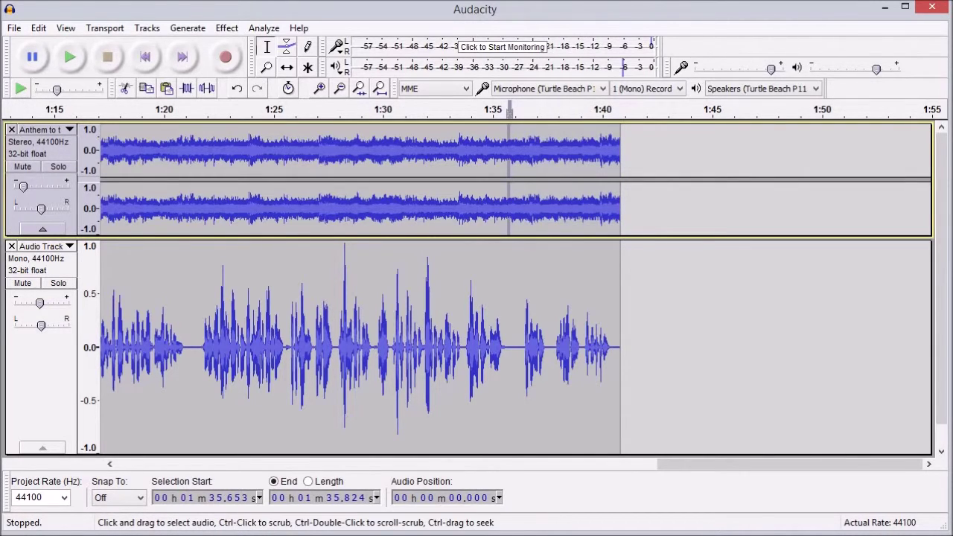
drag(510, 192, 621, 192)
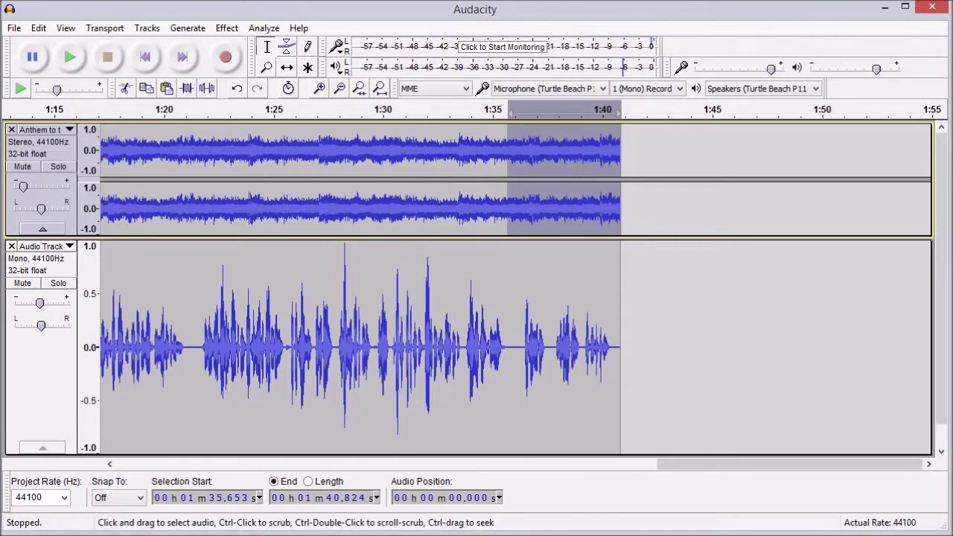
click(226, 28)
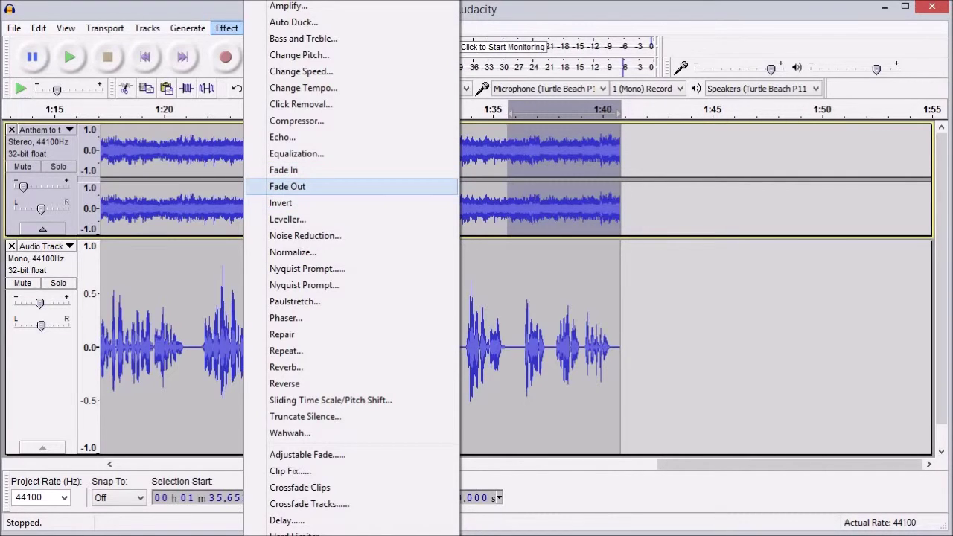
click(288, 187)
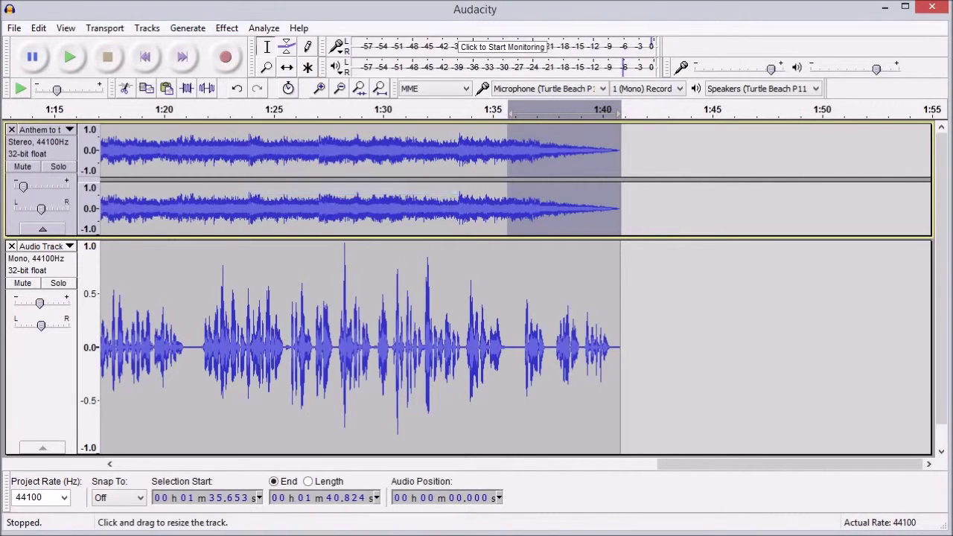
Play the mix from about 1:34.0 to check the faded music ending
click(482, 167)
drag(404, 168, 412, 167)
click(471, 167)
key(space)
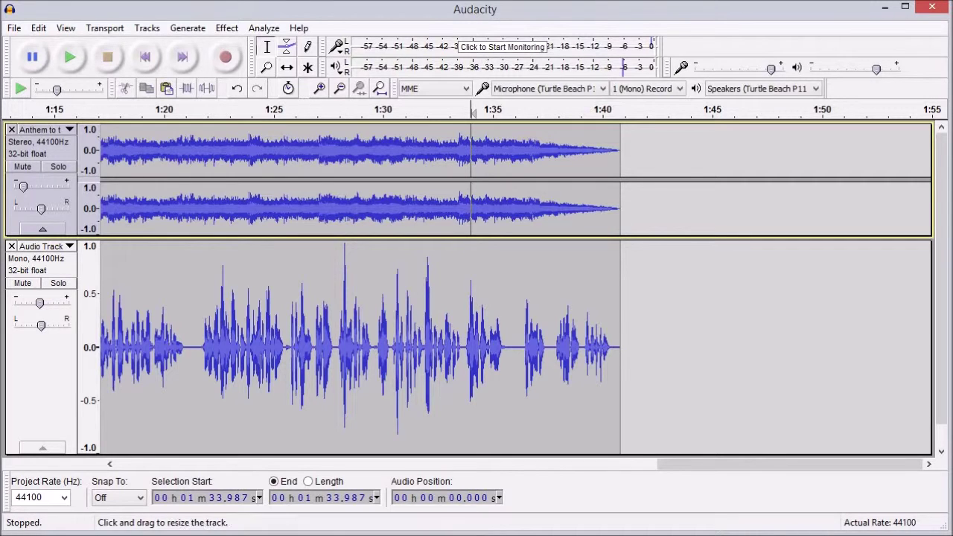
Start exporting the mix as an audio file and choose the Bandicam folder on Testbedrive (E:) as its destination
drag(789, 465, 358, 464)
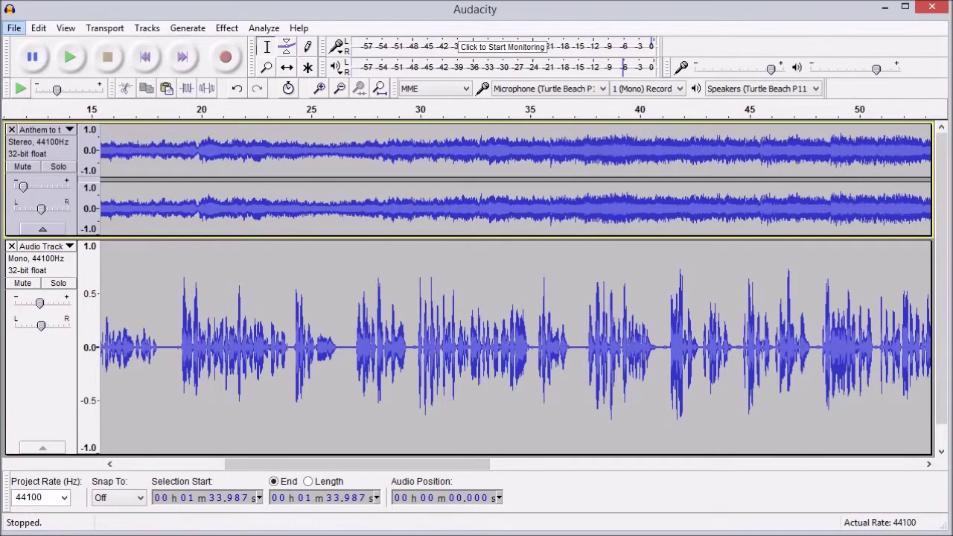
click(14, 27)
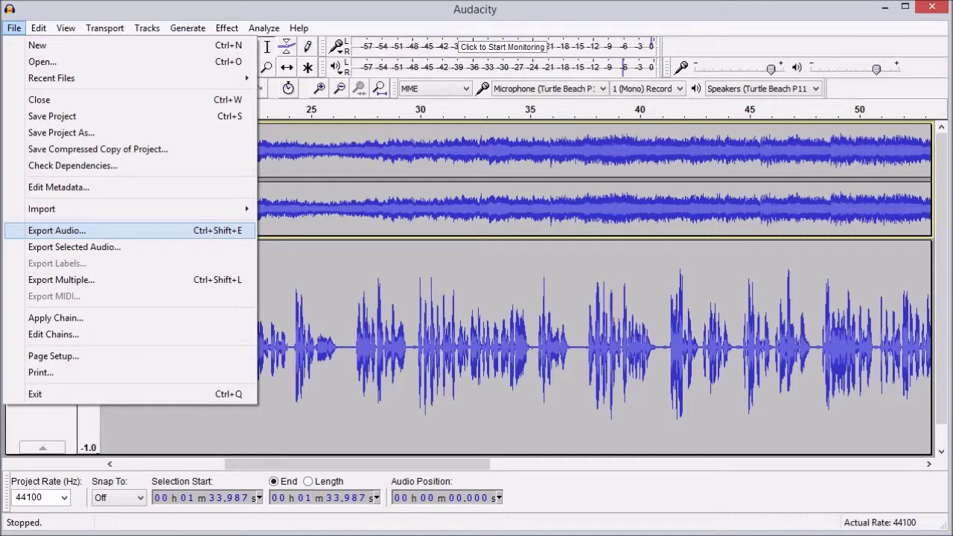
click(57, 231)
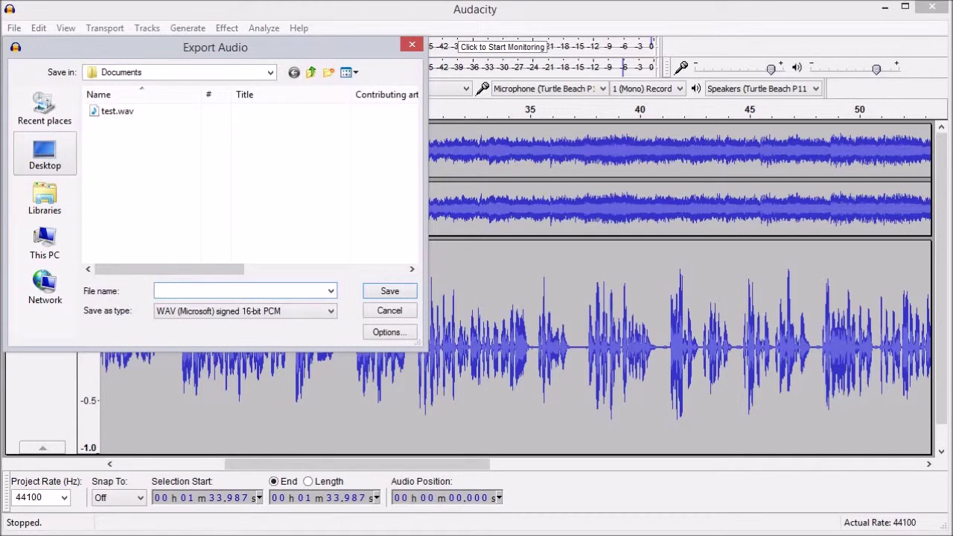
click(45, 156)
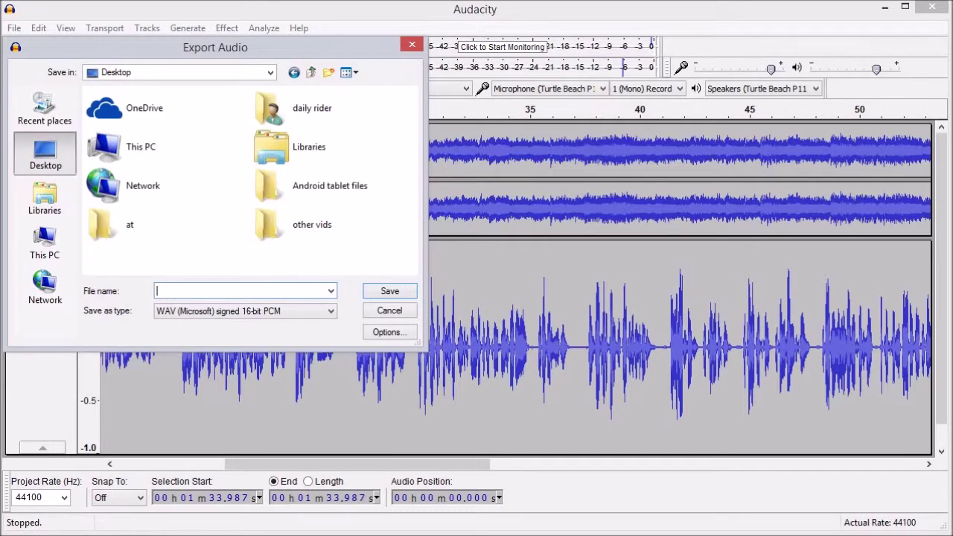
click(270, 72)
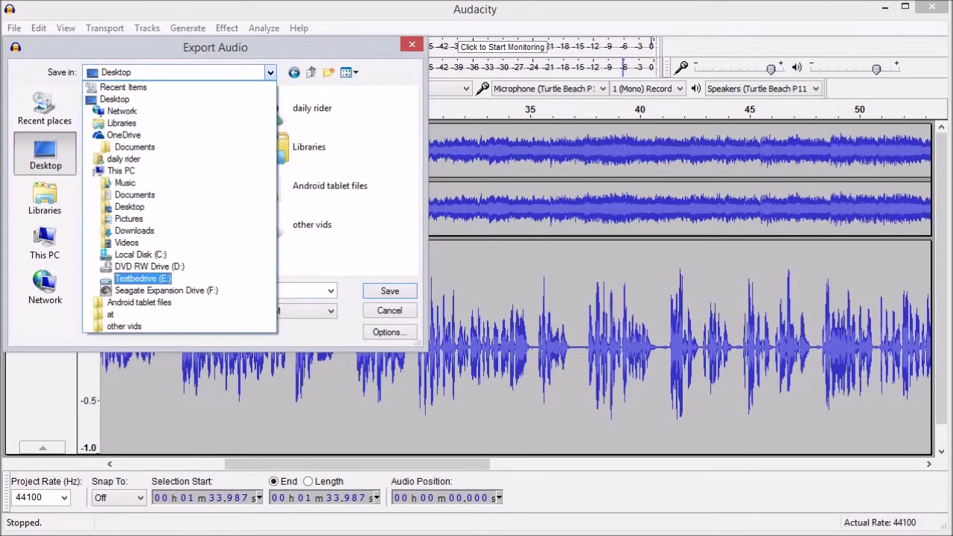
click(142, 278)
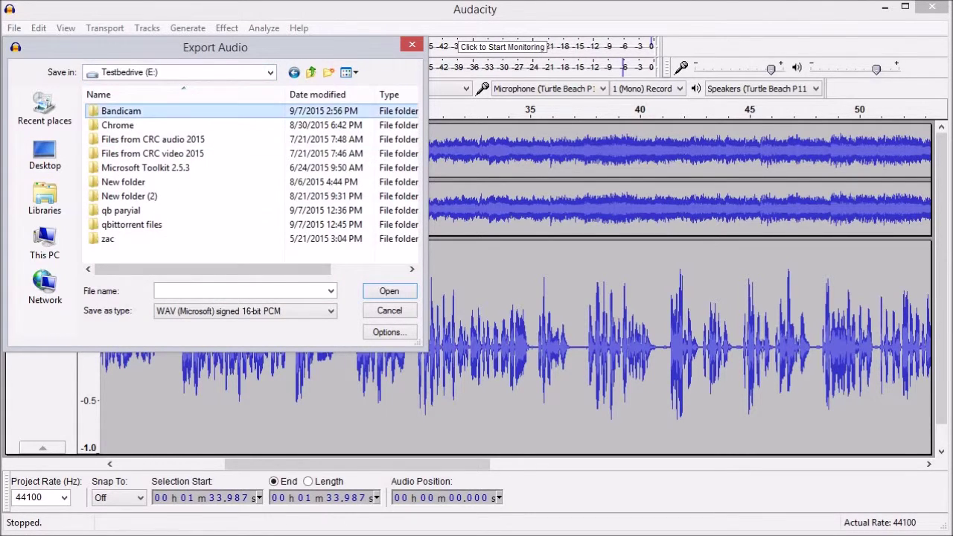
double_click(121, 111)
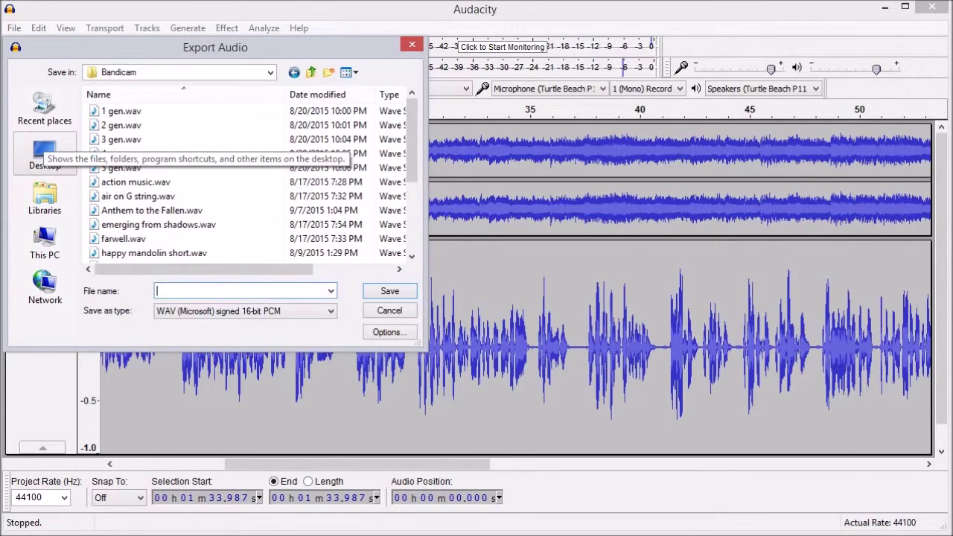
Enter "gettysburg address" as the export file name
text(Ge)
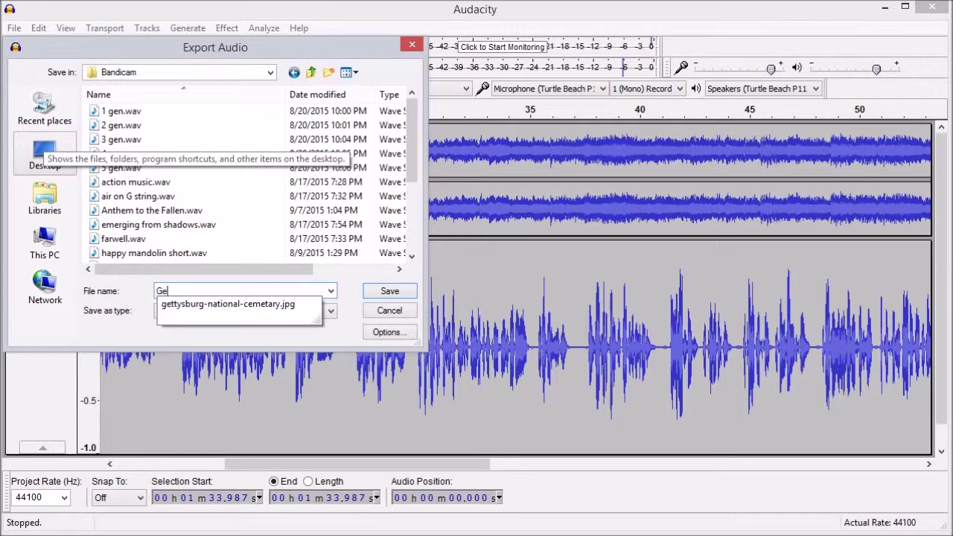
key(Down)
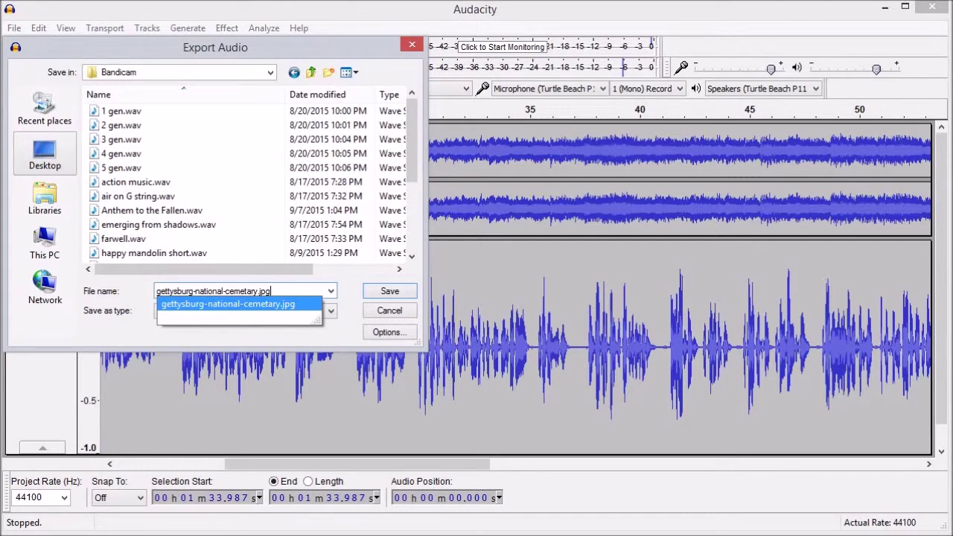
key(BackSpace)
key(BackSpace)
key(BackSpace)
key(BackSpace)
key(BackSpace)
key(BackSpace)
key(BackSpace)
key(BackSpace)
key(BackSpace)
key(BackSpace)
key(BackSpace)
key(BackSpace)
key(BackSpace)
key(BackSpace)
key(BackSpace)
key(BackSpace)
key(BackSpace)
key(BackSpace)
key(BackSpace)
key(BackSpace)
key(BackSpace)
key(BackSpace)
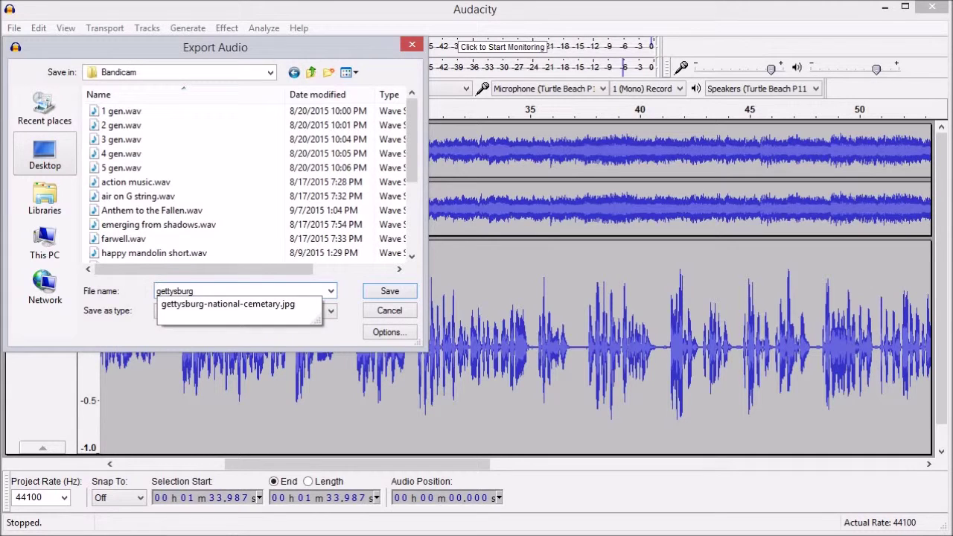
text(address)
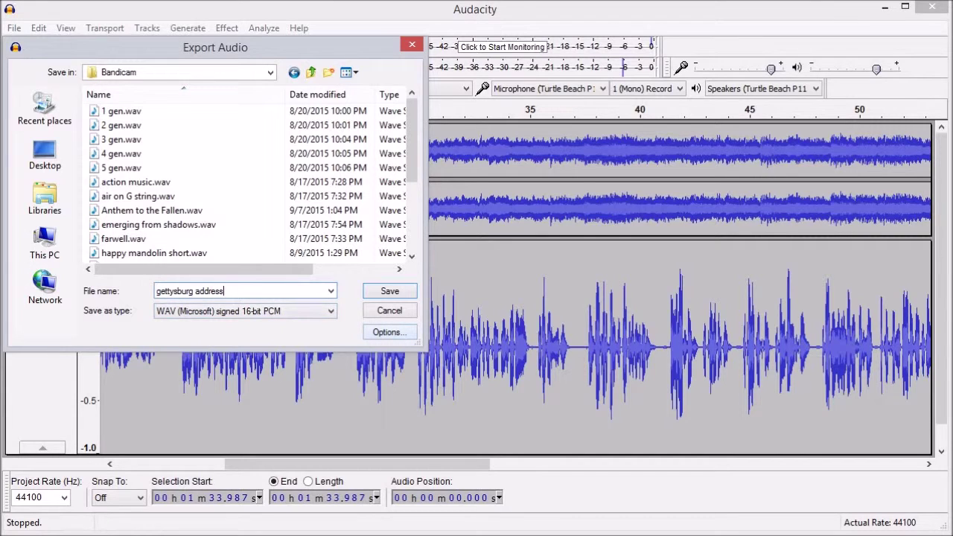
Check the options for the WAV (Microsoft) signed 16-bit PCM format and change the export format to MP3 Files
click(390, 333)
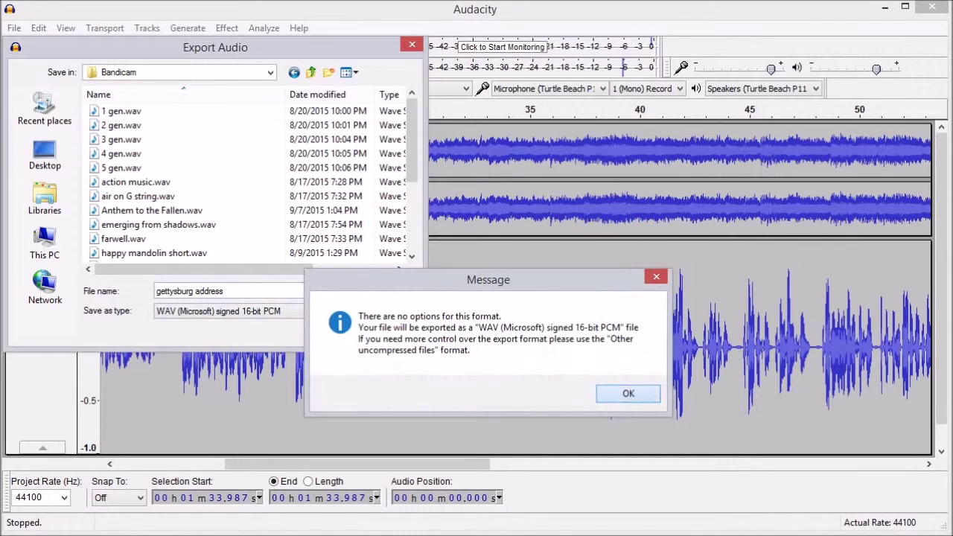
key(Return)
click(331, 311)
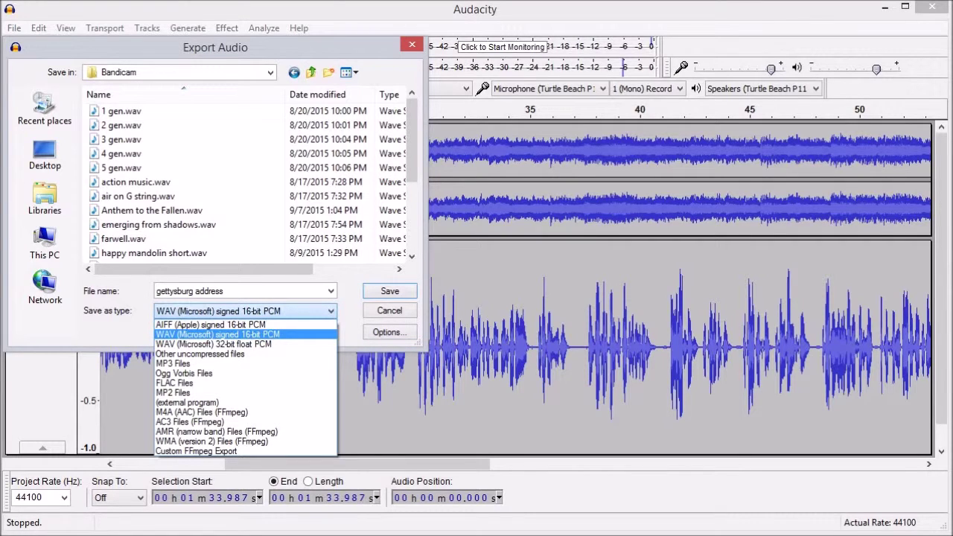
key(Down)
key(Down)
key(Down)
key(Return)
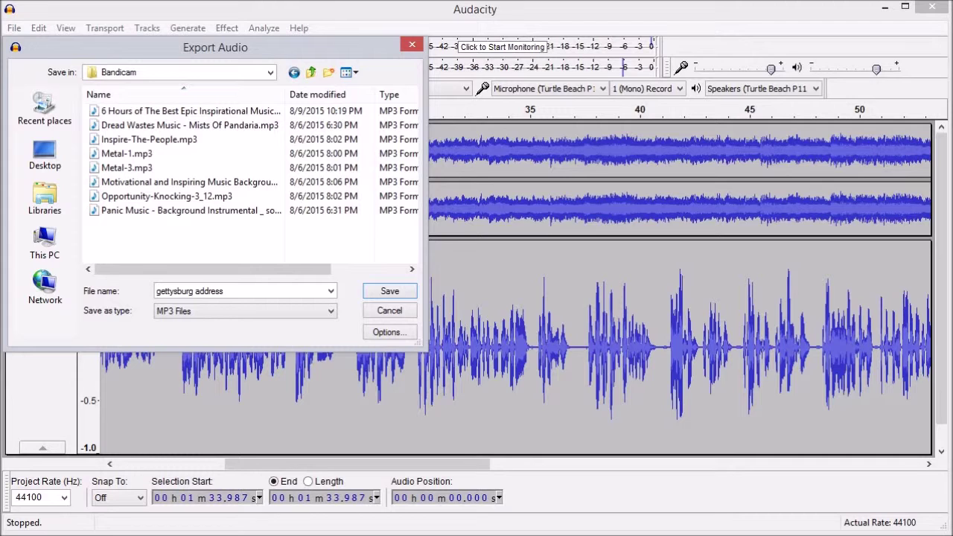
View the MP3 export options without changing them and set the export format back to WAV (Microsoft) signed 16-bit PCM
click(389, 332)
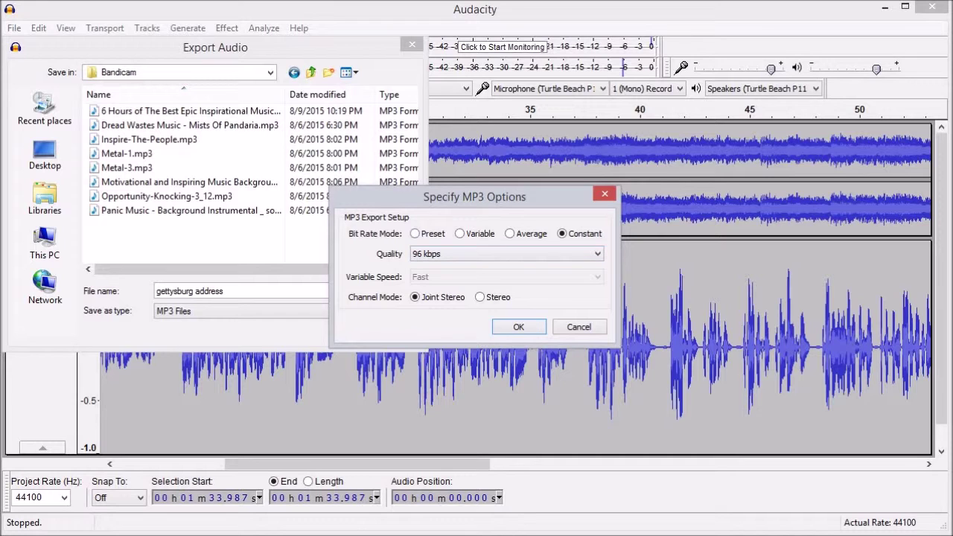
click(580, 327)
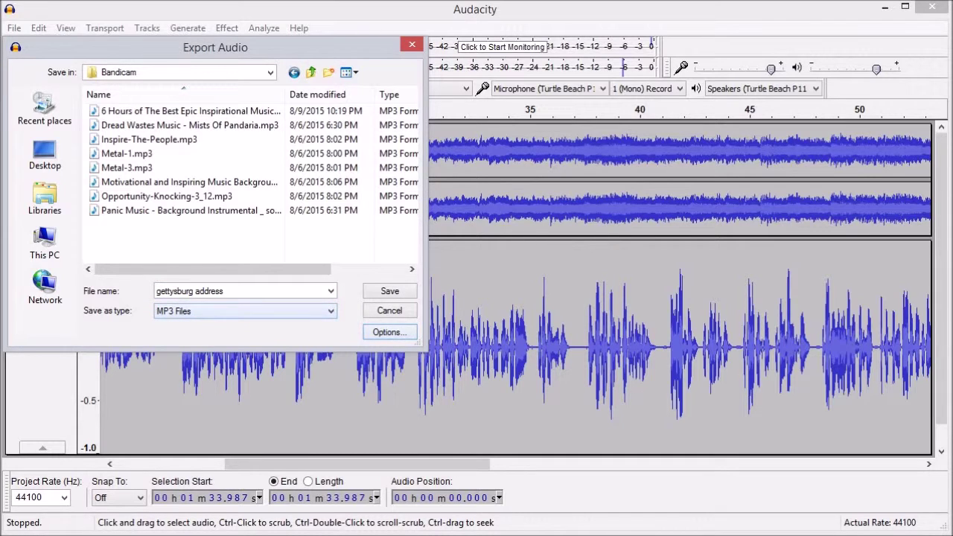
click(246, 311)
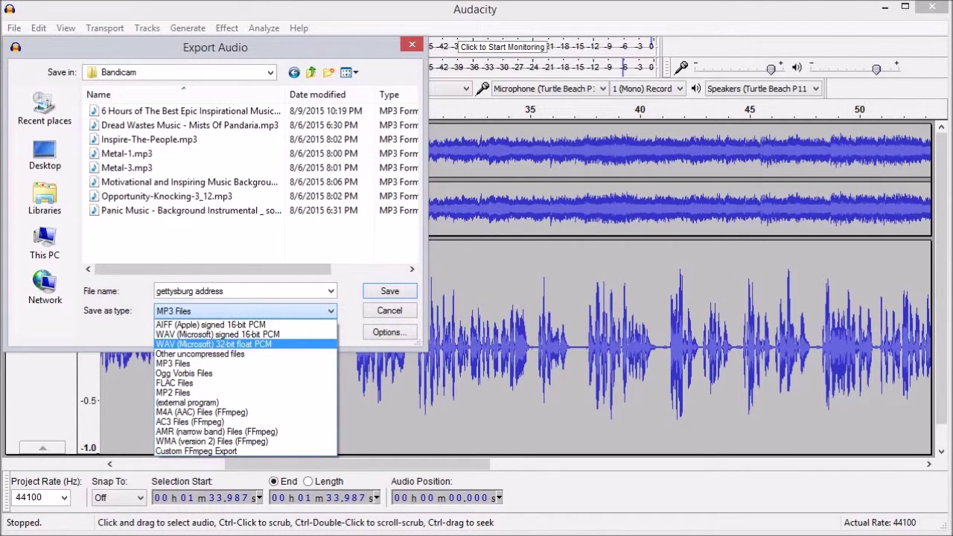
key(Up)
key(Up)
key(Down)
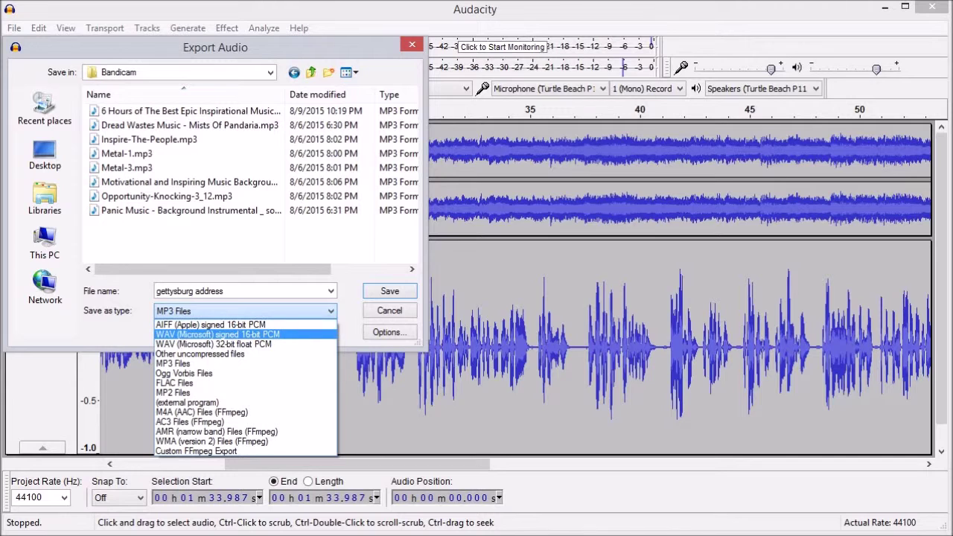
key(Return)
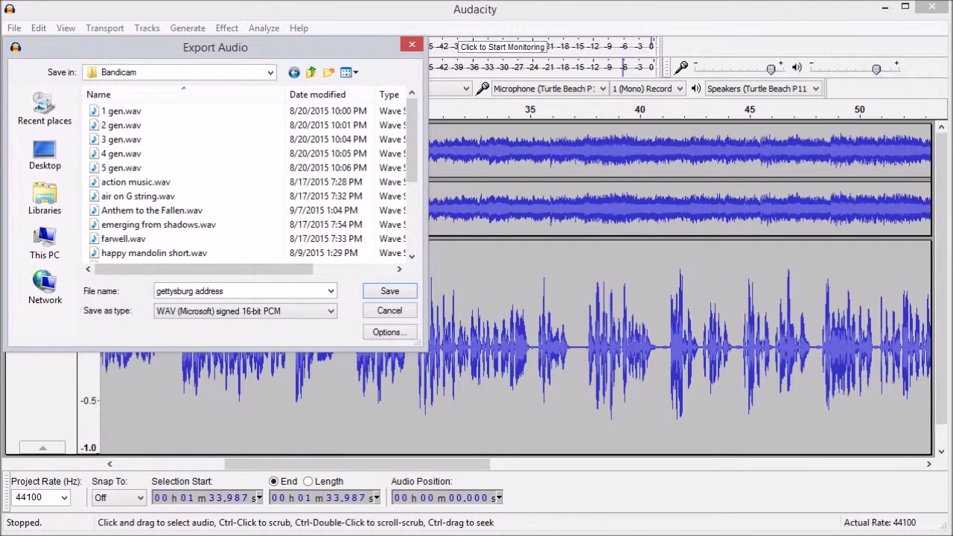
Try to save the export as WAV (Microsoft) 32-bit float PCM, and cancel it at the stereo mixdown warning
key(alt+Down)
key(Up)
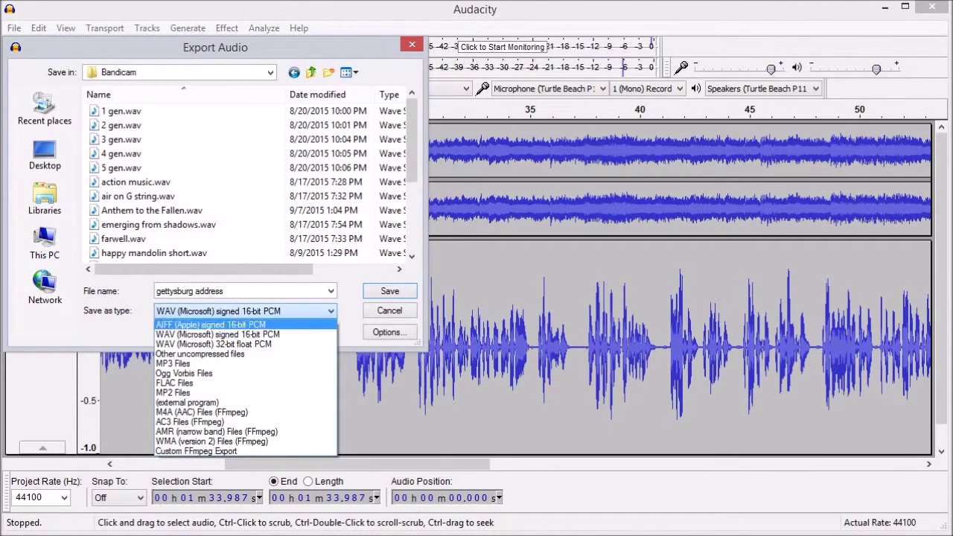
key(Down)
key(Down)
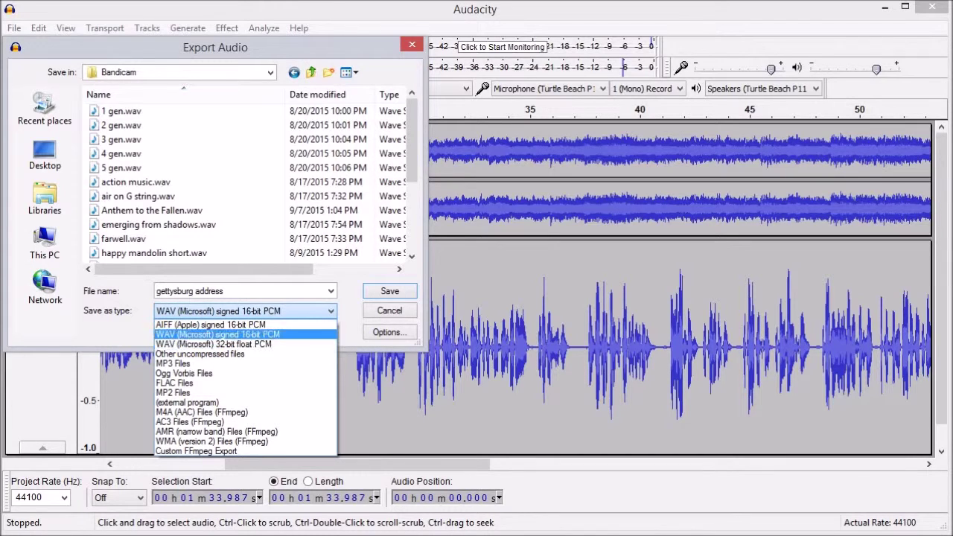
click(218, 334)
click(246, 311)
key(Return)
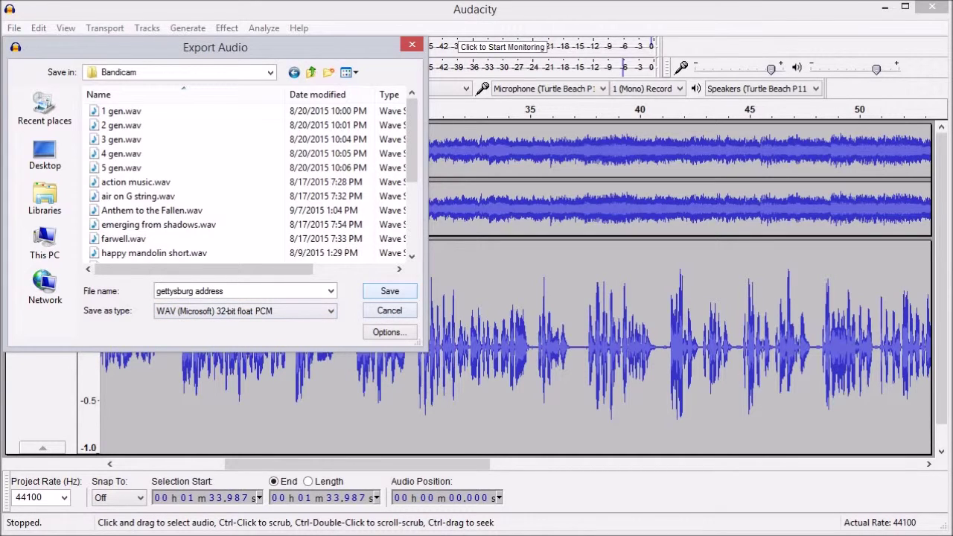
key(Return)
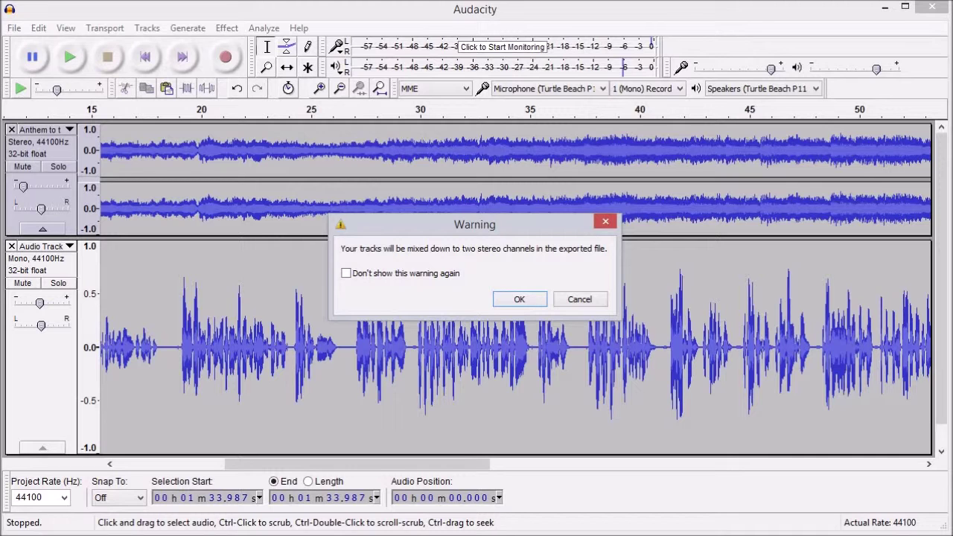
click(579, 299)
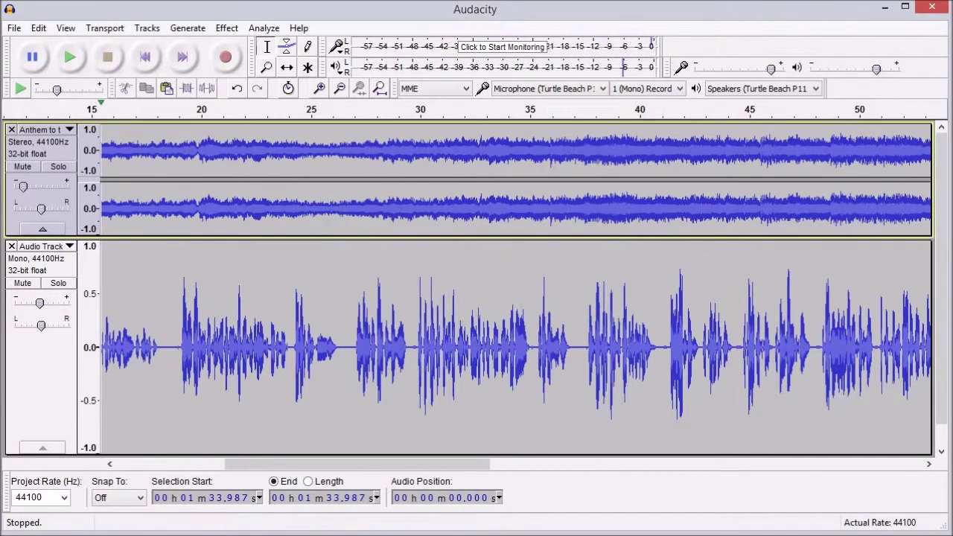
Look at the music track's options and play the mix from about 15.8 s
click(41, 129)
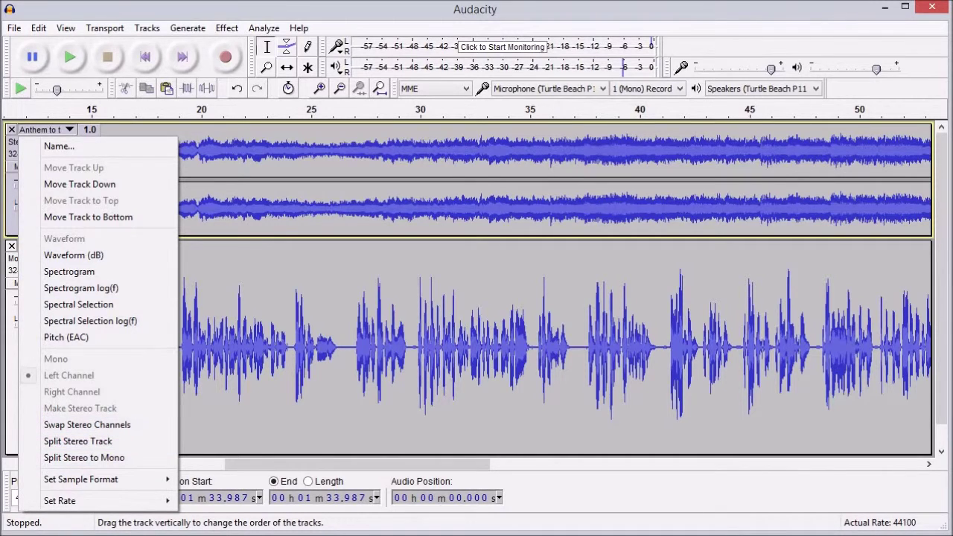
click(110, 110)
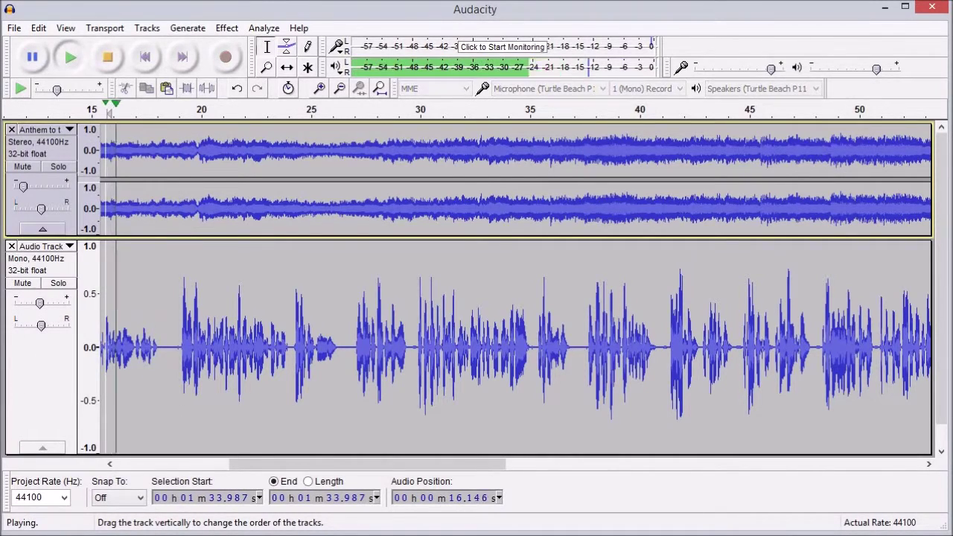
Look at the voice track's options and replay a short stretch of the mix from about 15.8 s
click(108, 57)
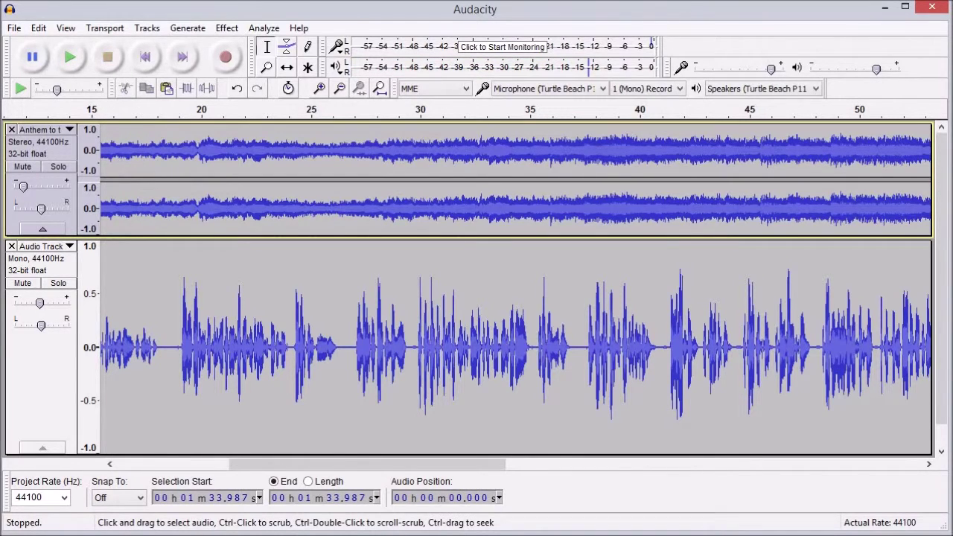
click(45, 246)
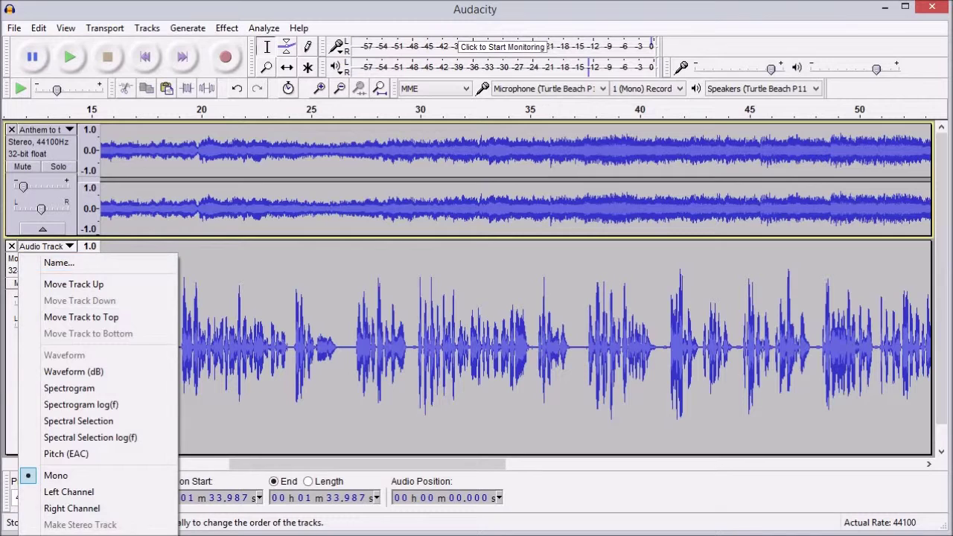
key(Escape)
click(110, 109)
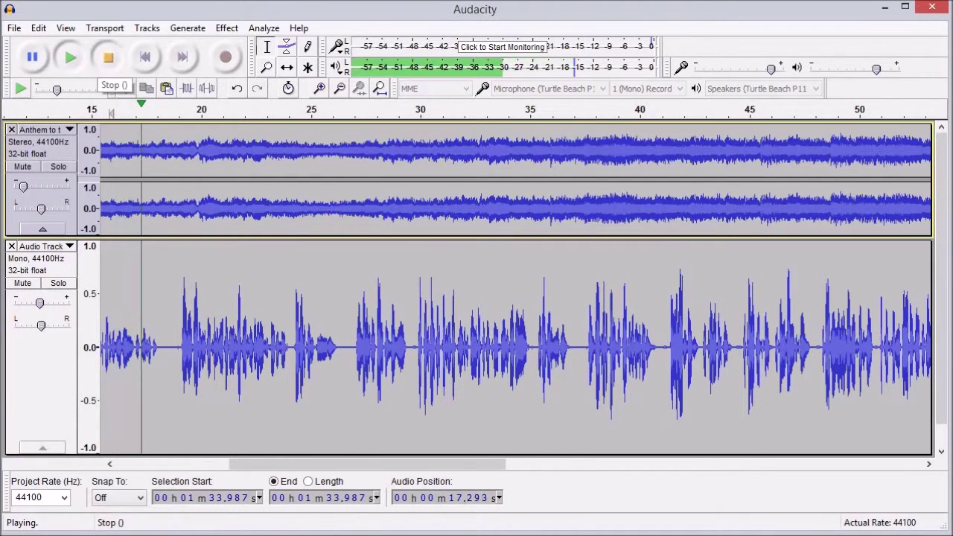
click(108, 57)
Select the whole voice track and start an audio export
key(ctrl+a)
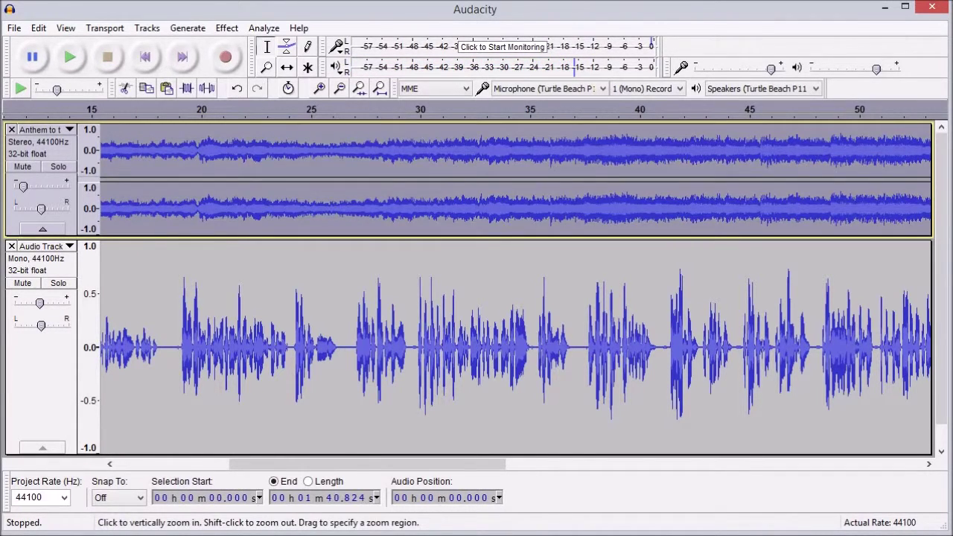
click(49, 370)
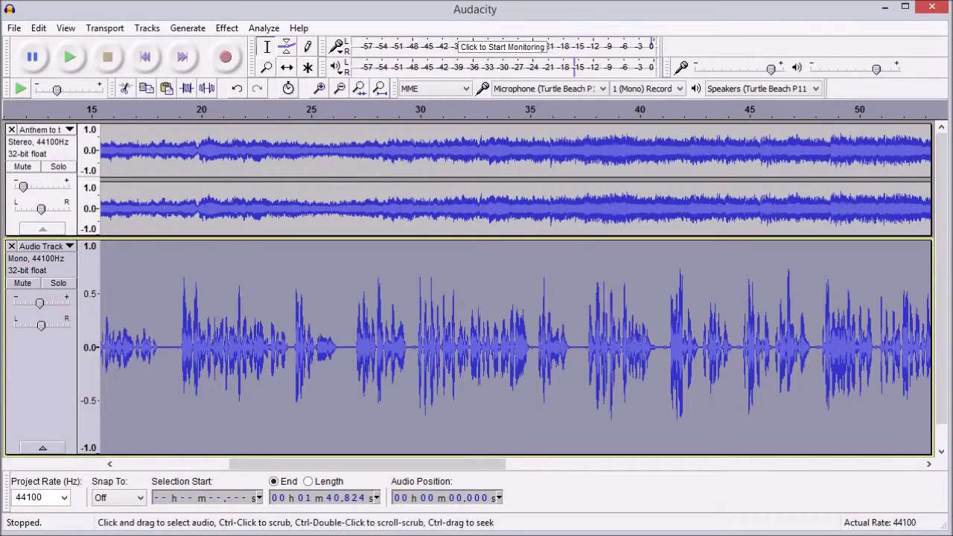
click(15, 28)
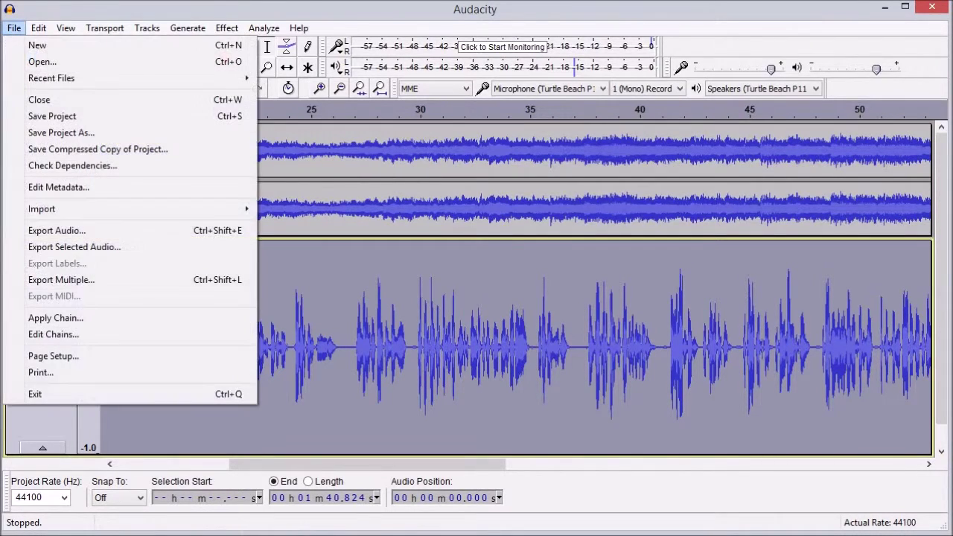
key(Return)
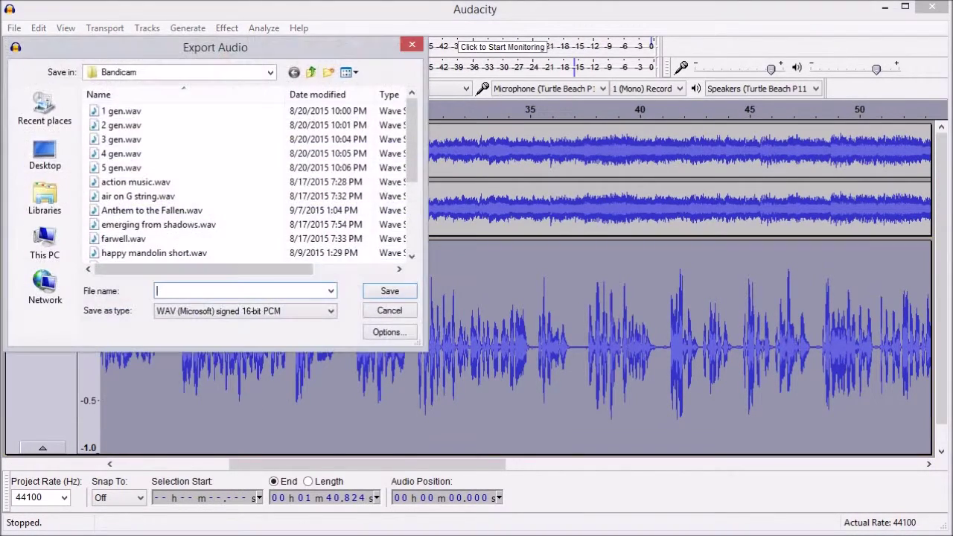
Name the export gettysburg and save it in the Bandicam folder as WAV (Microsoft) signed 16-bit PCM
click(332, 291)
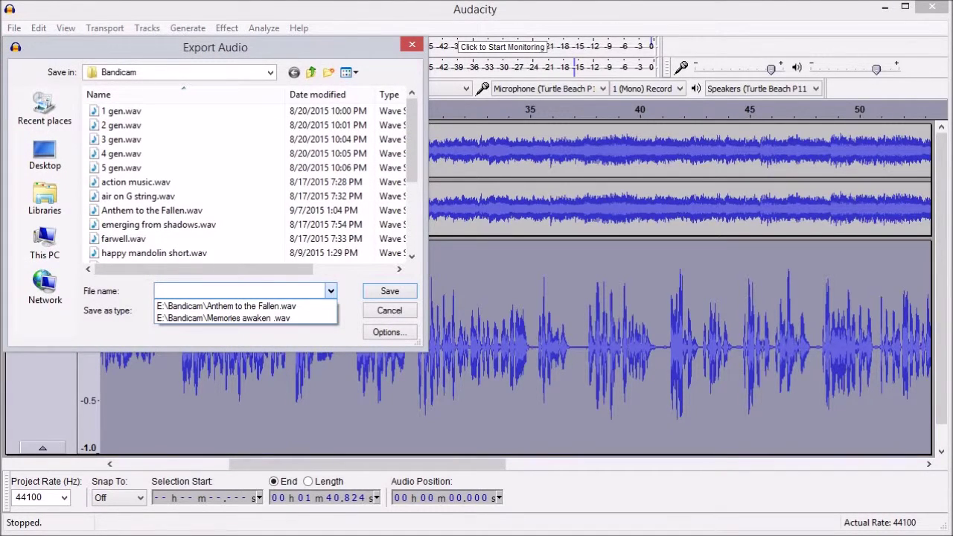
click(242, 291)
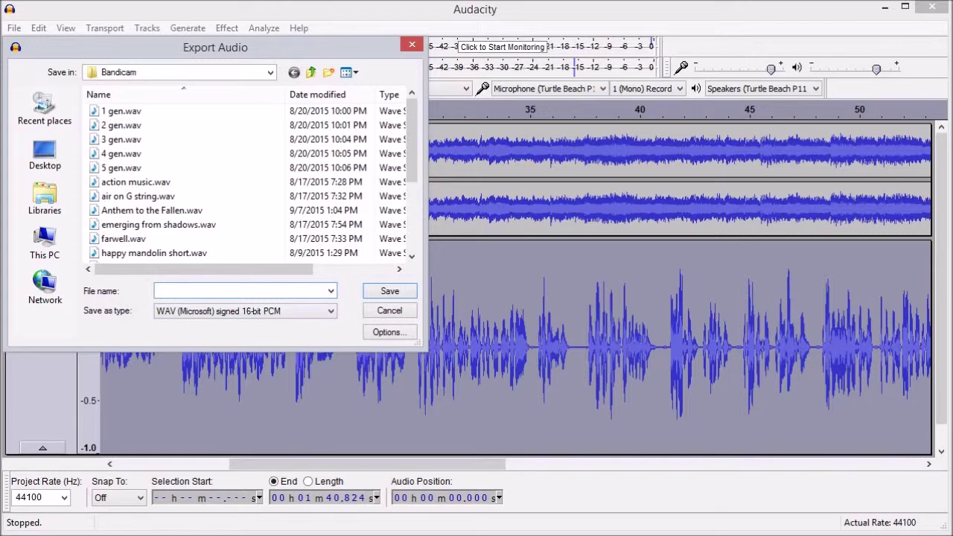
text(ge)
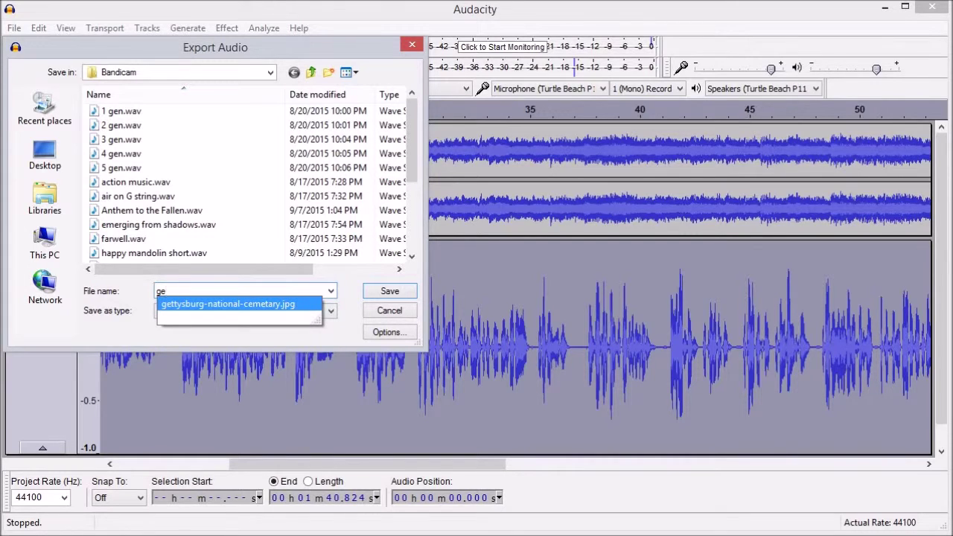
click(227, 304)
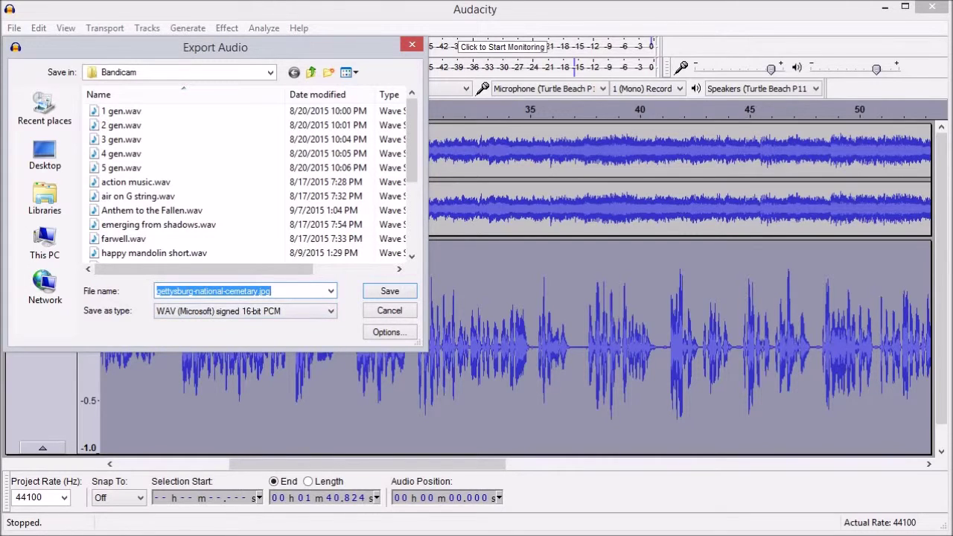
drag(273, 291, 194, 291)
key(BackSpace)
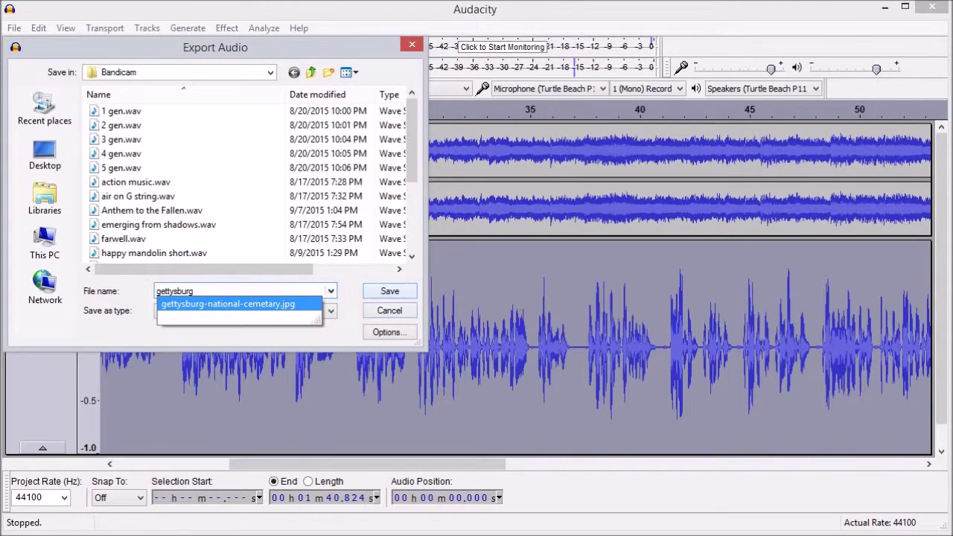
click(261, 291)
key(Return)
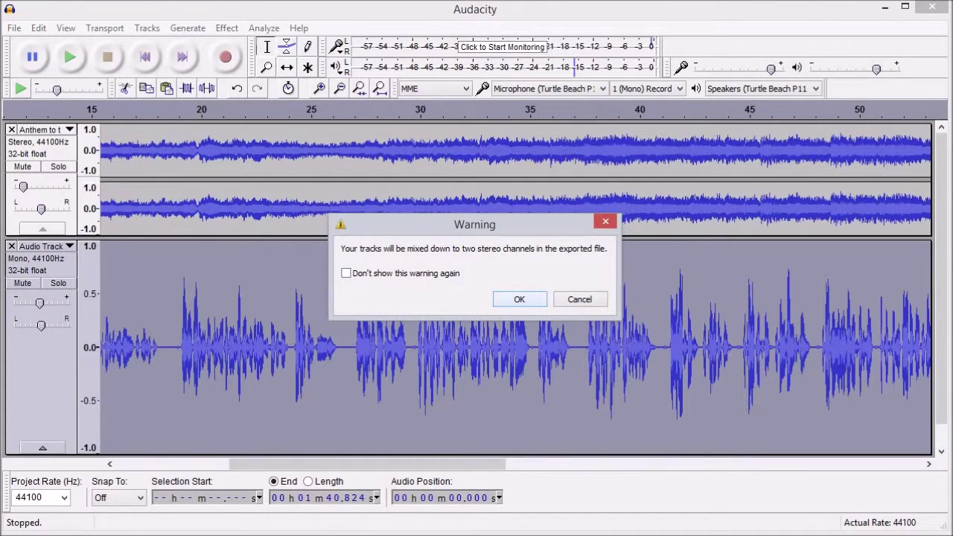
Accept the mixdown to two stereo channels and finish the export with the metadata left empty
key(Return)
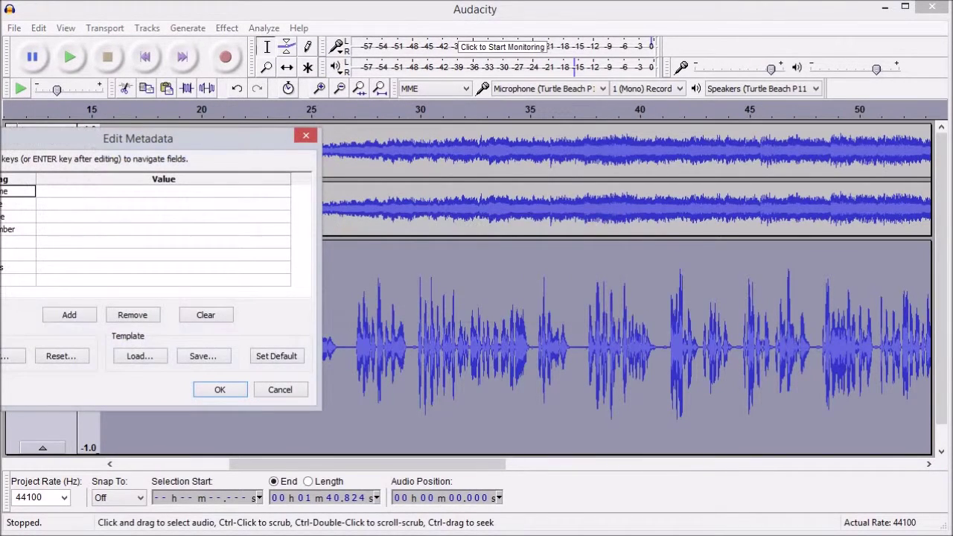
click(164, 192)
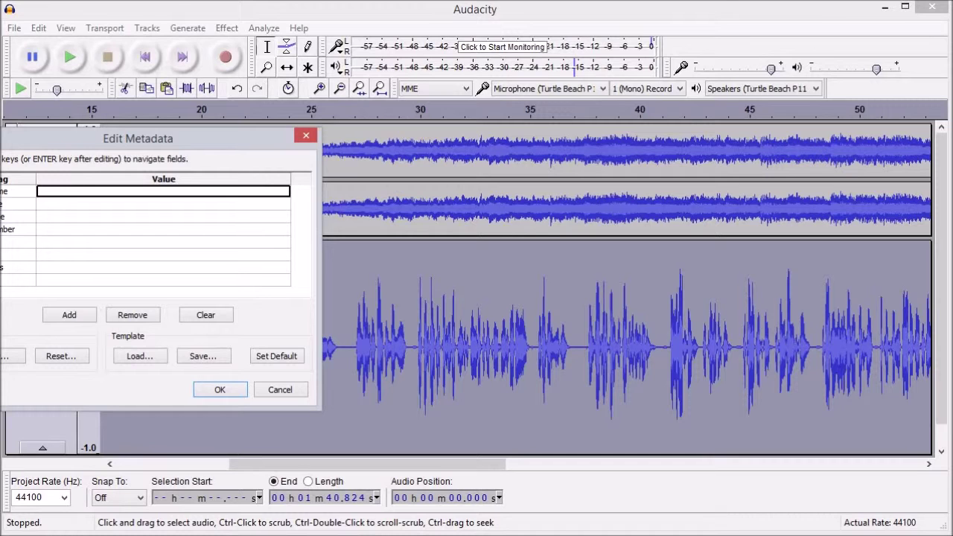
key(Return)
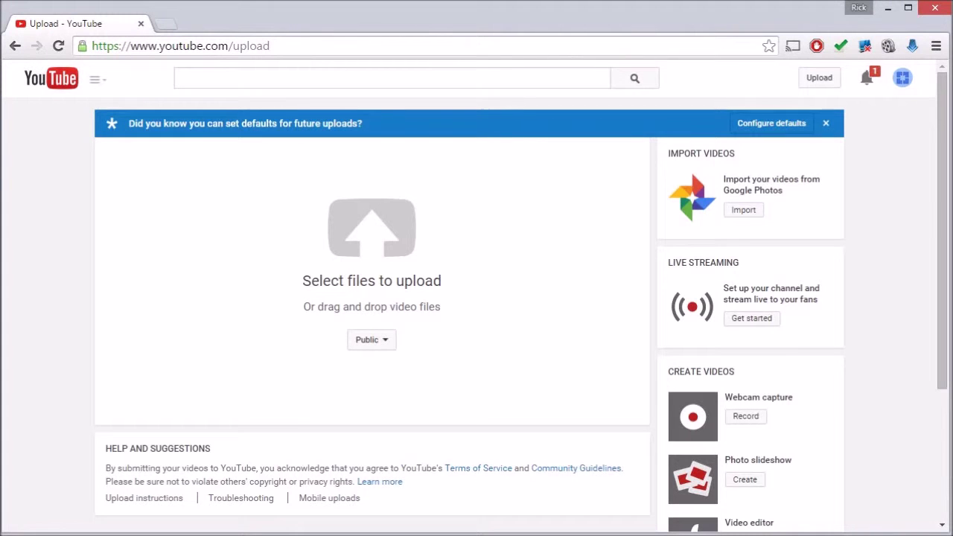
Switch to the YouTube upload page, start a photo slideshow and choose to upload photos from the computer
scroll(476, 313, down, 3)
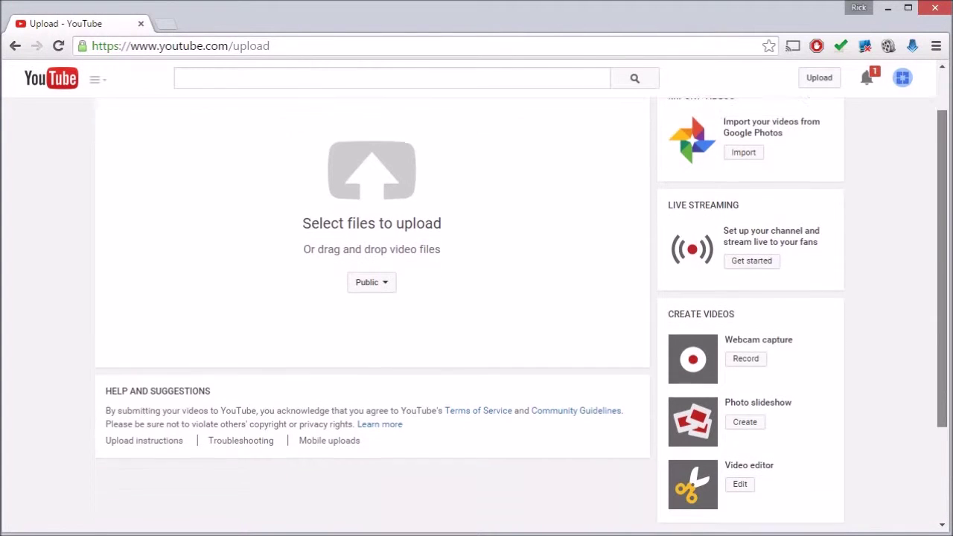
scroll(477, 313, up, 3)
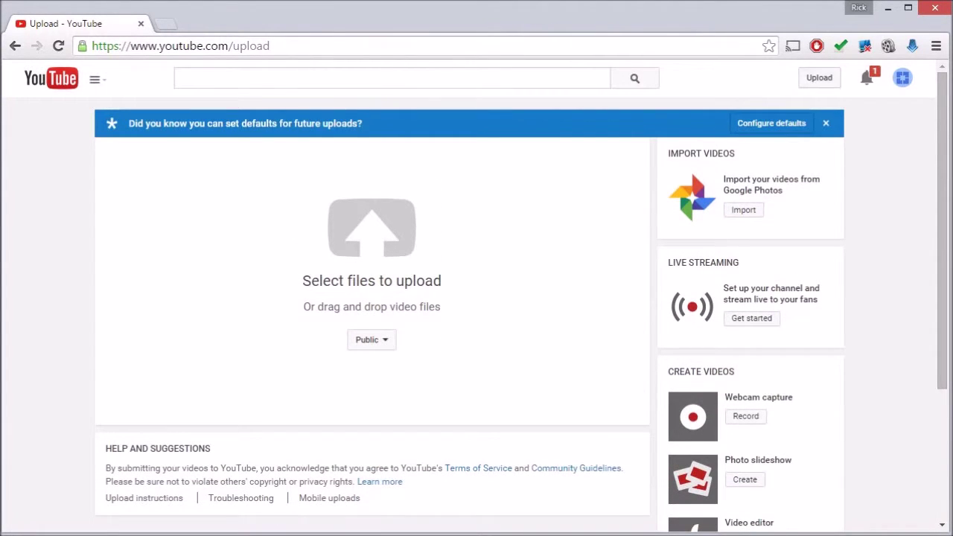
scroll(477, 313, down, 3)
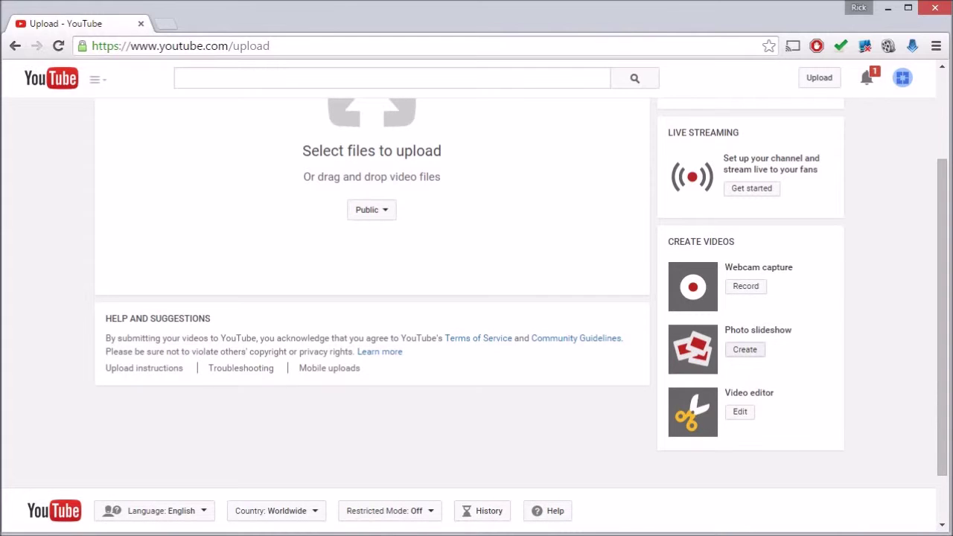
click(745, 350)
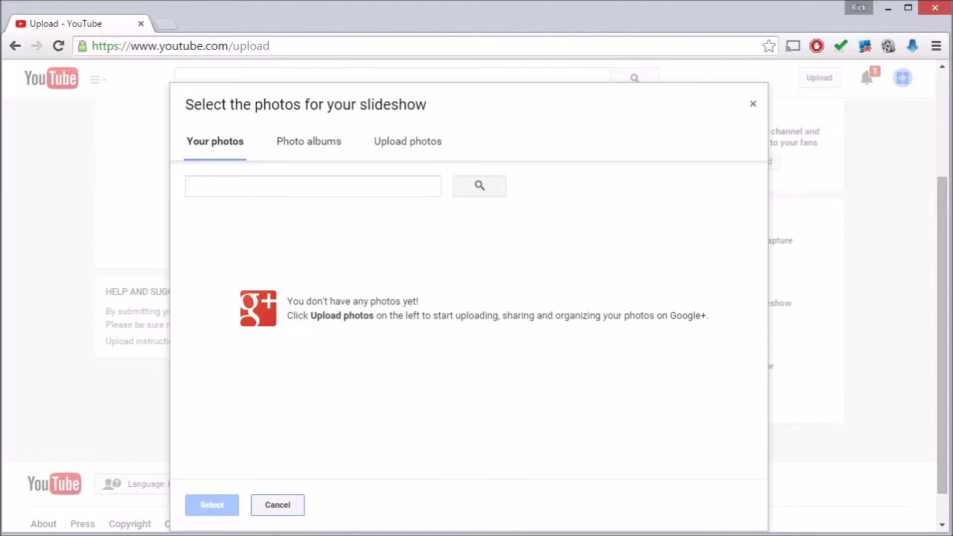
click(408, 141)
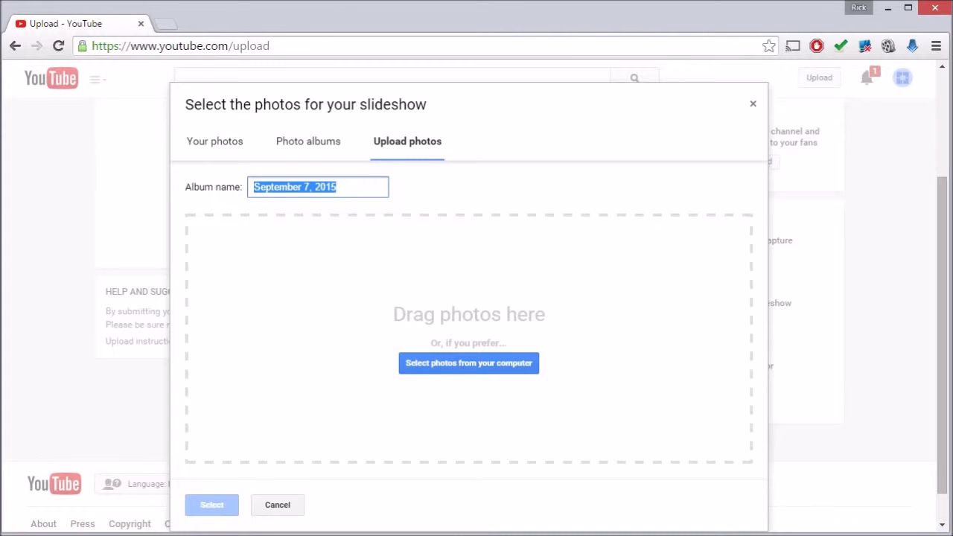
click(469, 363)
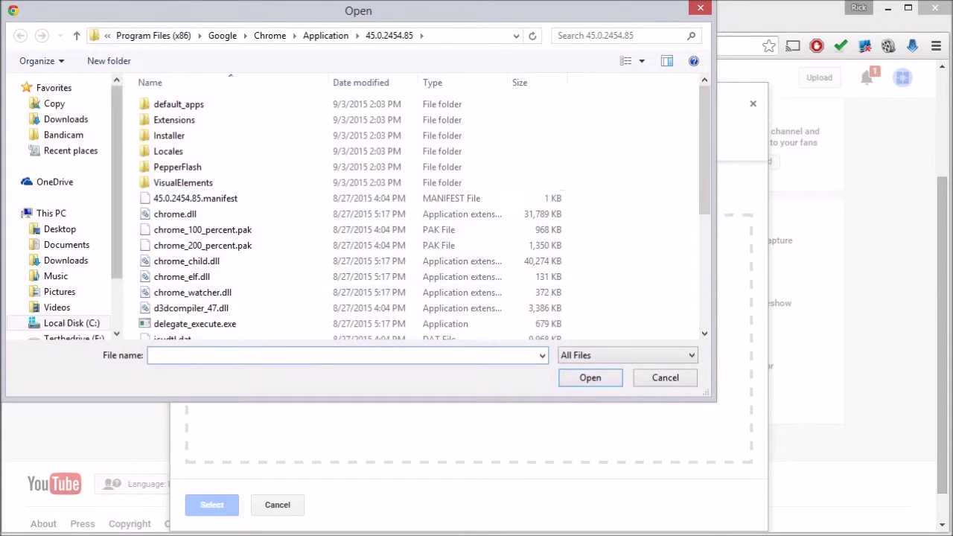
Add gettysburg-national-cemetary.jpg from the Bandicam folder as the slideshow's photo
click(63, 135)
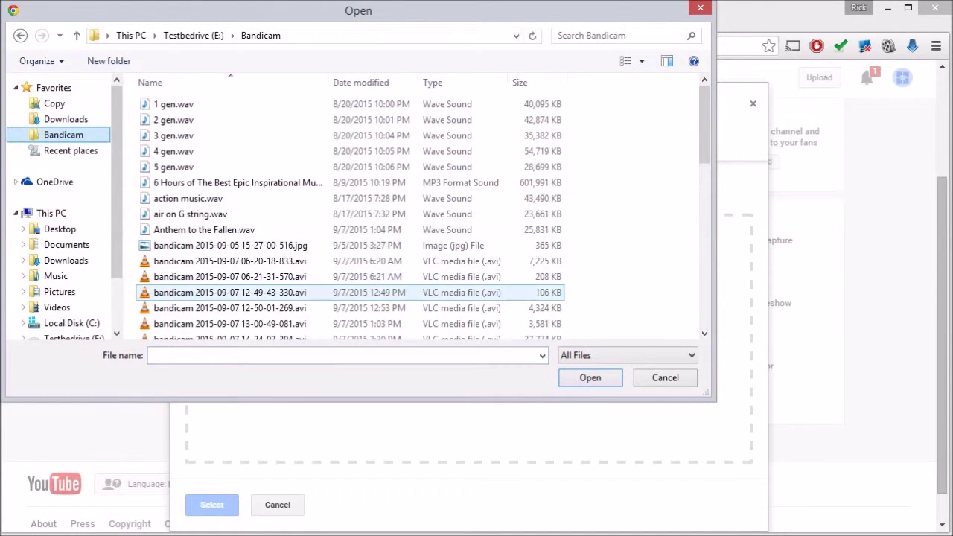
mouse_move(704, 125)
mouse_down()
mouse_move(704, 178)
mouse_move(704, 125)
mouse_up()
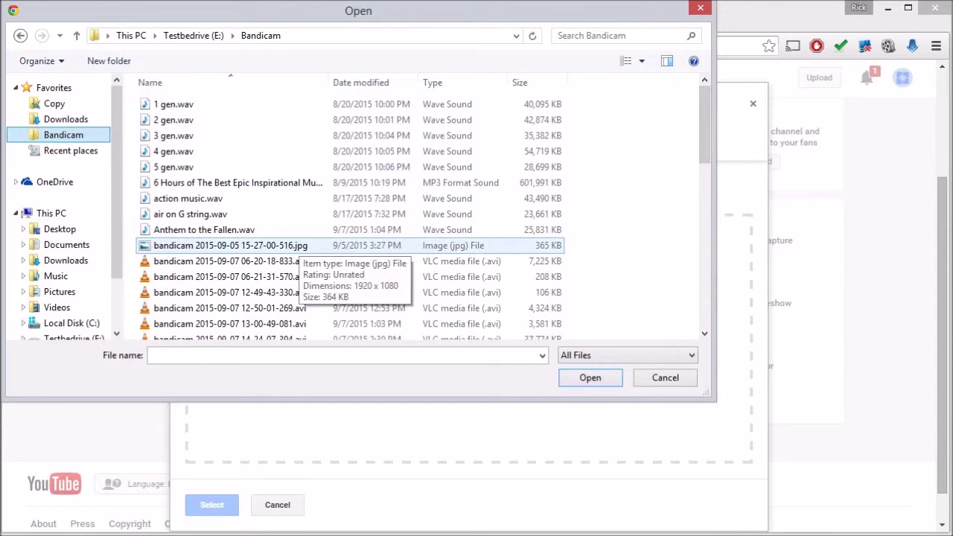
scroll(64, 209, down, 2)
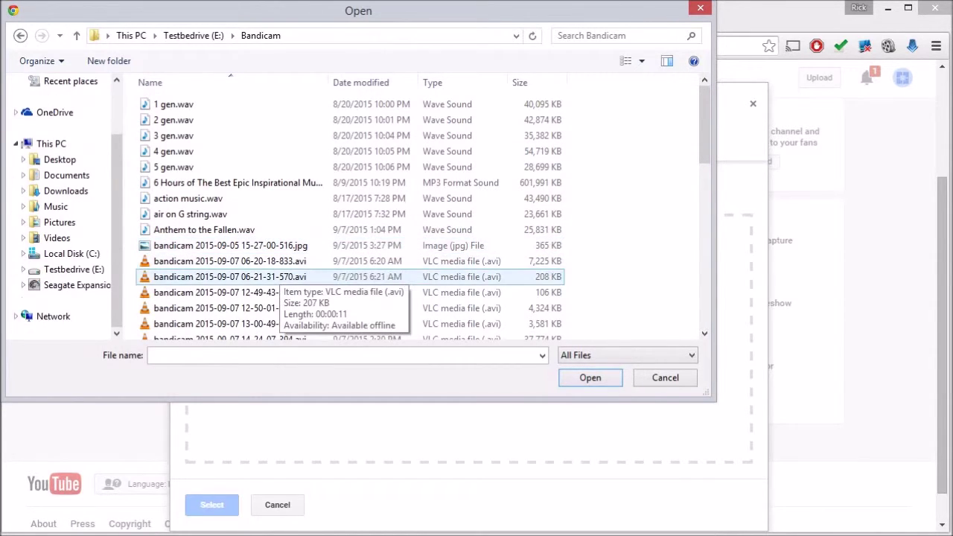
scroll(424, 213, down, 7)
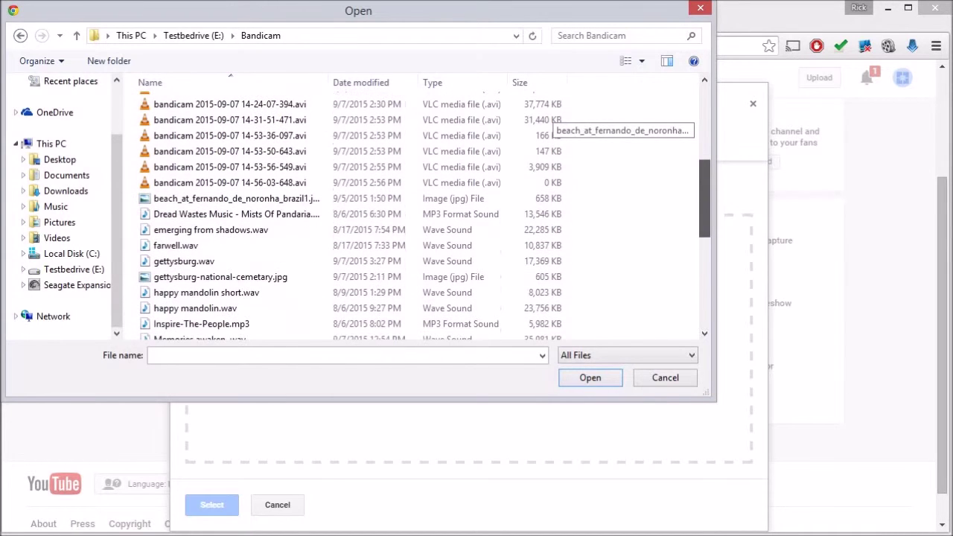
click(220, 237)
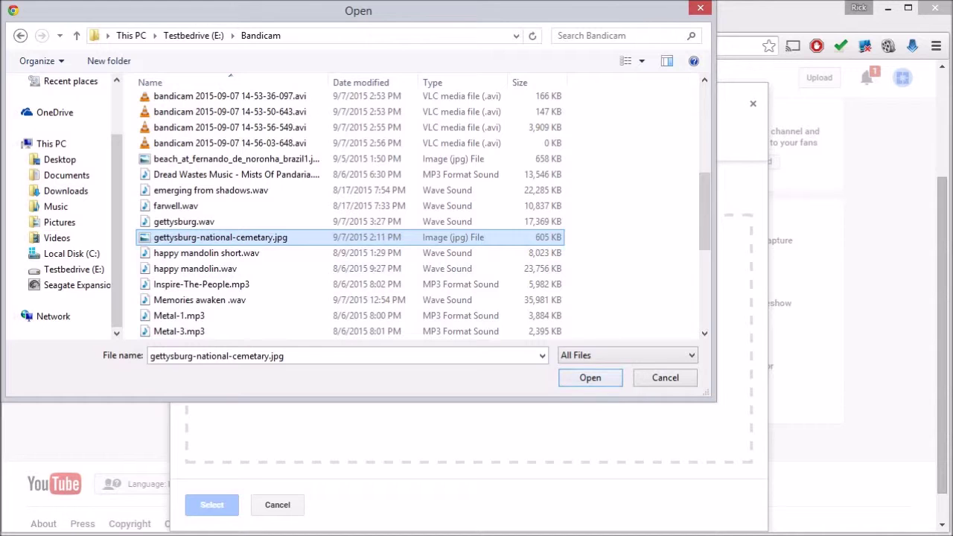
key(Return)
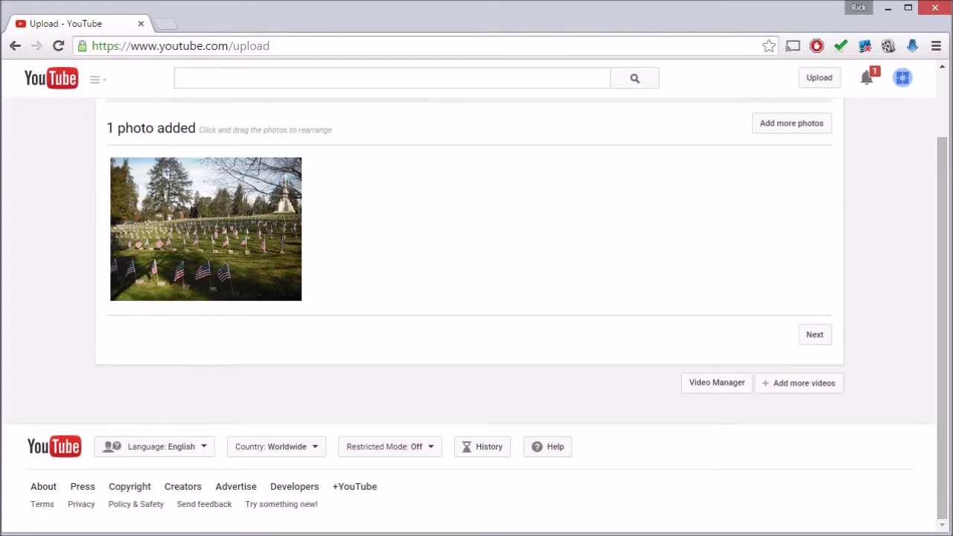
Continue to the slideshow settings, keep 3 seconds, Pan & Zoom and Crossfade, and upload it without choosing an audio track
click(815, 335)
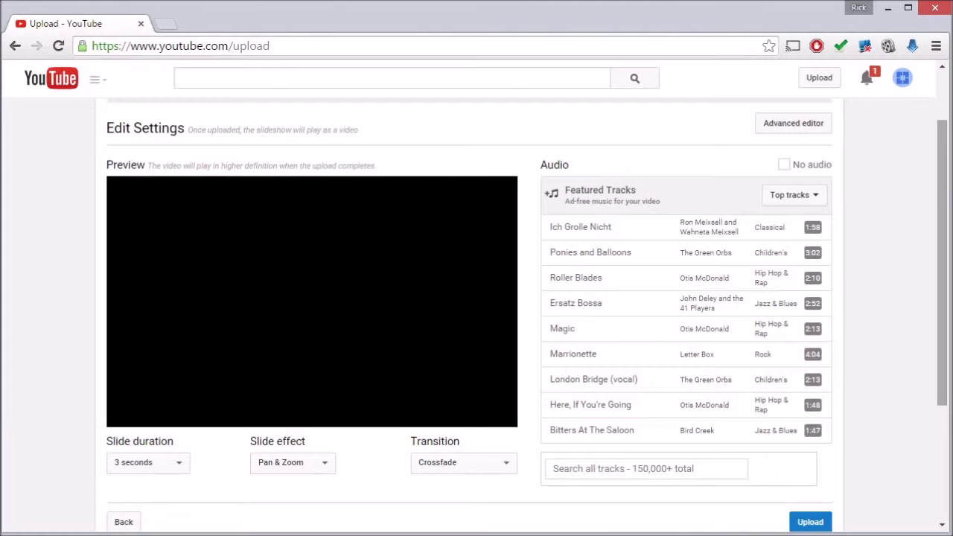
scroll(476, 312, down, 2)
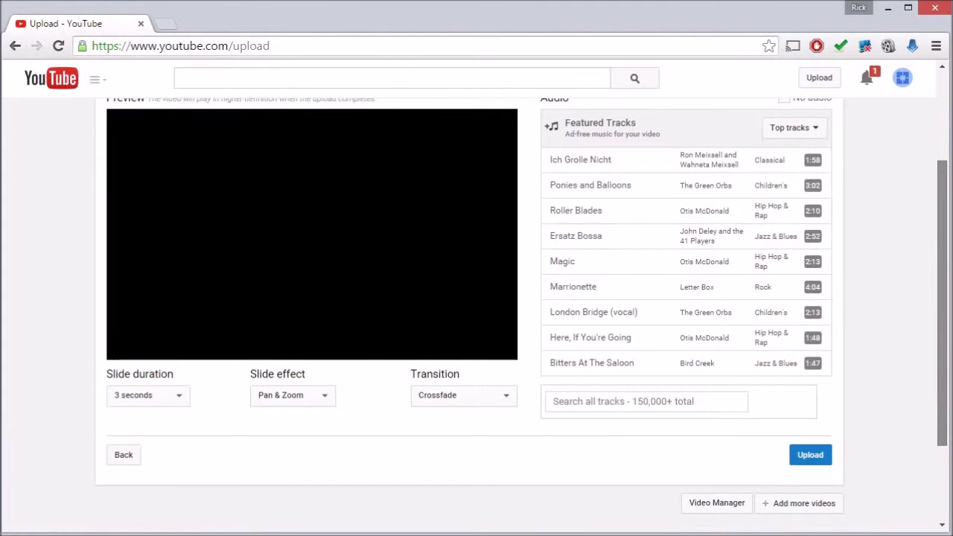
scroll(477, 313, up, 1)
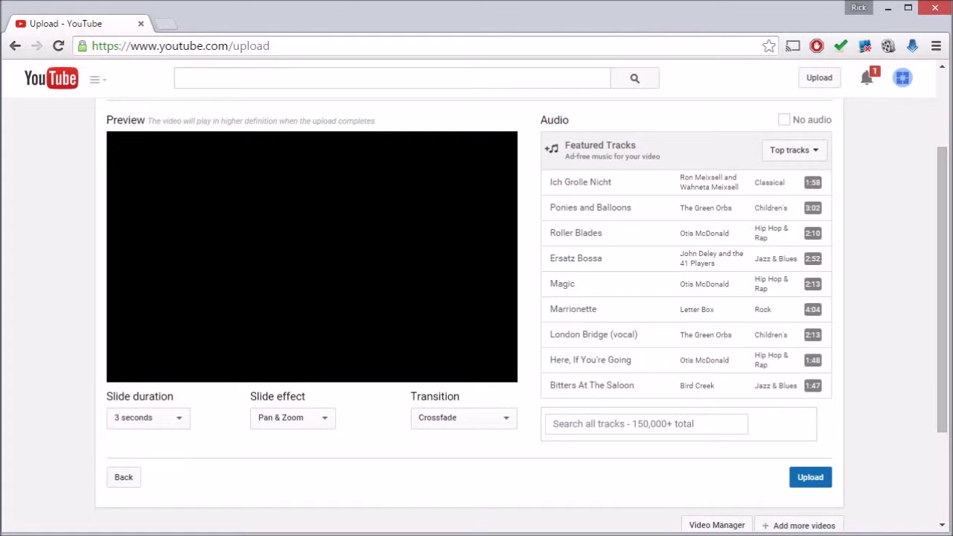
click(811, 477)
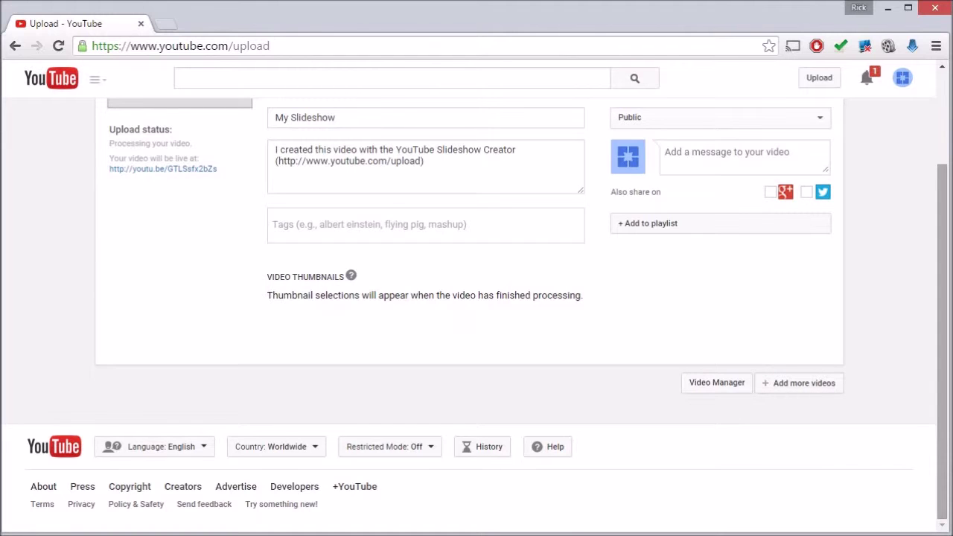
Examine the advanced settings of the uploaded slideshow video
drag(942, 298, 942, 205)
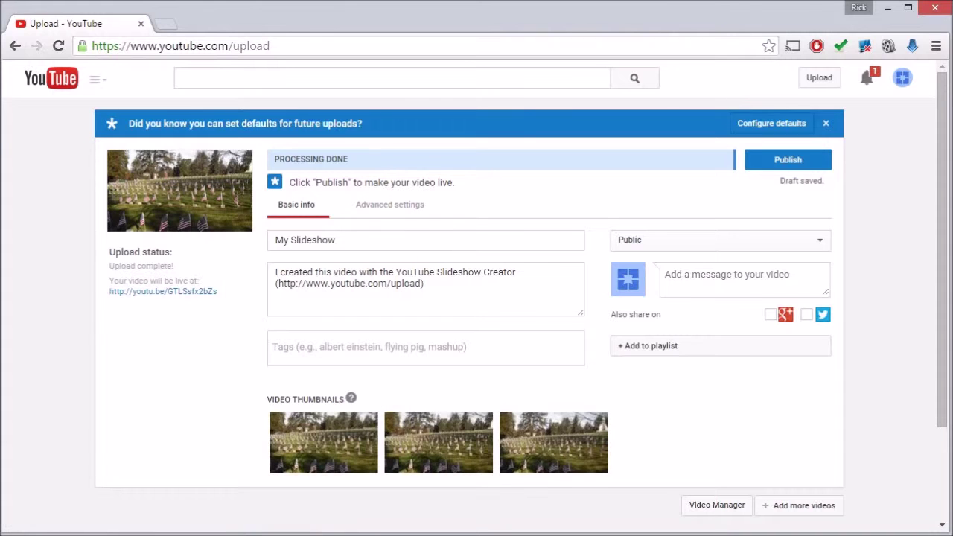
click(390, 205)
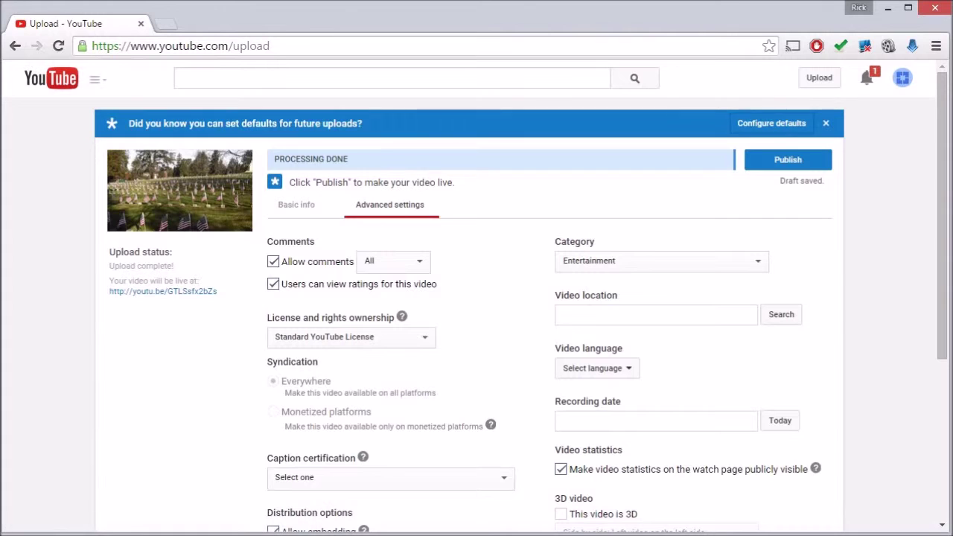
scroll(477, 313, down, 2)
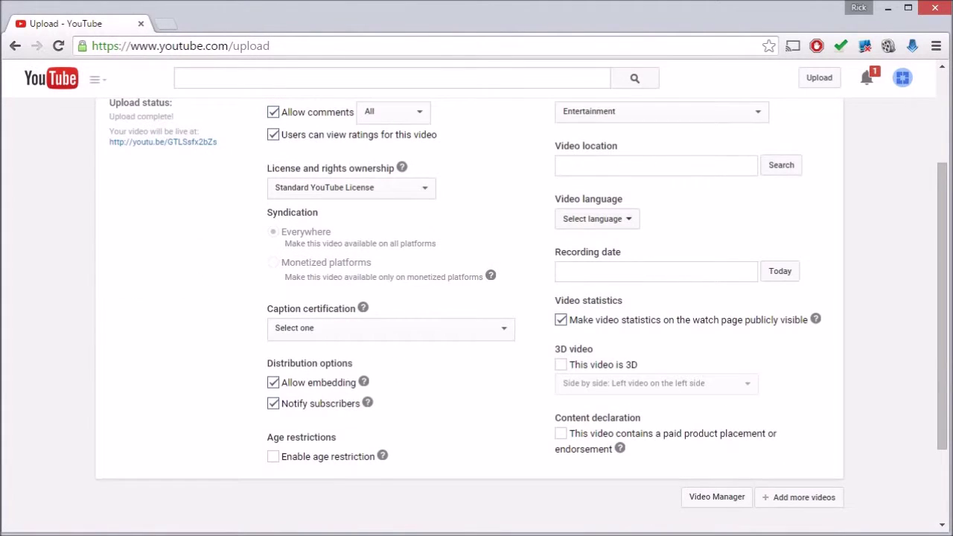
Return to the upload page, start another photo slideshow and select the already uploaded September 7, 2015 cemetery photo
scroll(477, 313, up, 2)
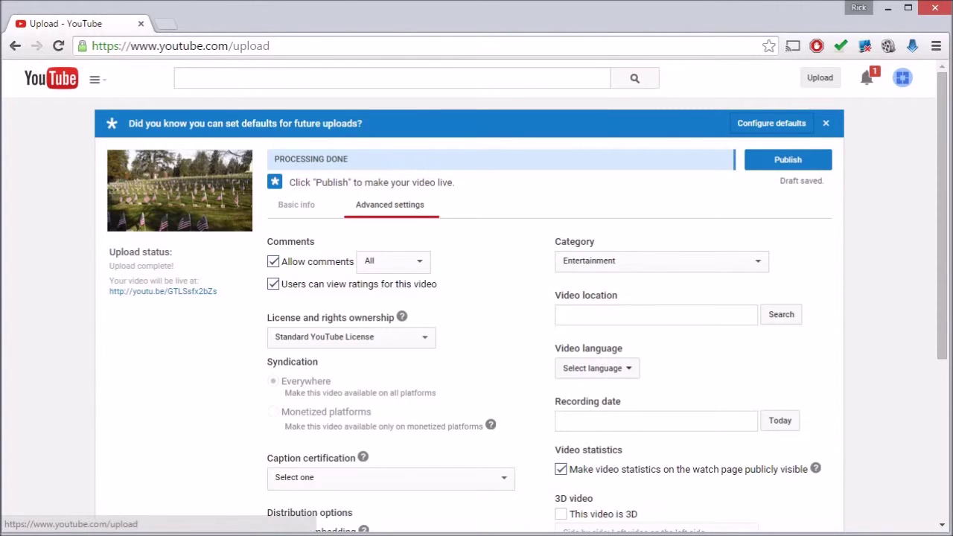
click(820, 77)
key(Return)
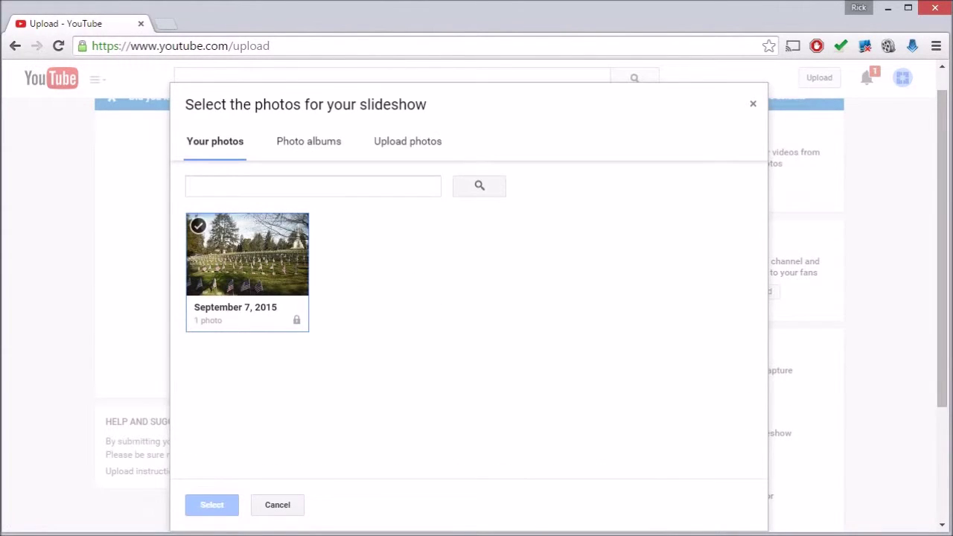
click(247, 257)
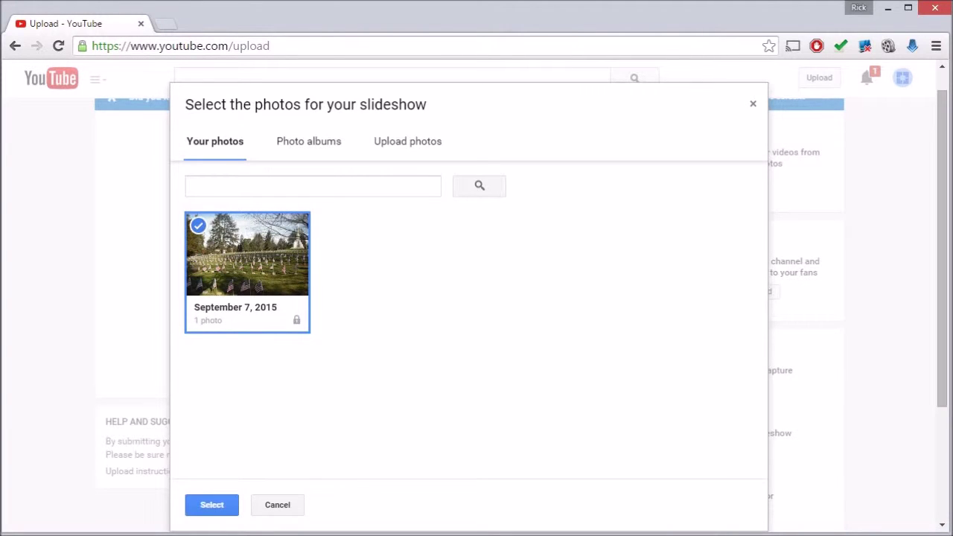
click(211, 505)
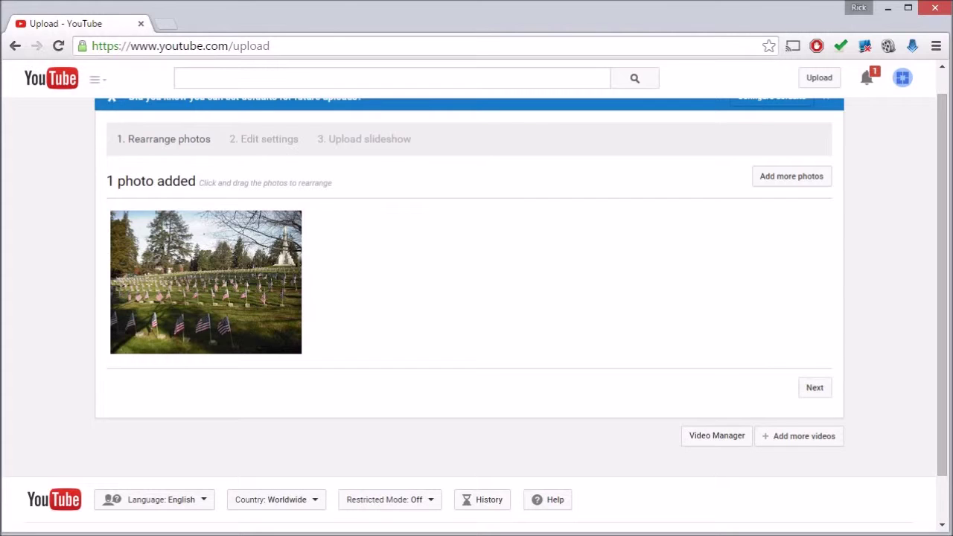
Continue to the slideshow's edit settings and examine the slide duration, effect, transition and audio track options
click(814, 387)
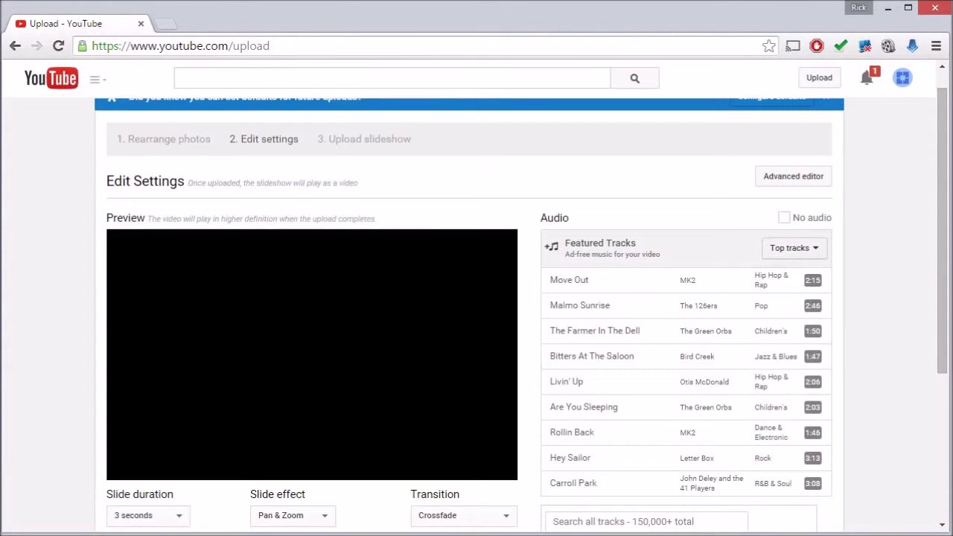
scroll(521, 310, down, 1)
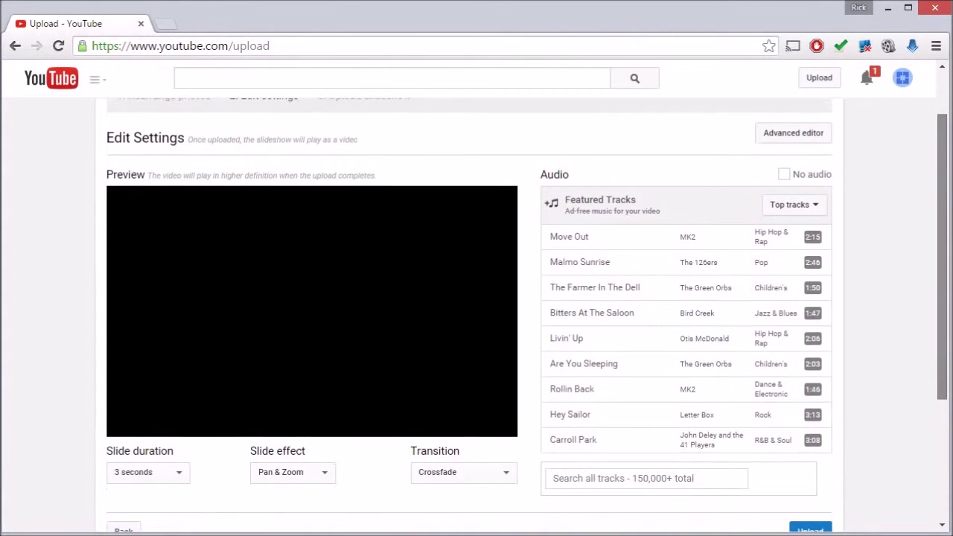
scroll(521, 310, down, 1)
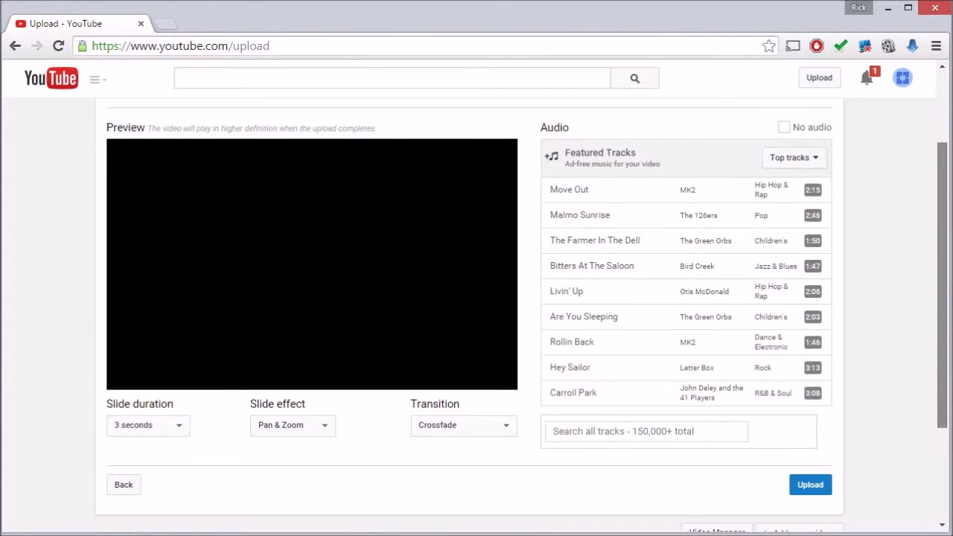
scroll(521, 310, down, 1)
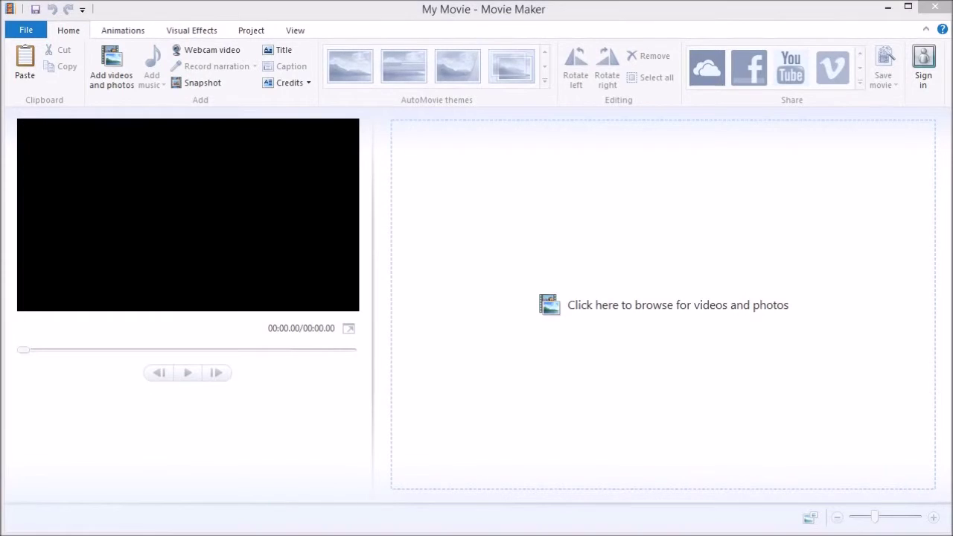
Switch to Movie Maker and add gettysburg-national-cemetary.jpg from the Bandicam folder to the empty project
key(alt+Tab)
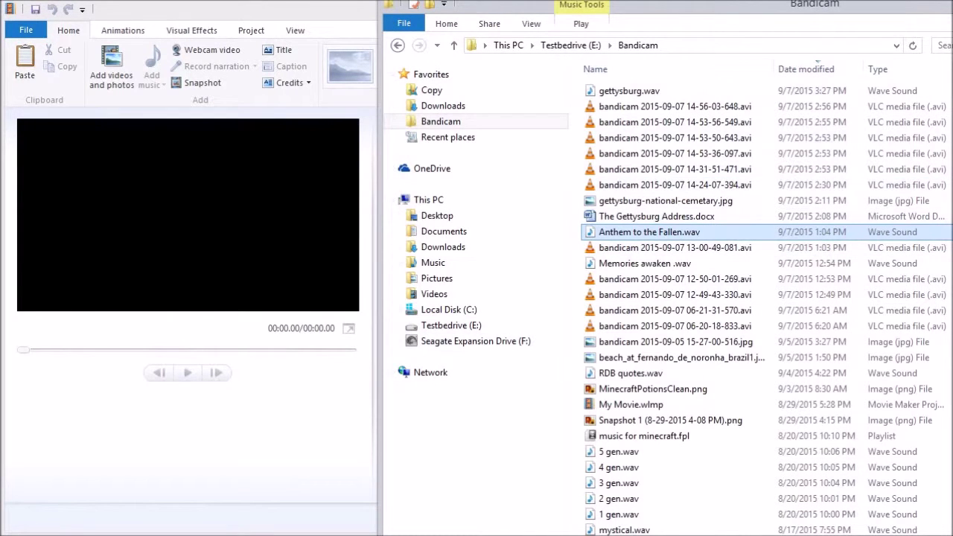
drag(719, 5, 848, 15)
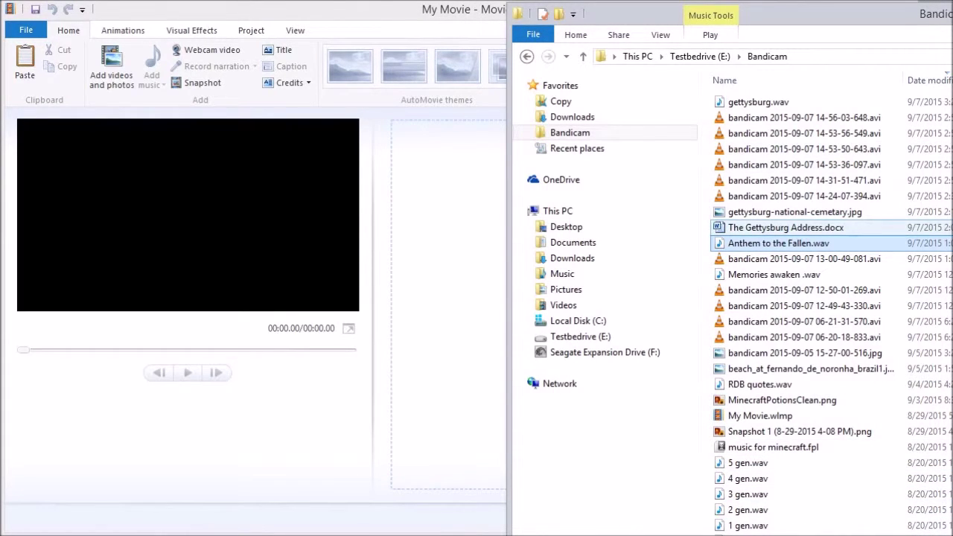
drag(789, 212, 432, 246)
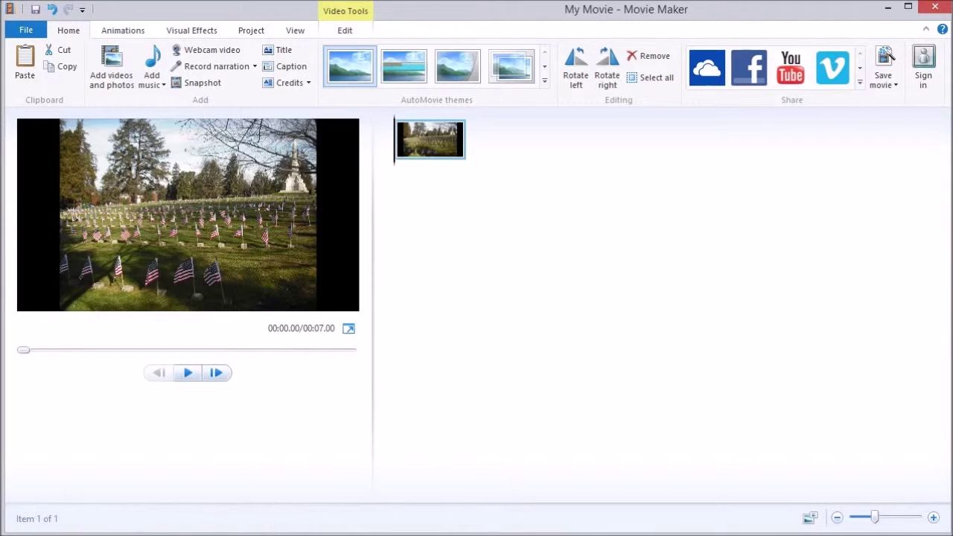
Add gettysburg.wav from the Bandicam folder as the movie's music track
click(152, 63)
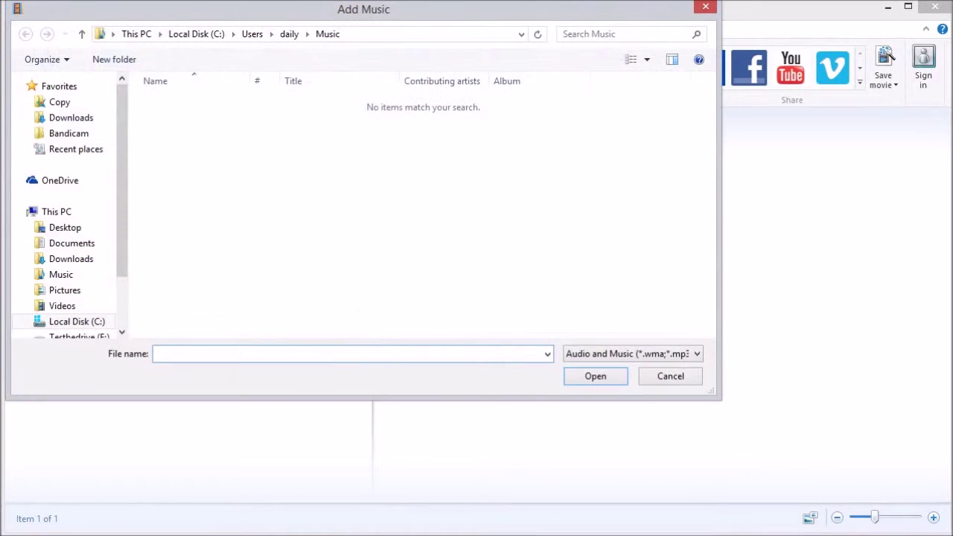
click(68, 133)
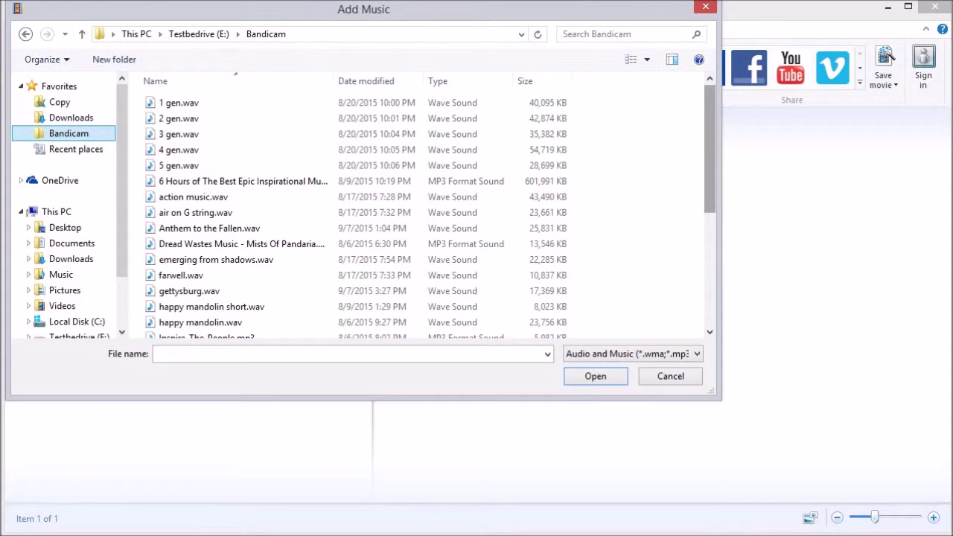
scroll(551, 119, down, 2)
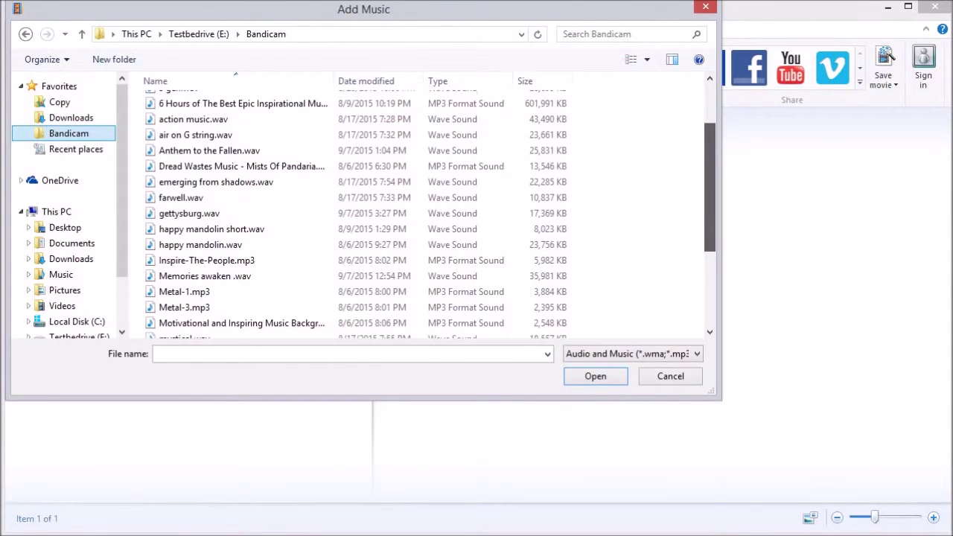
click(298, 214)
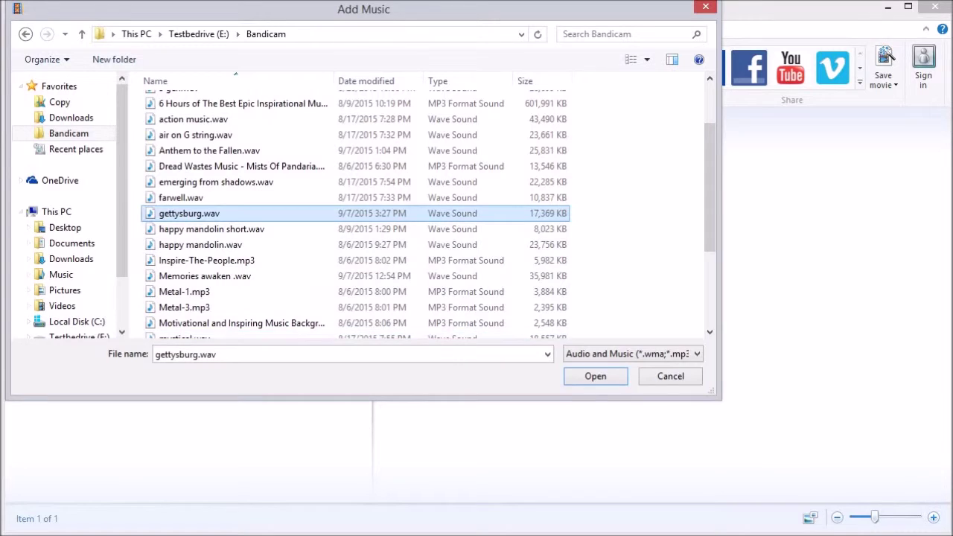
key(Return)
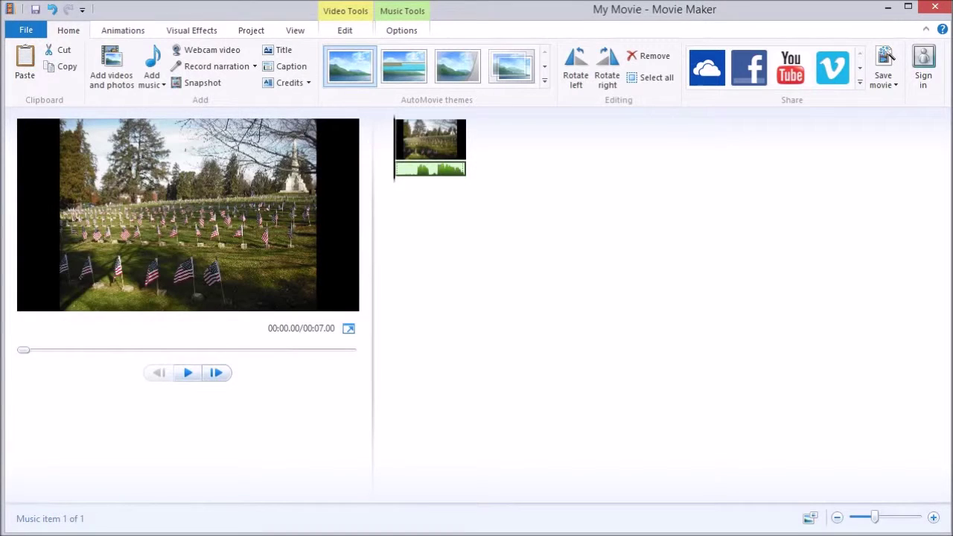
Play the movie through and check which editing commands are available for the photo clip
key(space)
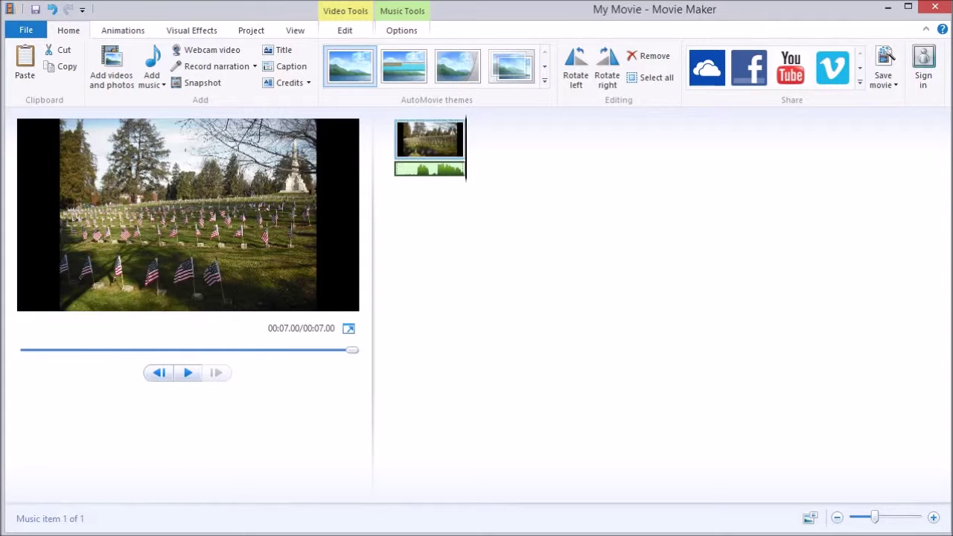
click(432, 137)
right_click(432, 136)
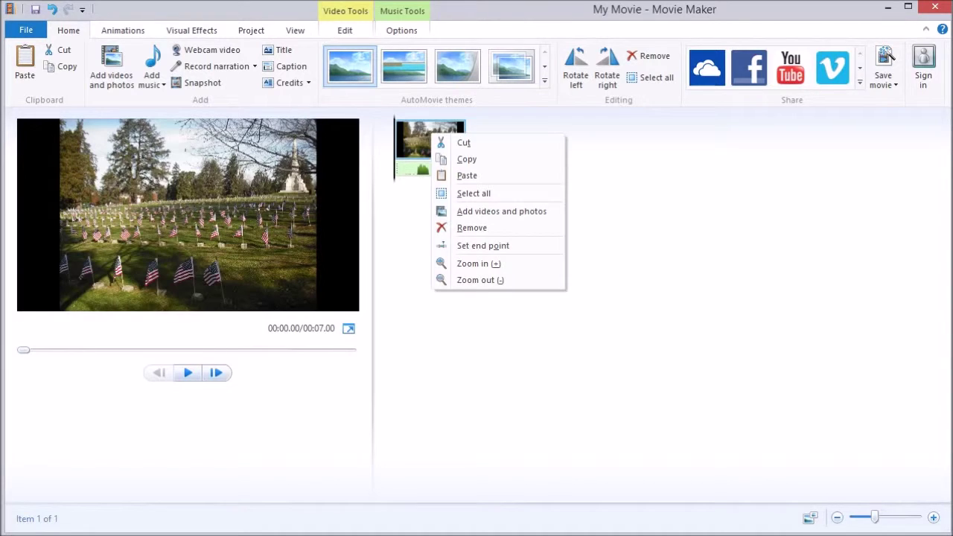
key(Escape)
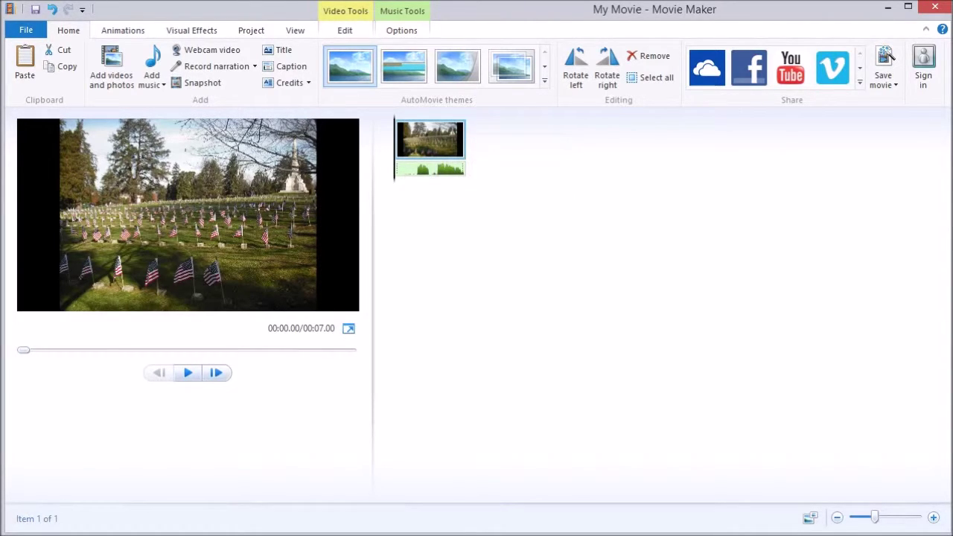
right_click(436, 147)
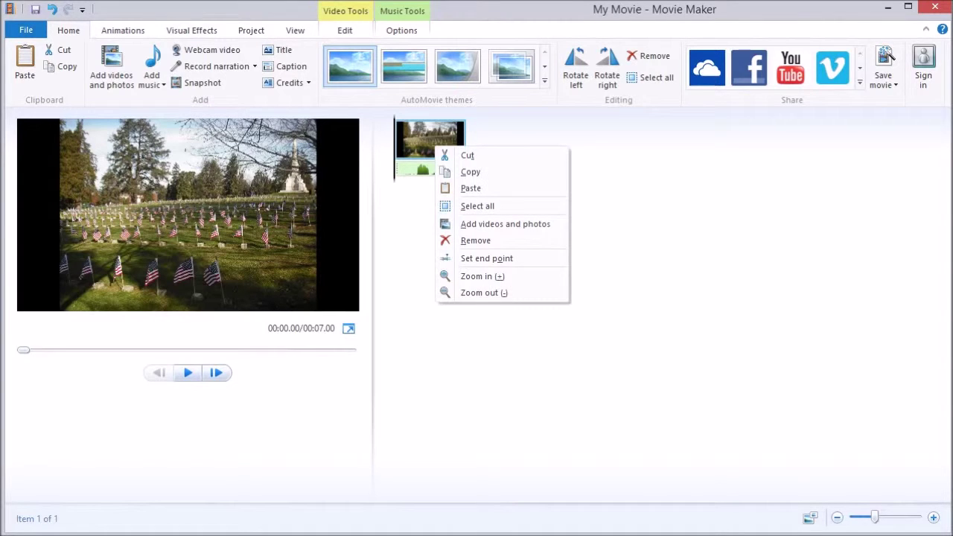
key(Escape)
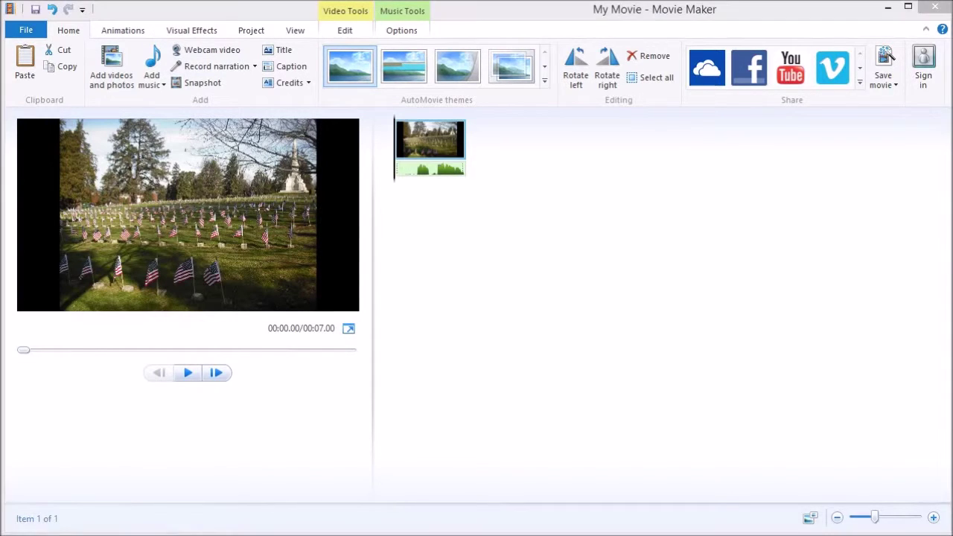
Add four more copies of gettysburg-national-cemetary.jpg from the Bandicam folder to the storyboard, for five photo items
key(alt+Tab)
drag(752, 213, 500, 145)
key(alt+Tab)
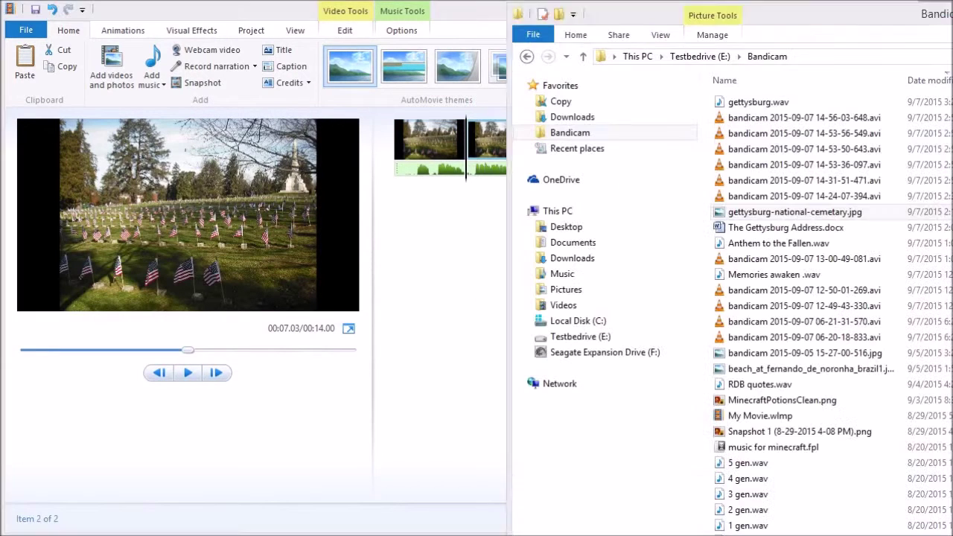
drag(752, 212, 473, 145)
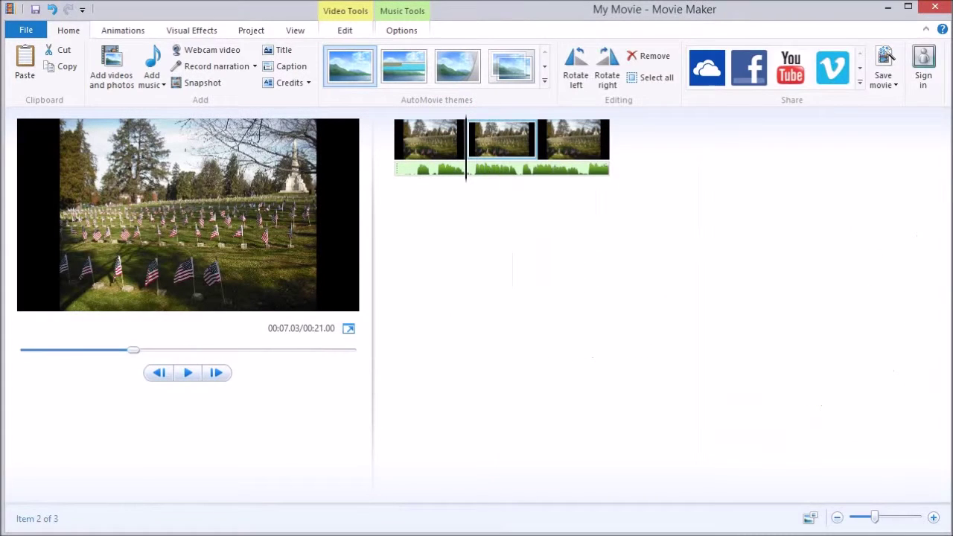
key(alt+Tab)
drag(752, 272, 641, 145)
key(alt+Tab)
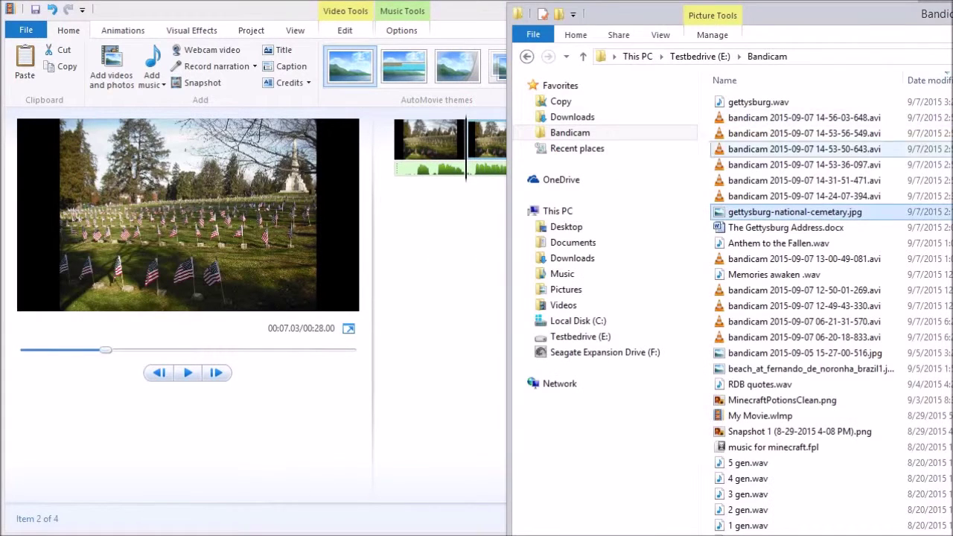
drag(811, 213, 486, 289)
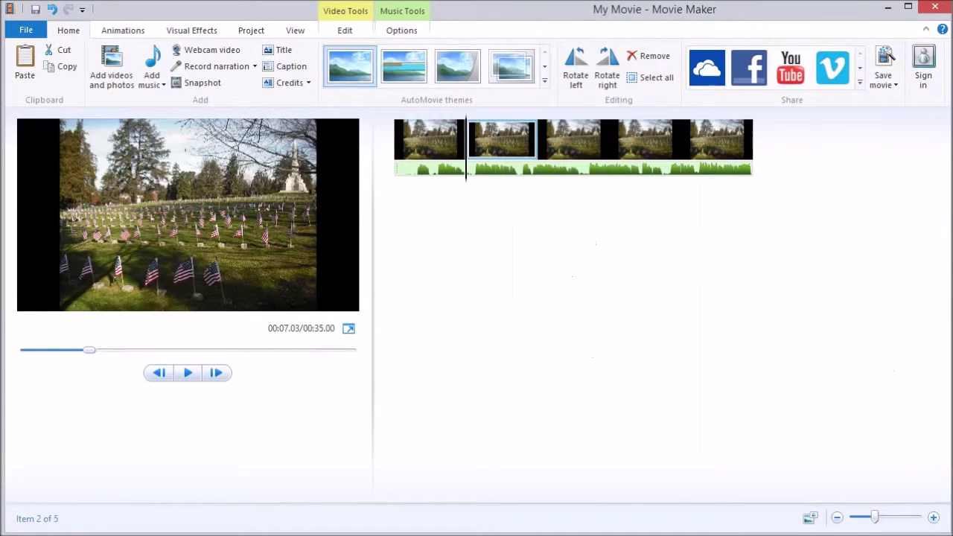
Insert another three copies of the cemetery photo to extend the storyboard to eight items
key(alt+Tab)
drag(670, 274, 461, 239)
key(alt+Tab)
drag(745, 152, 461, 239)
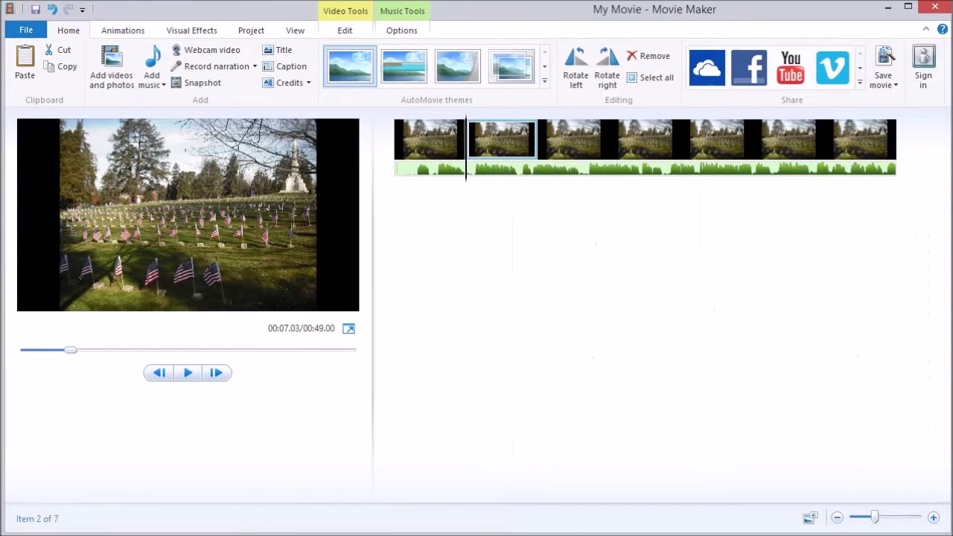
key(alt+Tab)
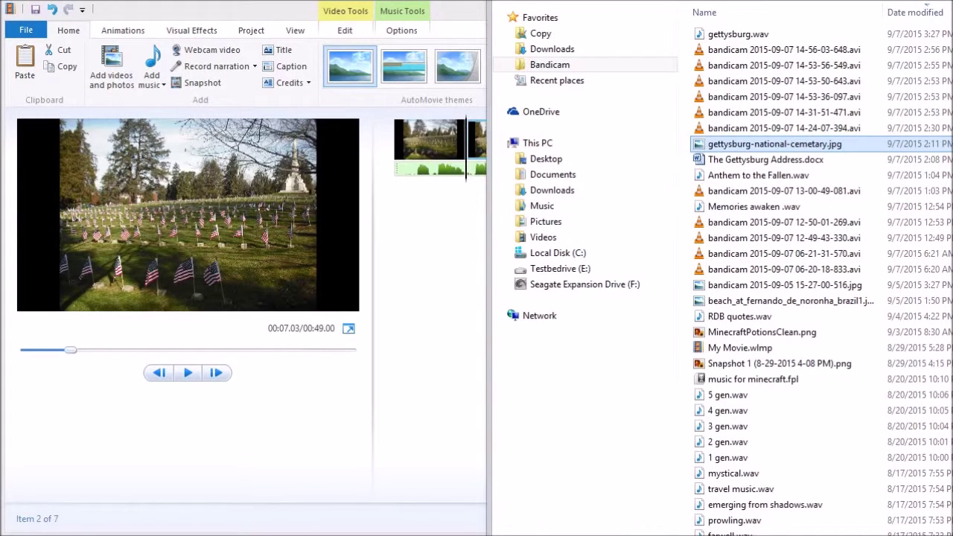
drag(744, 145, 430, 233)
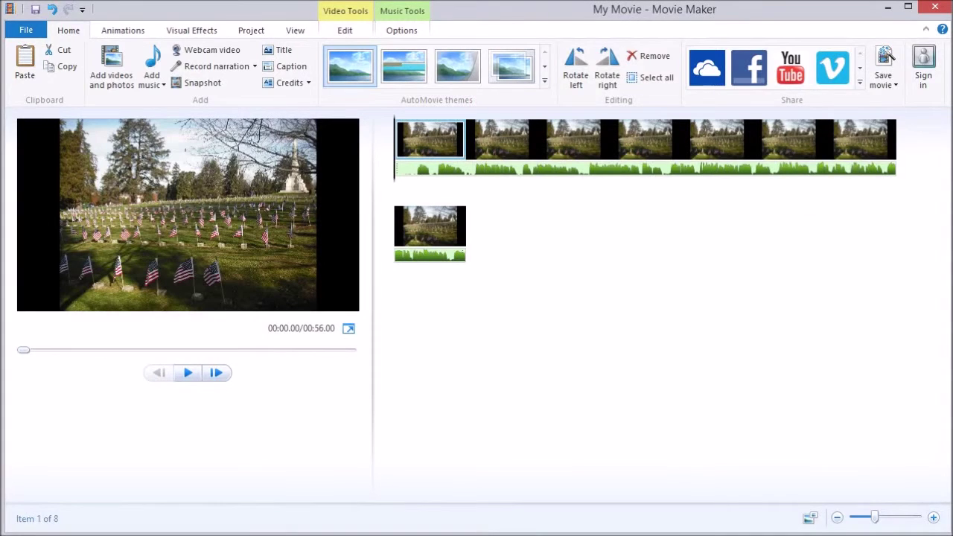
Move the file window clear of the storyboard and keep adding the cemetery photo until there are 15 items covering the audio
key(alt+Tab)
drag(566, 2, 726, 2)
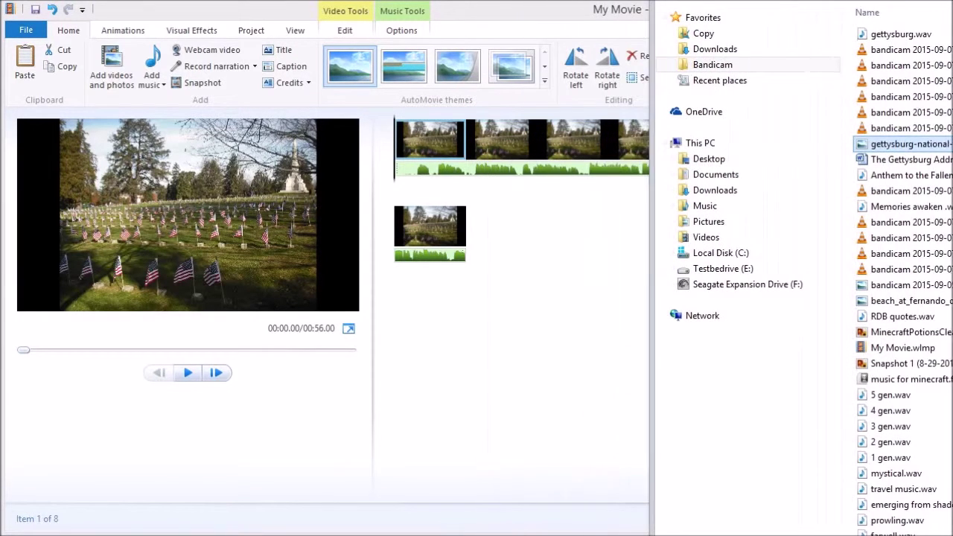
drag(905, 144, 611, 306)
drag(952, 149, 720, 256)
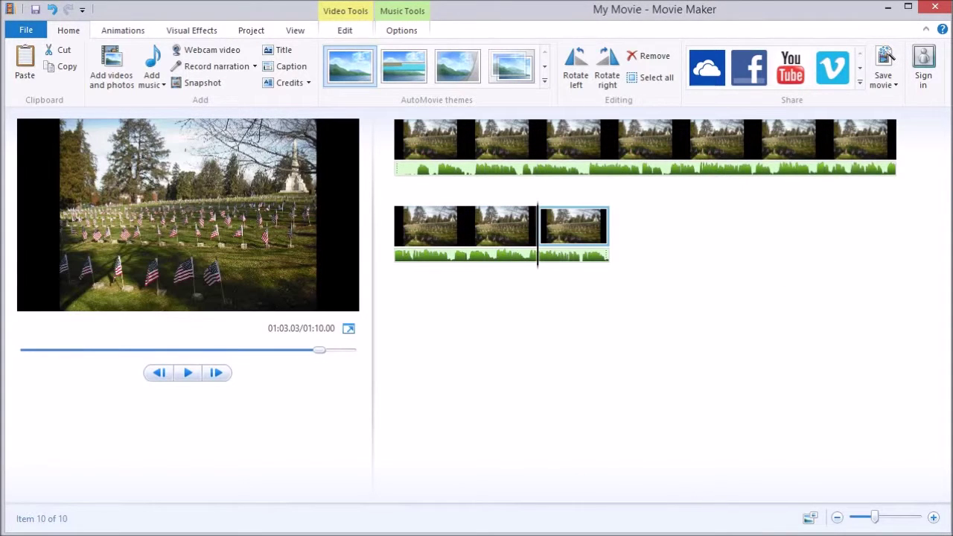
key(space)
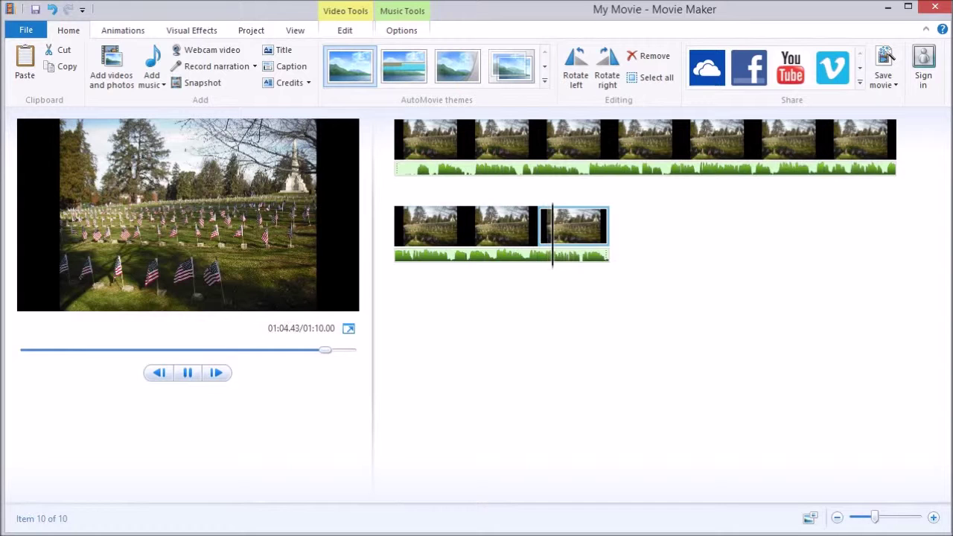
key(space)
key(alt+Tab)
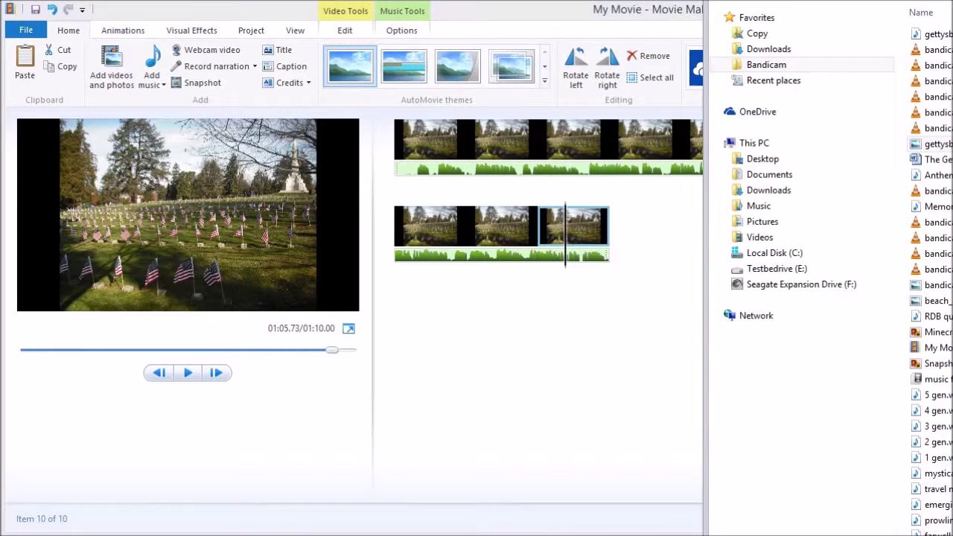
drag(949, 144, 649, 257)
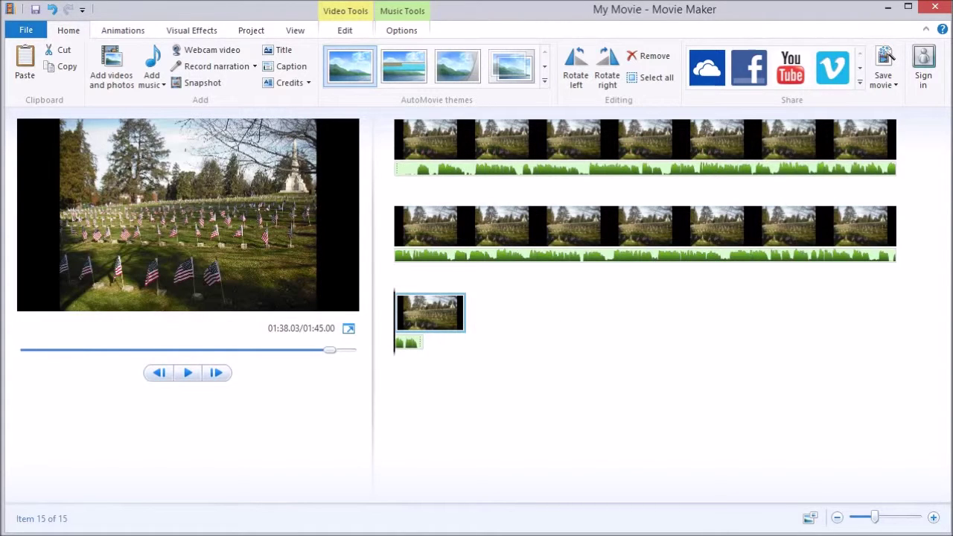
Try to trim the last photo item by setting its end point at the playhead, check the ending, and undo the trim
click(295, 29)
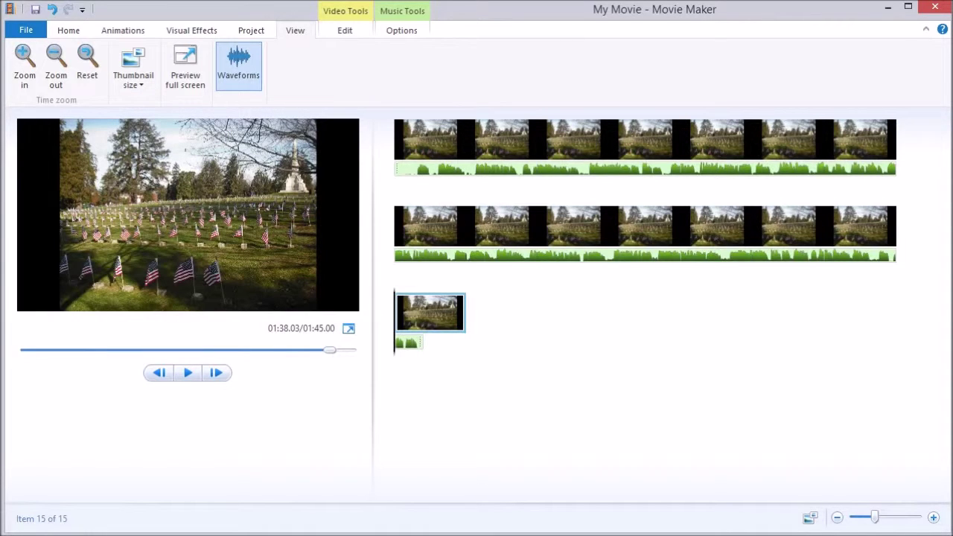
right_click(446, 314)
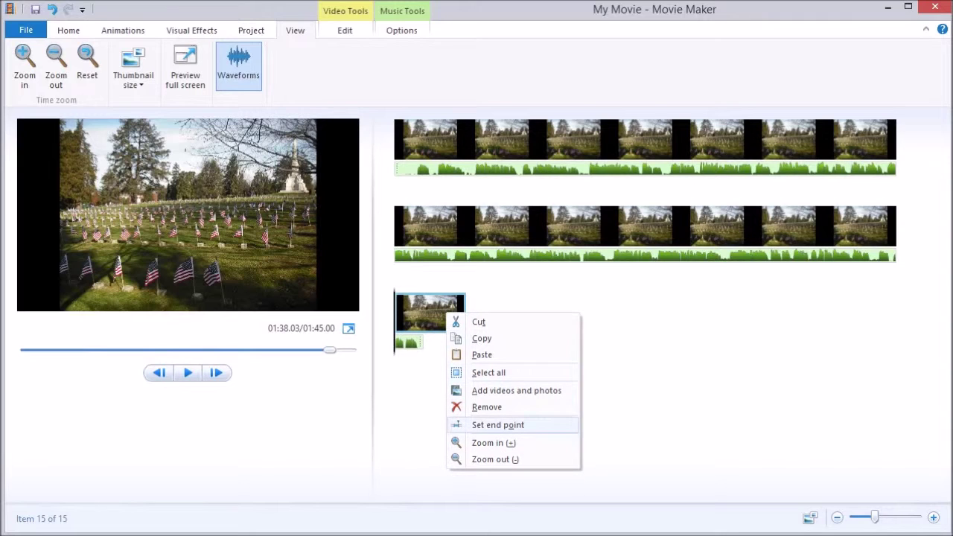
click(498, 424)
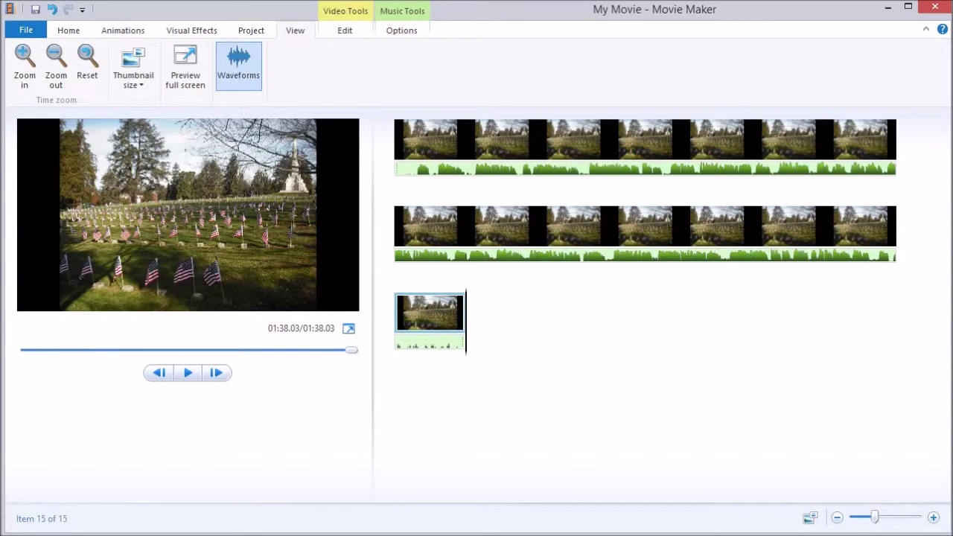
key(space)
key(space)
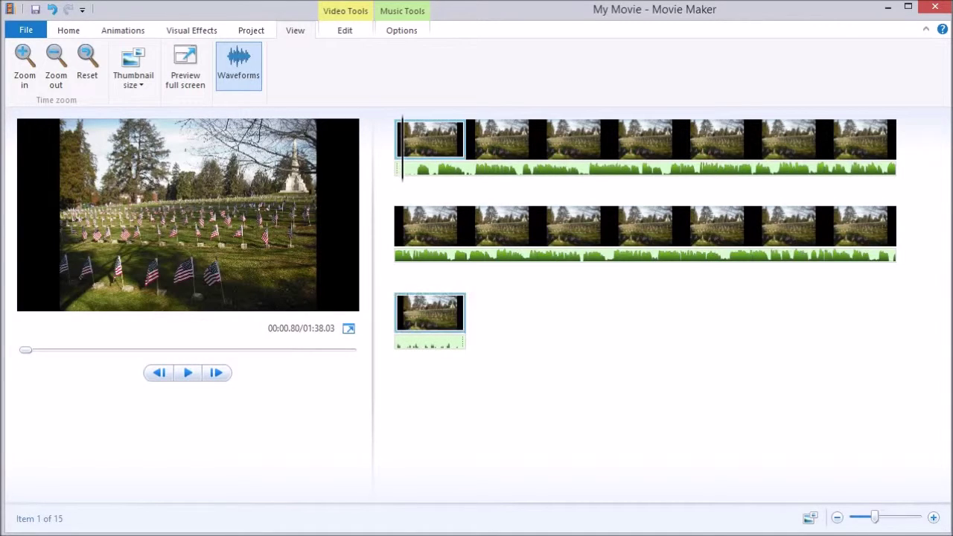
key(End)
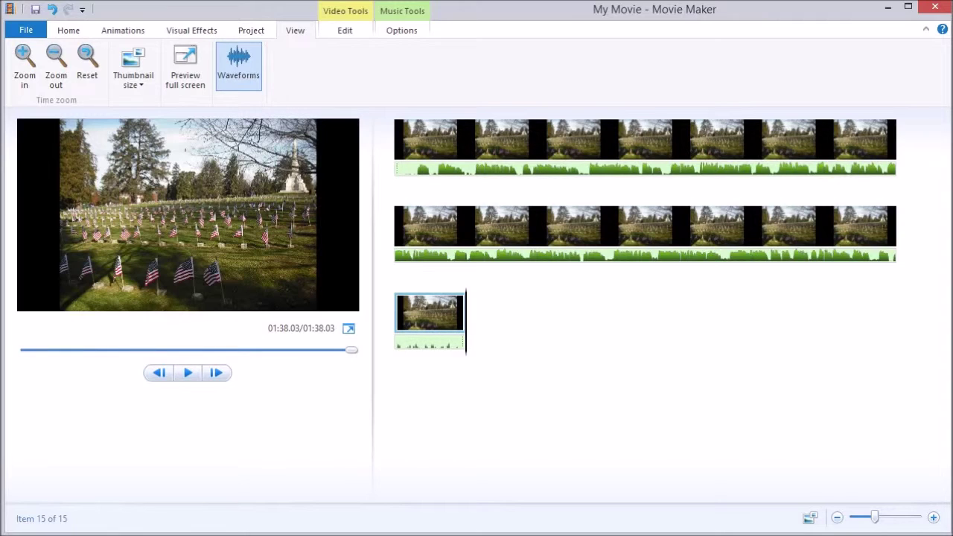
key(Left)
key(space)
key(ctrl+z)
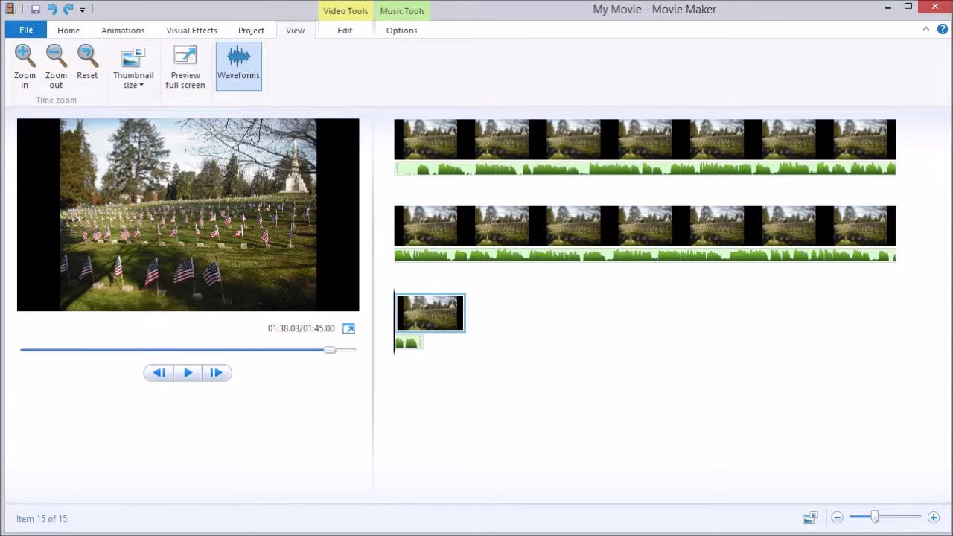
Set the last photo item's duration to 3.00 seconds and play the movie's ending
click(345, 30)
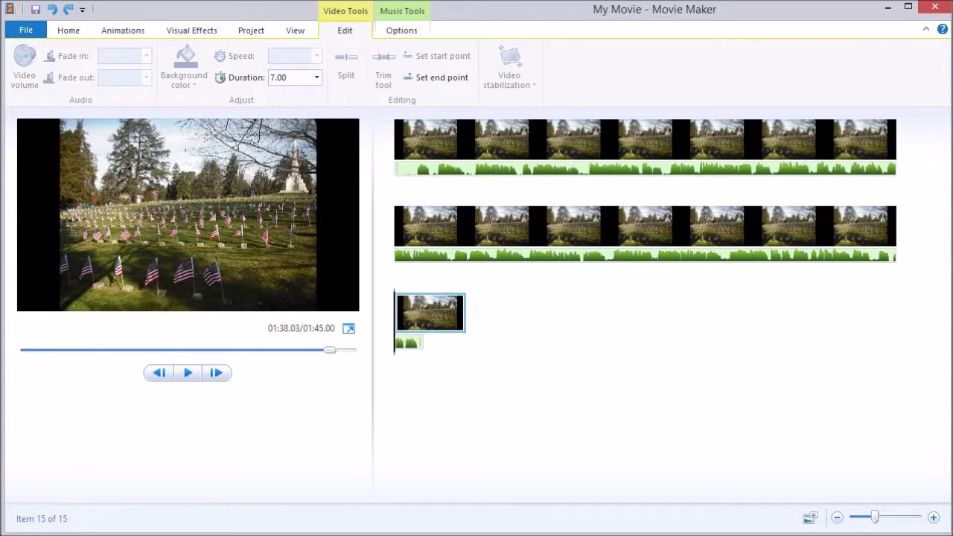
click(317, 78)
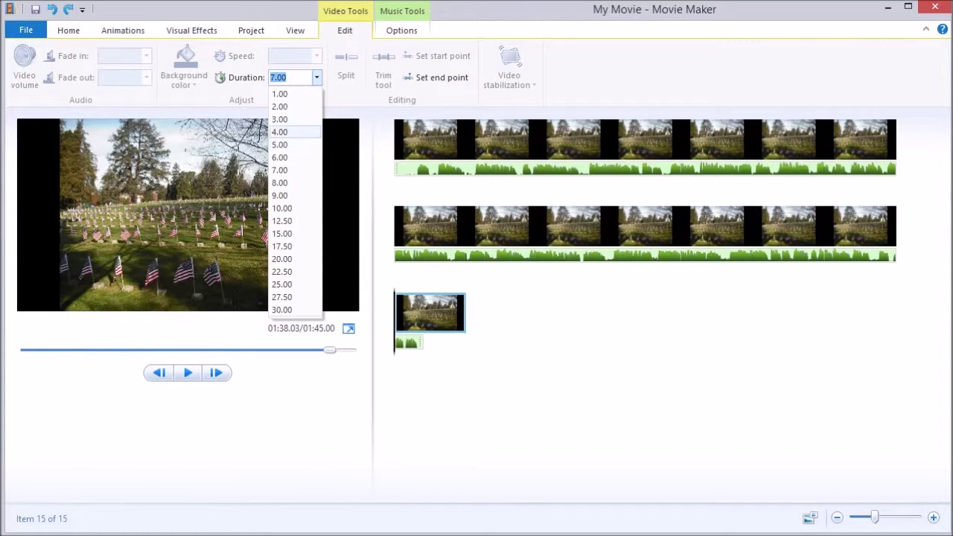
click(280, 132)
click(317, 77)
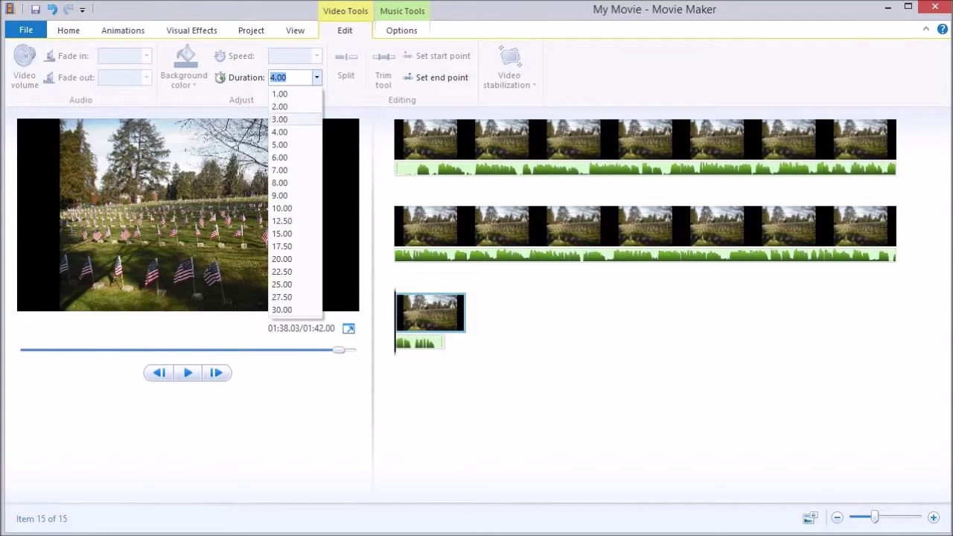
click(280, 118)
key(space)
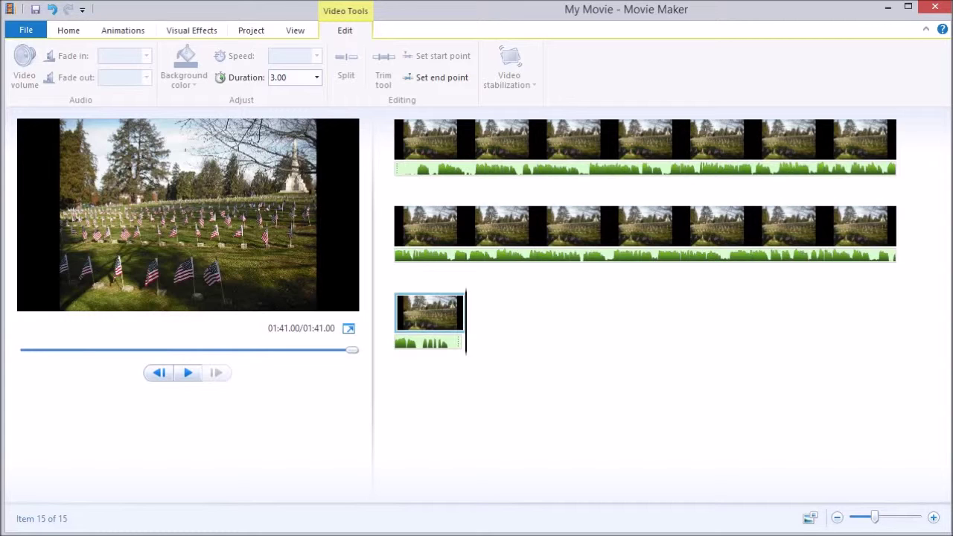
Save the finished movie as Address.mp4 in the Bandicam folder, in MPEG-4/H.264 format
click(69, 31)
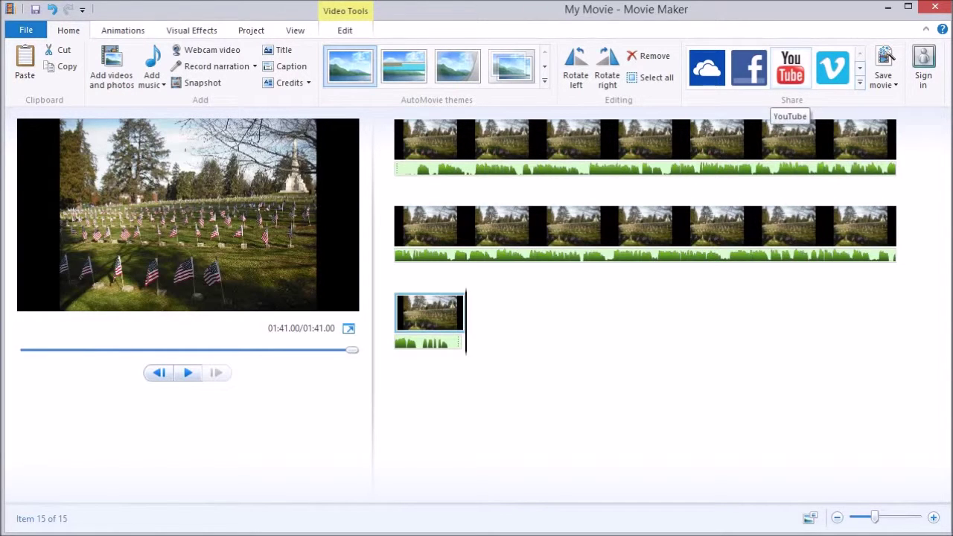
click(791, 67)
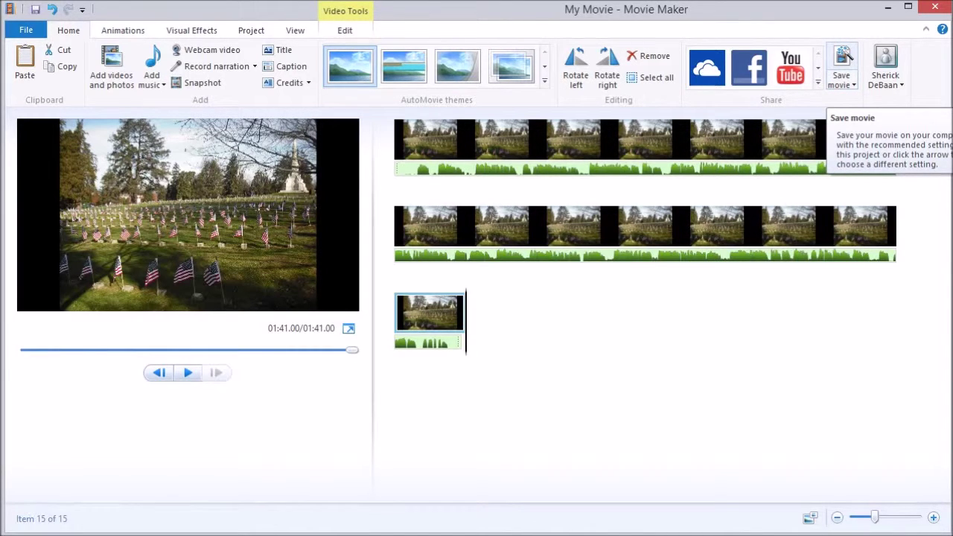
click(844, 60)
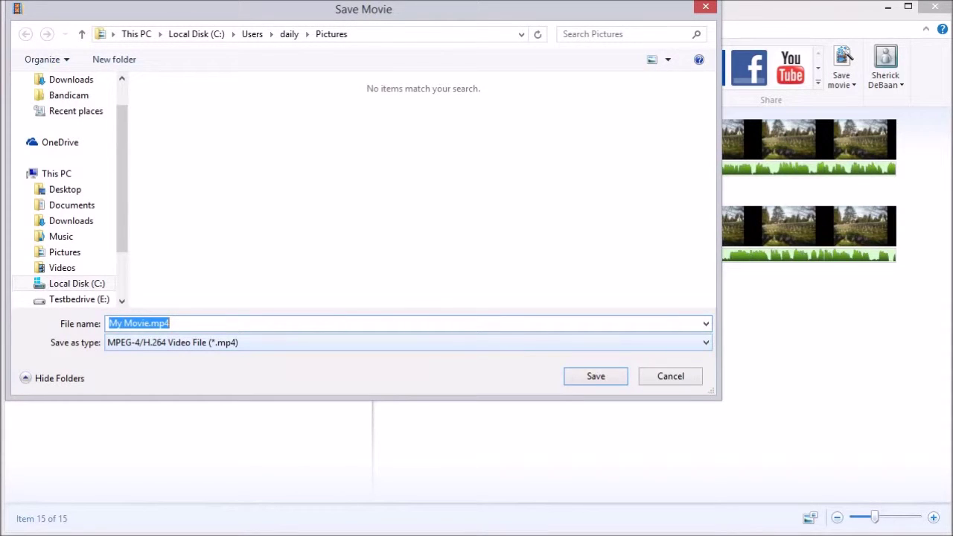
click(69, 96)
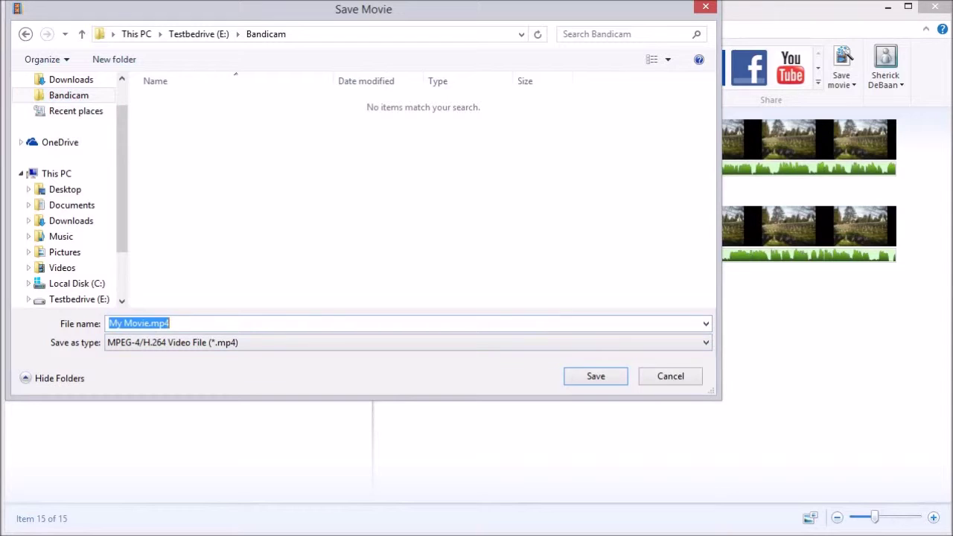
click(124, 324)
drag(109, 323, 149, 324)
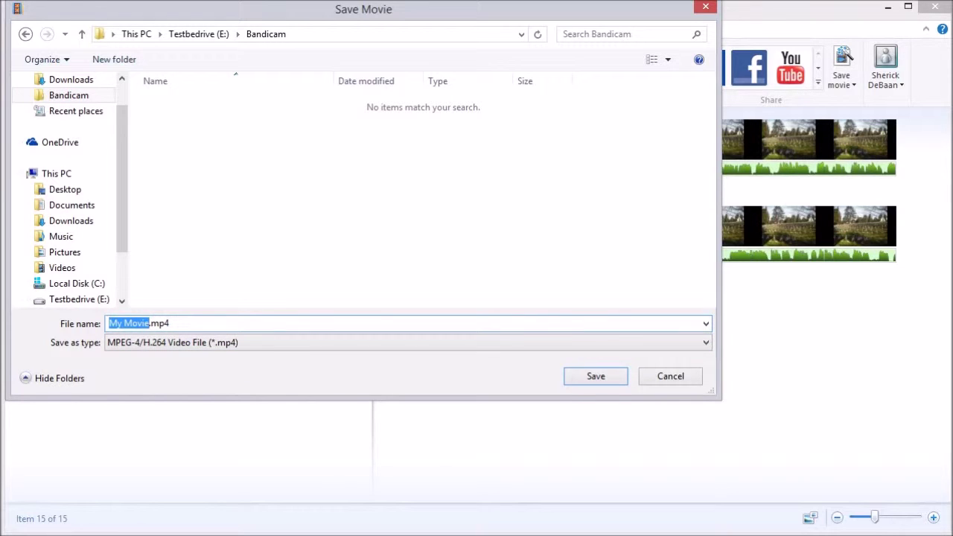
text(G)
key(BackSpace)
text(Addres)
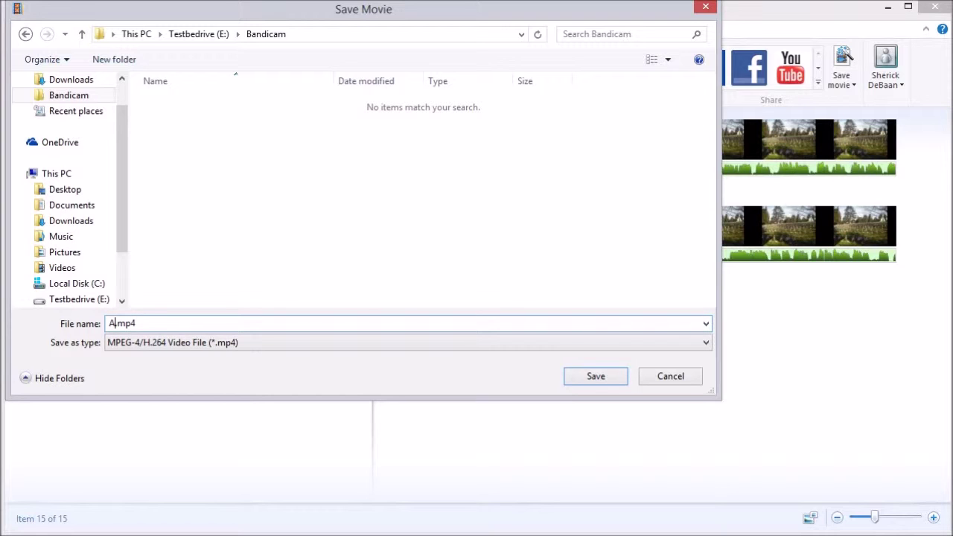
text(s)
key(Return)
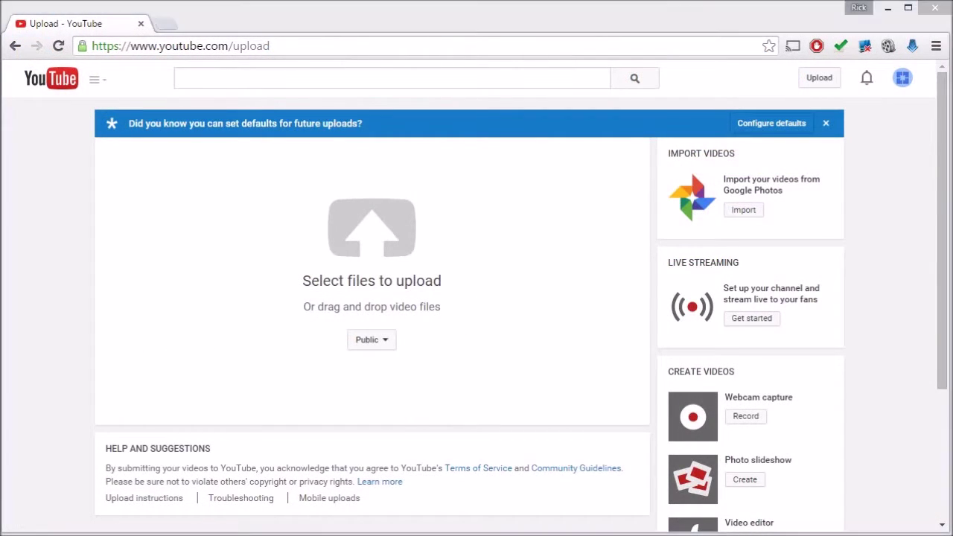
Upload the Address movie from the Bandicam folder to the YouTube upload page
key(alt+Tab)
click(777, 268)
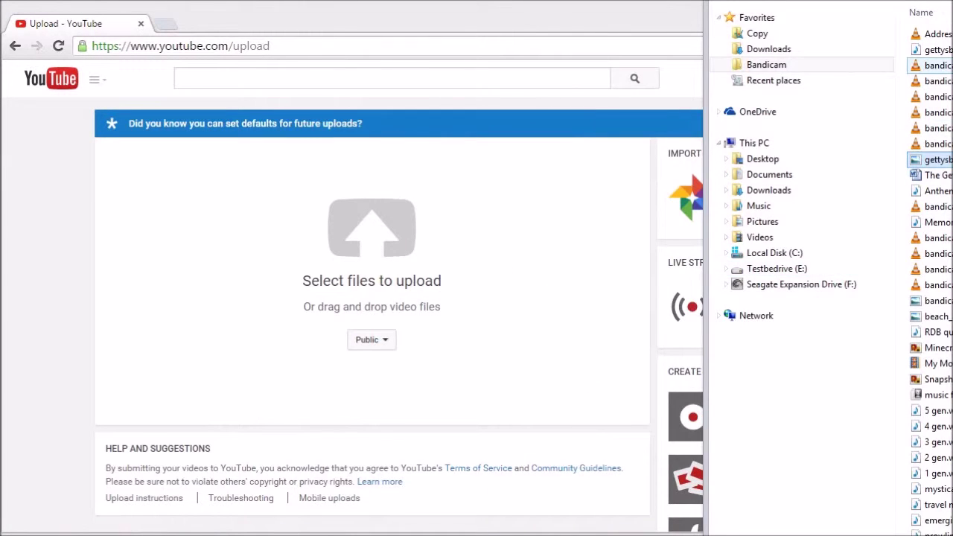
drag(931, 34, 372, 306)
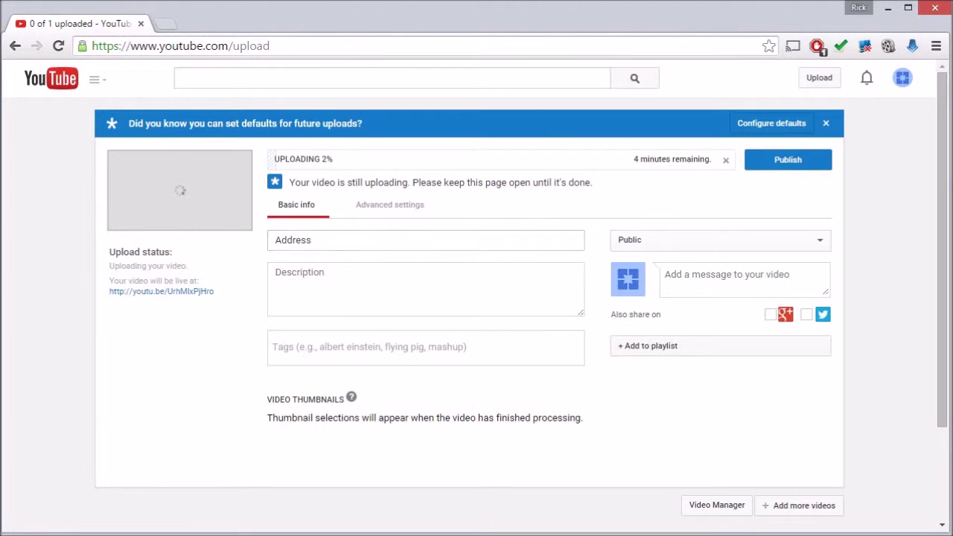
Title the YouTube video "Gettysburg Address" and describe it as "Trial audio picture upload"
key(alt+Tab)
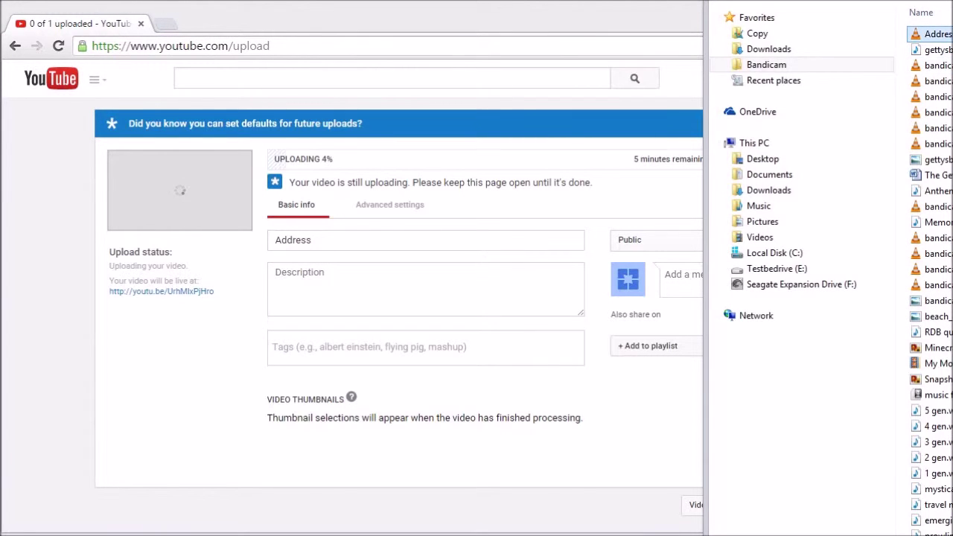
key(alt+Tab)
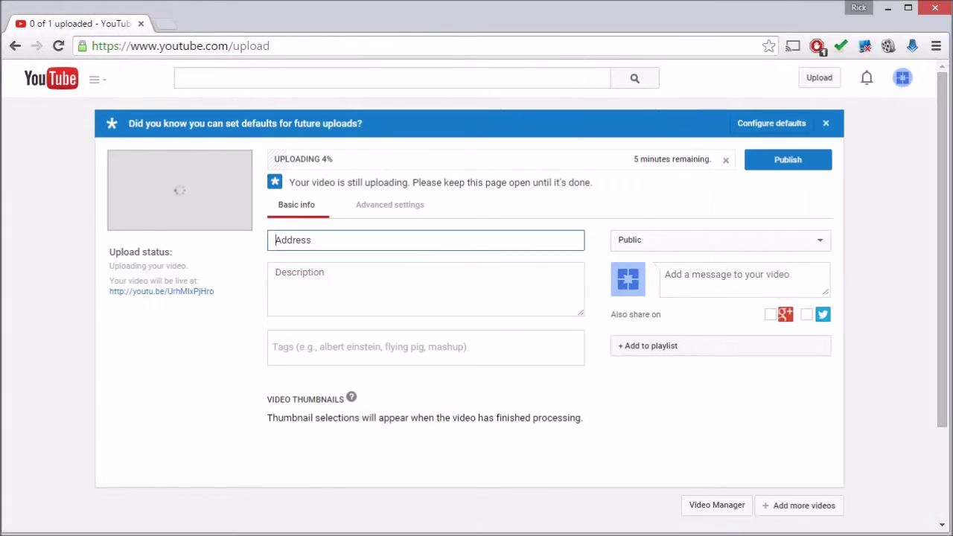
text(Gettysbu)
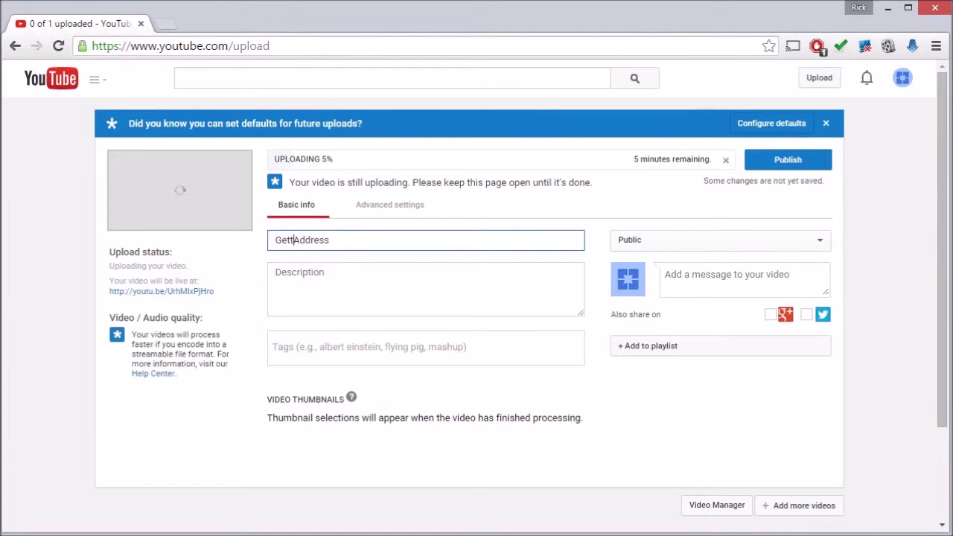
text(rg)
click(276, 272)
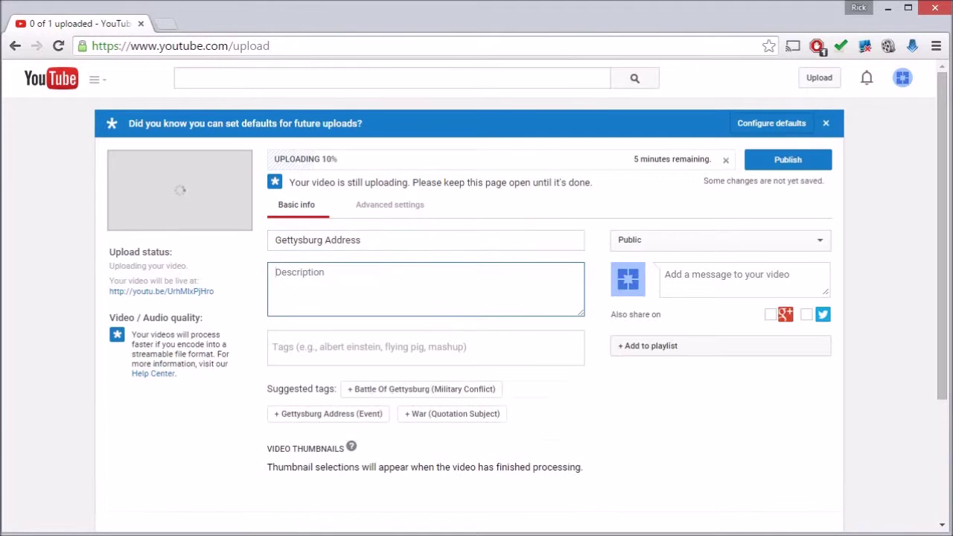
text(Trial audio picture upload)
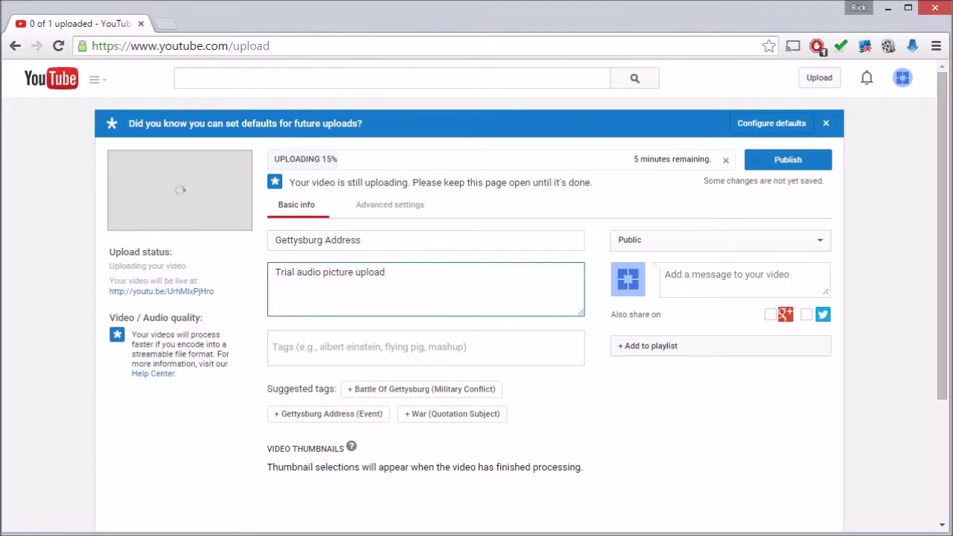
Add the suggested tags War (Quotation Subject) and Gettysburg Address (Event), and publish the video
click(452, 414)
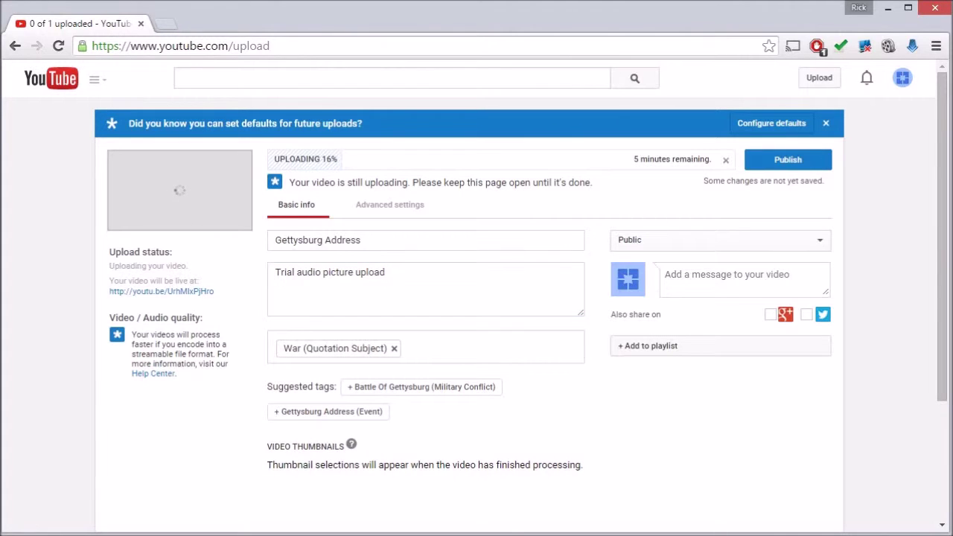
click(327, 411)
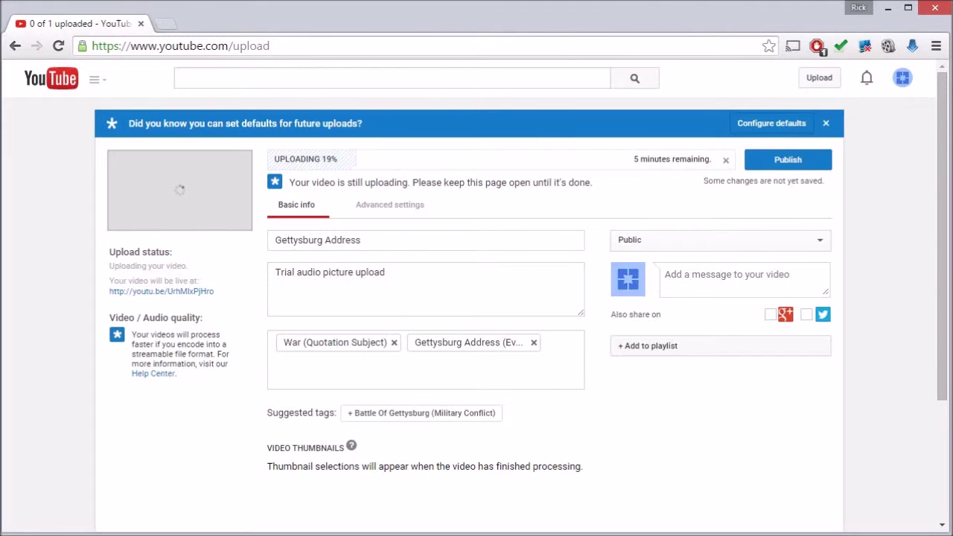
click(788, 159)
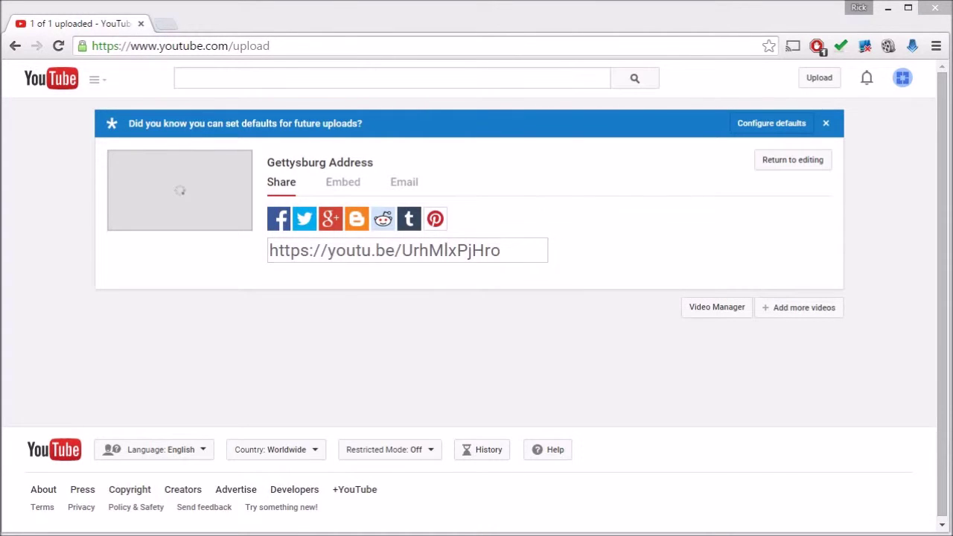
Copy the share link of the published Gettysburg Address video
click(408, 250)
key(ctrl+c)
right_click(361, 254)
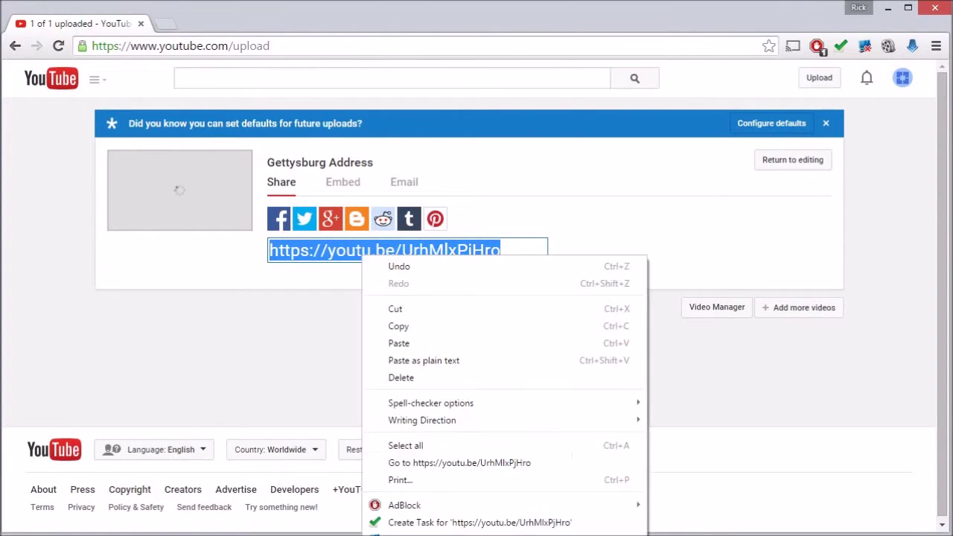
click(395, 326)
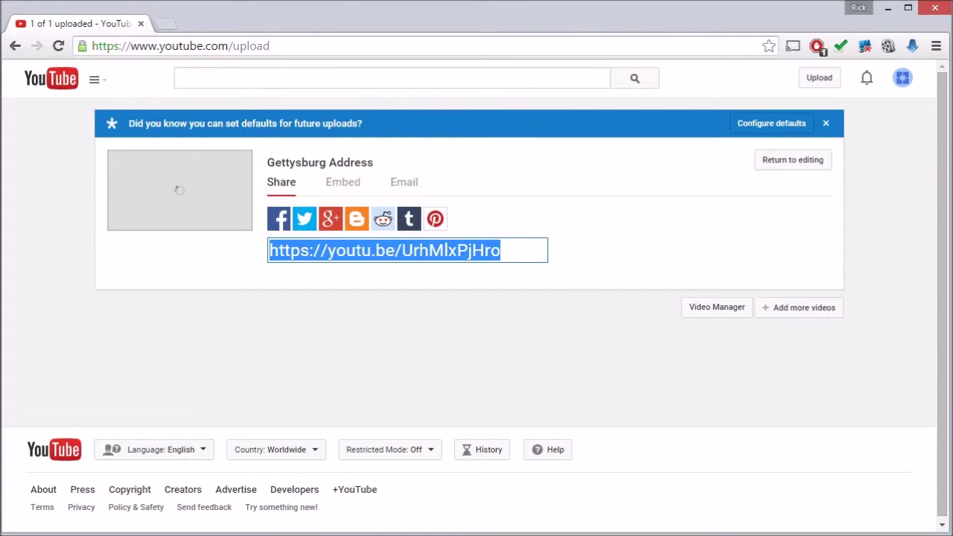
Open the copied share link in the browser, watch part of the published video, and pause it
drag(272, 47, 90, 47)
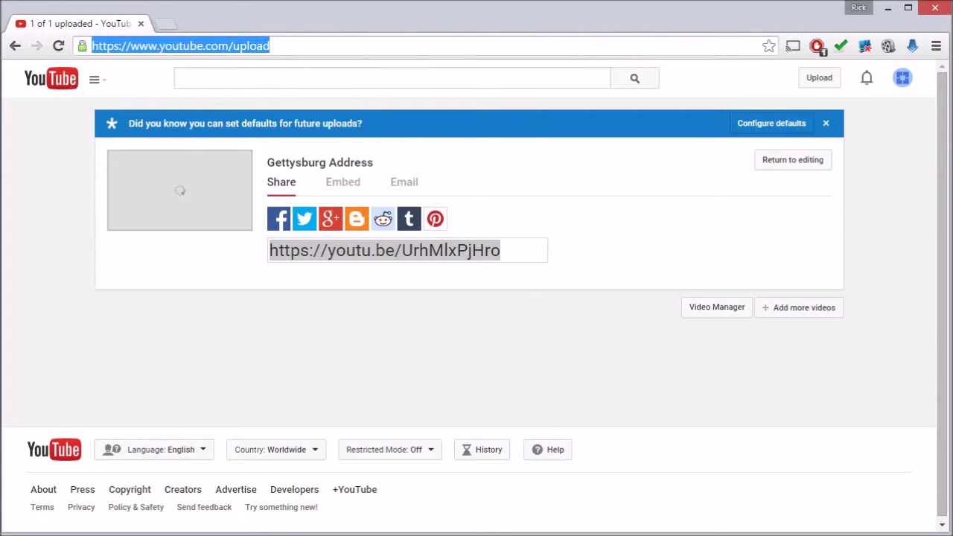
right_click(157, 44)
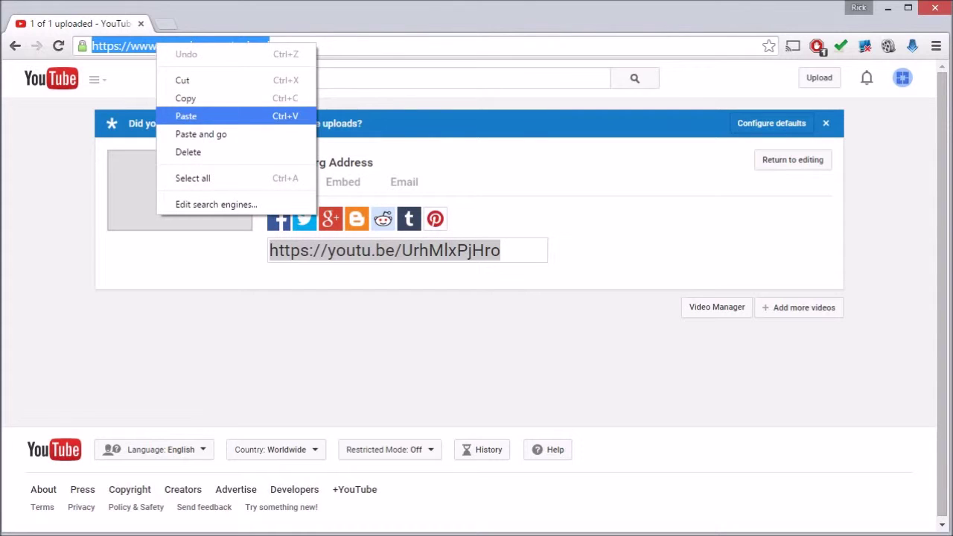
click(175, 116)
key(Return)
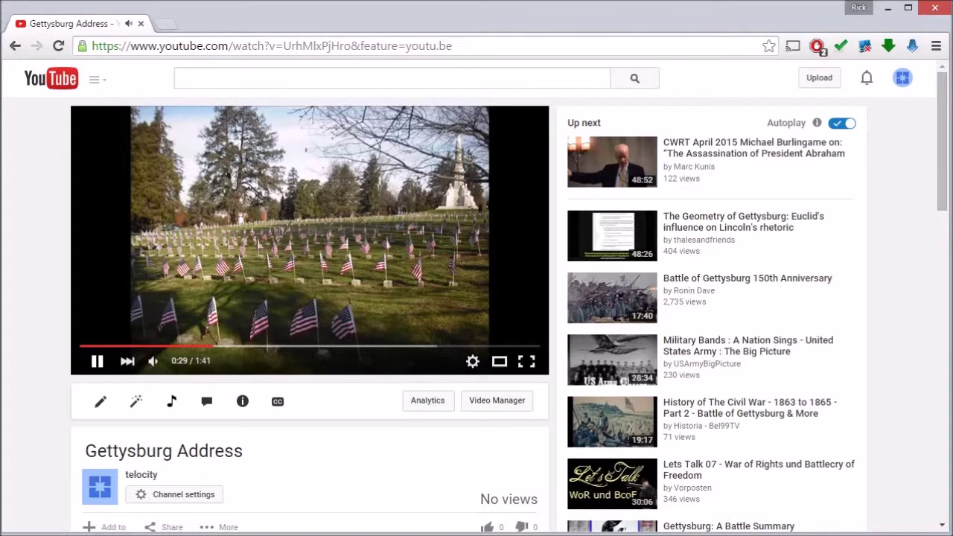
key(space)
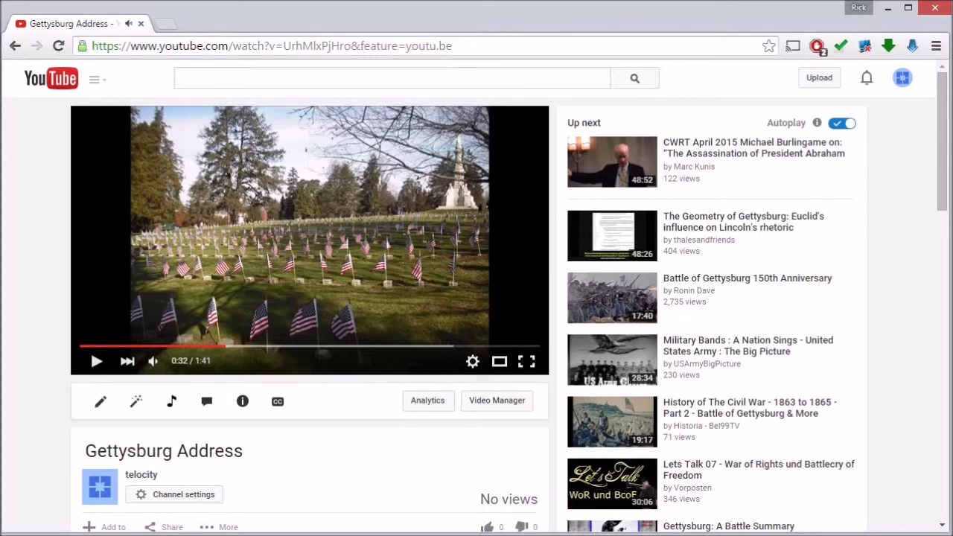